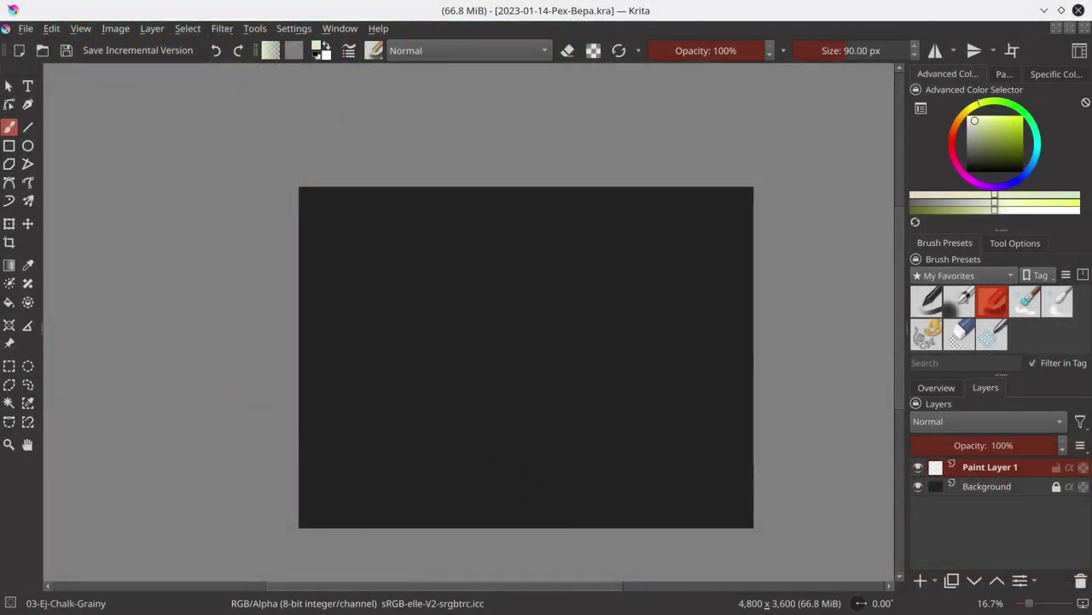
Step: Fill Paint Layer 1 with white
key(f)
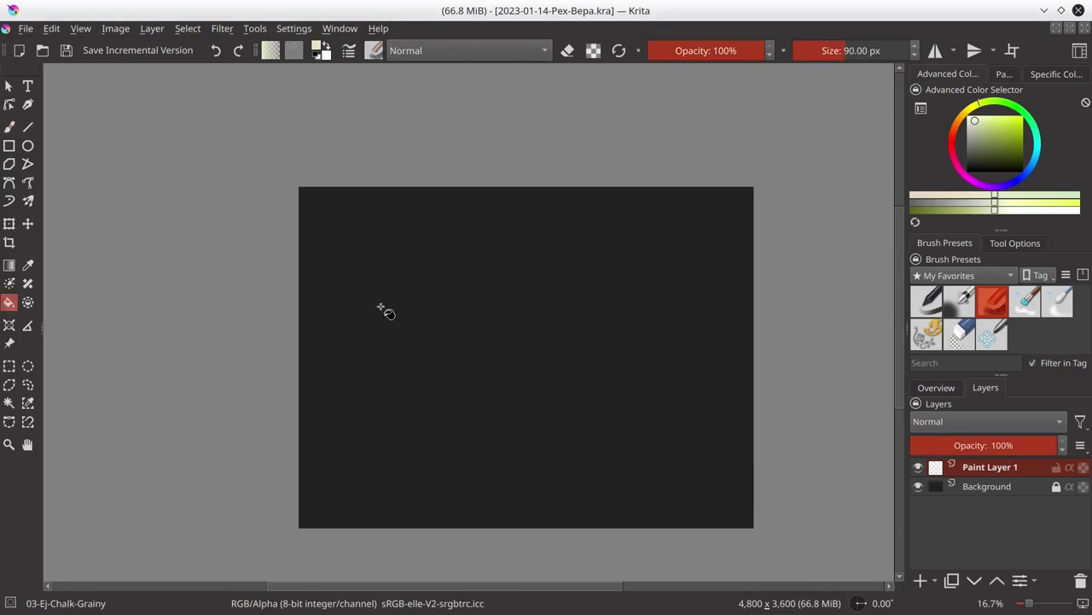
click(384, 307)
key(BackSpace)
Step: Add a new empty layer above, with black as the colour and the freehand pencil brush
key(Insert)
key(d)
key(slash)
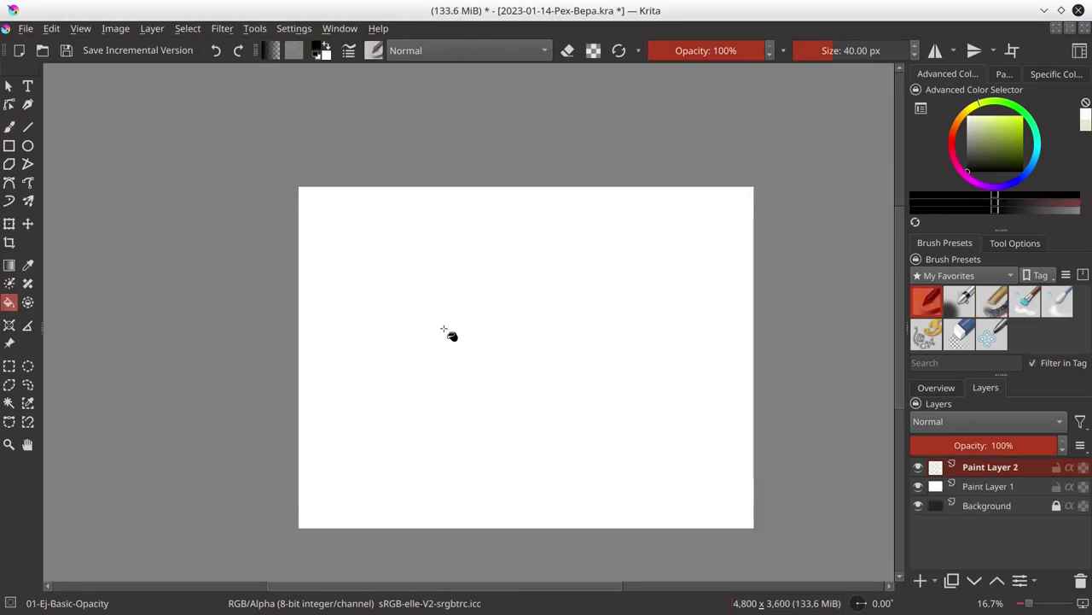
key(b)
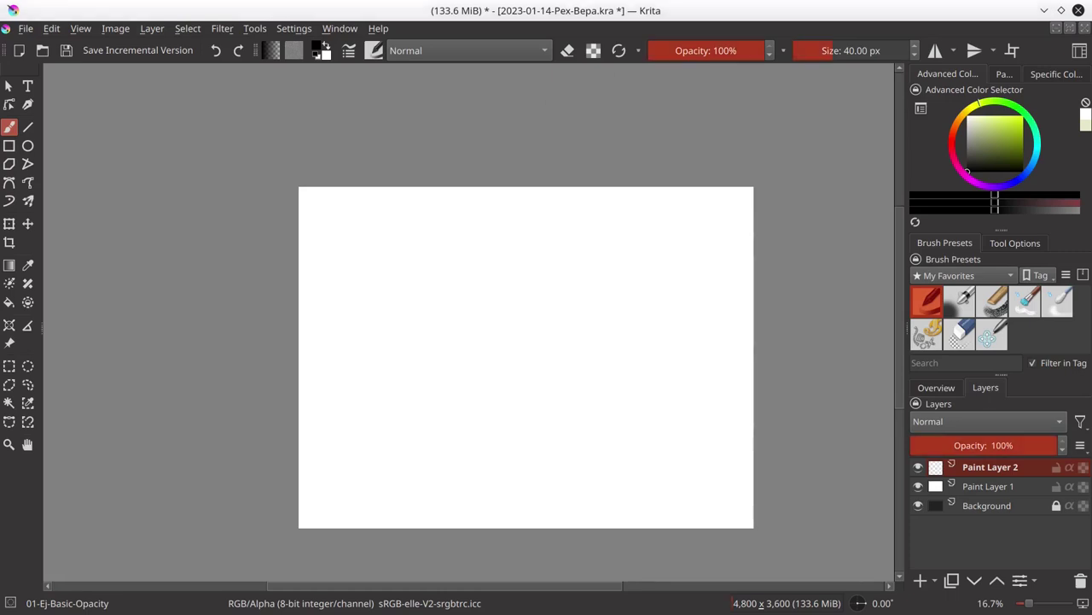
Step: Shrink the pencil brush to about 13 px and enlarge the circle eraser
mouse_move(505, 297)
mouse_down()
mouse_move(461, 297)
mouse_move(497, 330)
mouse_move(505, 310)
mouse_up()
click(959, 335)
key(bracketright)
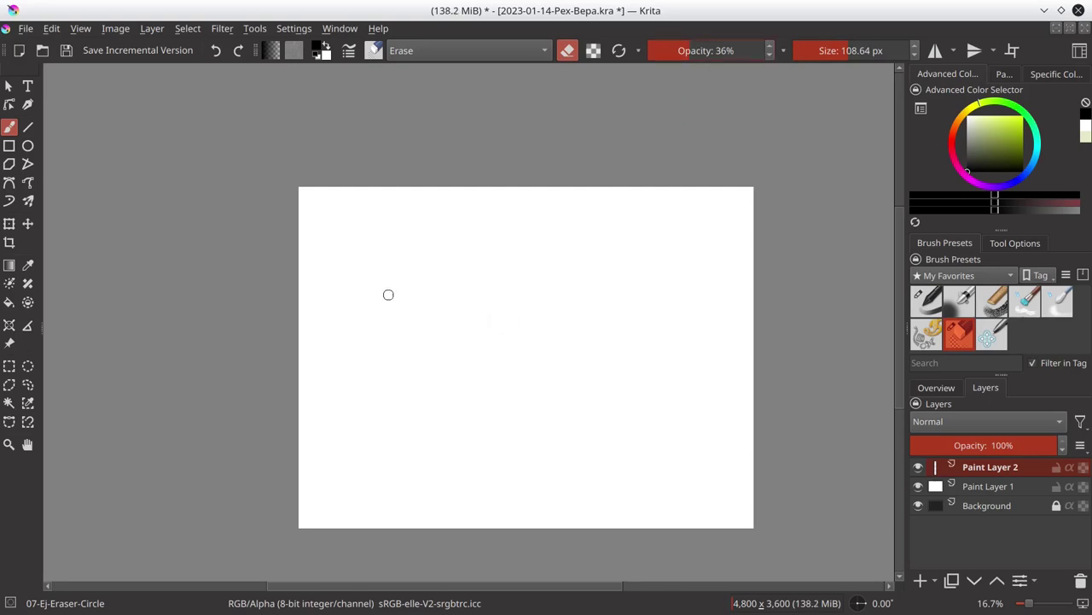
click(927, 300)
Step: Sketch the tilted head outline with the ear, eye and mouth
drag(486, 260, 475, 277)
mouse_move(499, 253)
mouse_down()
mouse_move(513, 248)
mouse_move(468, 305)
mouse_move(466, 357)
mouse_move(533, 244)
mouse_move(550, 252)
mouse_move(578, 323)
mouse_up()
mouse_move(475, 363)
mouse_down()
mouse_move(528, 355)
mouse_move(564, 322)
mouse_up()
drag(555, 331, 542, 343)
drag(474, 313, 522, 289)
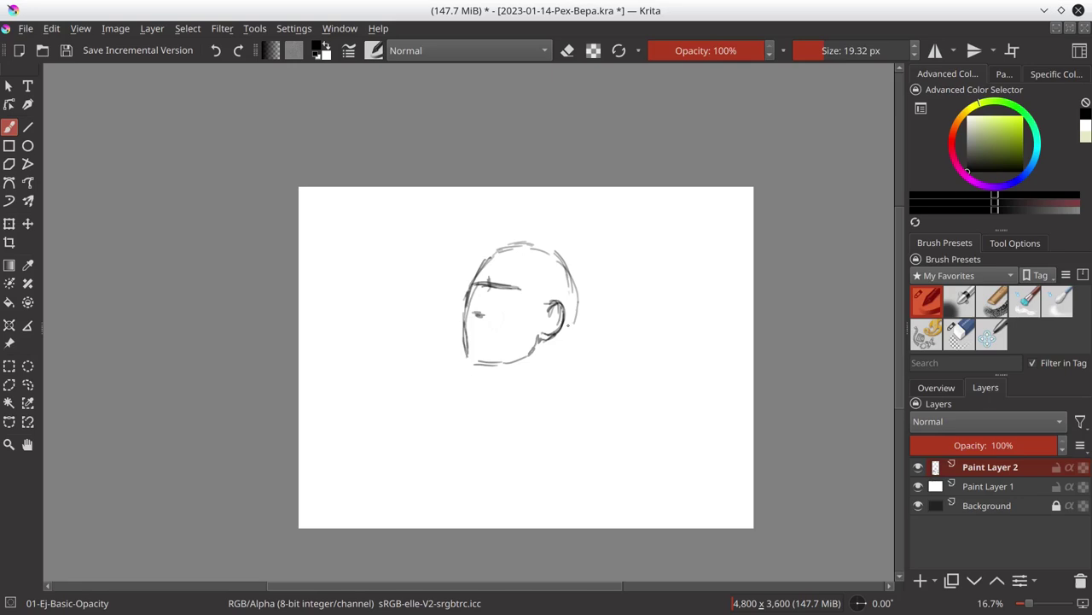
drag(474, 332, 505, 330)
Step: Refine the face contour and brow, and add the neck and jawline
mouse_move(475, 276)
mouse_down()
mouse_move(462, 361)
mouse_move(518, 289)
mouse_move(469, 337)
mouse_move(555, 307)
mouse_up()
mouse_move(499, 249)
mouse_down()
mouse_move(568, 282)
mouse_move(570, 314)
mouse_up()
click(933, 304)
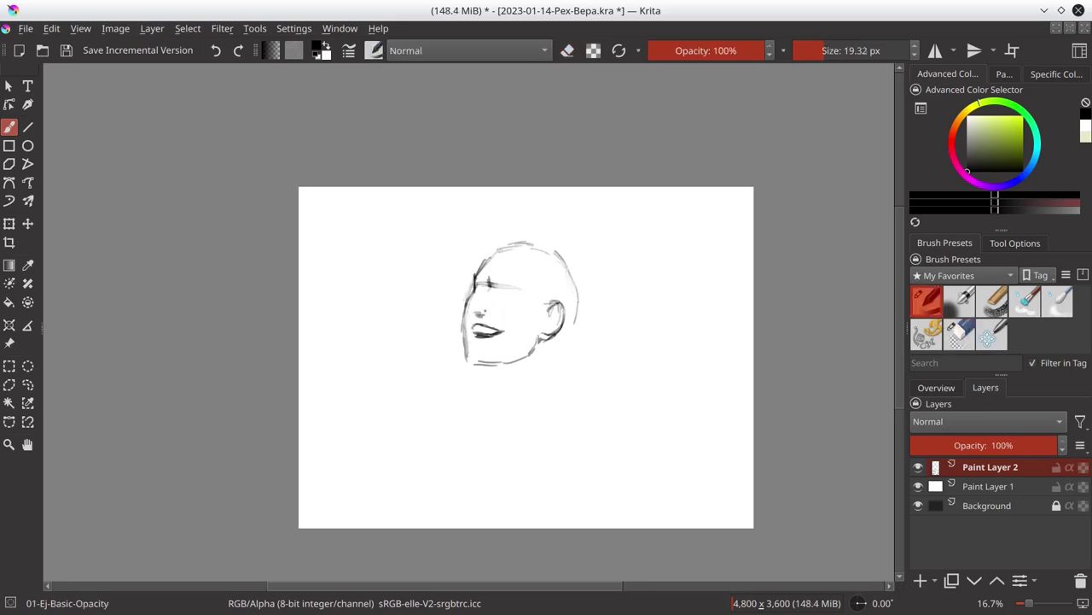
mouse_move(466, 319)
mouse_down()
mouse_move(463, 357)
mouse_move(502, 413)
mouse_up()
drag(553, 354, 551, 370)
mouse_move(481, 366)
mouse_down()
mouse_move(531, 357)
mouse_move(560, 333)
mouse_move(553, 320)
mouse_move(554, 376)
mouse_up()
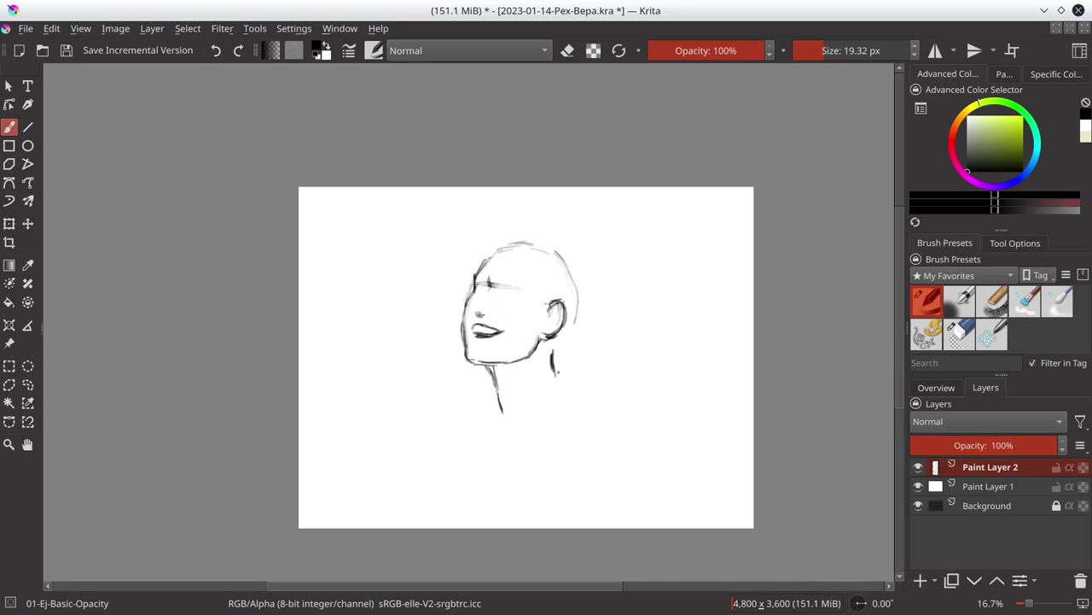
Step: Hatch the neck base and collarbones and draw both shoulder lines
drag(504, 409, 511, 422)
mouse_move(495, 386)
mouse_down()
mouse_move(523, 441)
mouse_move(568, 418)
mouse_up()
drag(551, 373, 559, 403)
drag(491, 389, 437, 412)
drag(560, 385, 628, 420)
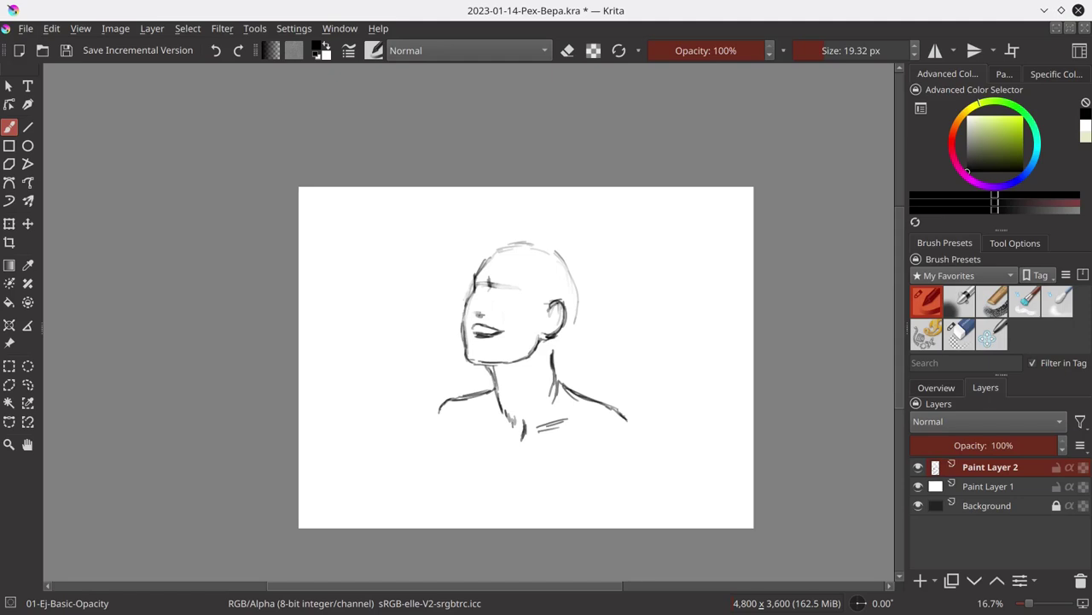
click(892, 16)
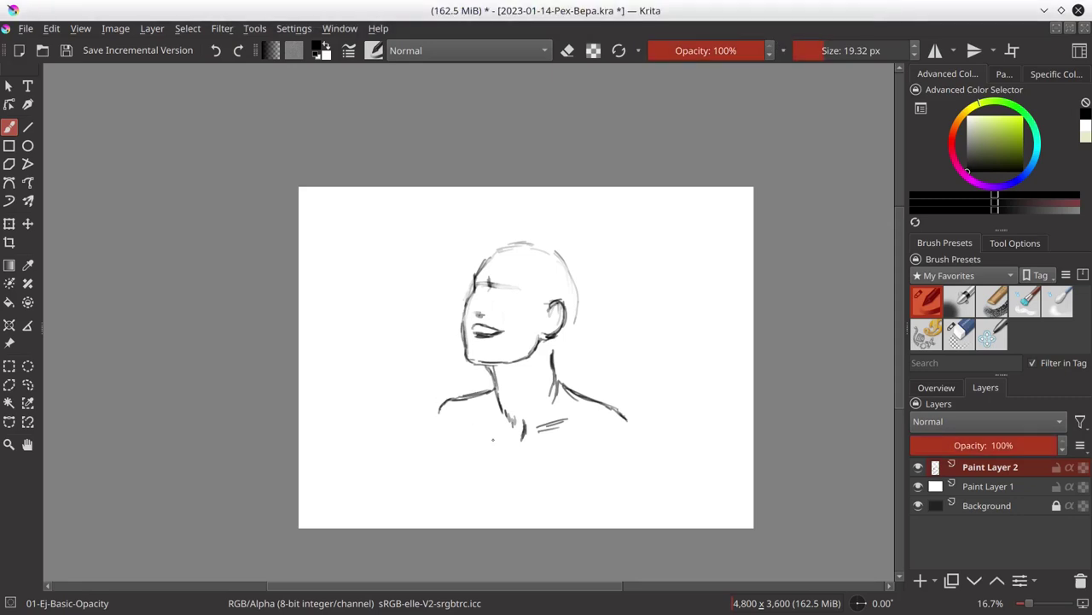
Step: Shade the chest, draw the back of the head and neck, and rework the right shoulder
mouse_move(479, 419)
mouse_down()
mouse_move(487, 434)
mouse_move(577, 422)
mouse_move(570, 437)
mouse_up()
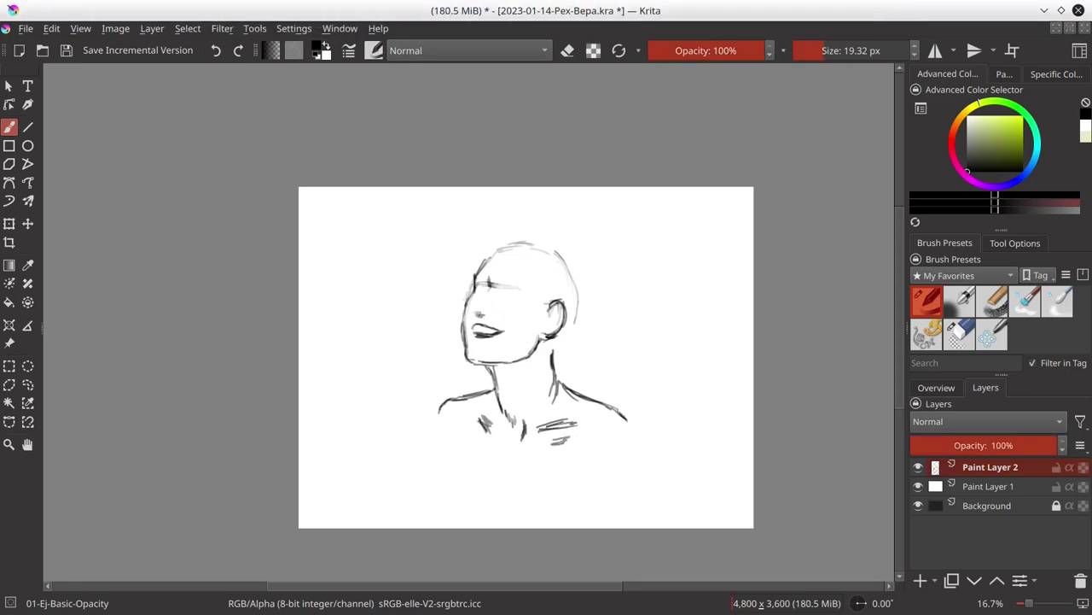
drag(608, 406, 633, 423)
drag(584, 301, 554, 406)
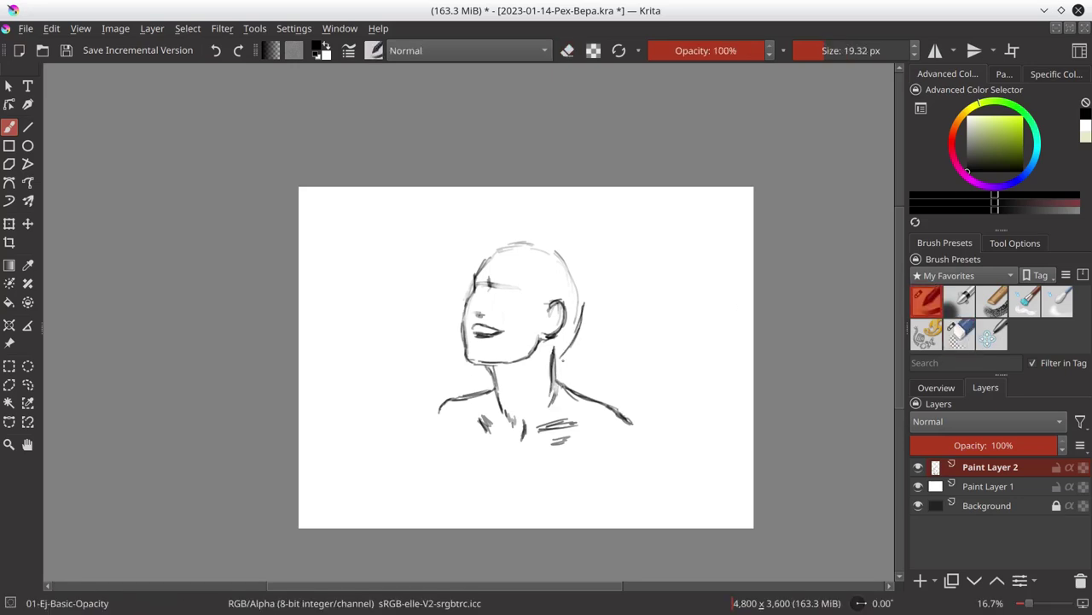
drag(577, 343, 562, 366)
click(959, 333)
key(slash)
mouse_move(604, 405)
mouse_down()
mouse_move(637, 420)
mouse_move(637, 479)
mouse_up()
key(slash)
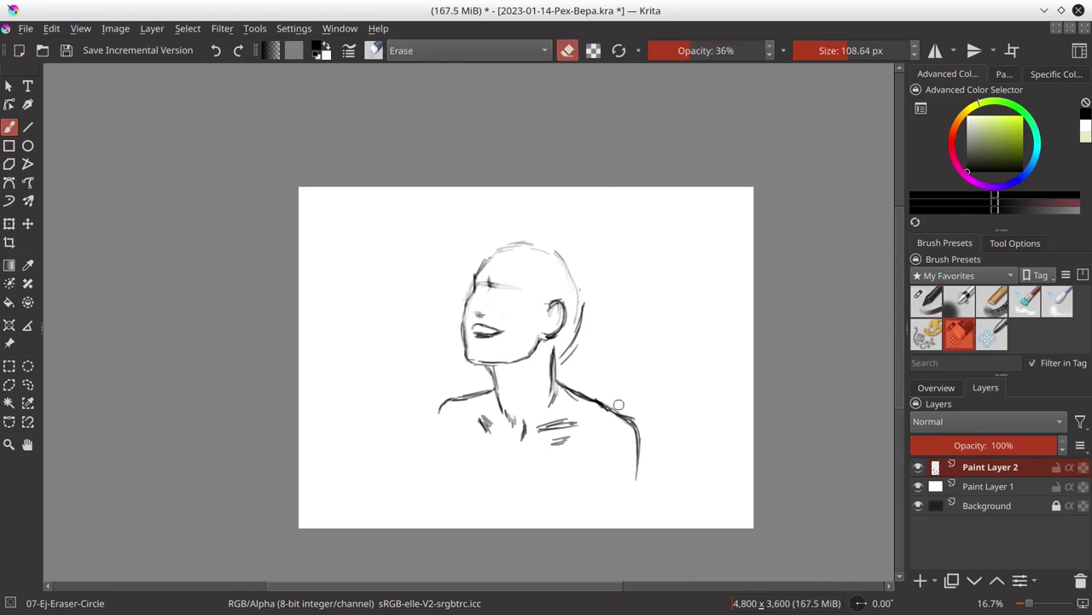
drag(649, 442, 604, 401)
key(slash)
Step: Strengthen the left shoulder and draw both arm contours
mouse_move(433, 408)
mouse_down()
mouse_move(497, 389)
mouse_move(435, 434)
mouse_move(437, 463)
mouse_move(454, 461)
mouse_move(433, 470)
mouse_move(456, 472)
mouse_up()
mouse_move(472, 397)
mouse_down()
mouse_move(457, 474)
mouse_move(463, 432)
mouse_move(470, 483)
mouse_move(450, 492)
mouse_up()
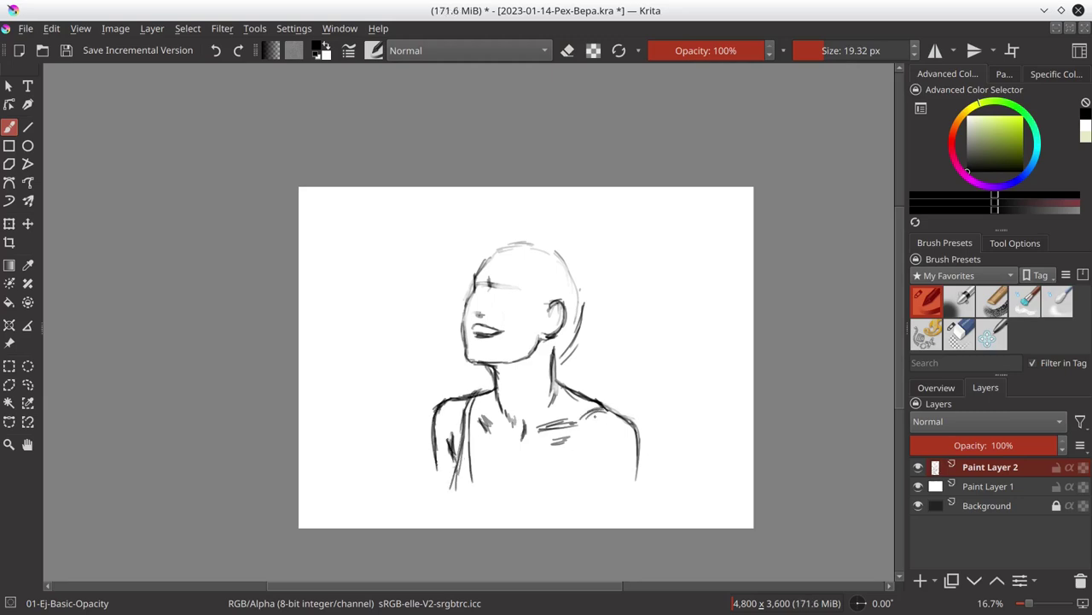
drag(586, 418, 563, 475)
mouse_move(577, 437)
mouse_down()
mouse_move(565, 487)
mouse_move(583, 481)
mouse_up()
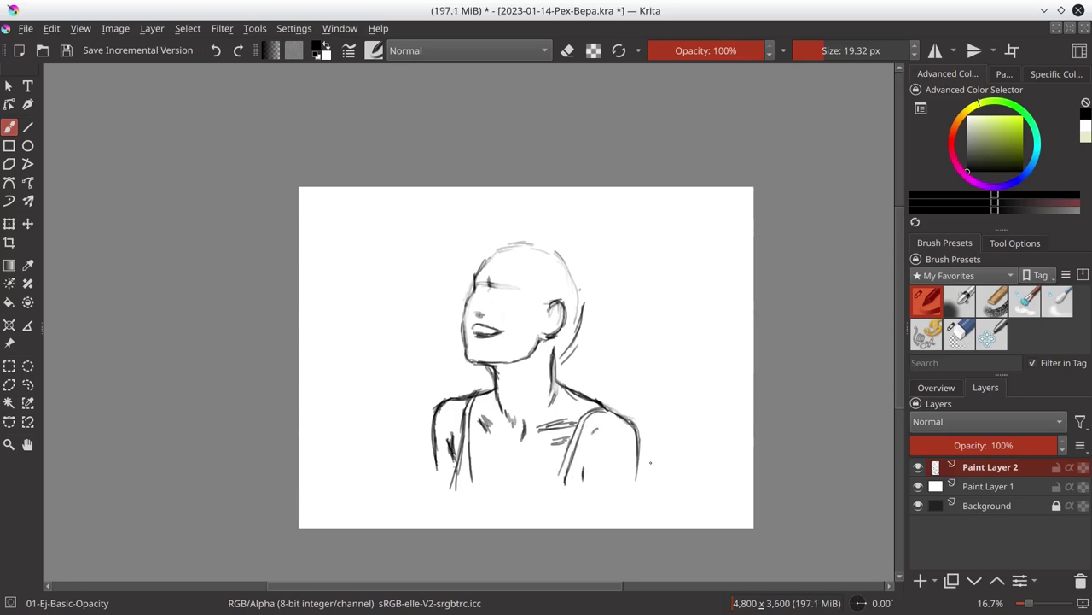
drag(637, 432, 640, 470)
drag(438, 461, 441, 484)
Step: Save the painting and erase stray strokes behind the neck
key(ctrl+s)
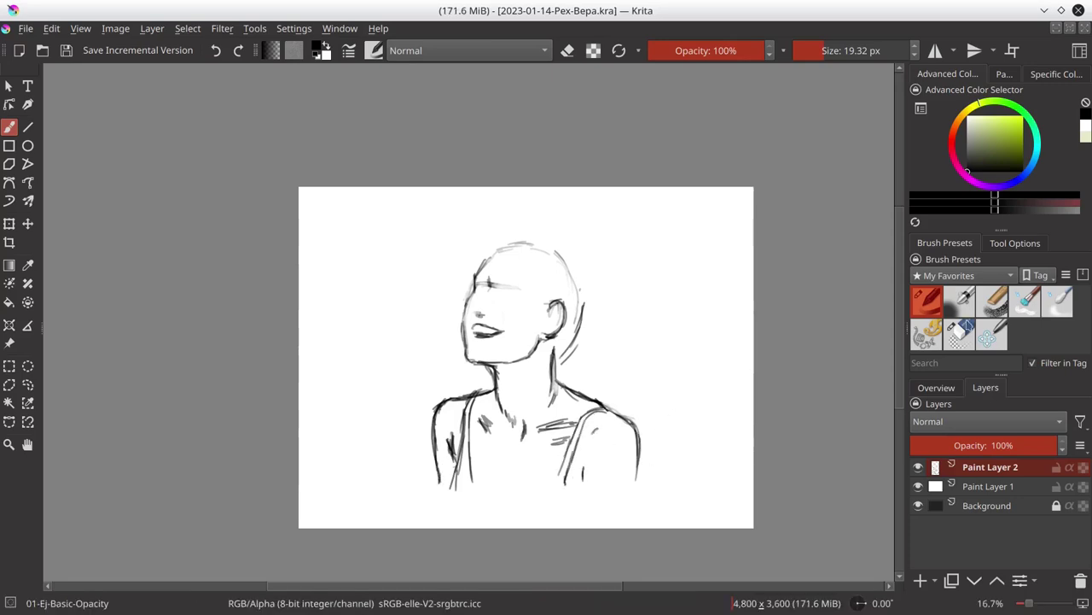
key(/)
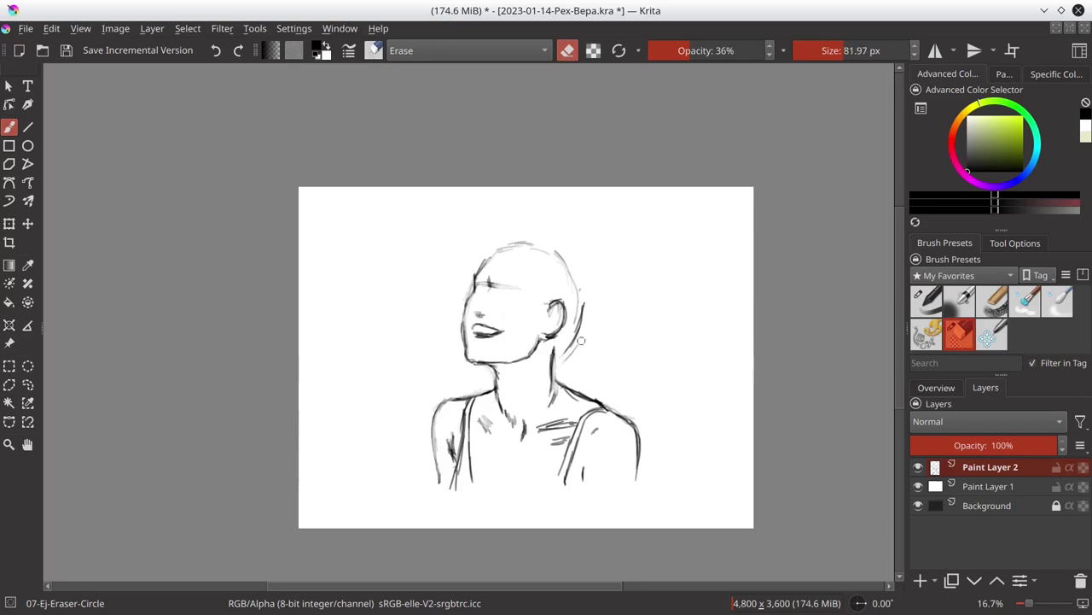
drag(584, 340, 572, 357)
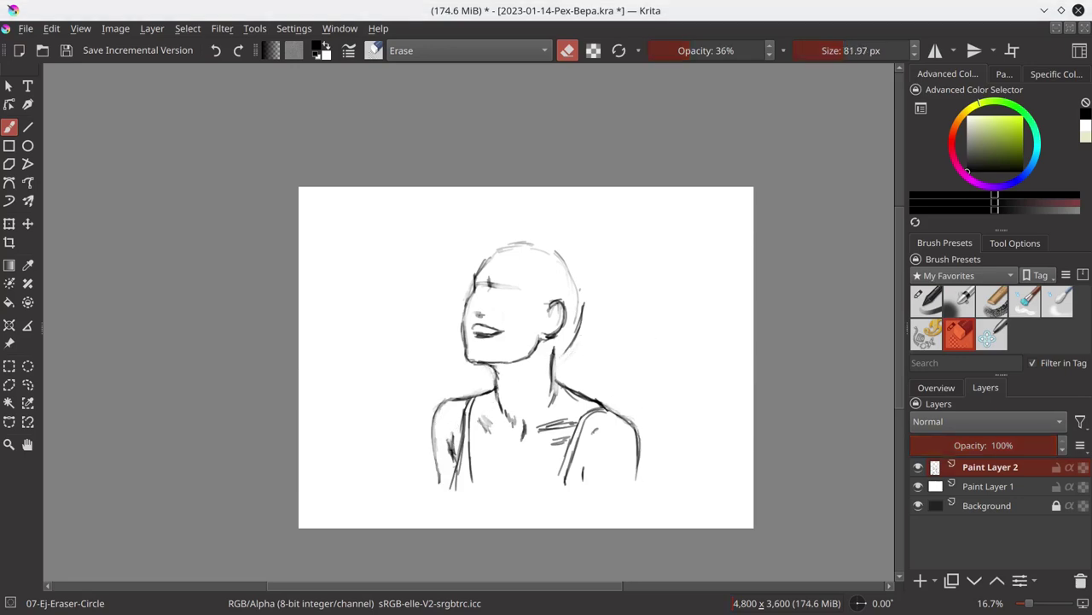
Step: Show the canvas overview, mirror the view horizontally, and erase the ear strokes
click(936, 388)
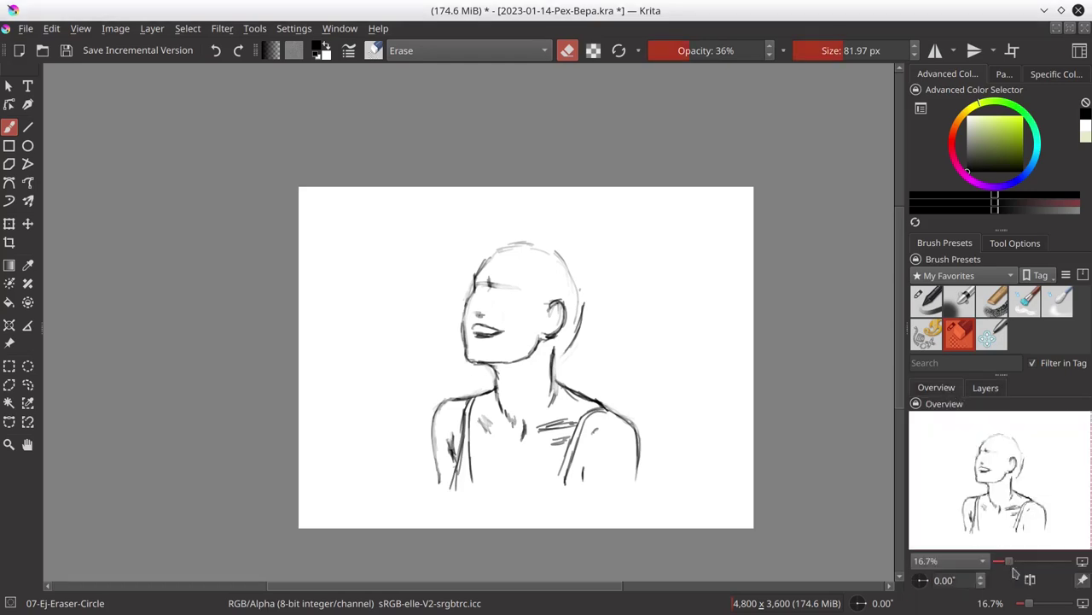
key(m)
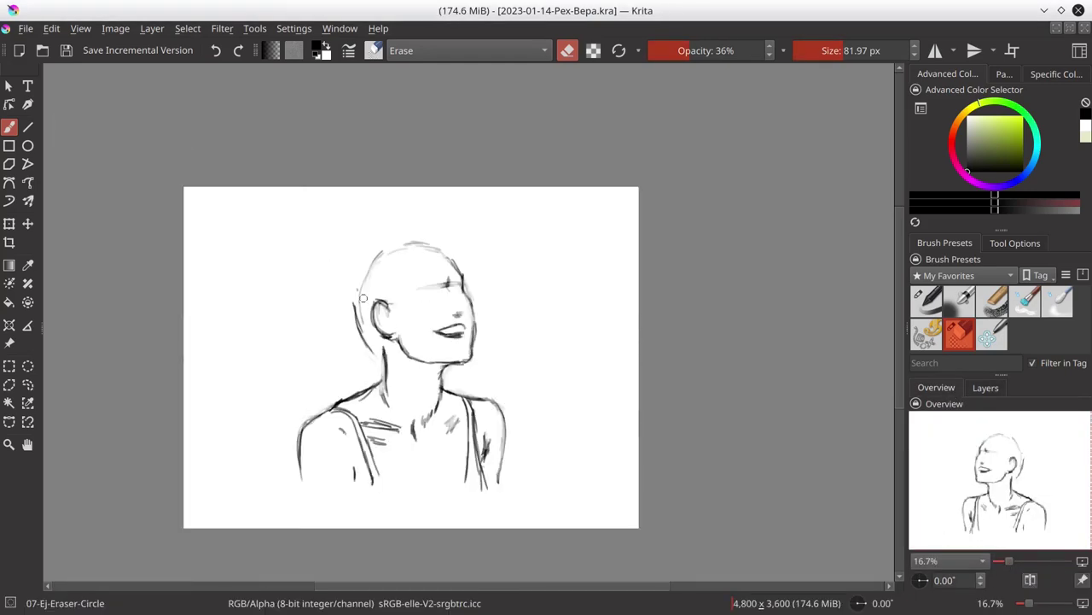
drag(376, 300, 383, 333)
key(slash)
key(slash)
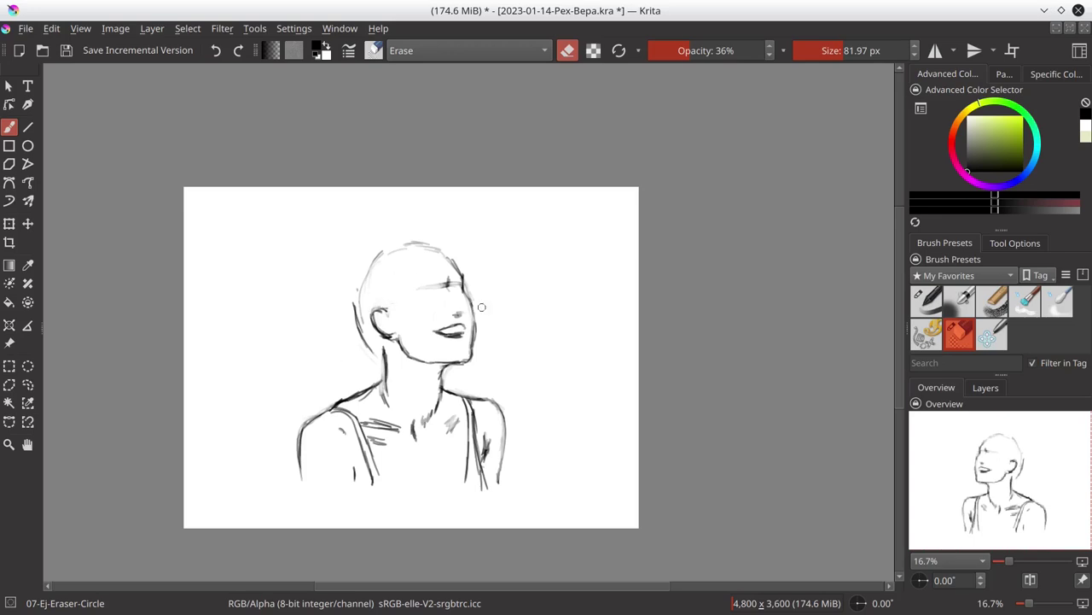
click(931, 306)
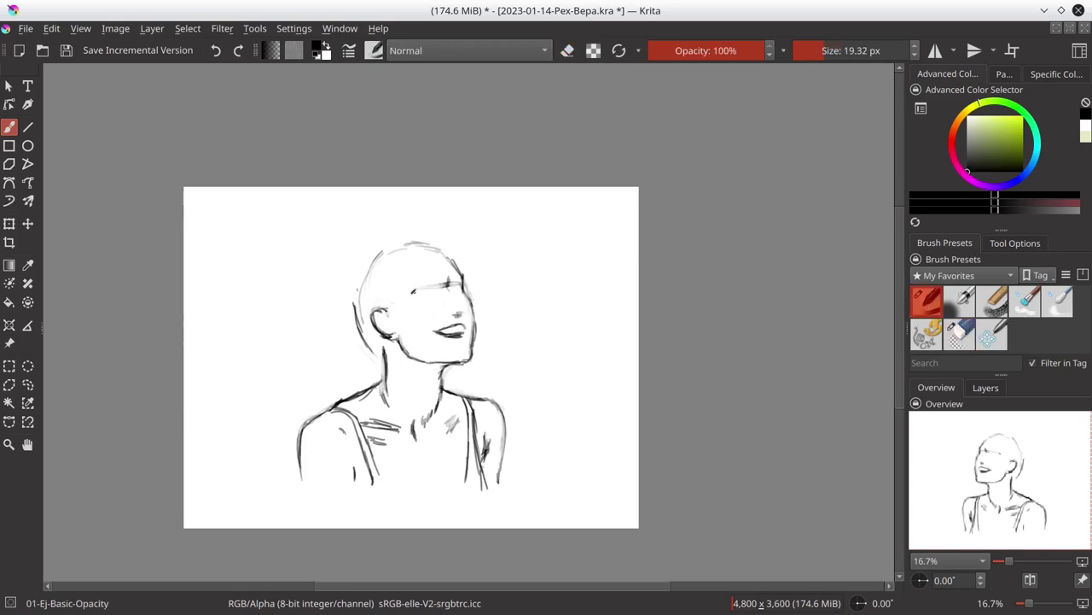
Step: Draw an eyebrow, the nostril, the lower lip line and nose shading
mouse_move(413, 289)
mouse_down()
mouse_move(452, 280)
mouse_move(438, 291)
mouse_up()
key(e)
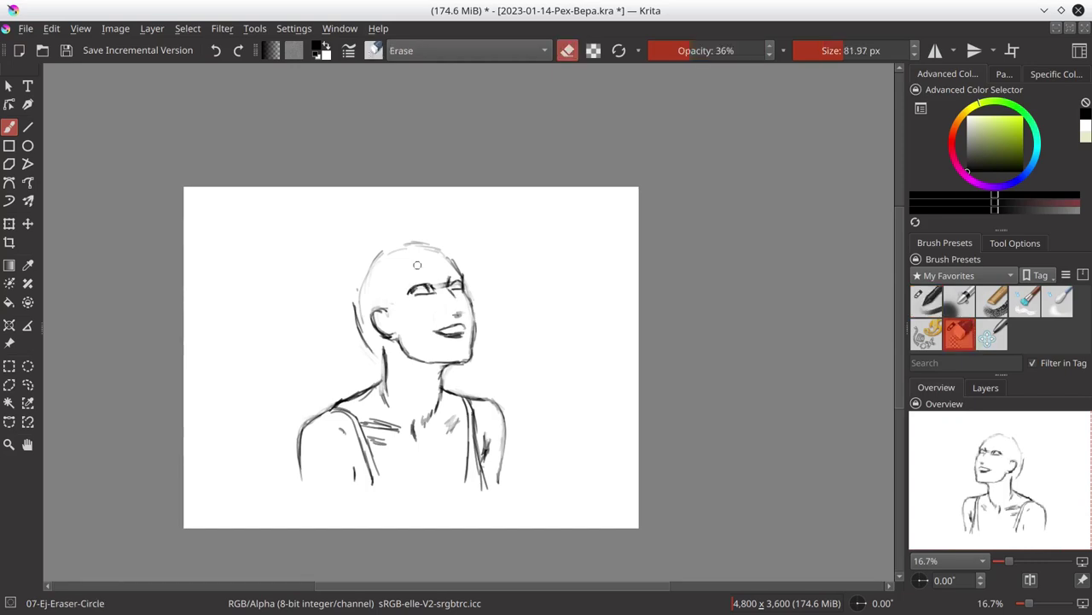
key(e)
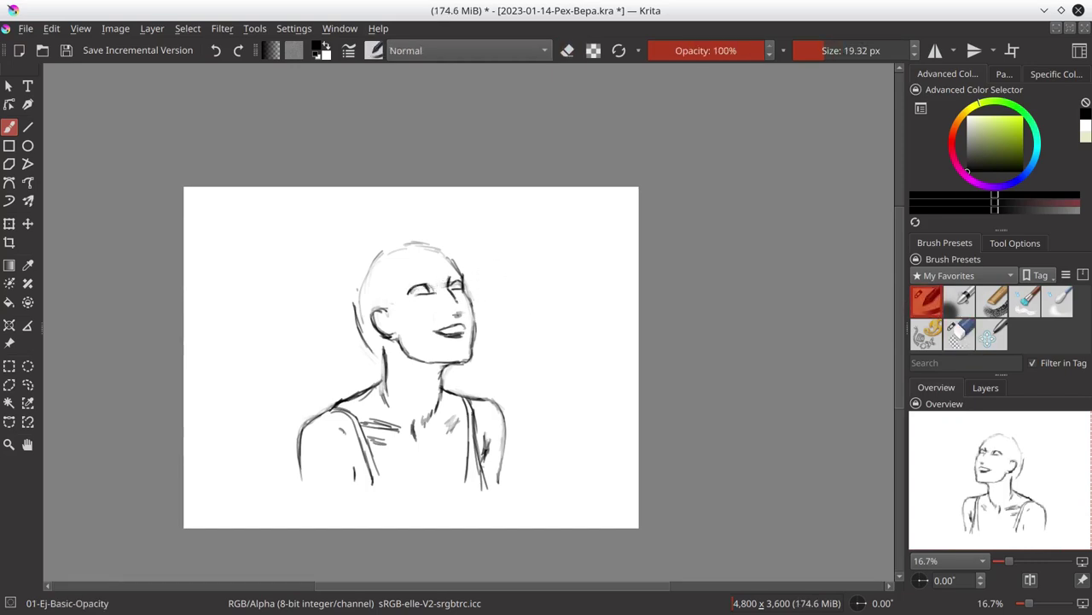
drag(442, 312, 449, 317)
mouse_move(435, 330)
mouse_down()
mouse_move(465, 324)
mouse_move(456, 334)
mouse_up()
click(959, 334)
key(slash)
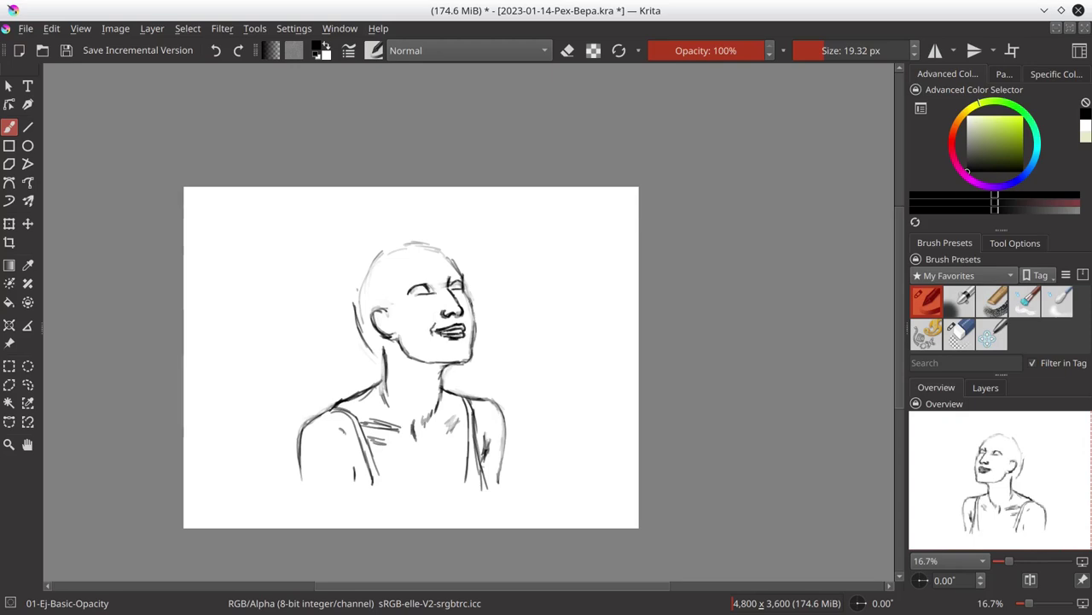
drag(462, 291, 472, 354)
Step: Lighten the ear strokes and draw both eyebrows and the top of the head
key(e)
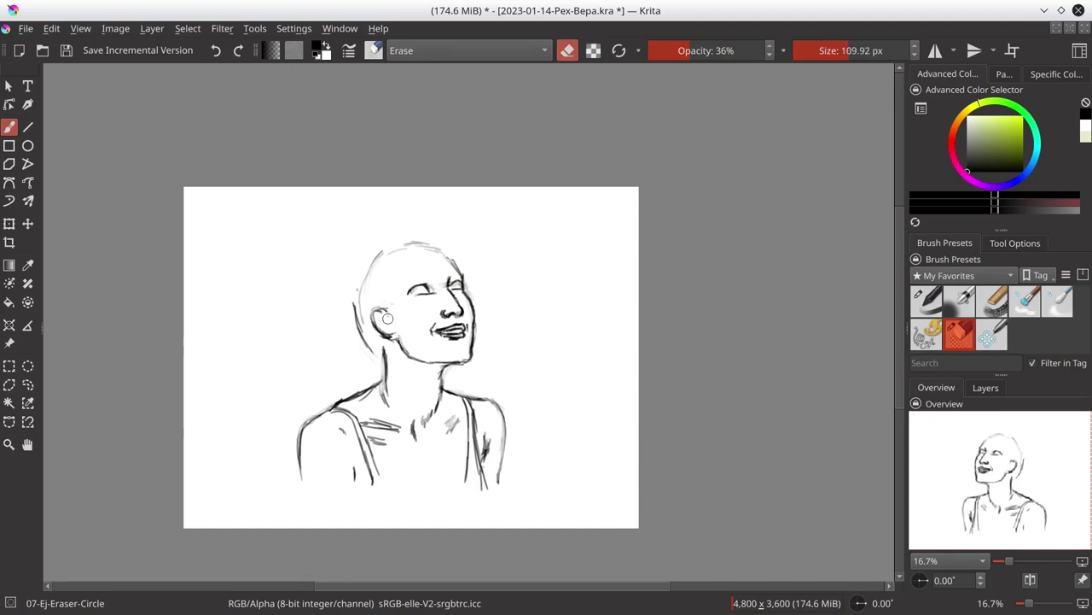
mouse_move(387, 318)
mouse_down()
mouse_move(383, 335)
mouse_move(403, 350)
mouse_up()
key(e)
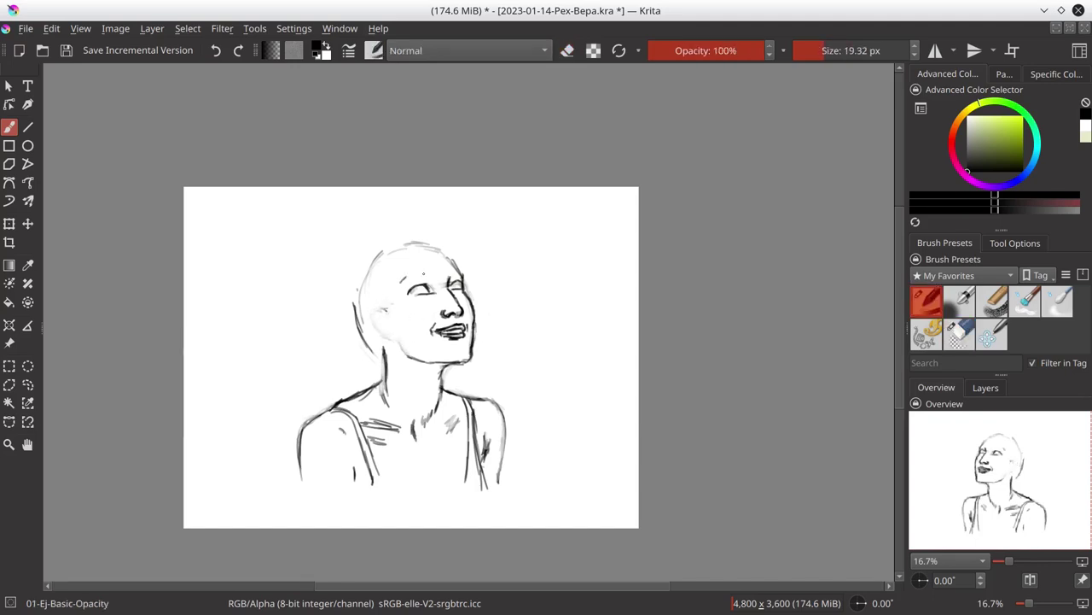
mouse_move(401, 282)
mouse_down()
mouse_move(464, 270)
mouse_move(443, 243)
mouse_up()
mouse_move(425, 251)
mouse_down()
mouse_move(448, 245)
mouse_move(457, 263)
mouse_up()
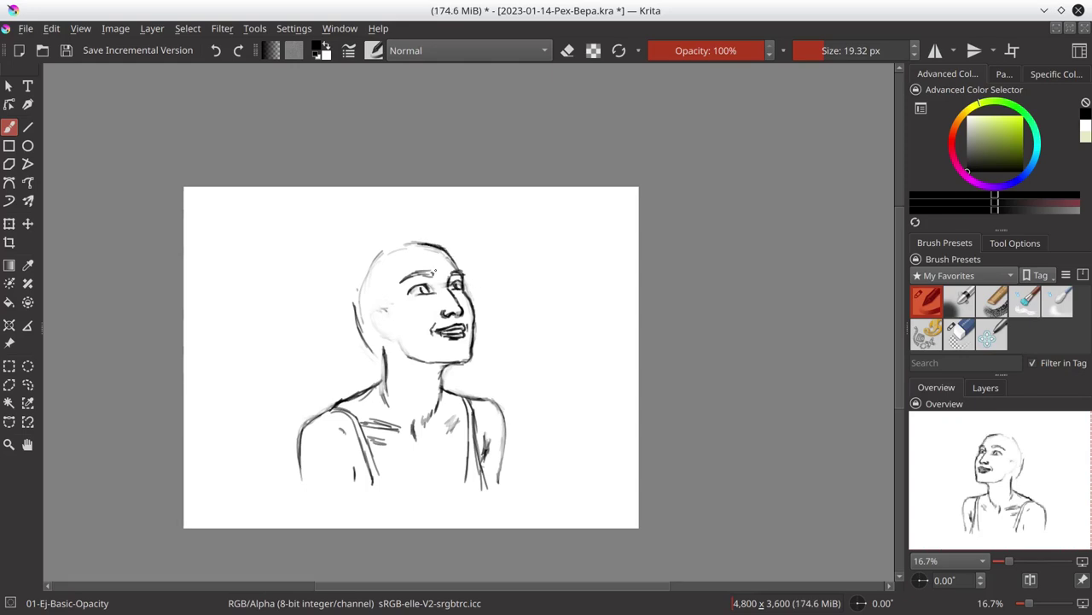
key(e)
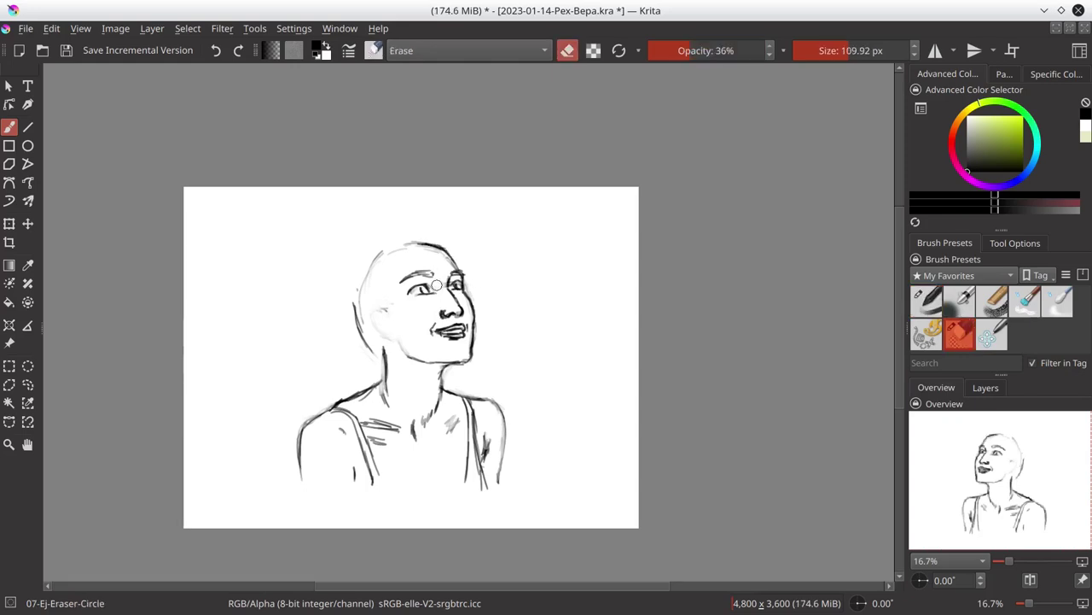
key(e)
mouse_move(411, 239)
mouse_down()
mouse_move(391, 321)
mouse_move(404, 259)
mouse_move(384, 307)
mouse_move(389, 367)
mouse_move(450, 357)
mouse_up()
Step: Retrace the left face side and jawline and redraw the ear
drag(394, 328, 385, 369)
mouse_move(379, 312)
mouse_down()
mouse_move(364, 322)
mouse_move(371, 346)
mouse_up()
key(slash)
drag(362, 291, 369, 349)
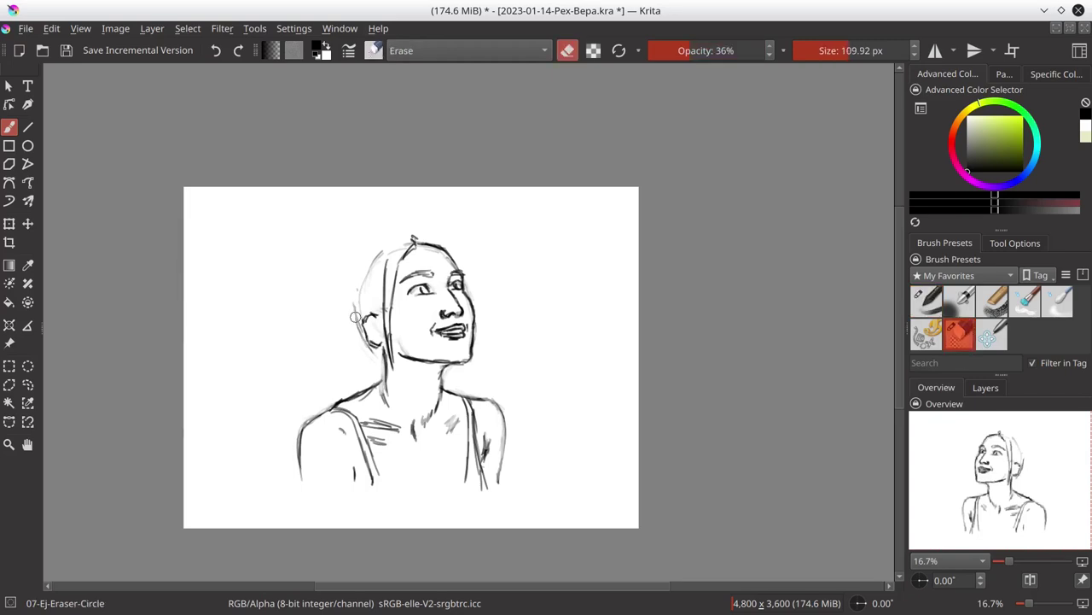
mouse_move(357, 312)
mouse_down()
mouse_move(377, 343)
mouse_move(374, 329)
mouse_up()
key(slash)
drag(401, 357, 418, 361)
Step: Add and partly erase dark strokes at the right eye, then save with mirroring off
mouse_move(461, 271)
mouse_down()
mouse_move(466, 290)
mouse_move(429, 291)
mouse_up()
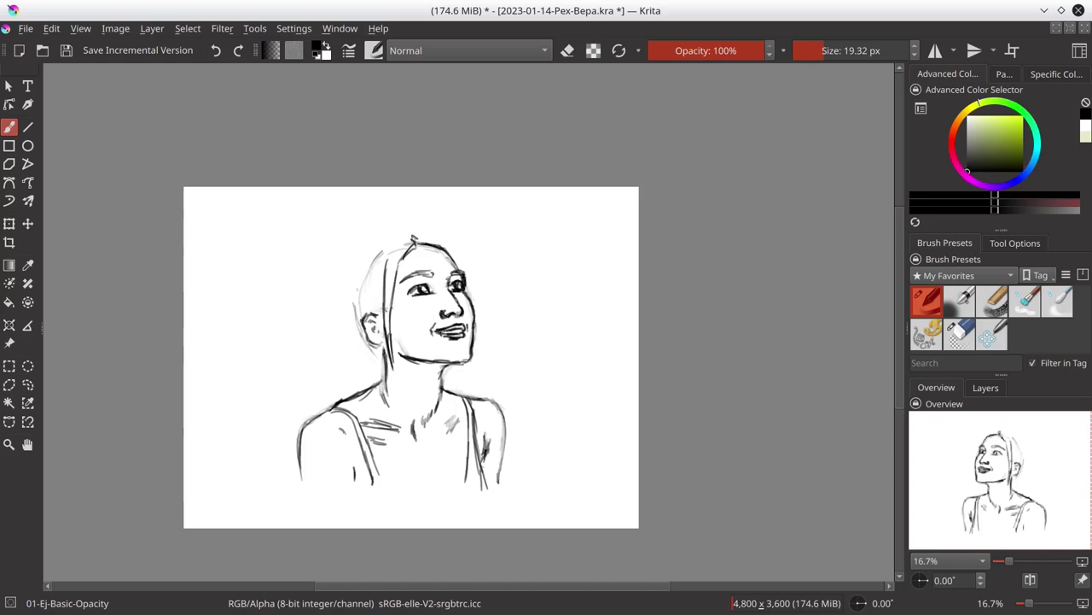
drag(451, 272, 471, 294)
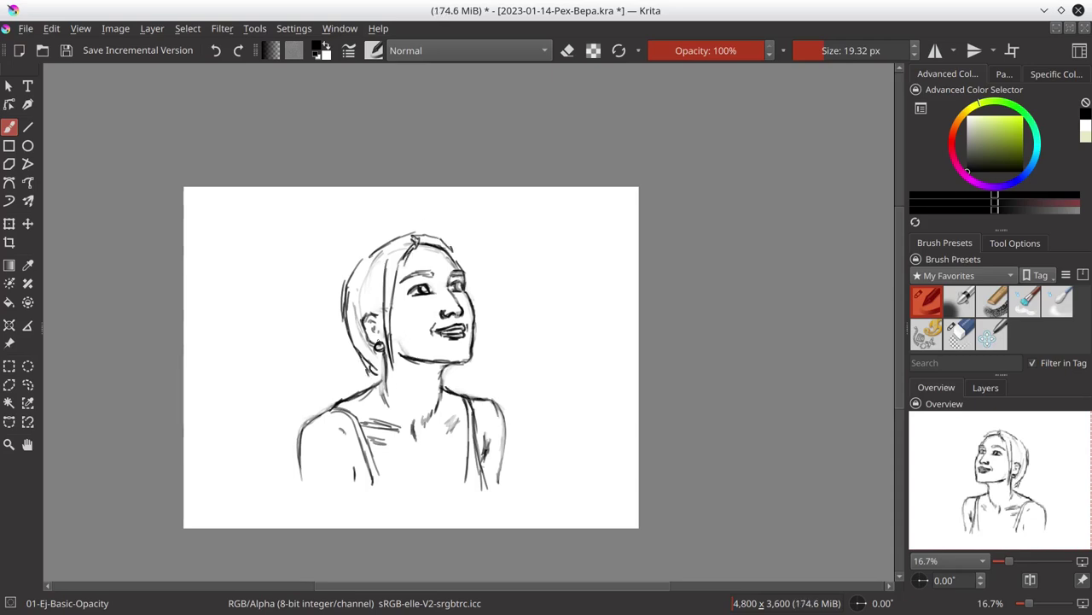
key(e)
key(ctrl+s)
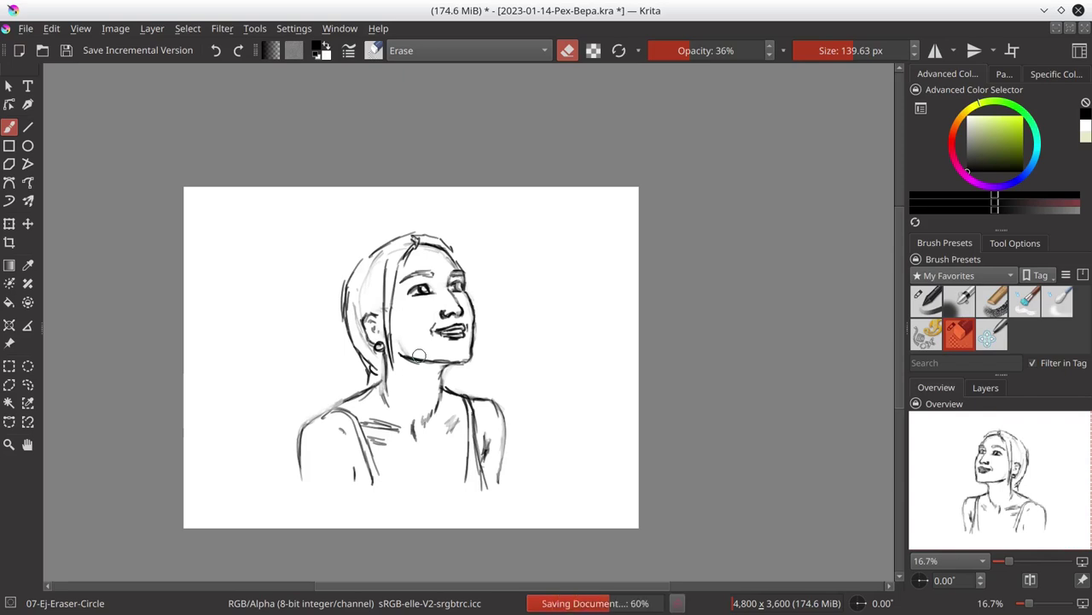
click(1030, 580)
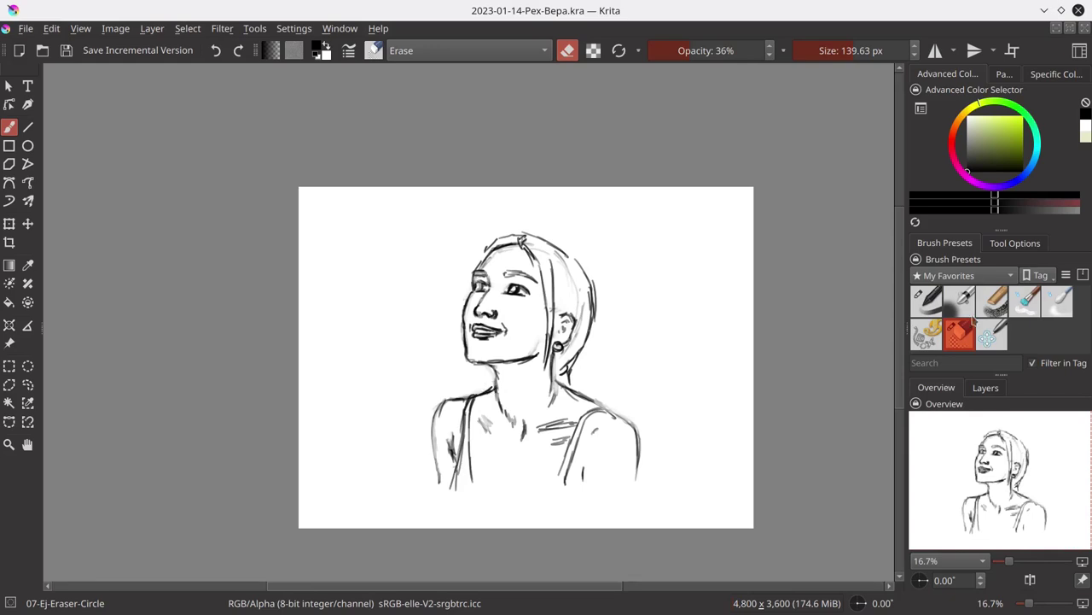
Step: Scale the sketch layer up from its top-right corner until the figure reaches the bottom edge, then save
click(927, 300)
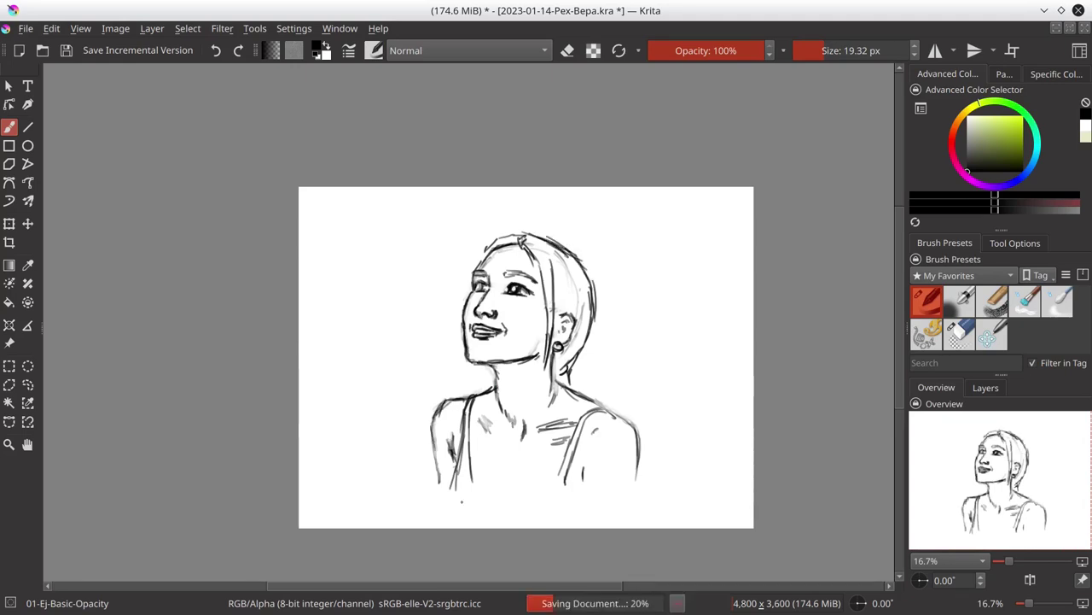
key(ctrl+t)
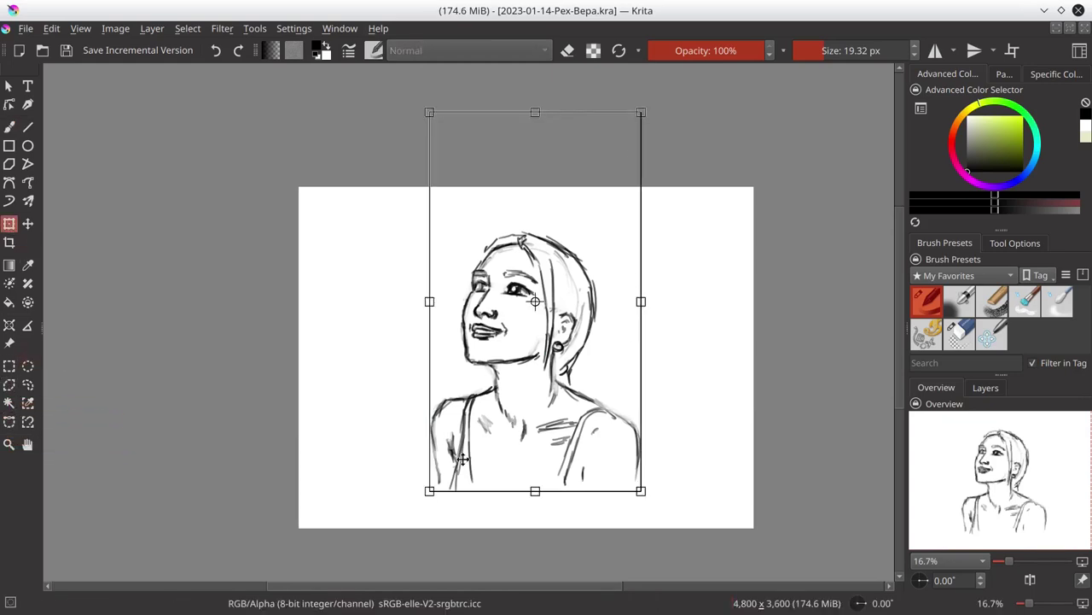
drag(640, 113, 680, 68)
key(Return)
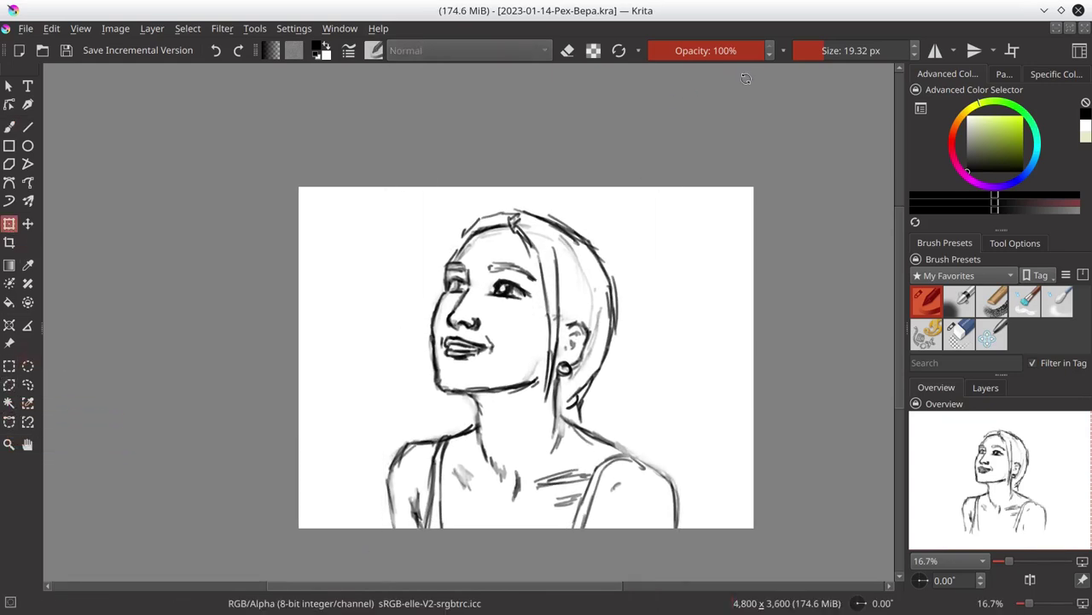
click(986, 388)
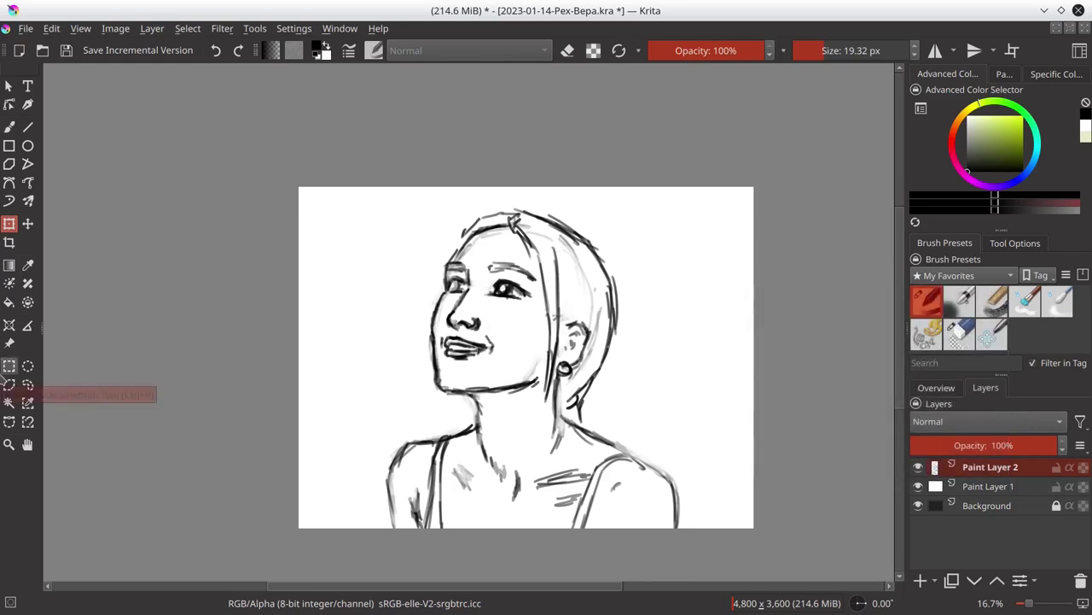
click(9, 384)
key(ctrl+s)
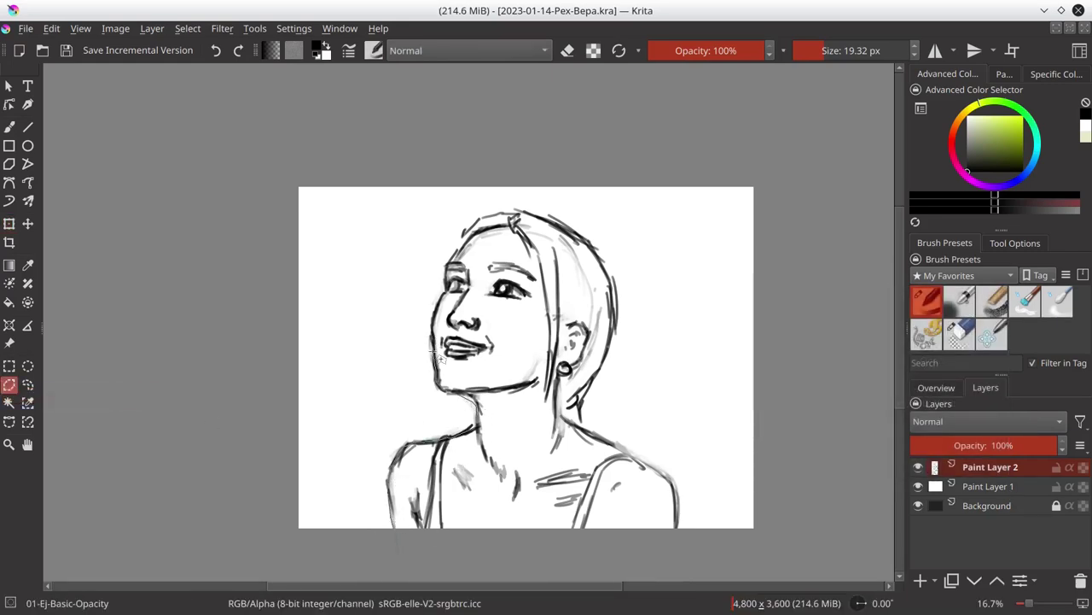
Step: Lasso the figure, invert the selection, and fill the background dark grey
drag(482, 219, 593, 399)
drag(683, 539, 414, 559)
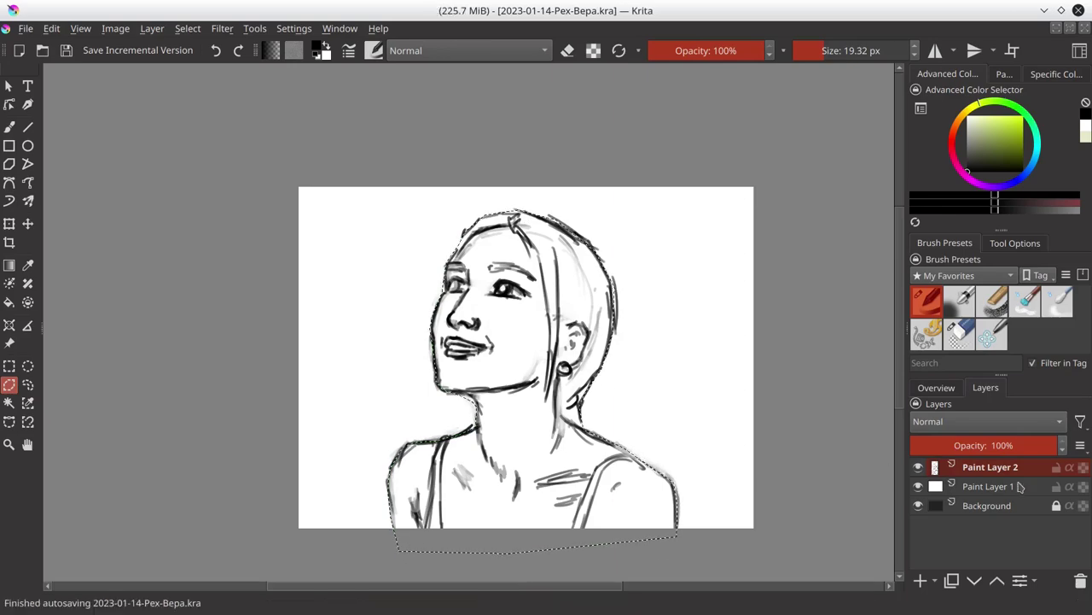
key(Page_Down)
click(188, 28)
click(248, 99)
click(51, 28)
key(shift+BackSpace)
Step: Duplicate Paint Layers 1 and 2, reorder the copies, hide the originals, and save
right_click(988, 475)
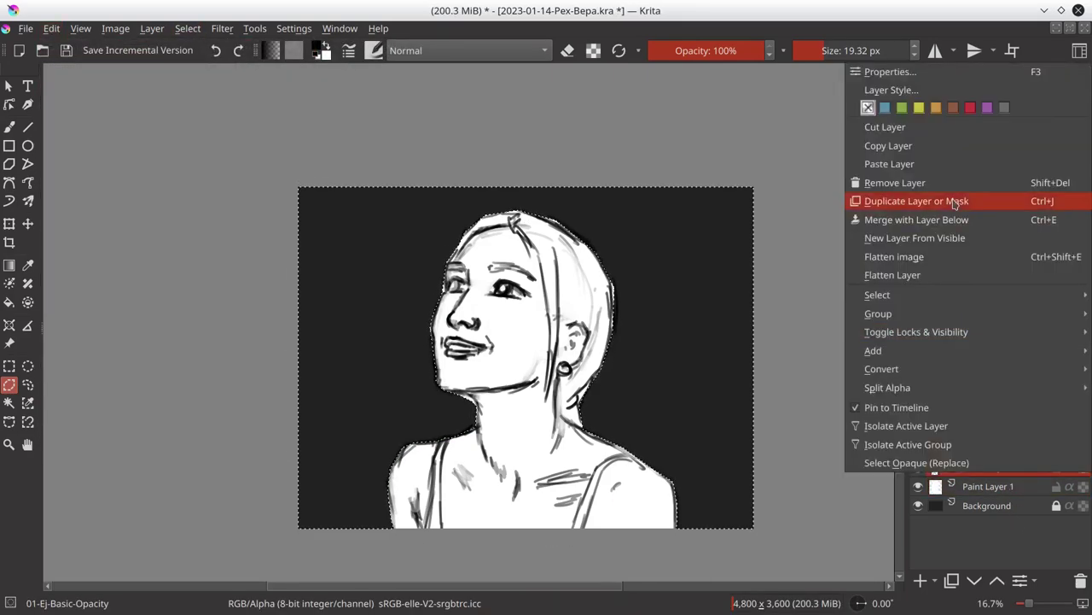
click(904, 200)
click(918, 486)
click(1081, 581)
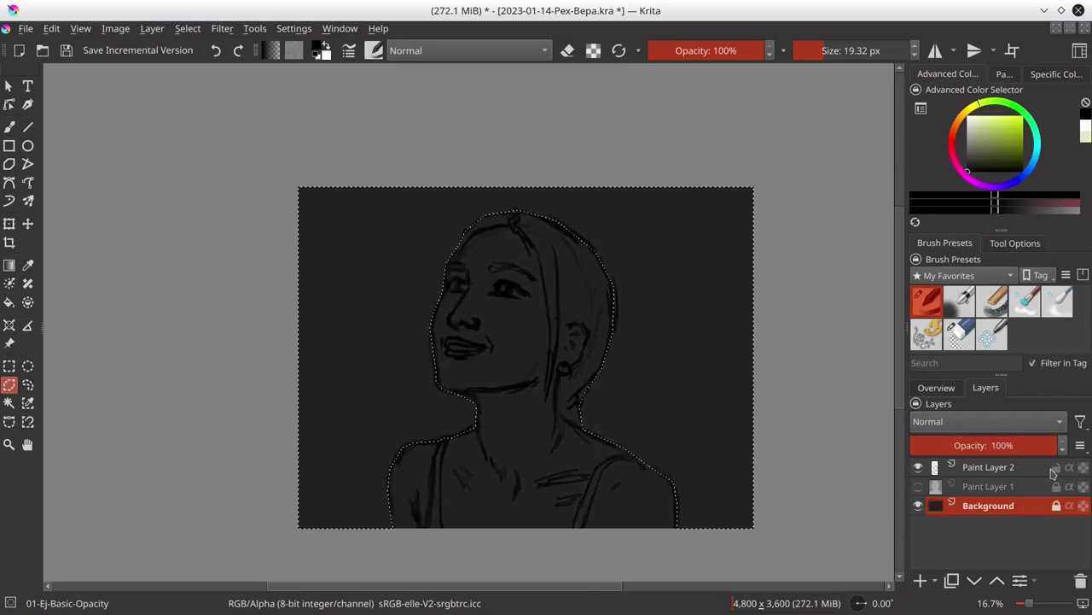
click(1012, 467)
right_click(1015, 467)
click(905, 200)
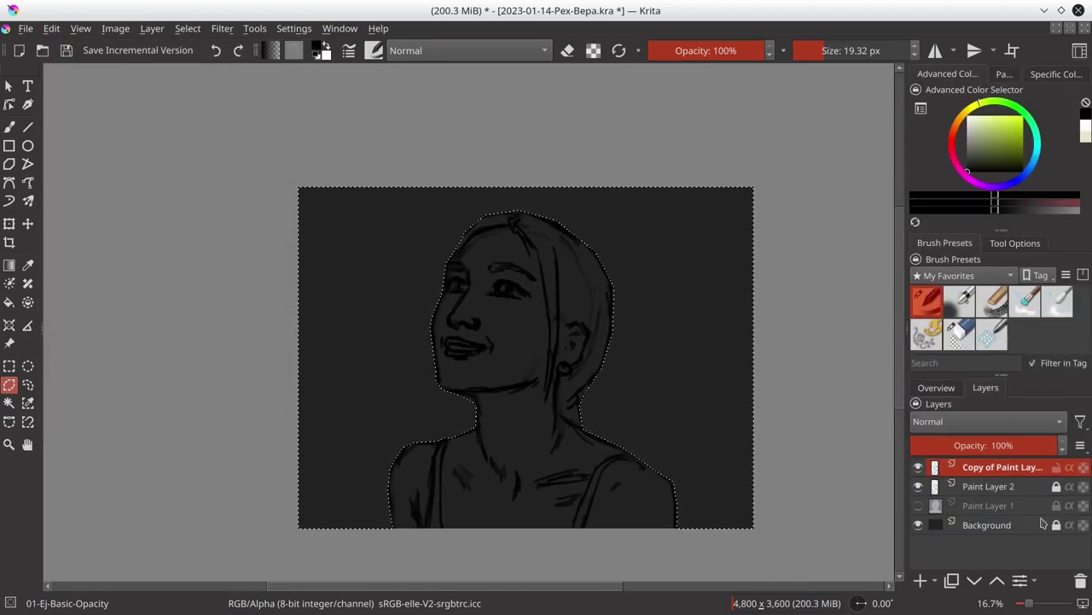
click(975, 580)
click(974, 581)
click(918, 467)
key(ctrl+s)
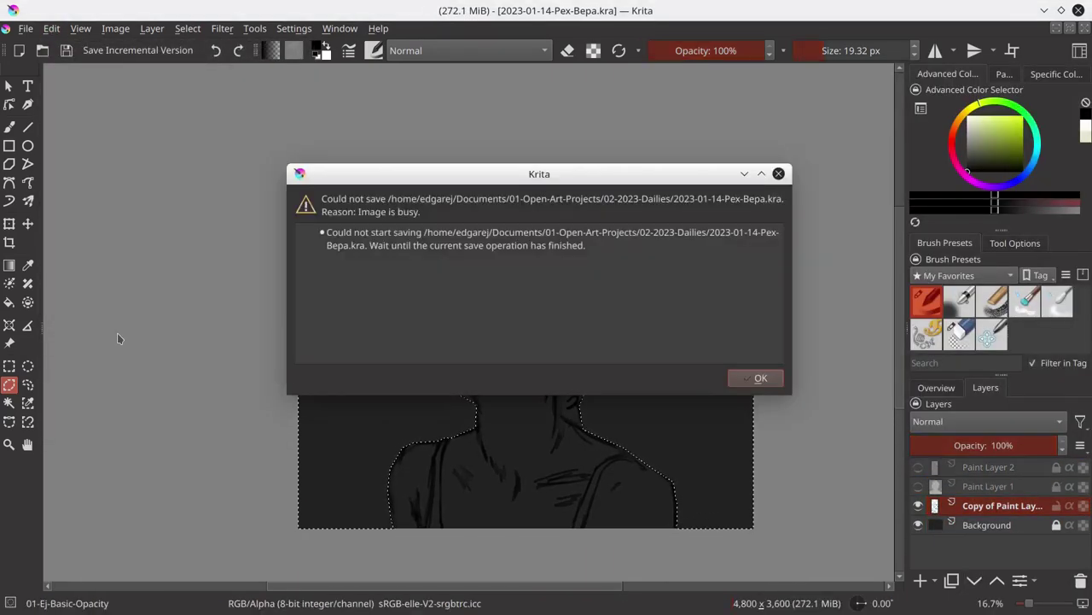
key(Return)
Step: Reselect the figure and create a white-filled figure layer on the Background
click(994, 75)
click(980, 111)
key(ctrl+shift+a)
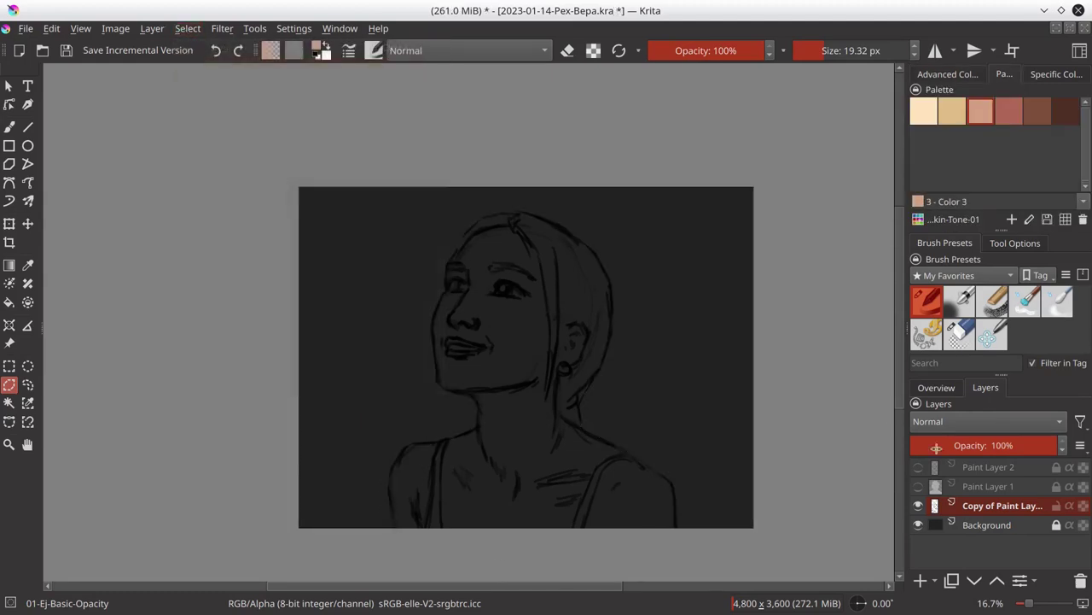
click(990, 525)
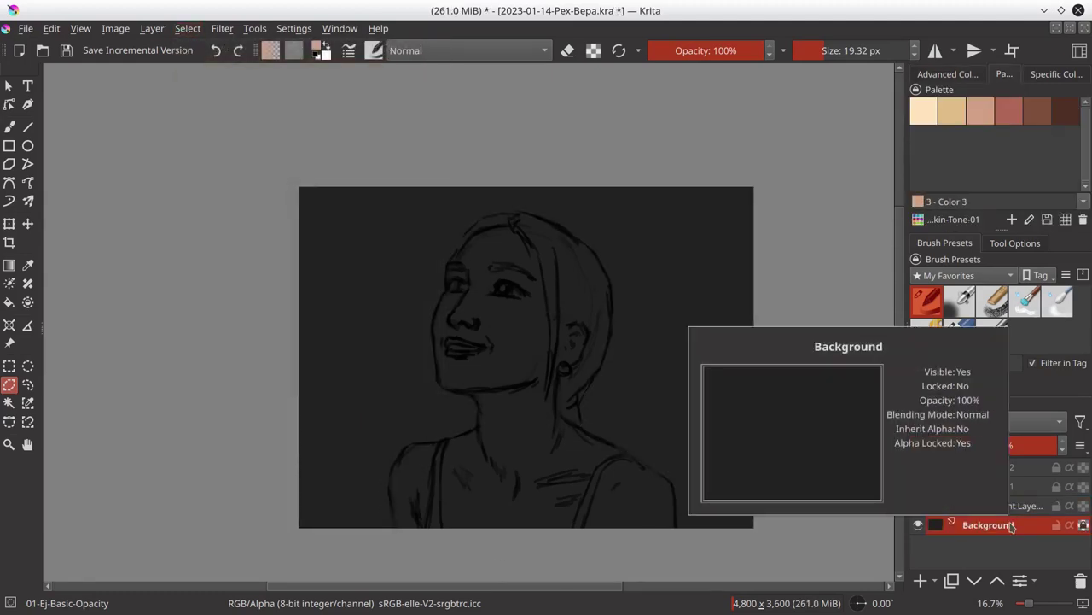
key(ctrl+shift+d)
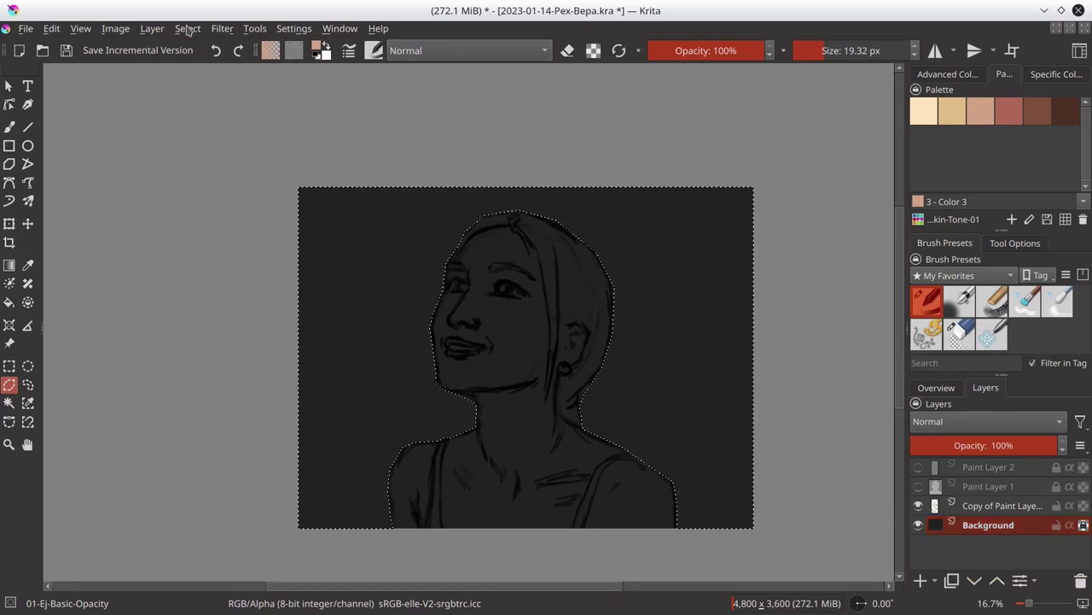
click(188, 28)
key(BackSpace)
Step: Fill the figure layer with a flat dark brown base colour
click(947, 74)
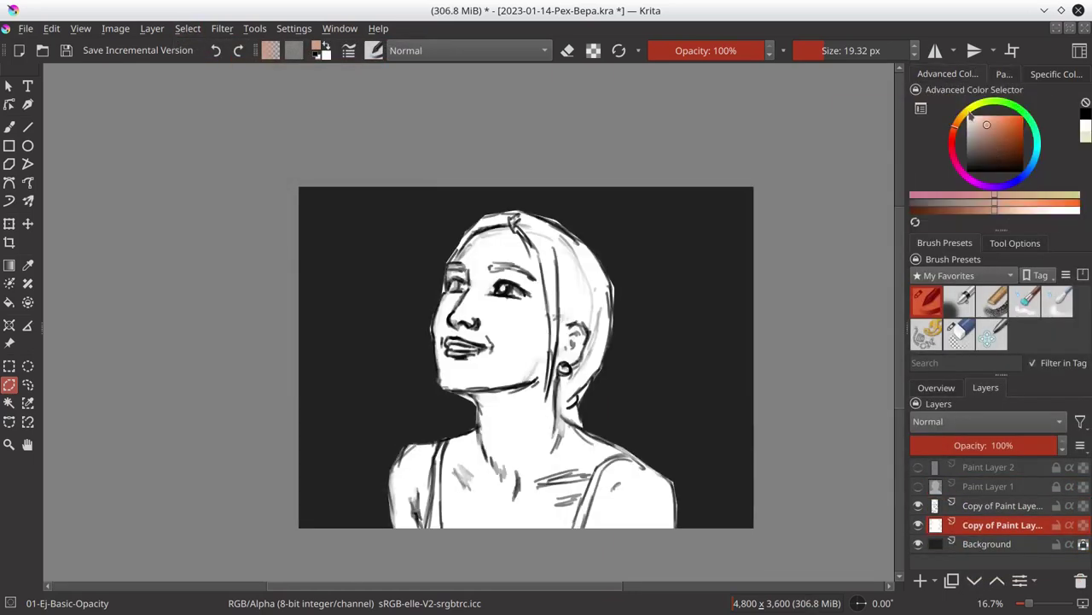
click(994, 150)
key(shift+BackSpace)
click(9, 126)
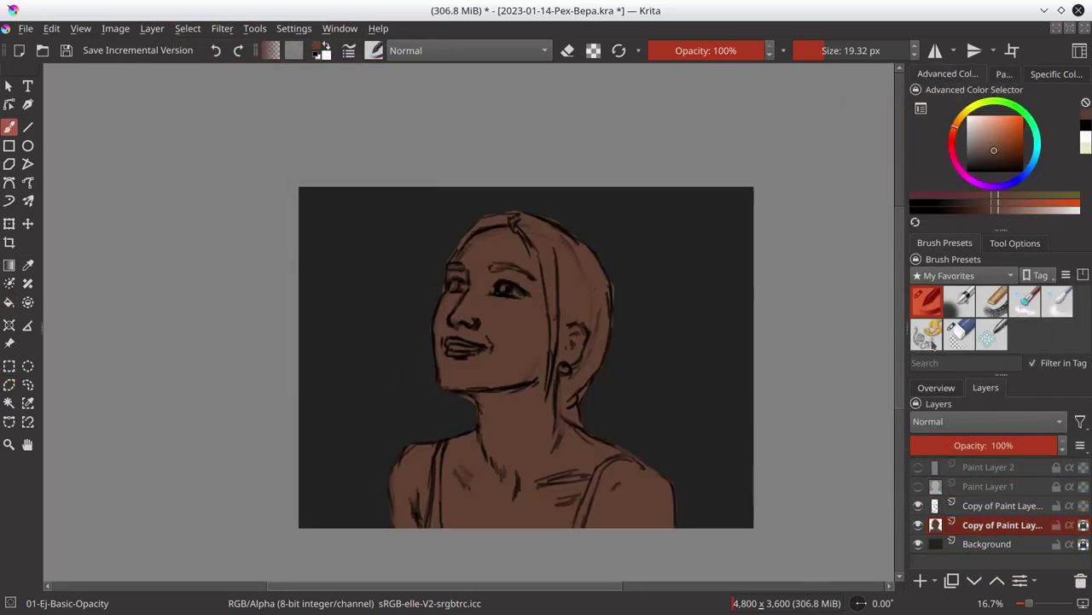
click(927, 335)
click(1004, 74)
Step: Paint pink skin tones on the forehead and brow, and redder highlights on cheek and chin
click(980, 111)
drag(485, 258, 530, 243)
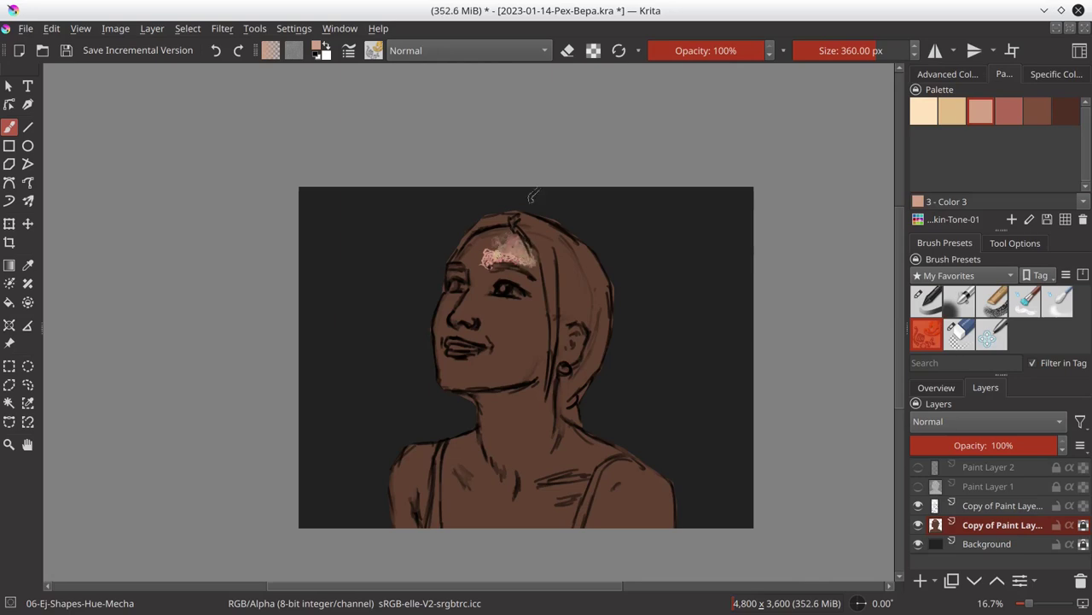
mouse_move(493, 277)
mouse_down()
mouse_move(528, 274)
mouse_move(465, 322)
mouse_move(508, 329)
mouse_move(471, 337)
mouse_move(478, 363)
mouse_move(486, 290)
mouse_move(471, 248)
mouse_move(456, 274)
mouse_up()
click(1009, 111)
drag(539, 286, 526, 375)
drag(537, 320, 496, 358)
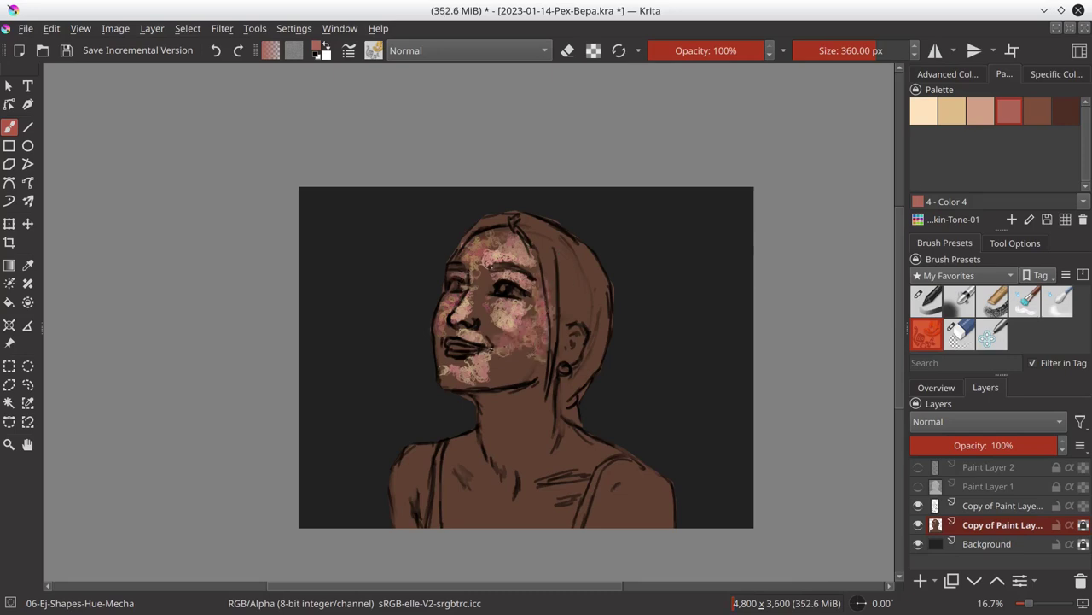
drag(483, 291, 444, 359)
mouse_move(521, 350)
mouse_down()
mouse_move(503, 393)
mouse_move(563, 460)
mouse_up()
Step: Dab skin colour over the neck, both sides of the chest and the shoulders
click(937, 387)
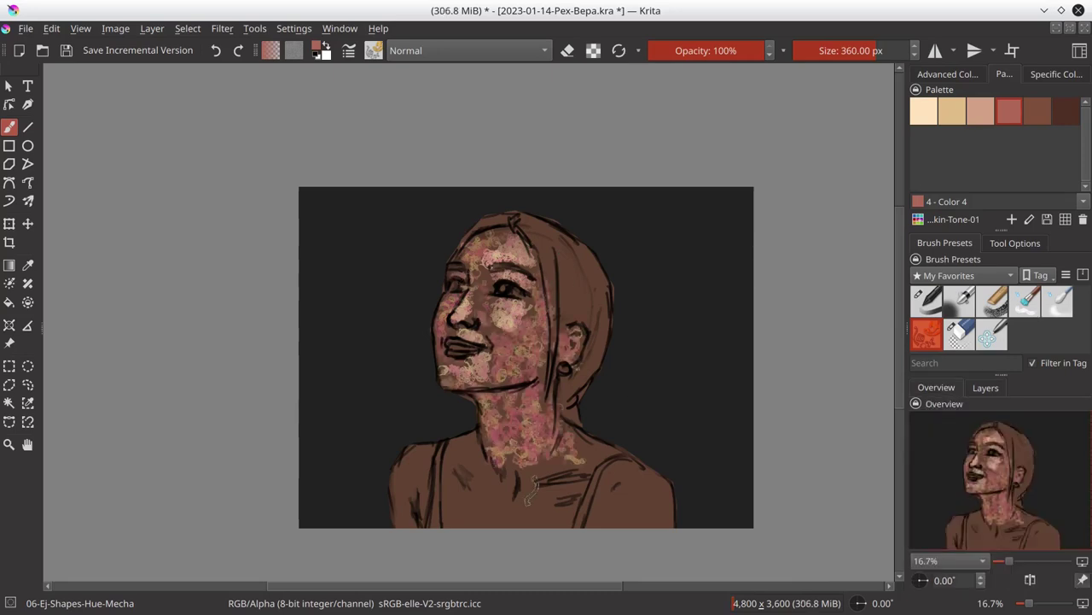
mouse_move(439, 444)
mouse_down()
mouse_move(508, 525)
mouse_move(587, 435)
mouse_move(397, 520)
mouse_up()
drag(422, 461, 418, 525)
drag(597, 461, 640, 525)
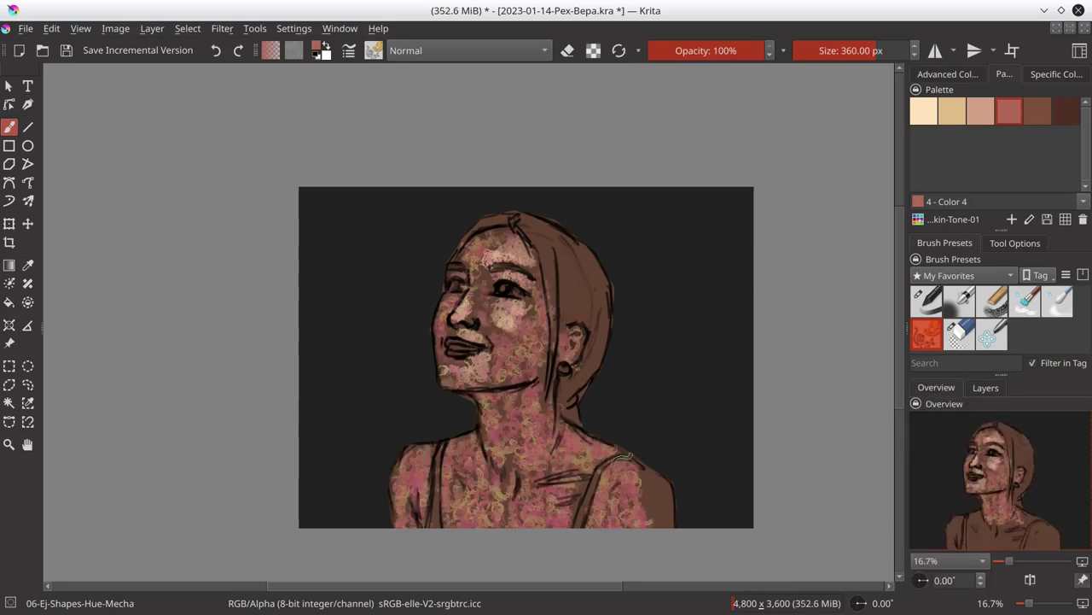
drag(649, 465, 670, 525)
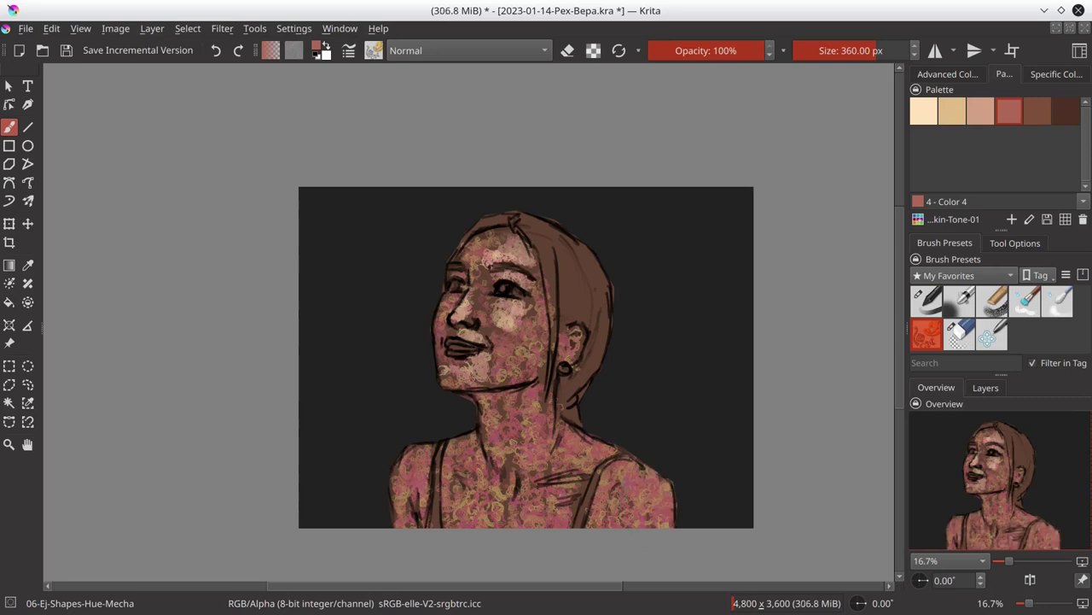
Step: Paint dark brown shadow on the neck, lower chest and right shoulder edge
click(986, 387)
click(936, 388)
click(1066, 111)
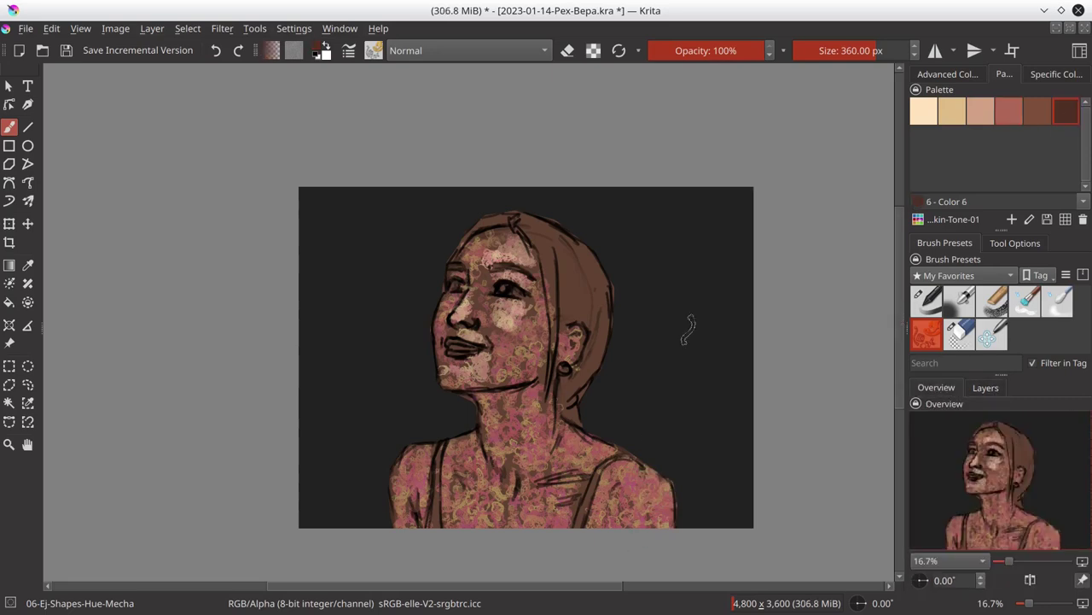
mouse_move(521, 384)
mouse_down()
mouse_move(478, 401)
mouse_move(499, 473)
mouse_move(401, 520)
mouse_up()
drag(405, 466, 397, 525)
drag(572, 483, 533, 503)
drag(598, 470, 593, 525)
mouse_move(657, 487)
mouse_down()
mouse_move(649, 525)
mouse_move(664, 524)
mouse_up()
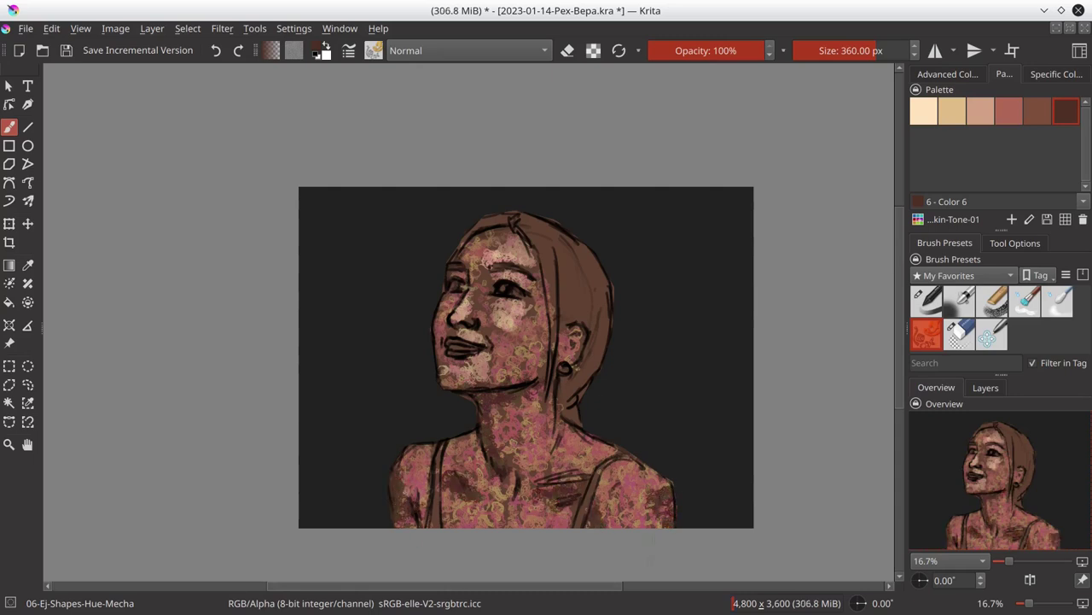
Step: With the brush at about 139 px, darken under the left eye, then lighten the cheek
click(842, 50)
drag(491, 301, 515, 304)
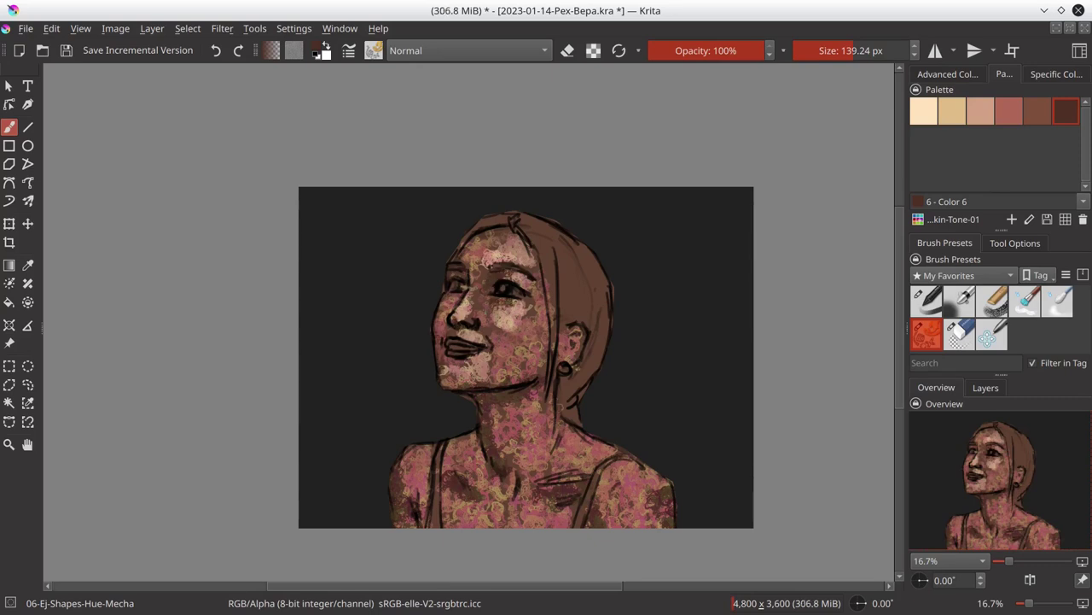
click(1006, 120)
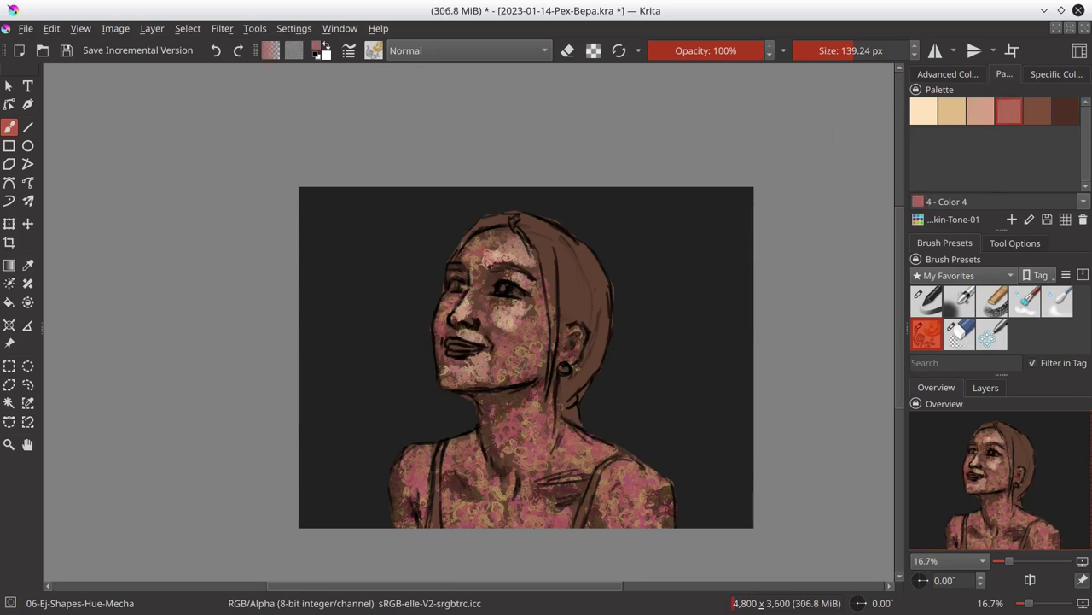
click(1037, 111)
click(957, 117)
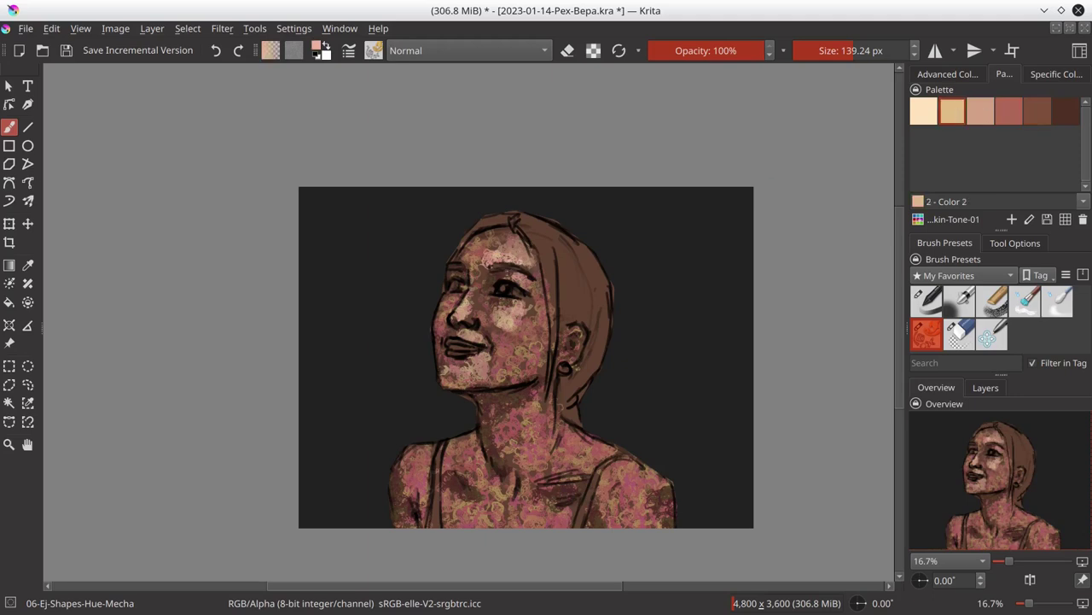
drag(510, 315, 521, 277)
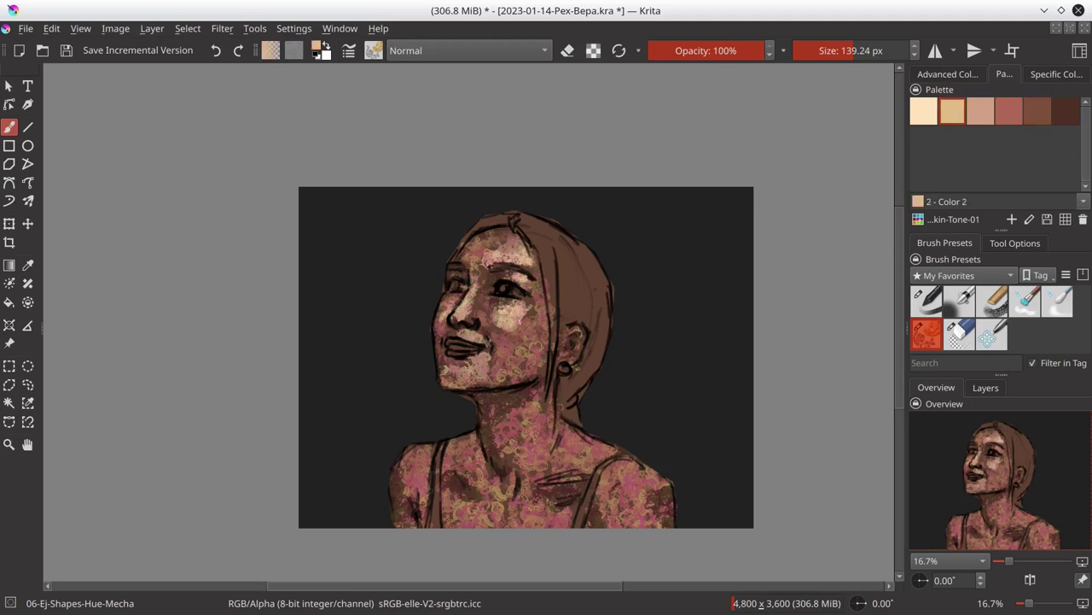
Step: Paint light Color 3 and Color 2 strokes across the chest and both shoulders
click(1065, 112)
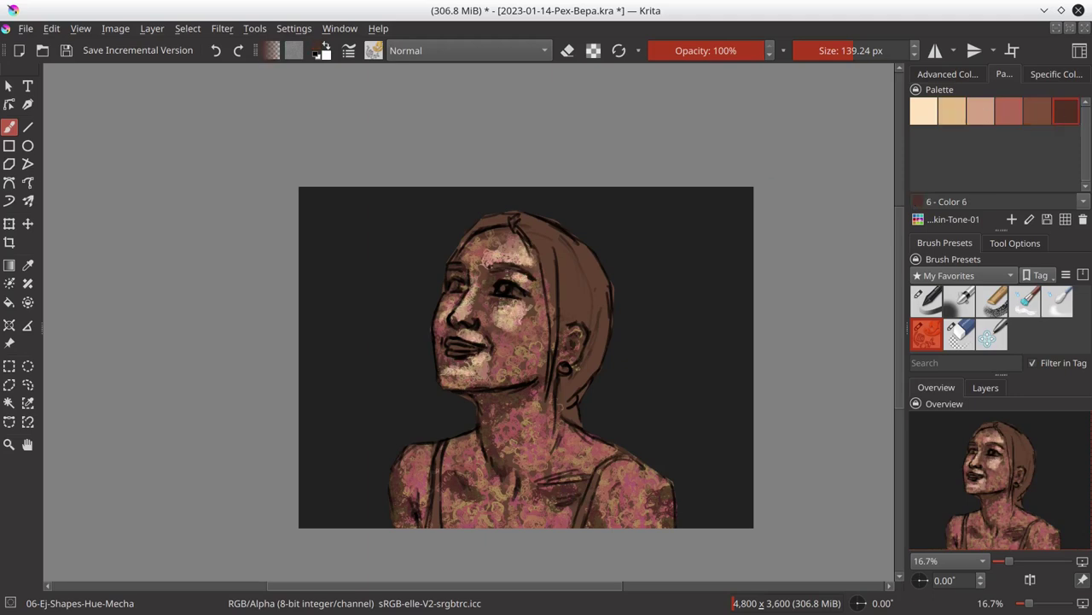
click(963, 114)
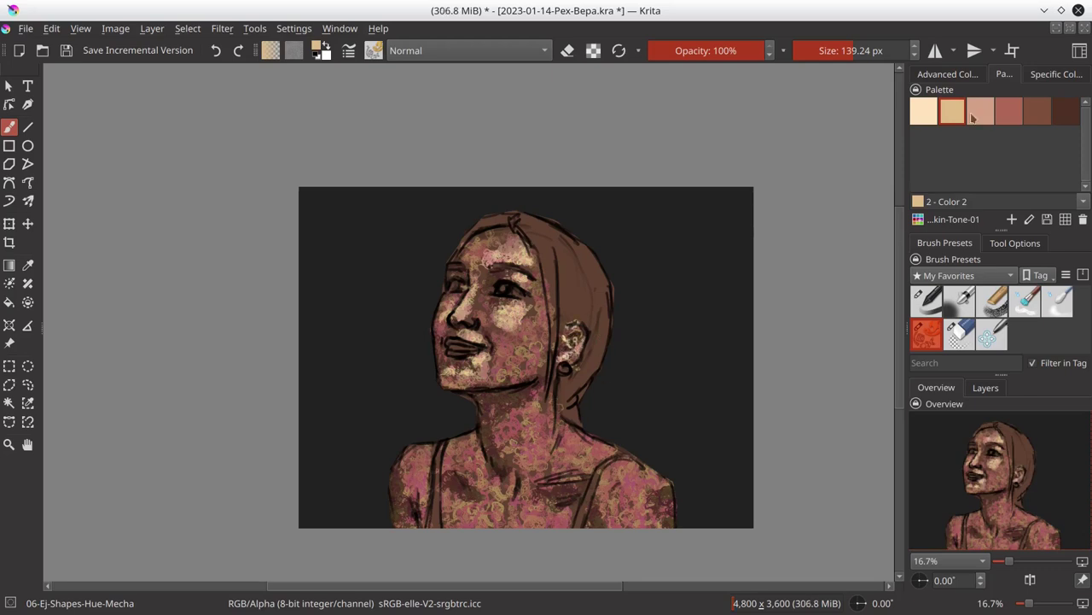
click(973, 116)
mouse_move(503, 424)
mouse_down()
mouse_move(546, 470)
mouse_move(503, 512)
mouse_up()
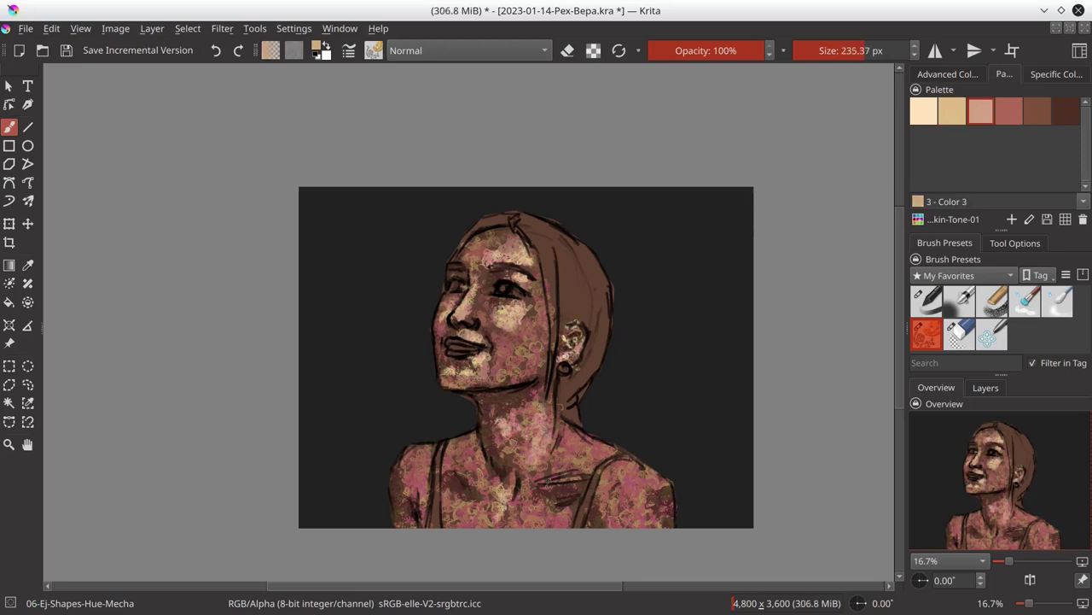
mouse_move(548, 479)
mouse_down()
mouse_move(465, 521)
mouse_move(461, 470)
mouse_move(428, 507)
mouse_up()
mouse_move(573, 445)
mouse_down()
mouse_move(601, 465)
mouse_move(596, 517)
mouse_up()
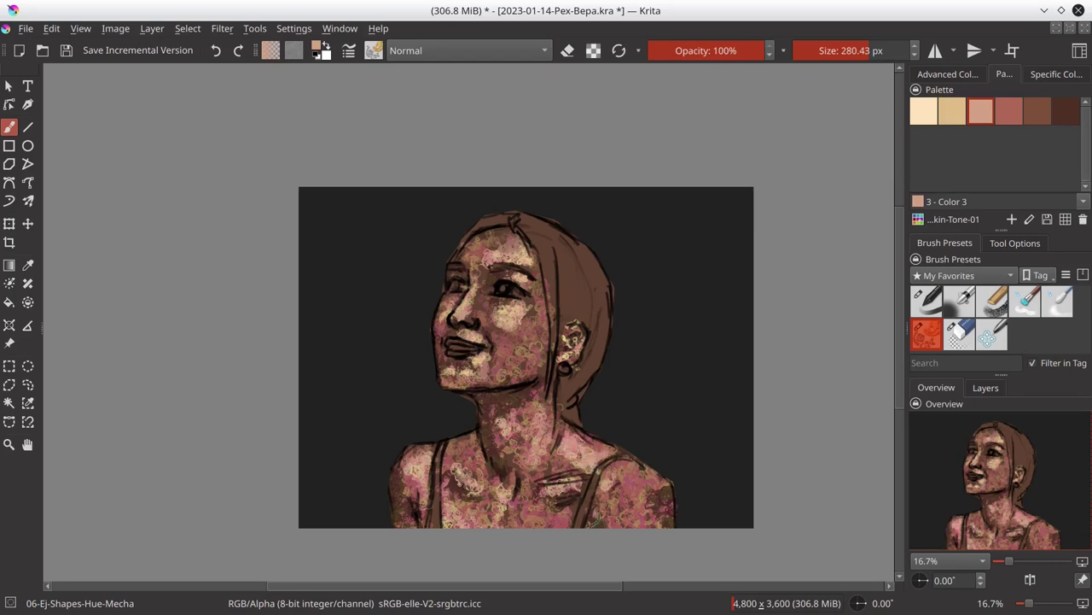
mouse_move(618, 469)
mouse_down()
mouse_move(653, 499)
mouse_move(636, 521)
mouse_move(664, 511)
mouse_up()
click(953, 111)
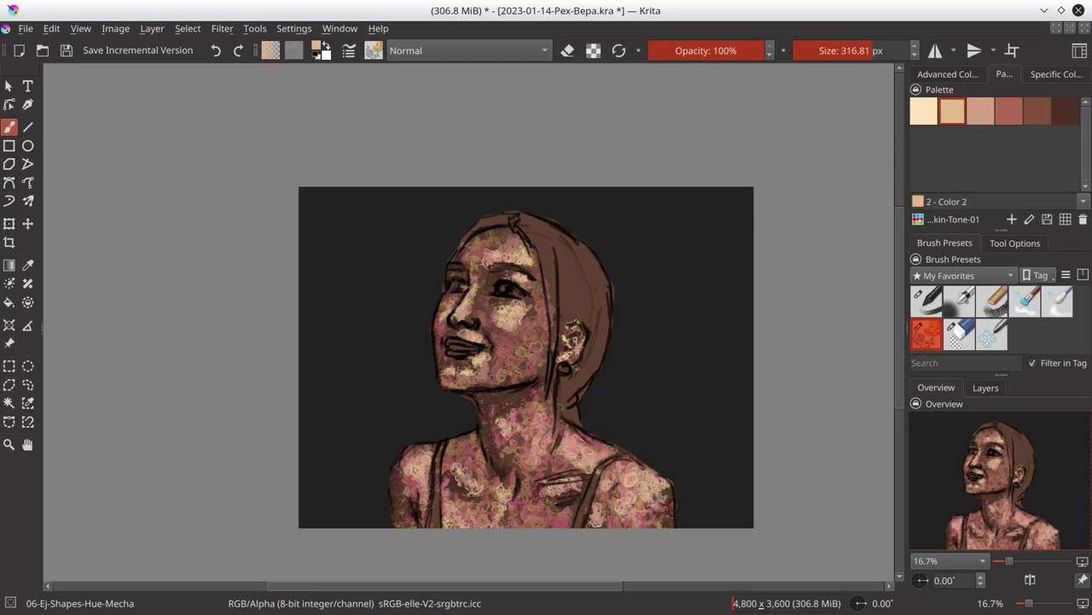
drag(585, 472, 535, 485)
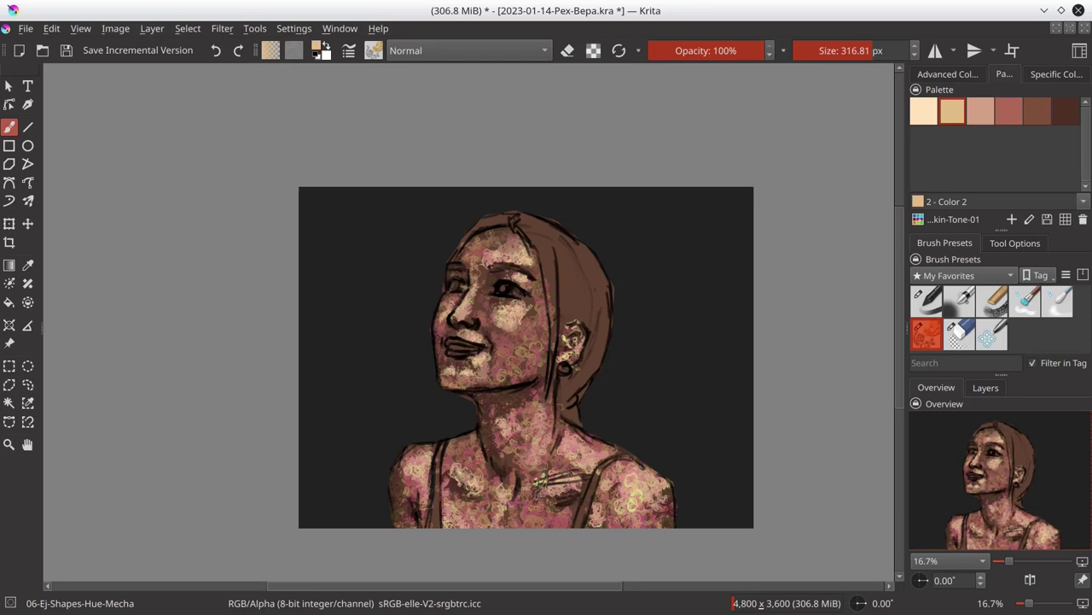
Step: Shade the neck and upper chest with a darker colour from the colour wheel
key([)
key([)
ctrl+click(507, 273)
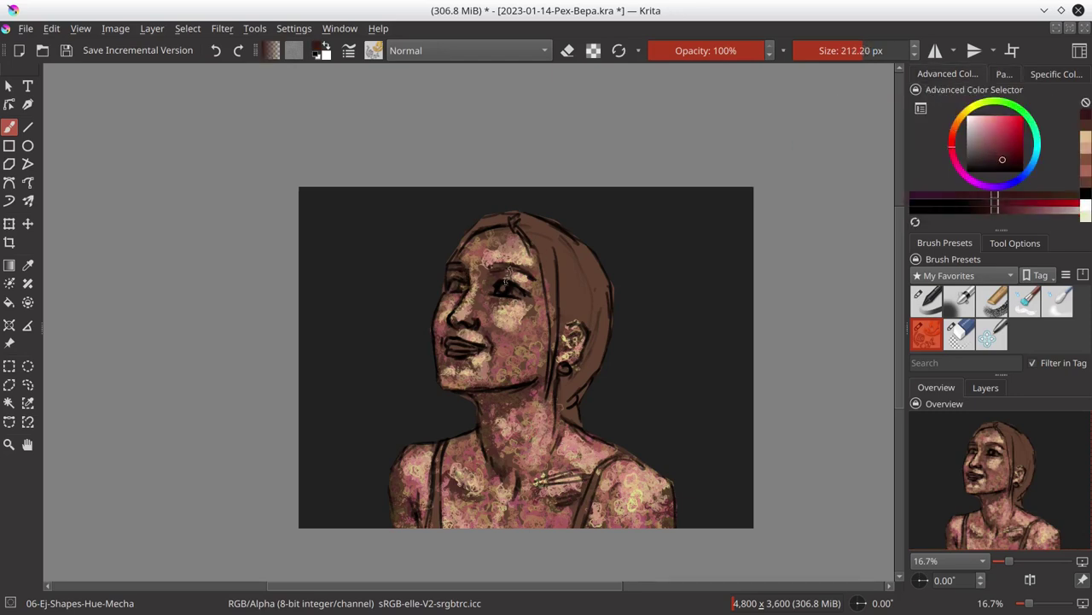
key(bracketright)
mouse_move(476, 392)
mouse_down()
mouse_move(487, 470)
mouse_move(581, 504)
mouse_up()
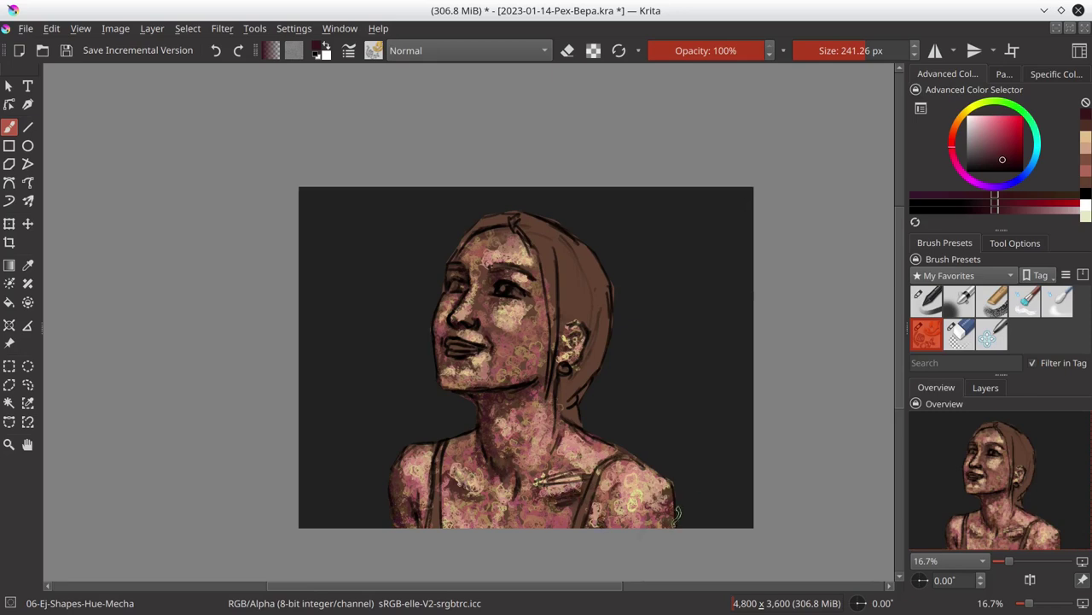
Step: Paint the hair dark, add sampled light pink highlights on top, then pick a pinkish grey
key(bracketright)
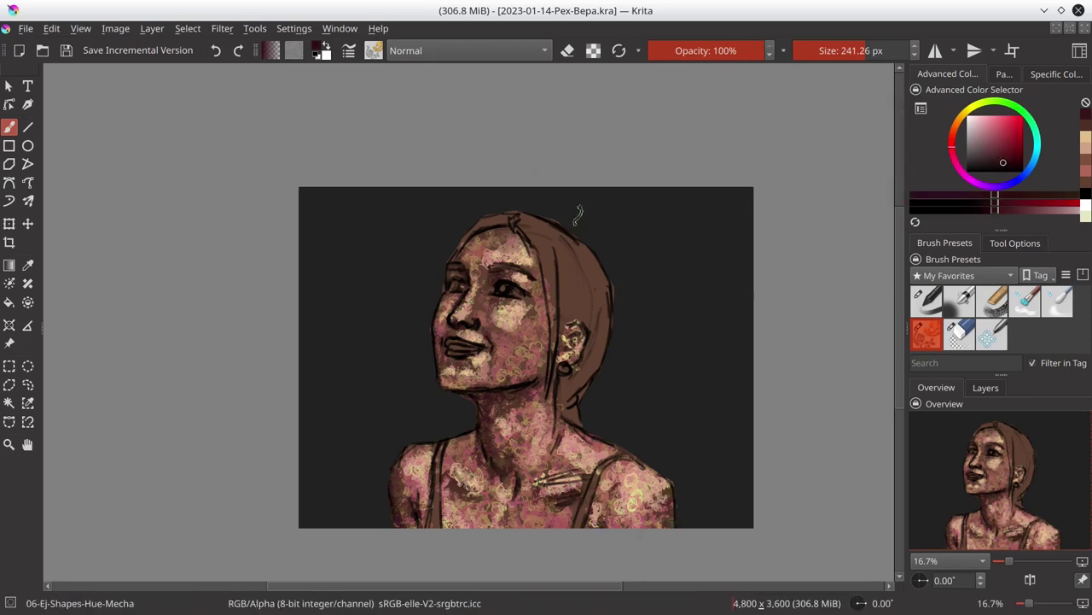
drag(520, 222, 564, 358)
mouse_move(554, 234)
mouse_down()
mouse_move(495, 219)
mouse_move(602, 341)
mouse_move(572, 392)
mouse_move(578, 422)
mouse_up()
ctrl+click(643, 251)
mouse_move(542, 230)
mouse_down()
mouse_move(559, 286)
mouse_move(613, 315)
mouse_up()
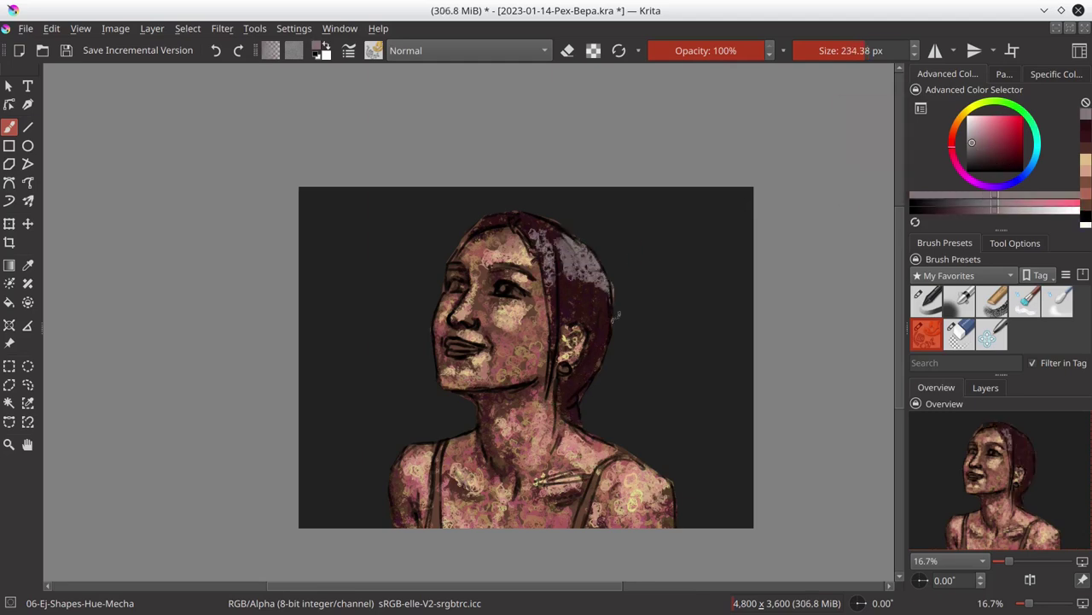
key(bracketleft)
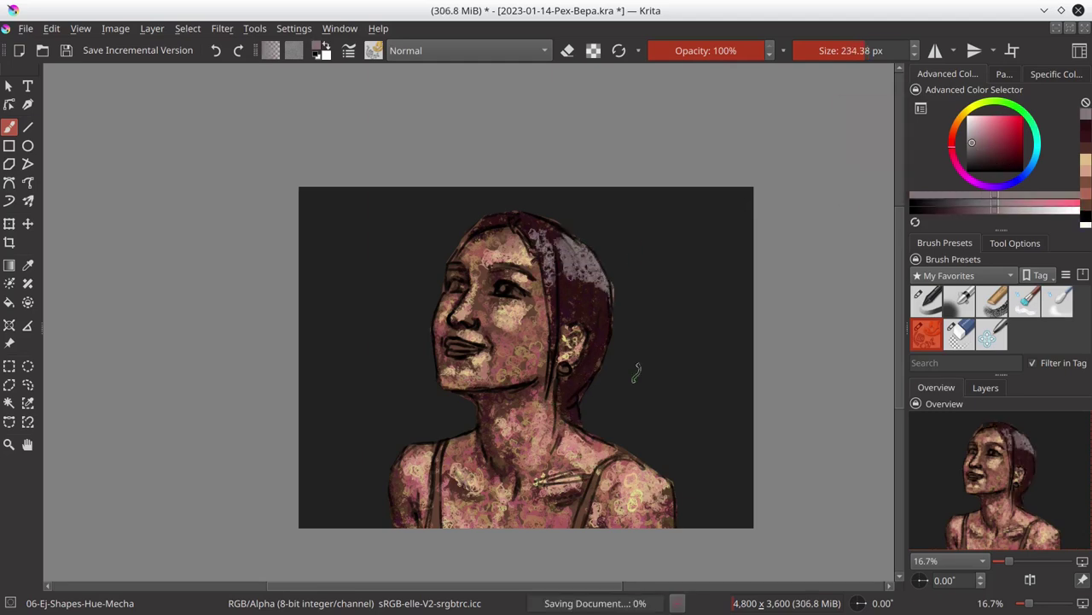
ctrl+click(459, 348)
key(bracketleft)
key(bracketleft)
click(974, 139)
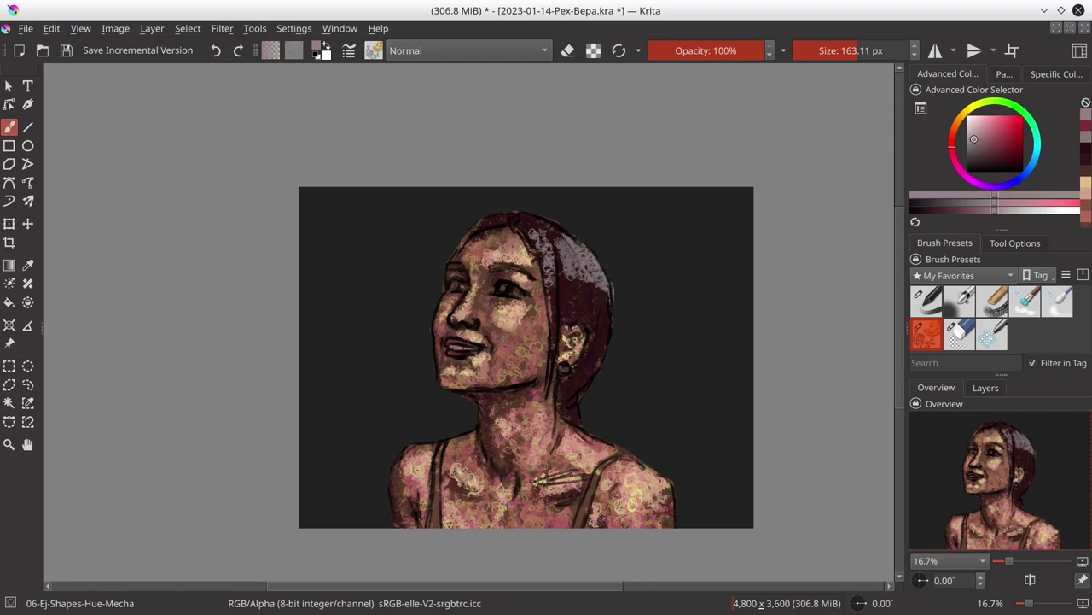
Step: Save the painting and pick a lighter green for the straps
key(ctrl+s)
click(1013, 109)
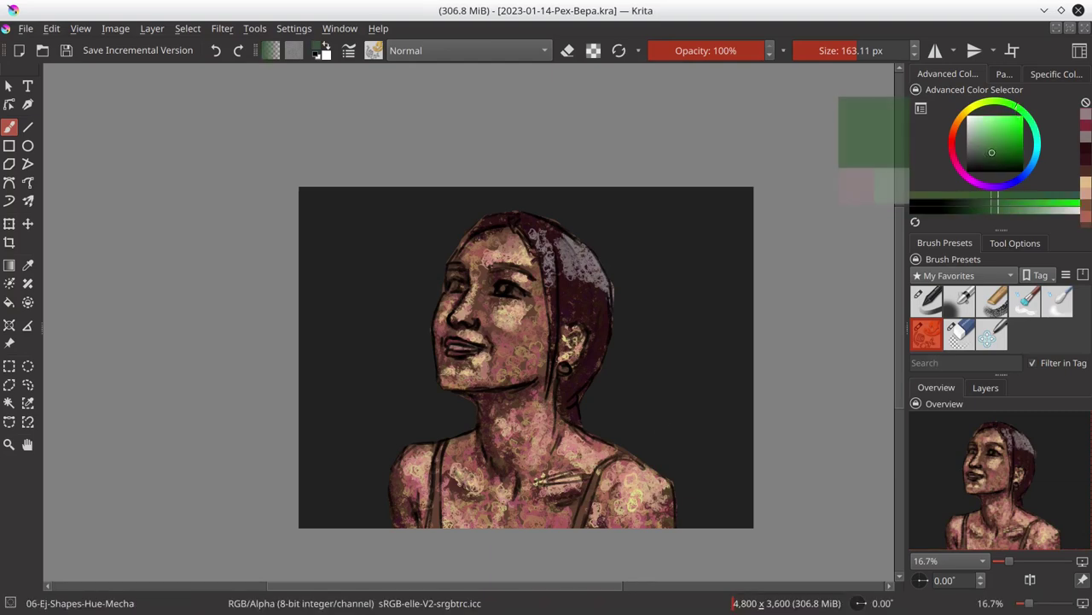
click(985, 137)
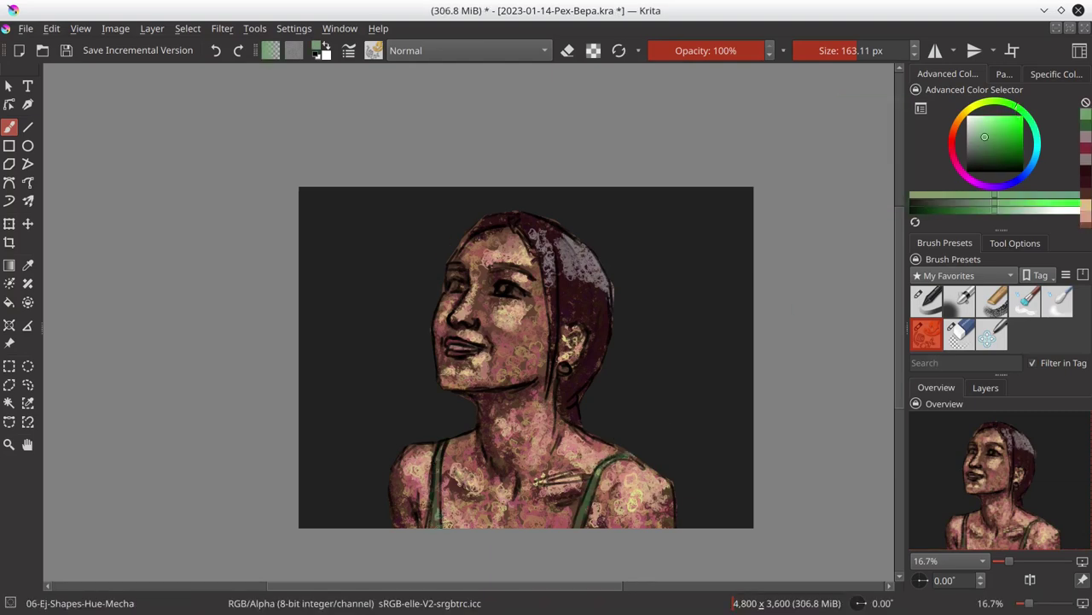
Step: Save, select the Background layer, and pick a green with a much larger brush
key(ctrl+s)
click(1006, 163)
click(986, 387)
click(986, 544)
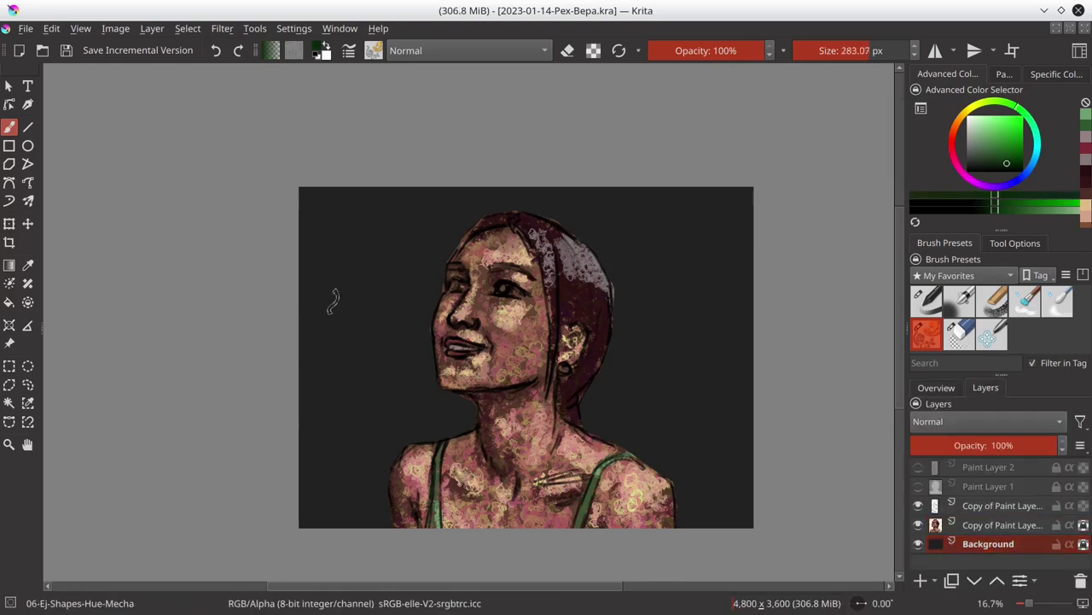
click(1004, 525)
key([)
click(988, 544)
key(])
key(])
key(])
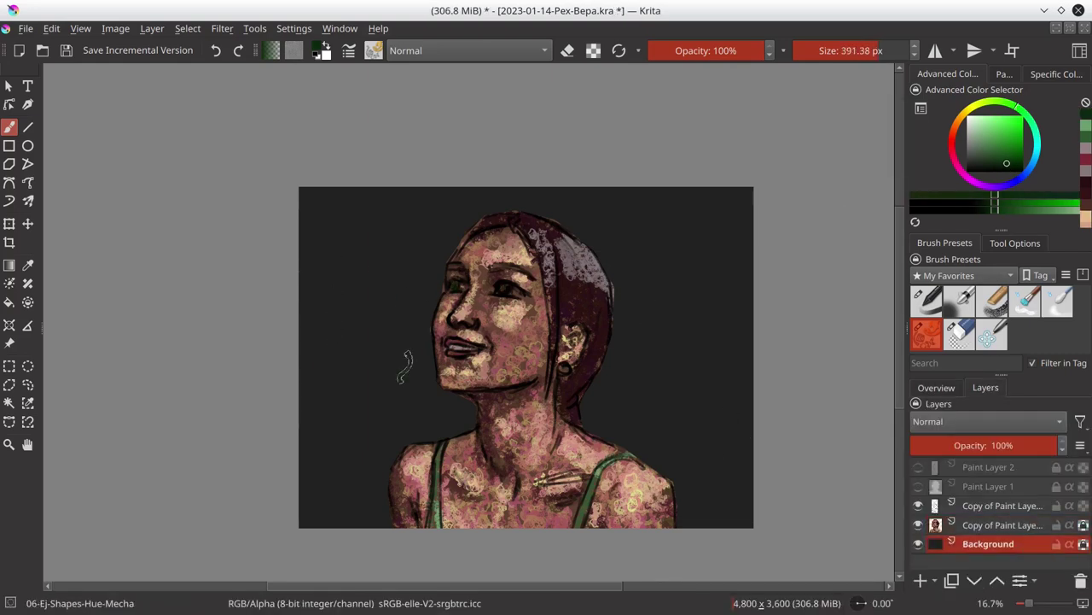
Step: Cover the left, lower and top background with large green strokes at about 780 px
drag(332, 256, 401, 359)
key(l)
key(l)
key(l)
click(337, 308)
drag(384, 452, 341, 231)
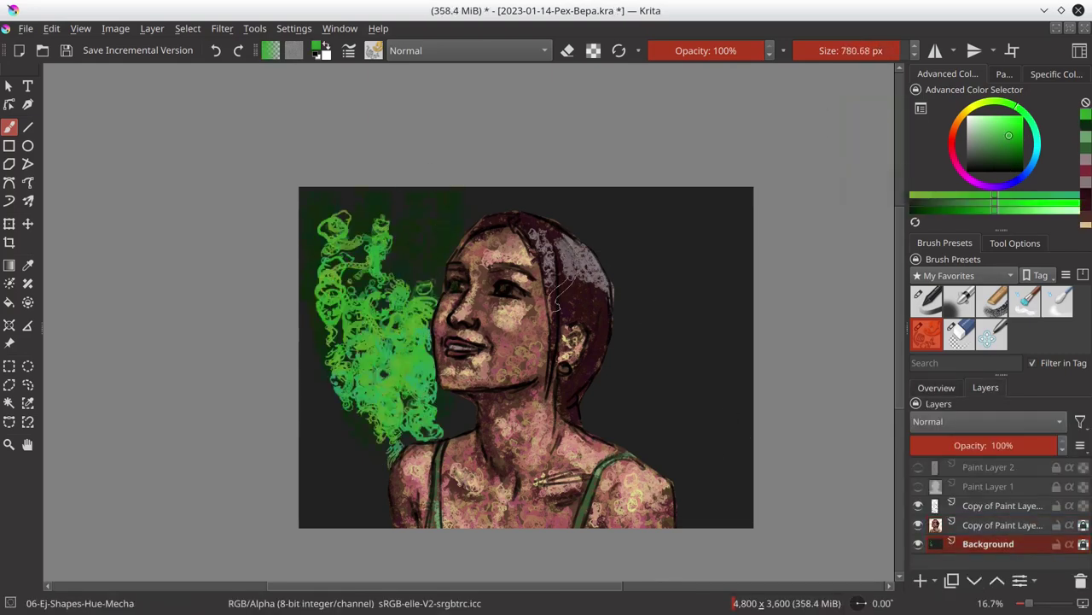
key(])
drag(324, 512, 444, 401)
mouse_move(598, 376)
mouse_down()
mouse_move(734, 376)
mouse_move(700, 299)
mouse_up()
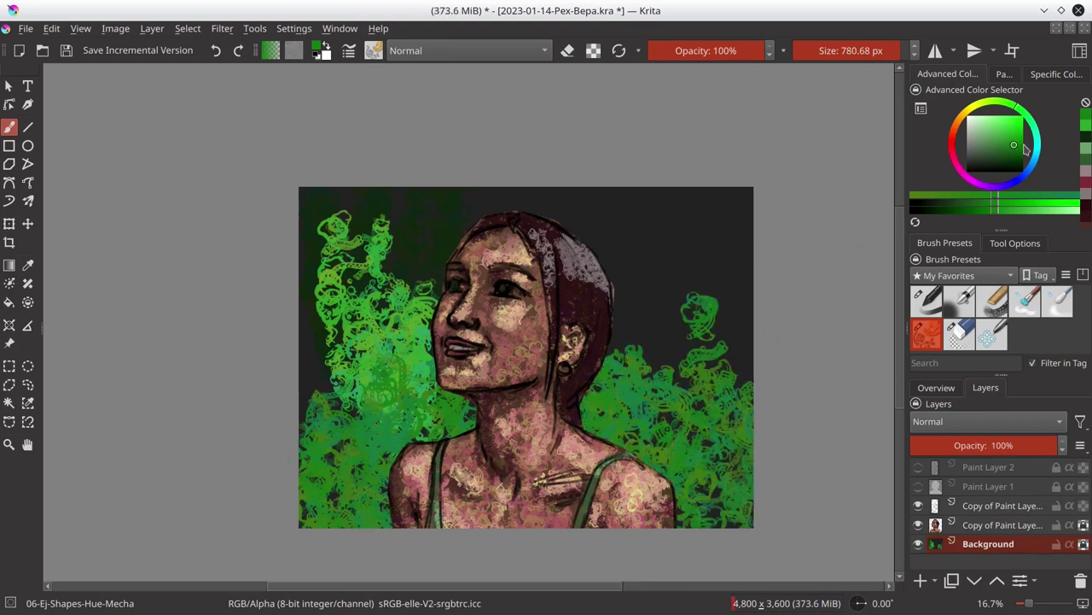
key(l)
mouse_move(649, 409)
mouse_down()
mouse_move(717, 196)
mouse_move(409, 205)
mouse_up()
drag(358, 299, 717, 256)
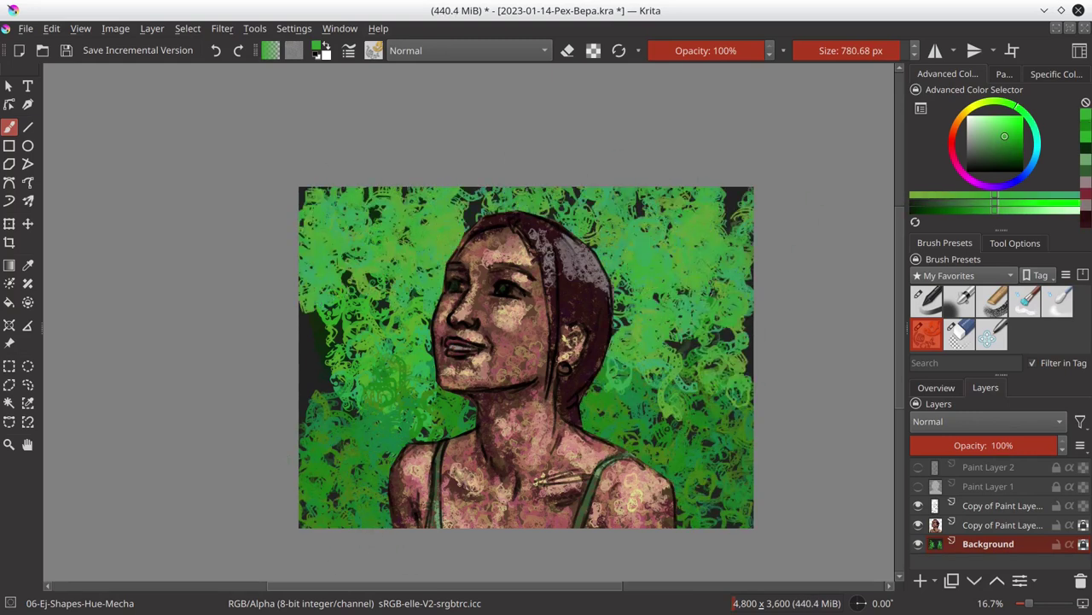
Step: Vary the green with K and L while repainting the remaining dark background patches
key(k)
drag(324, 274, 358, 470)
drag(316, 512, 427, 409)
drag(589, 380, 742, 521)
key(l)
drag(375, 427, 307, 273)
drag(452, 287, 734, 295)
Step: Add light green across the top and dark green foliage at left and bottom-right
click(1007, 130)
mouse_move(316, 239)
mouse_down()
mouse_move(401, 273)
mouse_move(435, 239)
mouse_move(529, 205)
mouse_move(615, 248)
mouse_move(691, 256)
mouse_move(743, 282)
mouse_move(619, 316)
mouse_up()
click(1004, 142)
mouse_move(333, 358)
mouse_down()
mouse_move(409, 299)
mouse_move(439, 239)
mouse_up()
click(1007, 148)
drag(665, 503, 717, 401)
drag(725, 453, 751, 406)
drag(653, 503, 729, 379)
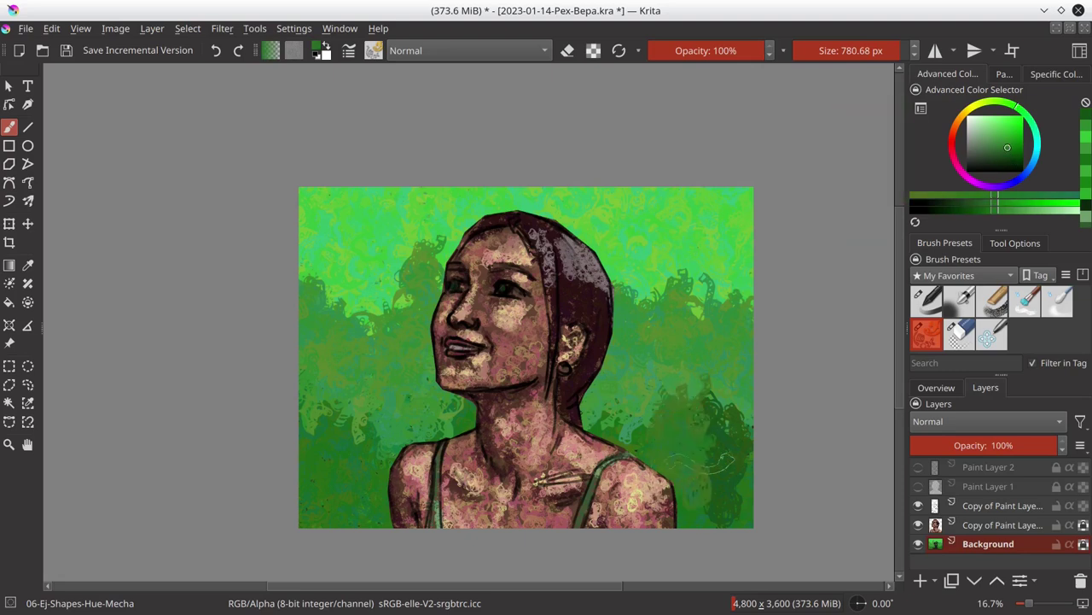
drag(708, 499, 749, 402)
Step: Sample background greens and blend the right-side background at 39% opacity, saving before and after
key(ctrl+s)
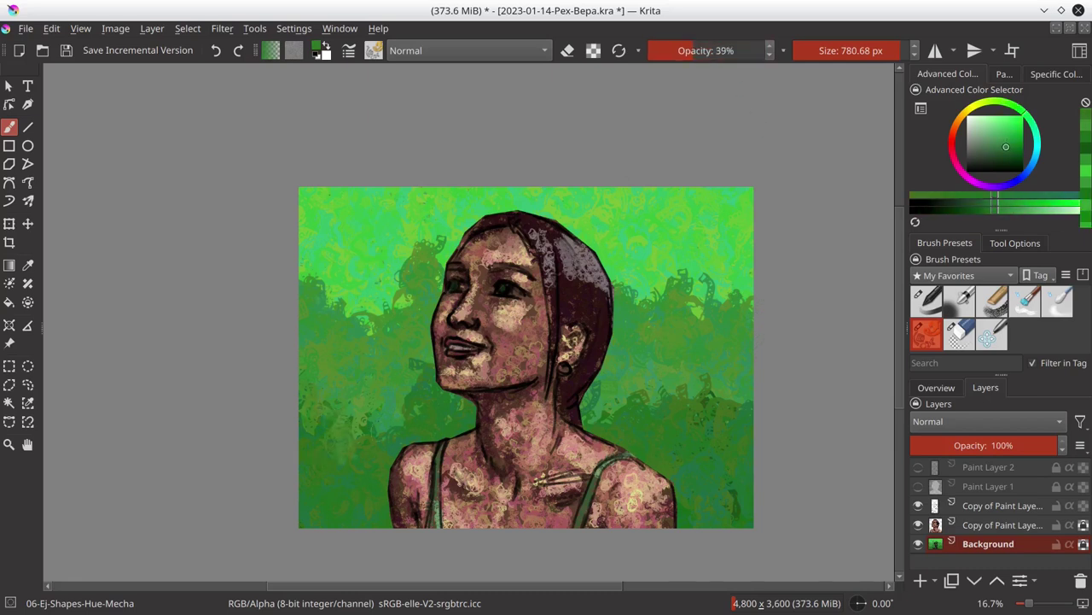
ctrl+click(420, 495)
drag(420, 495, 476, 458)
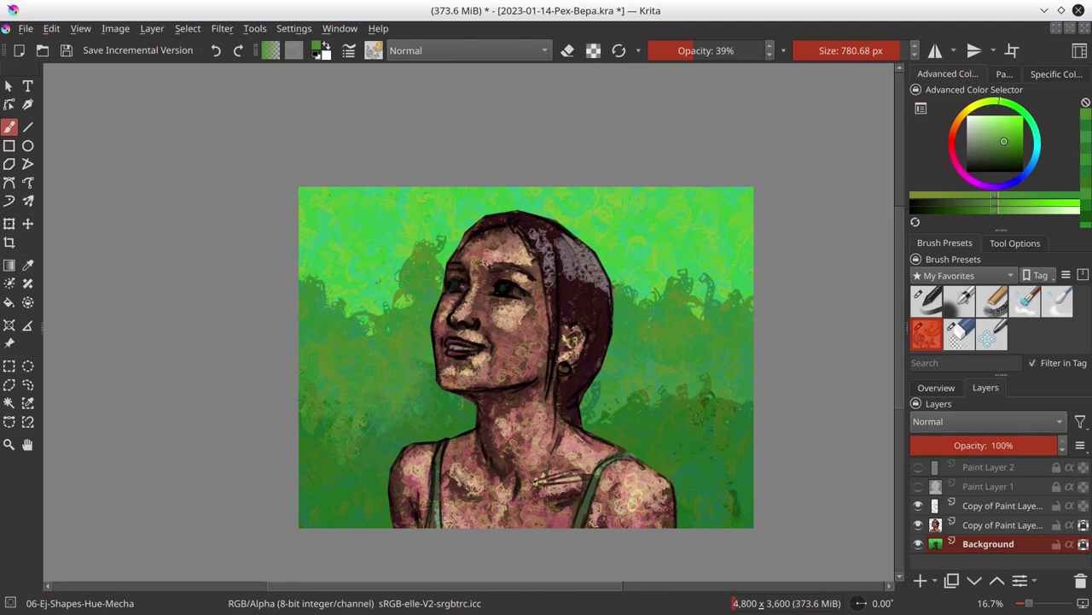
ctrl+click(671, 472)
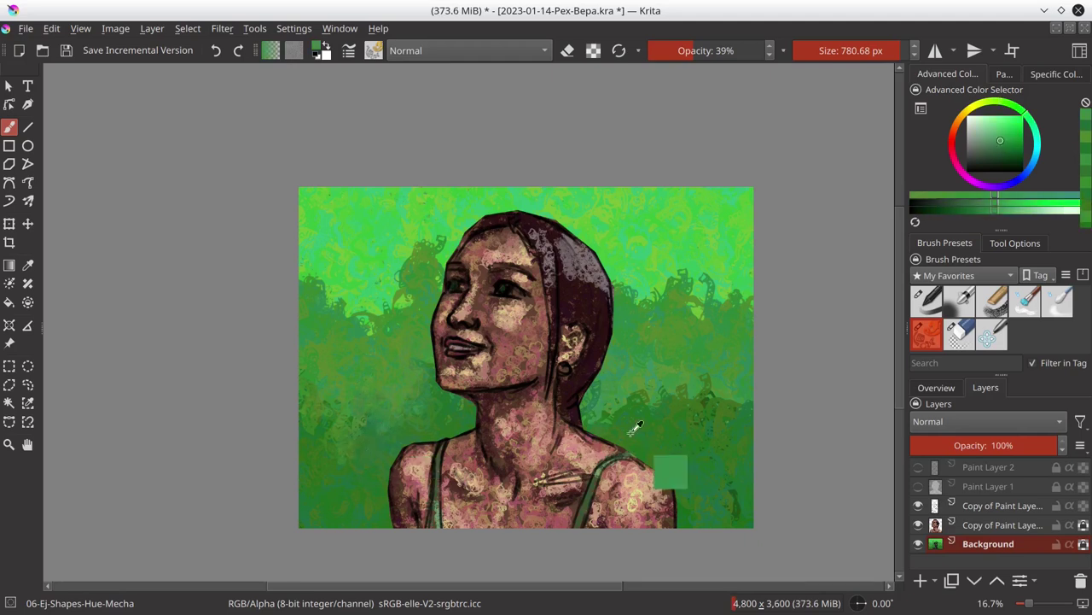
drag(622, 390, 678, 394)
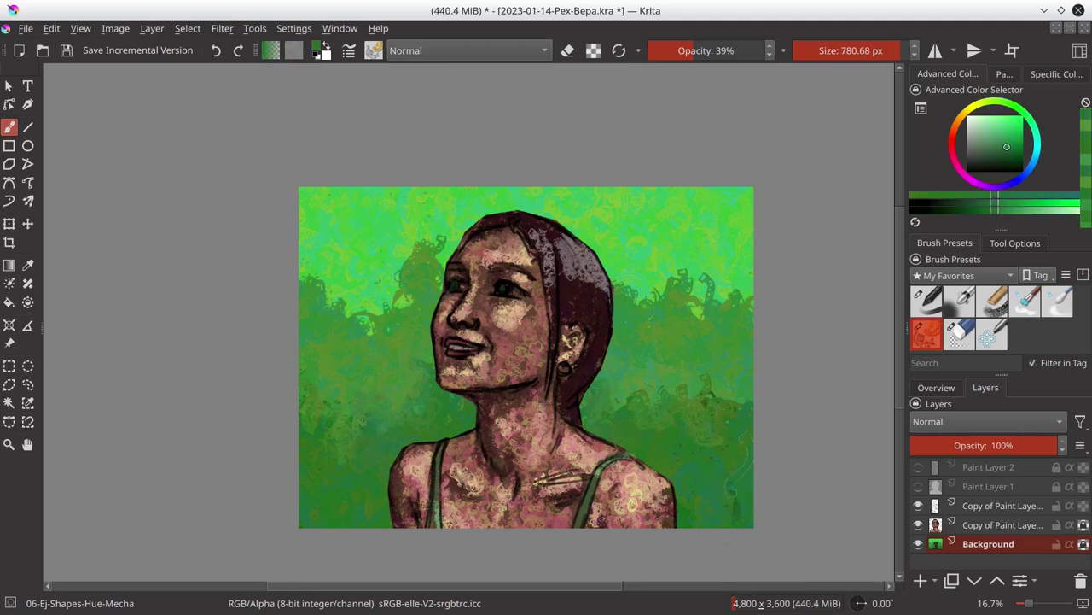
drag(359, 282, 446, 382)
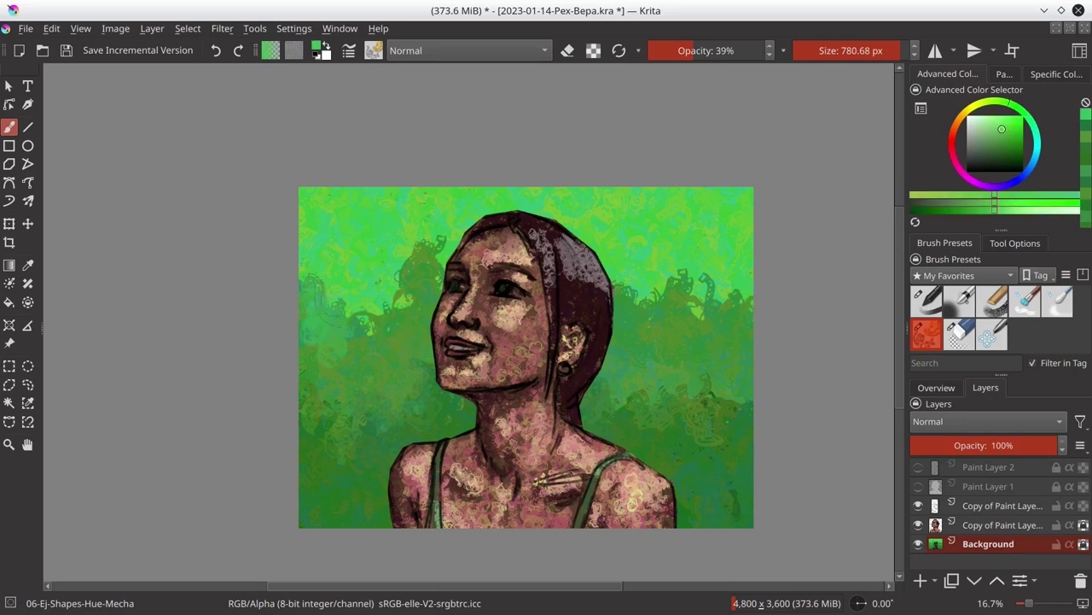
ctrl+click(401, 264)
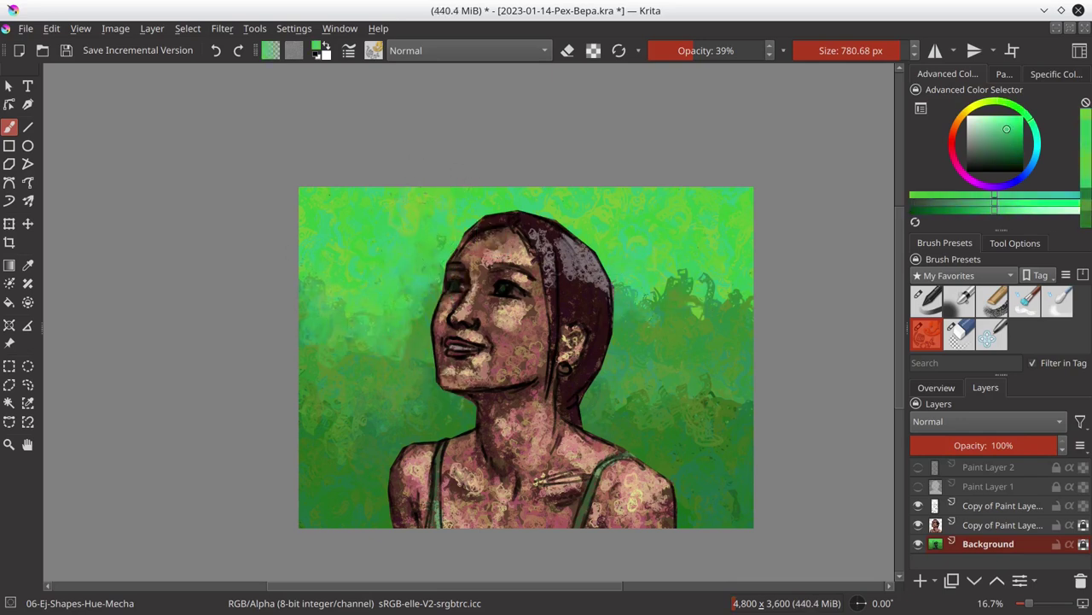
drag(675, 307, 713, 282)
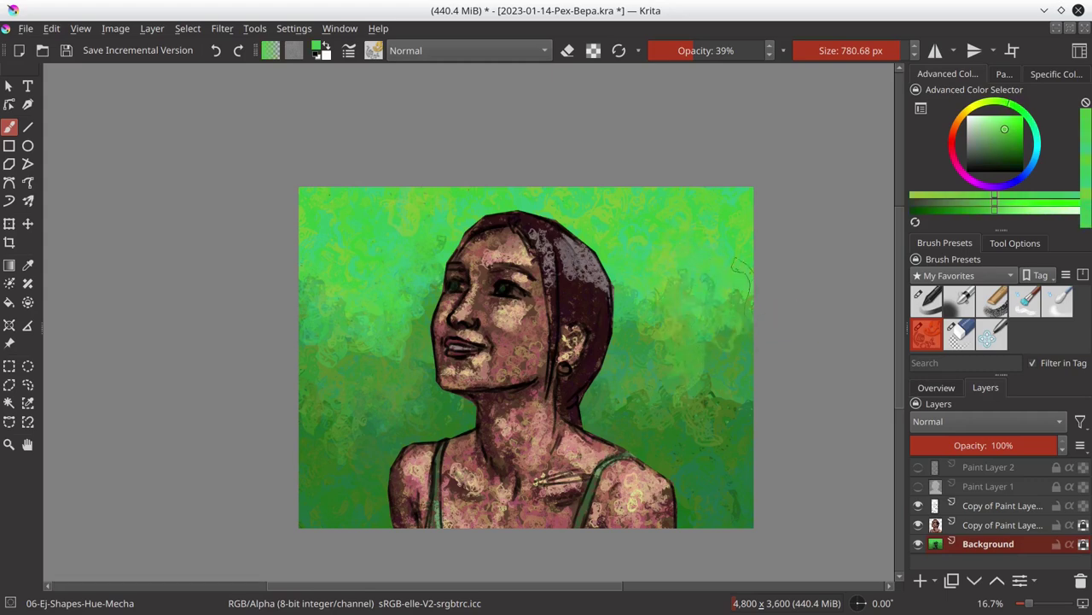
click(937, 387)
key(ctrl+s)
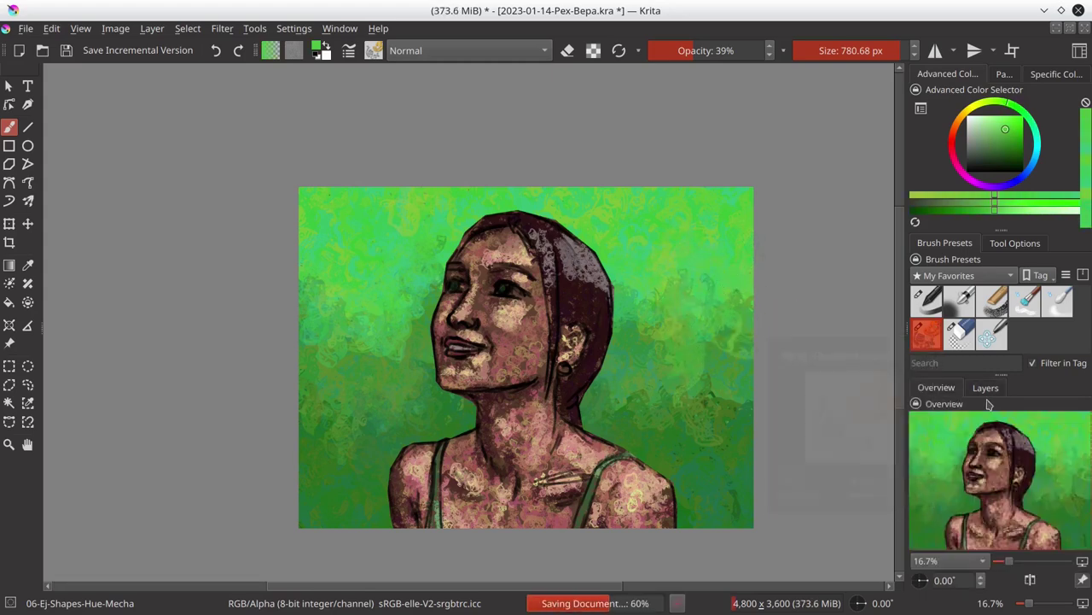
click(985, 388)
Step: Merge the upper Copy of Paint Layer down and switch to the 04-Ej-Blender-Textured brush
right_click(993, 512)
click(1067, 509)
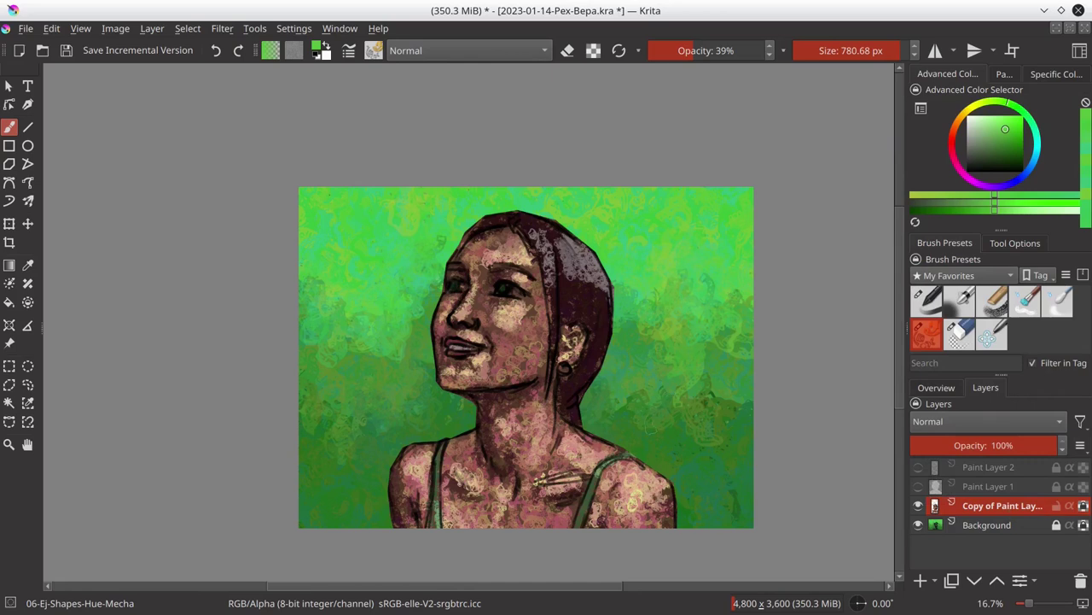
key(slash)
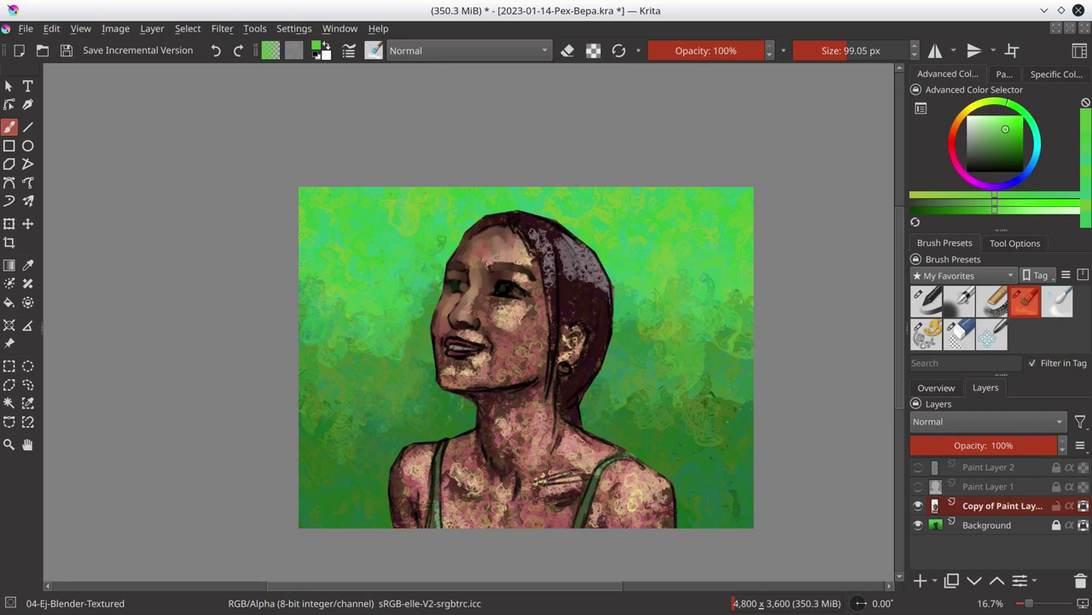
Step: Blend and darken the right side of the hair with dark purple, showing the Overview thumbnail
drag(536, 229, 551, 294)
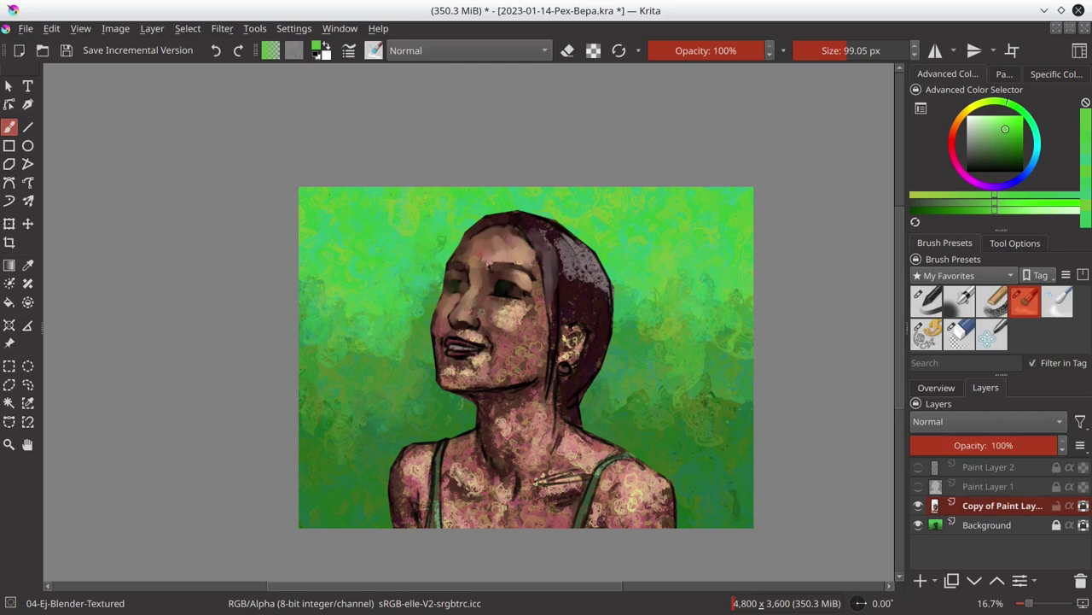
click(936, 387)
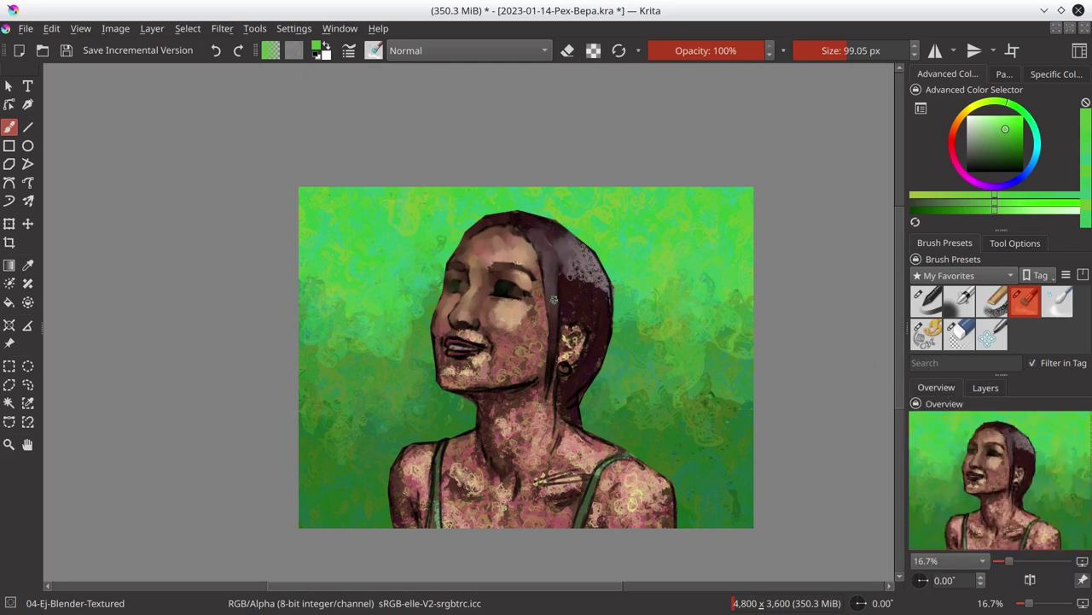
key([)
mouse_move(563, 239)
mouse_down()
mouse_move(597, 290)
mouse_move(563, 315)
mouse_up()
drag(546, 256, 559, 333)
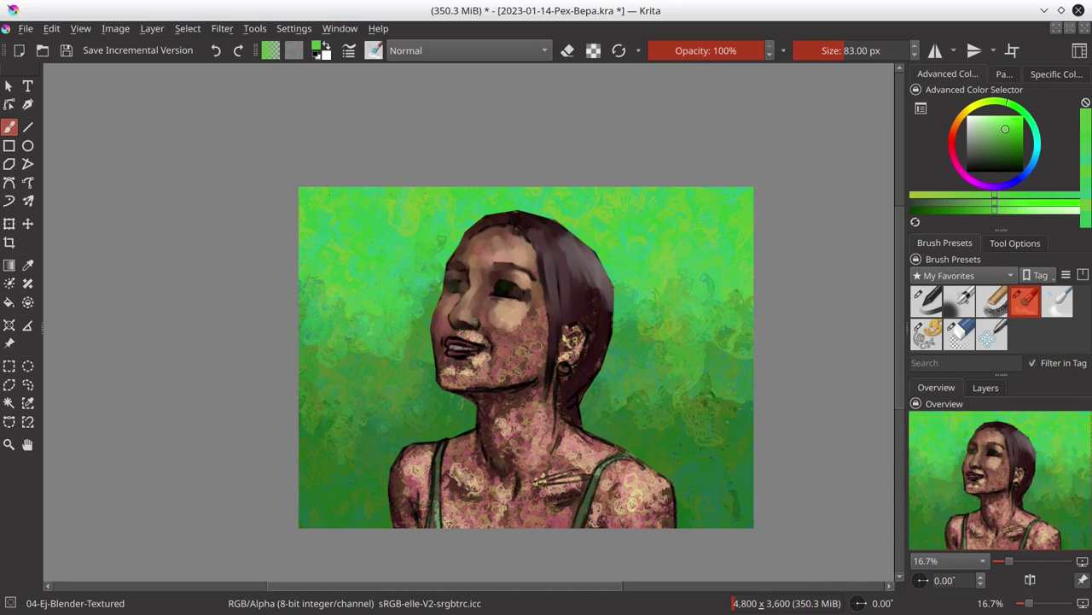
Step: Repaint the ear and earring area, adjusting brush size, and save the painting
key(bracketright)
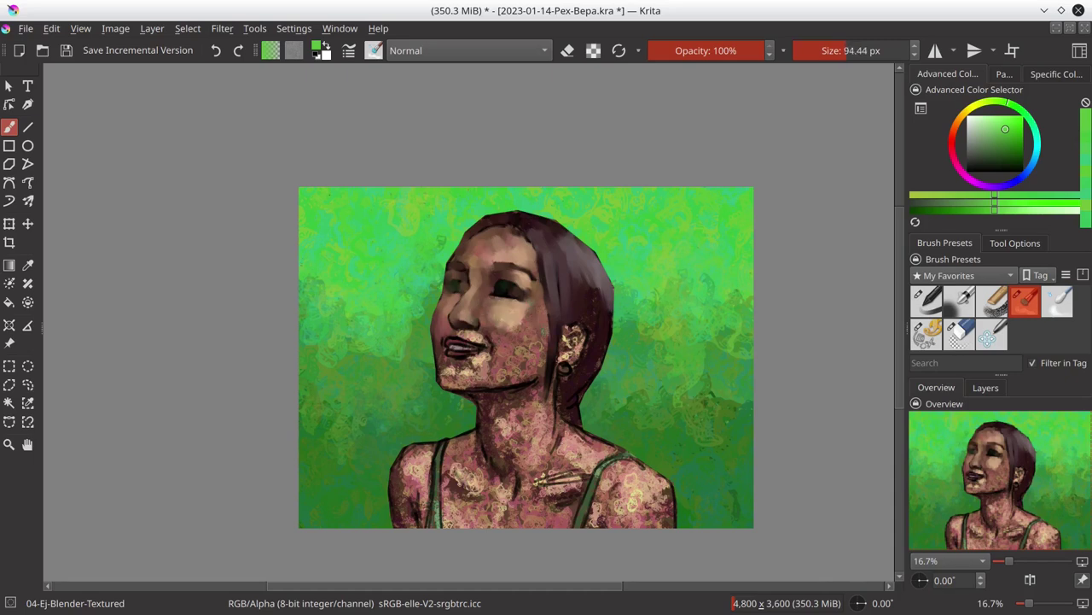
key(bracketleft)
drag(570, 326, 561, 362)
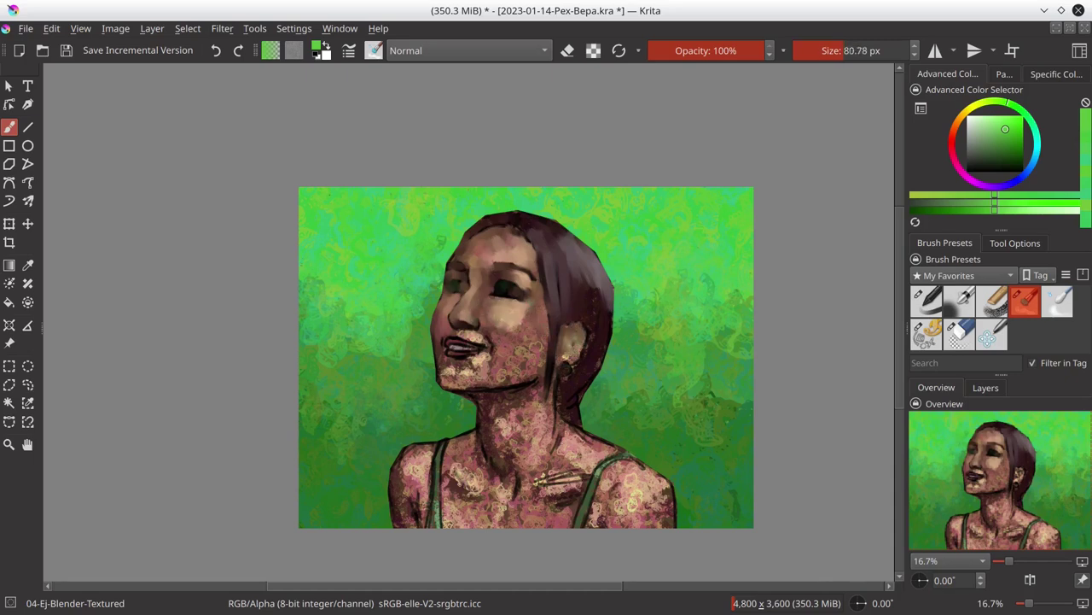
key(bracketright)
key(bracketright)
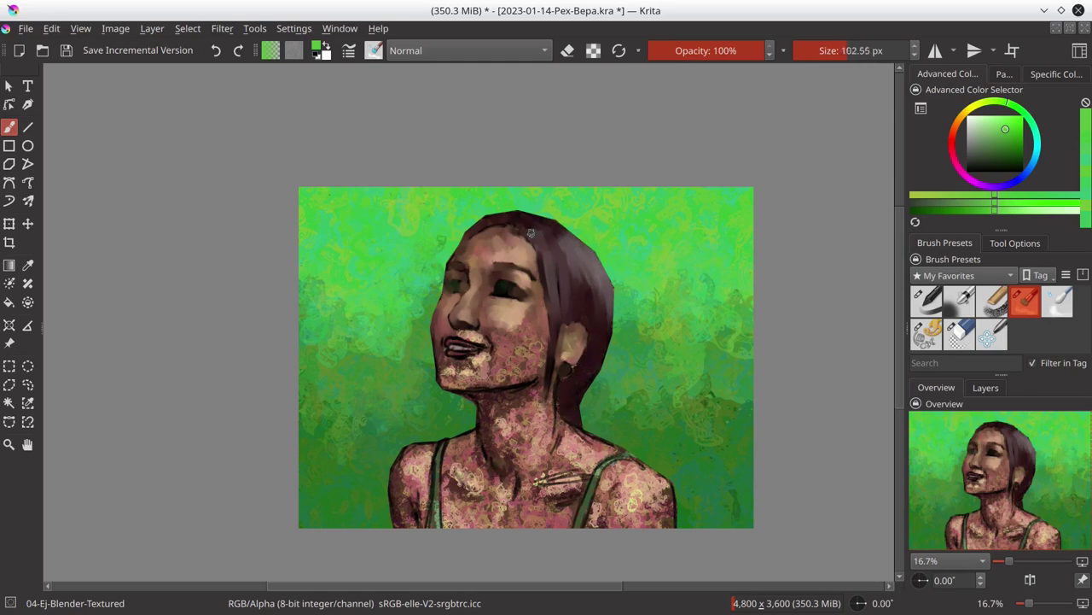
key(bracketleft)
key(bracketleft)
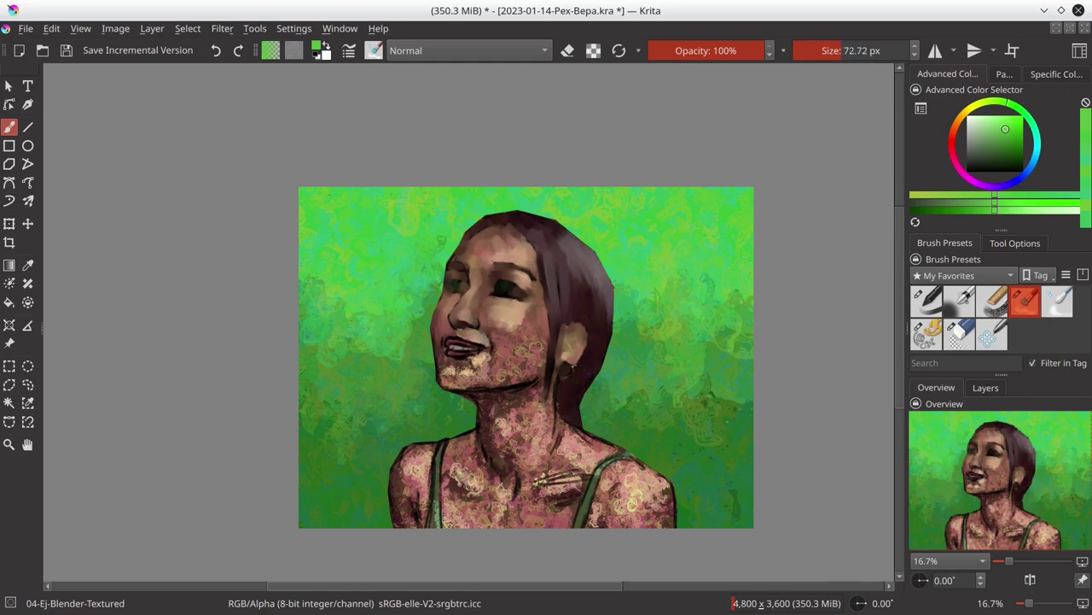
key(bracketright)
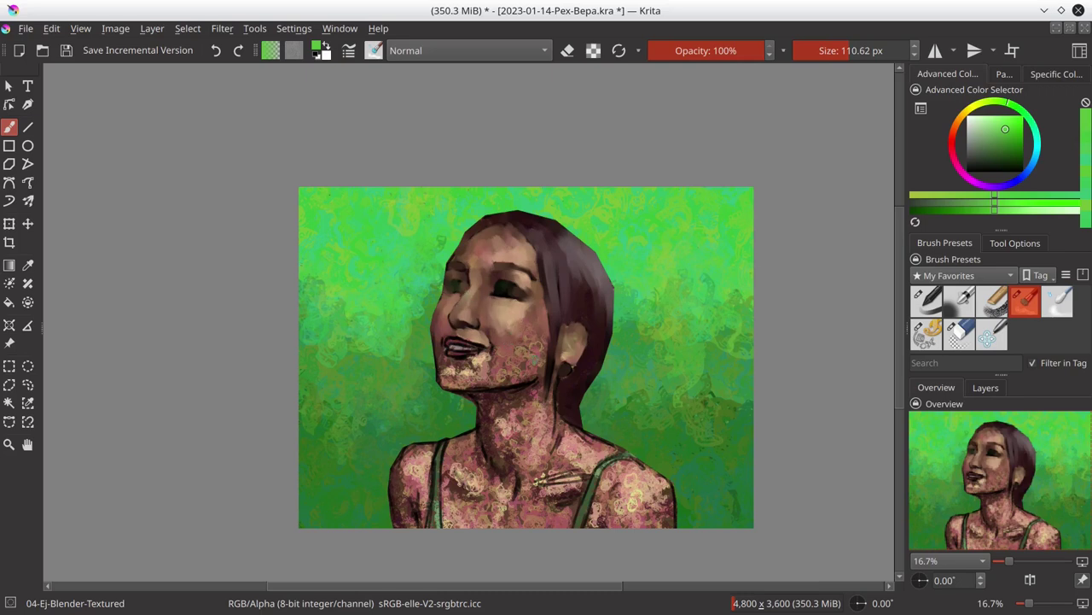
key(bracketright)
key(bracketleft)
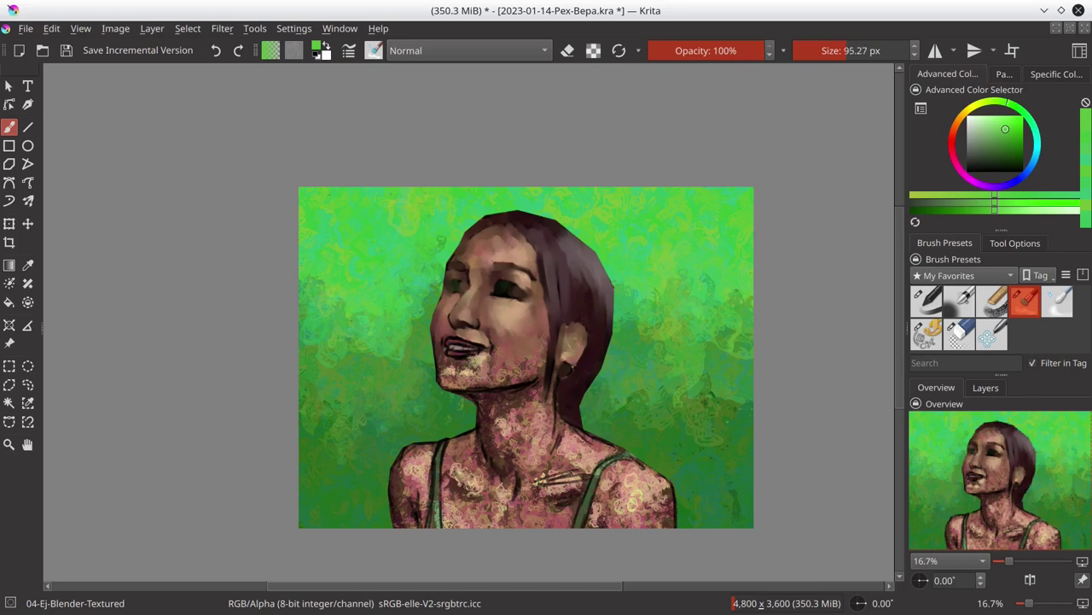
key(bracketleft)
key(bracketleft)
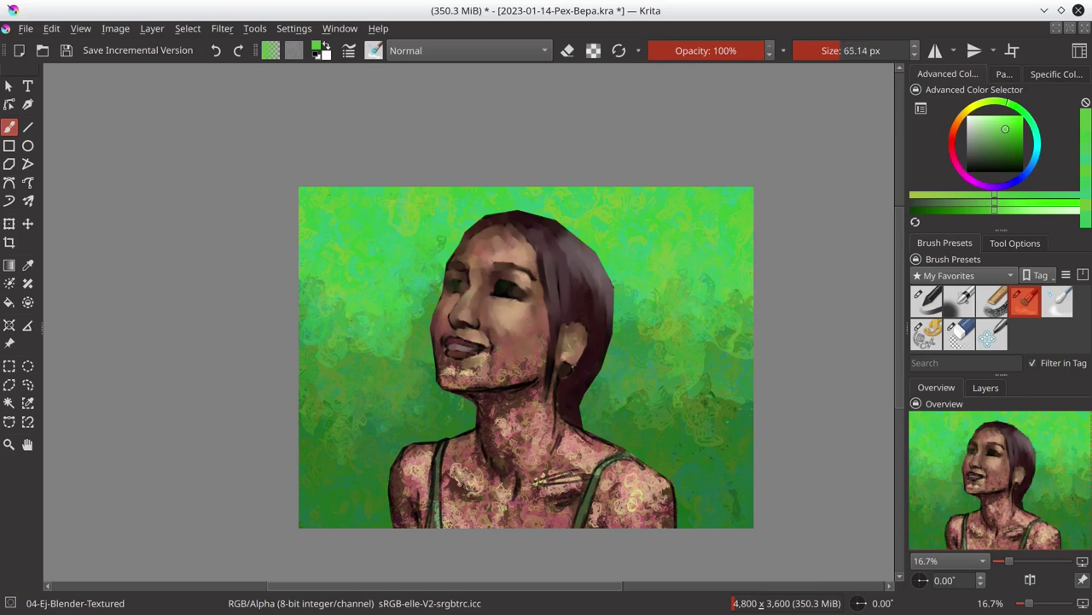
key(bracketright)
key(bracketright)
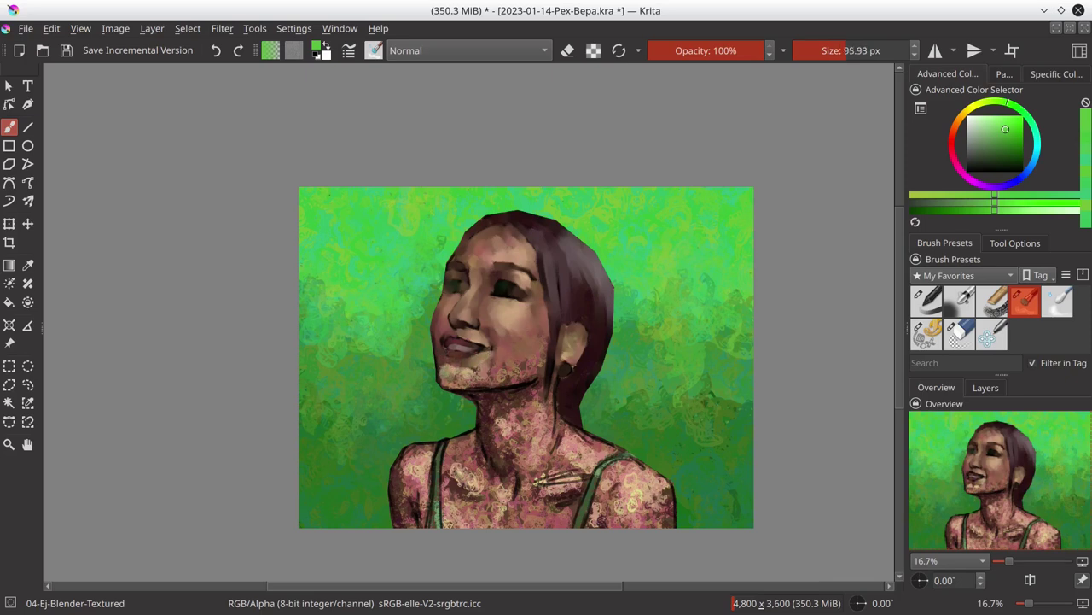
key(bracketright)
key(bracketright)
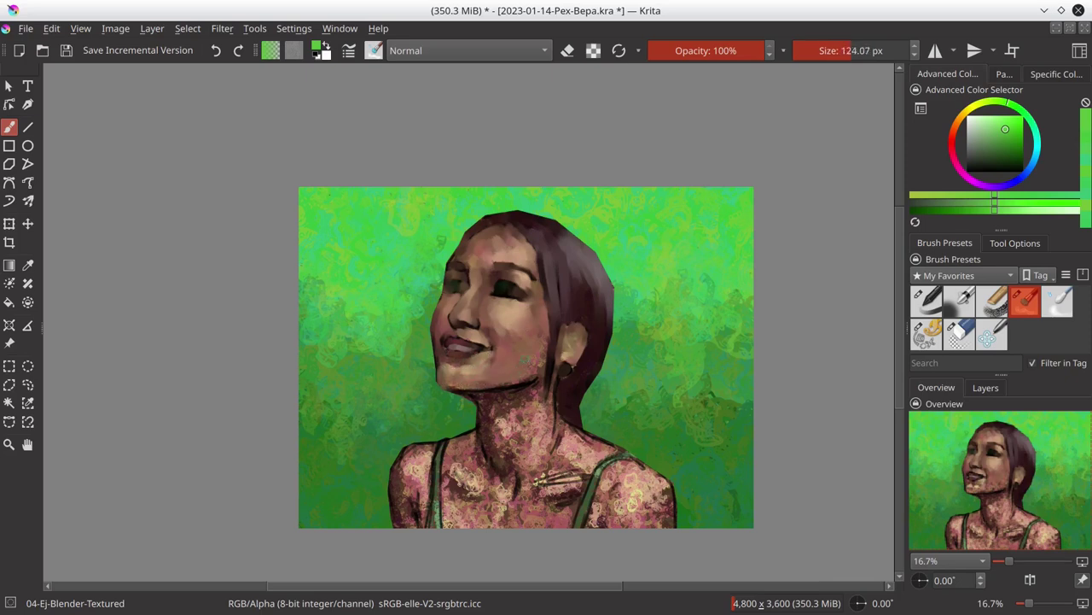
key(ctrl+s)
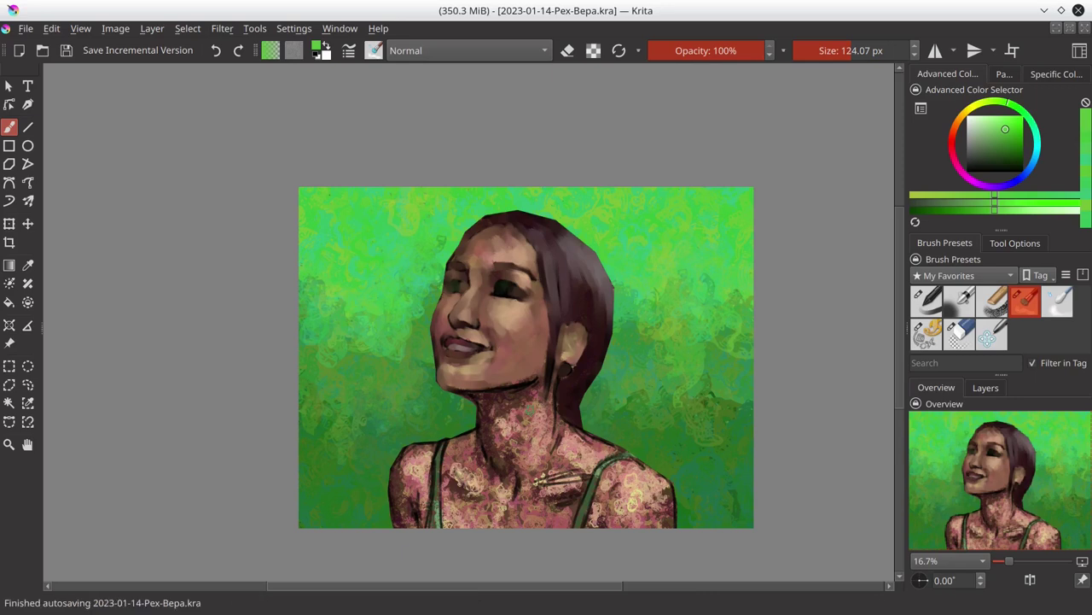
Step: Resize the blender brush to about 113 px
key(bracketleft)
key(bracketleft)
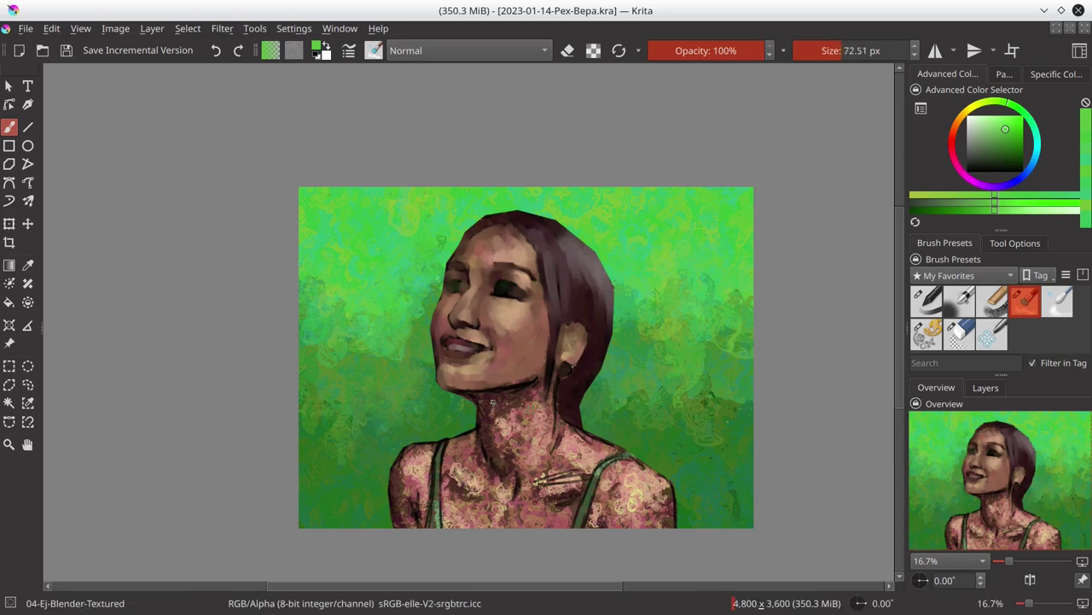
key(bracketleft)
key(bracketleft)
key(bracketright)
key(bracketright)
key(bracketright)
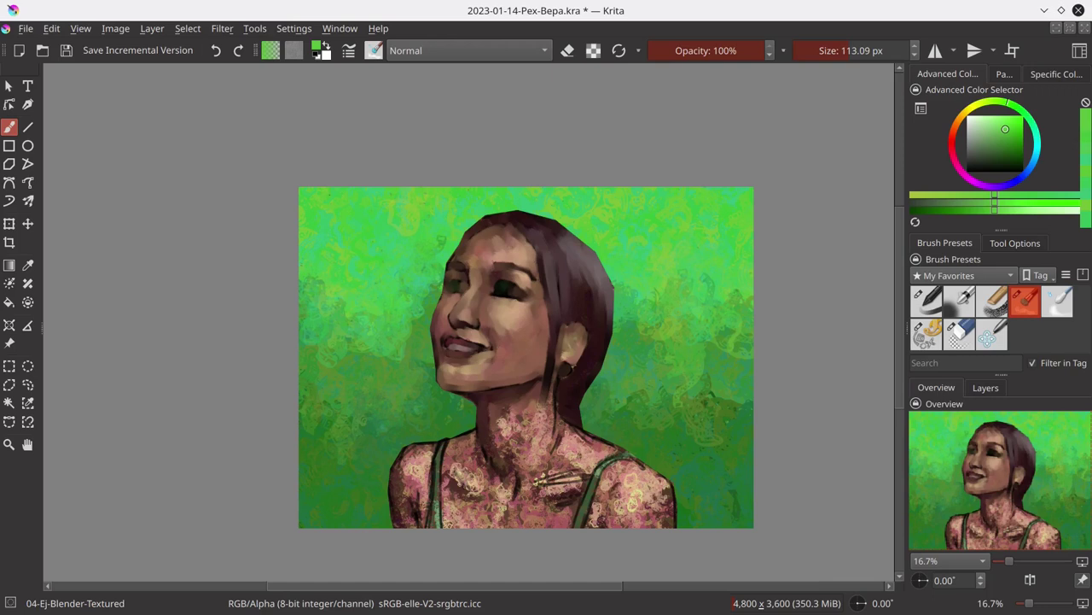
Step: Save, then blend the neck and the area below the chin into smooth skin
key(ctrl+s)
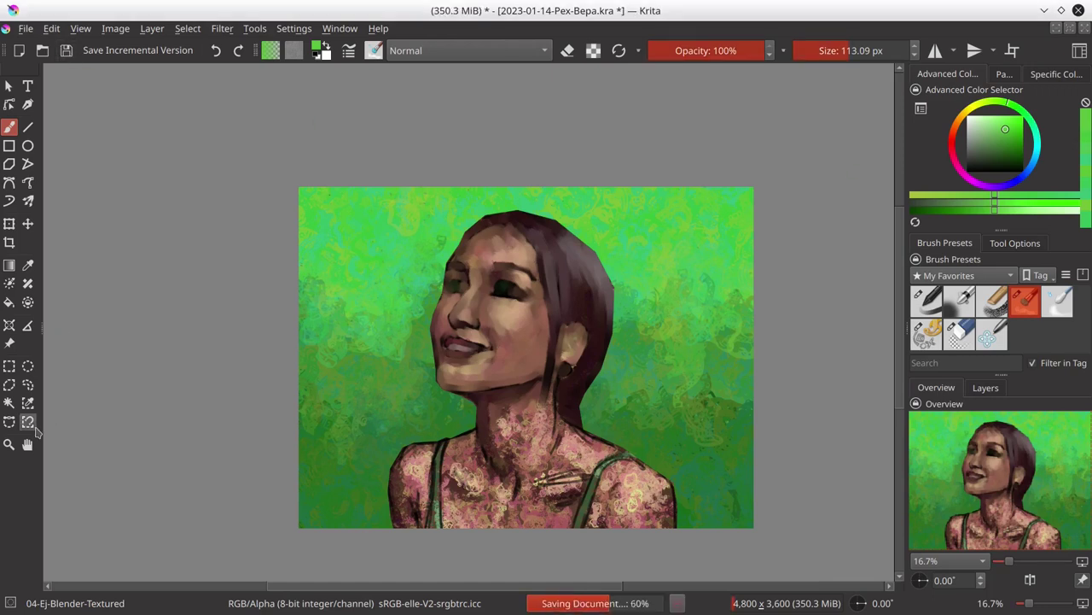
drag(503, 410, 509, 469)
mouse_move(538, 412)
mouse_down()
mouse_move(550, 433)
mouse_move(580, 439)
mouse_move(520, 478)
mouse_move(470, 435)
mouse_up()
key(bracketleft)
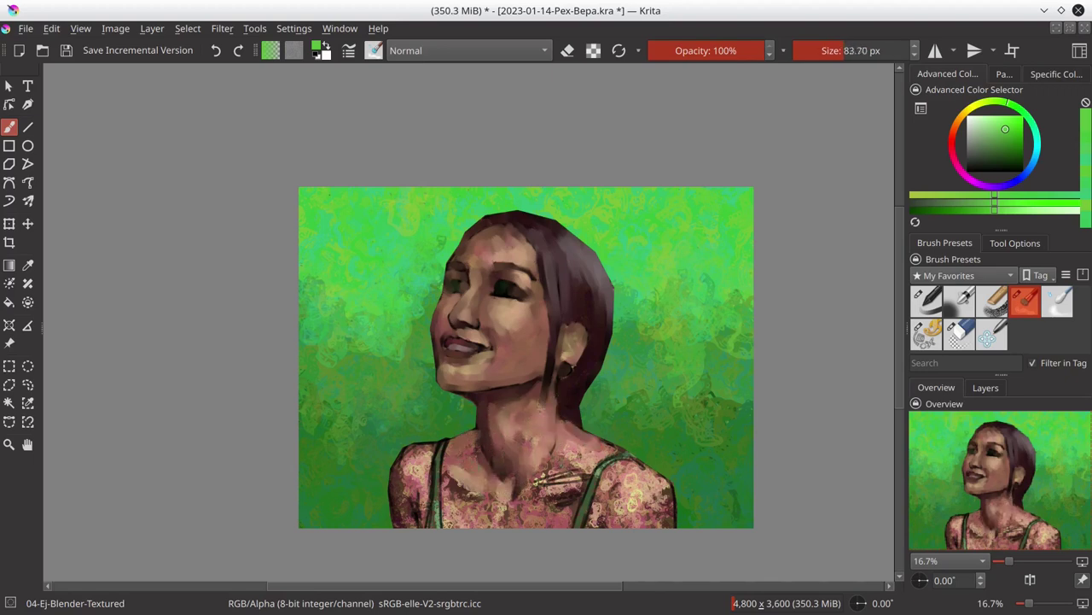
key(bracketleft)
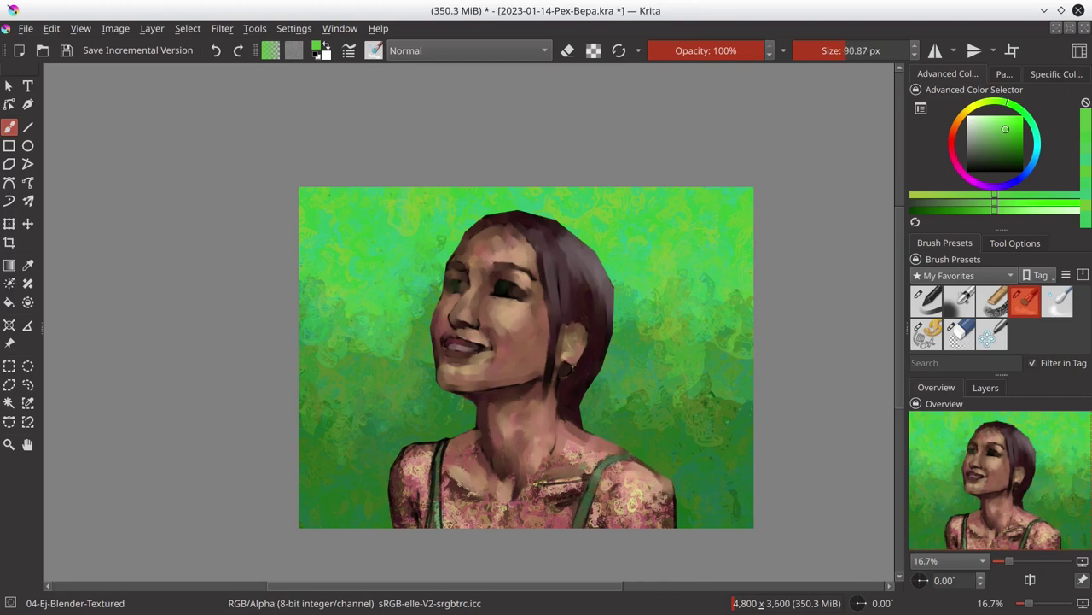
Step: Paint smooth skin across the chest and over the right strap with an enlarged blender
key(ctrl+s)
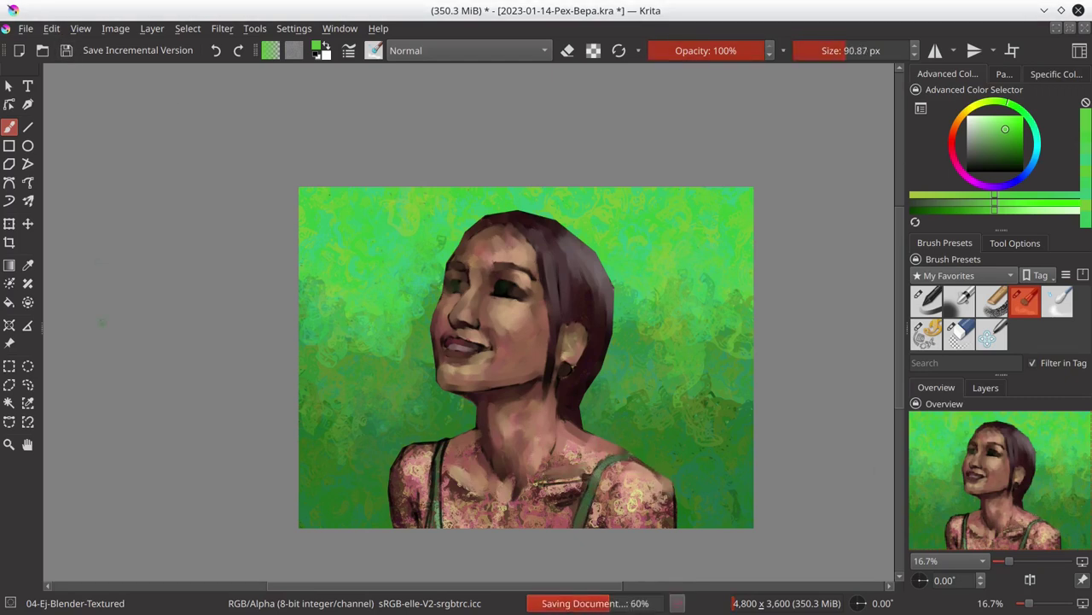
key(bracketright)
click(576, 454)
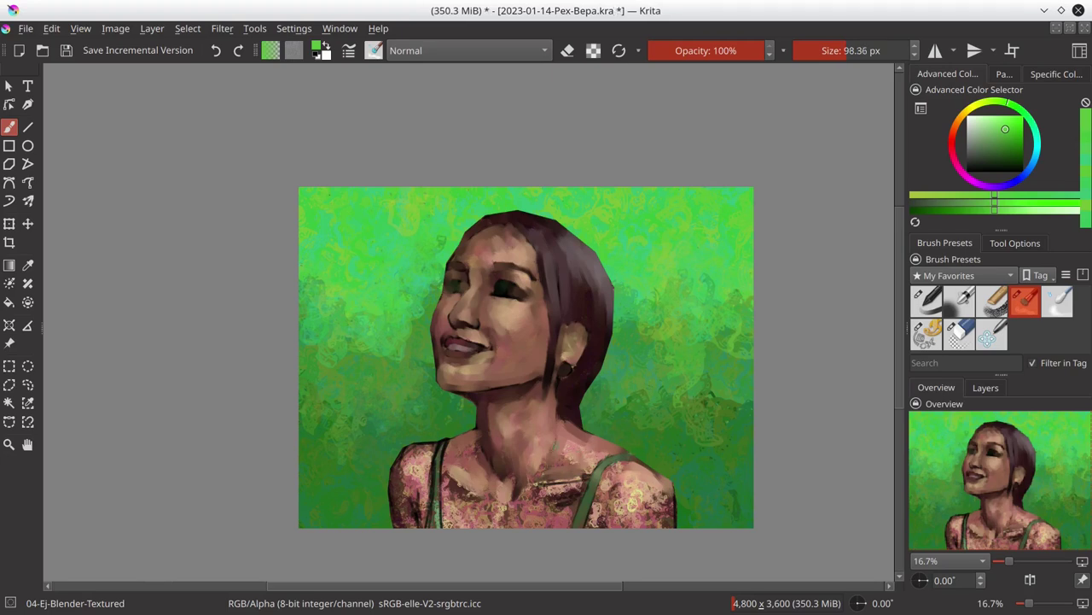
key(bracketright)
mouse_move(579, 444)
mouse_down()
mouse_move(598, 454)
mouse_move(538, 500)
mouse_move(444, 469)
mouse_up()
mouse_move(607, 468)
mouse_down()
mouse_move(645, 508)
mouse_move(598, 512)
mouse_move(594, 527)
mouse_up()
Step: Lighten the right shoulder and lower chest
key(bracketleft)
key(bracketright)
key(bracketright)
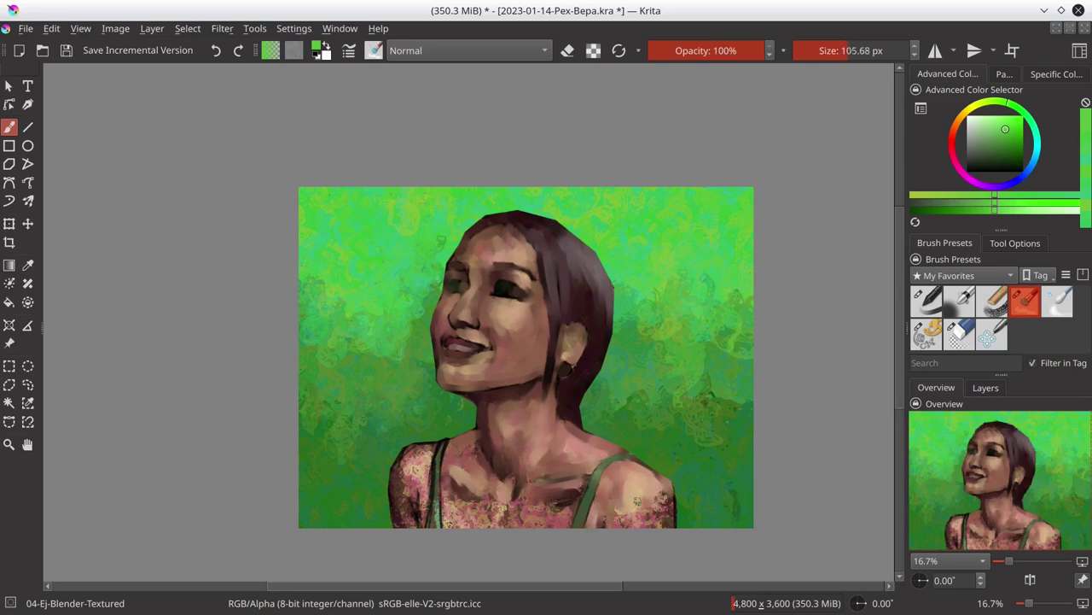
key(bracketright)
mouse_move(642, 478)
mouse_down()
mouse_move(674, 517)
mouse_move(614, 521)
mouse_move(670, 522)
mouse_move(657, 482)
mouse_up()
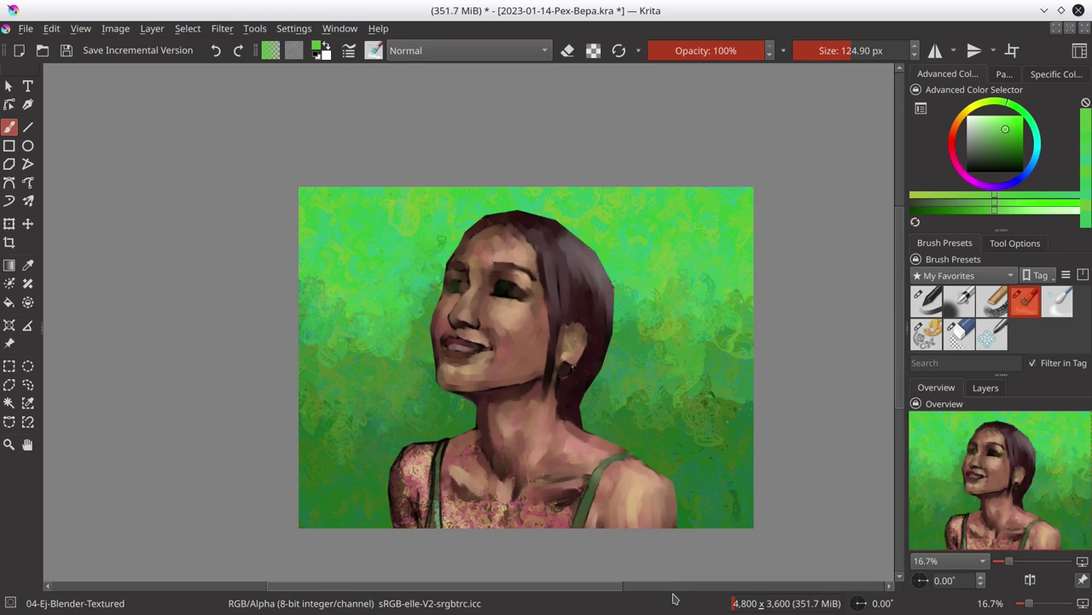
Step: Lighten the left shoulder, cover the pink chest texture, smooth the neckline, and save
key(bracketleft)
key(bracketleft)
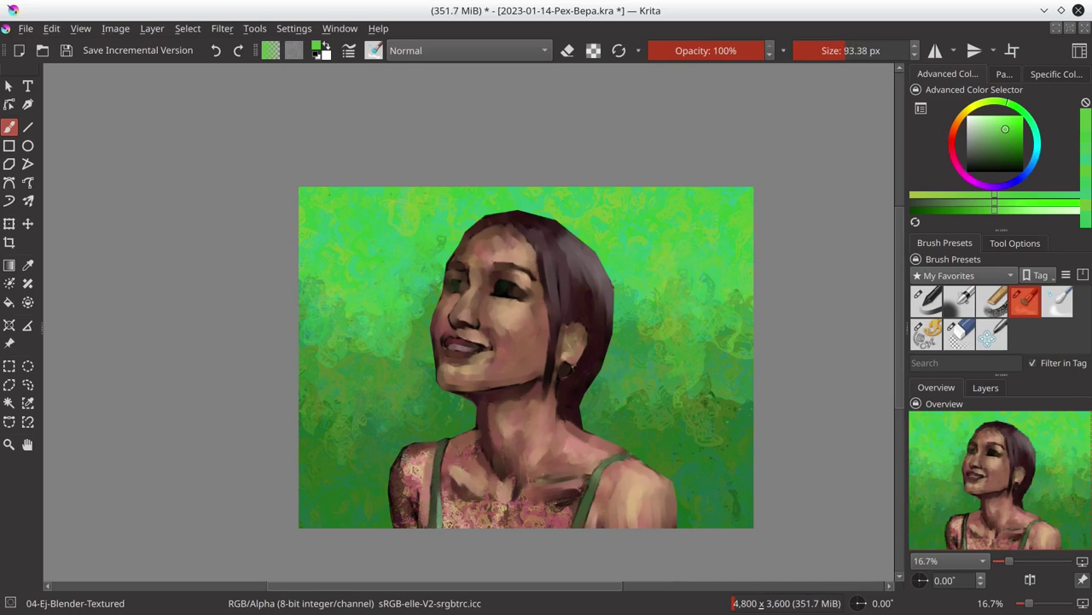
key(bracketright)
drag(416, 478, 401, 525)
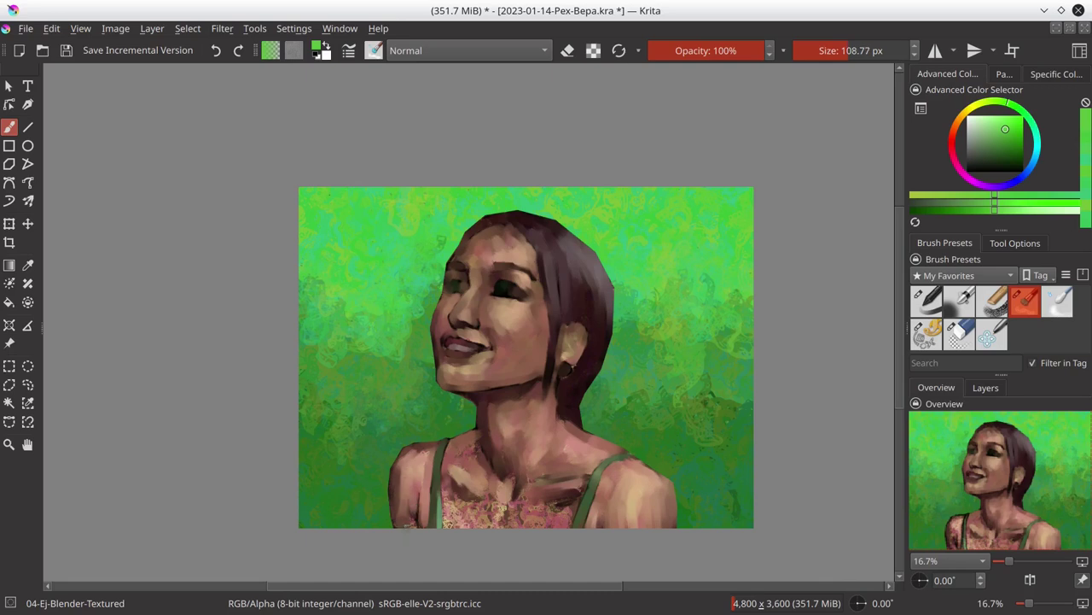
key(bracketright)
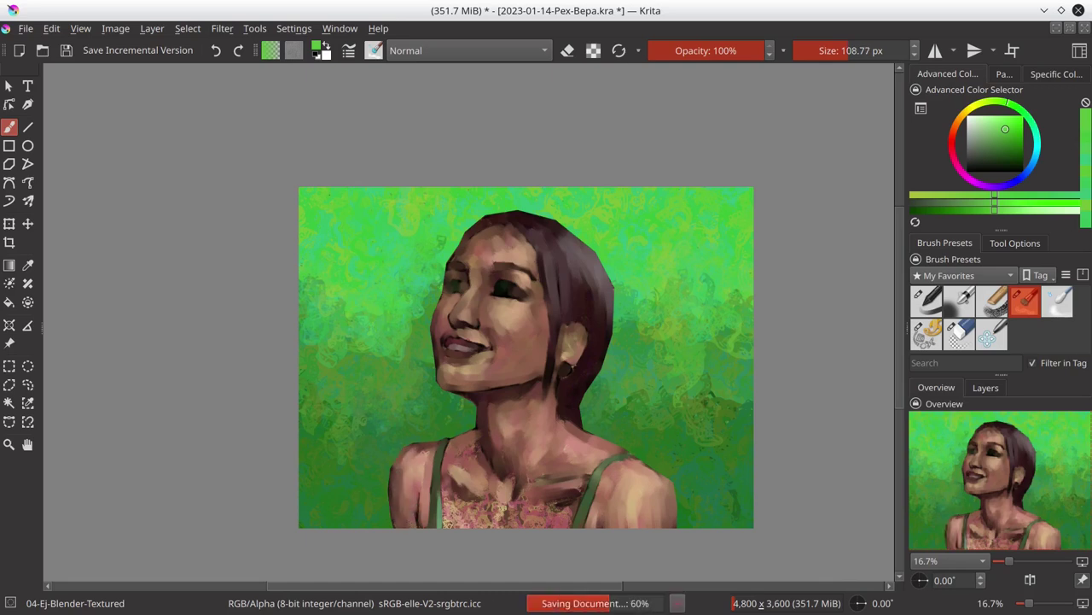
key(bracketright)
drag(474, 495, 515, 526)
drag(418, 457, 577, 500)
key(ctrl+s)
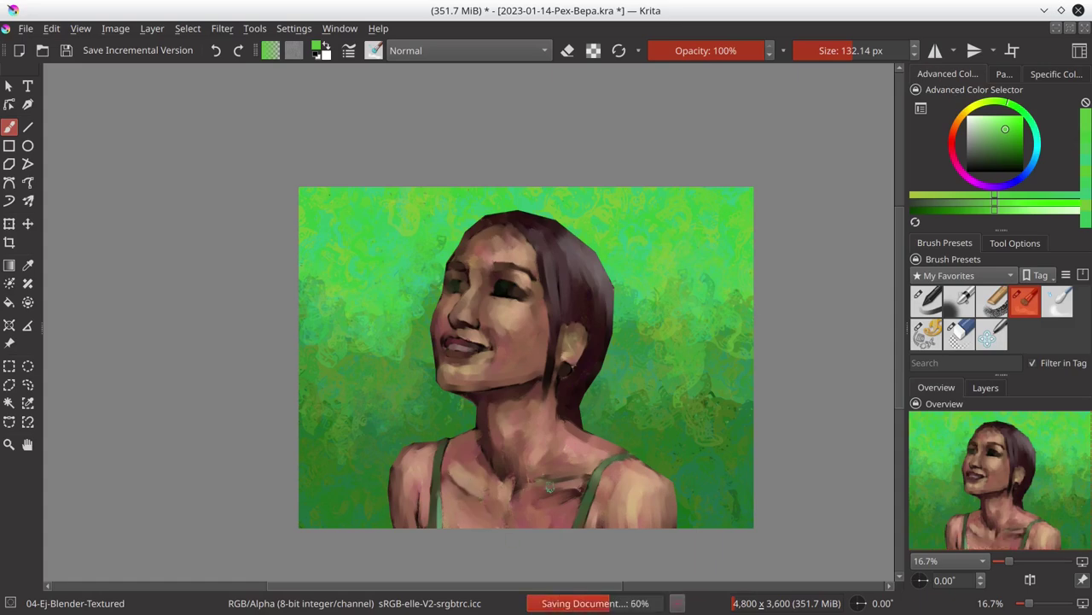
Step: Duplicate the current layer, merge the copy down, and hide Paint Layers 1 and 2
click(986, 387)
click(918, 486)
right_click(1058, 467)
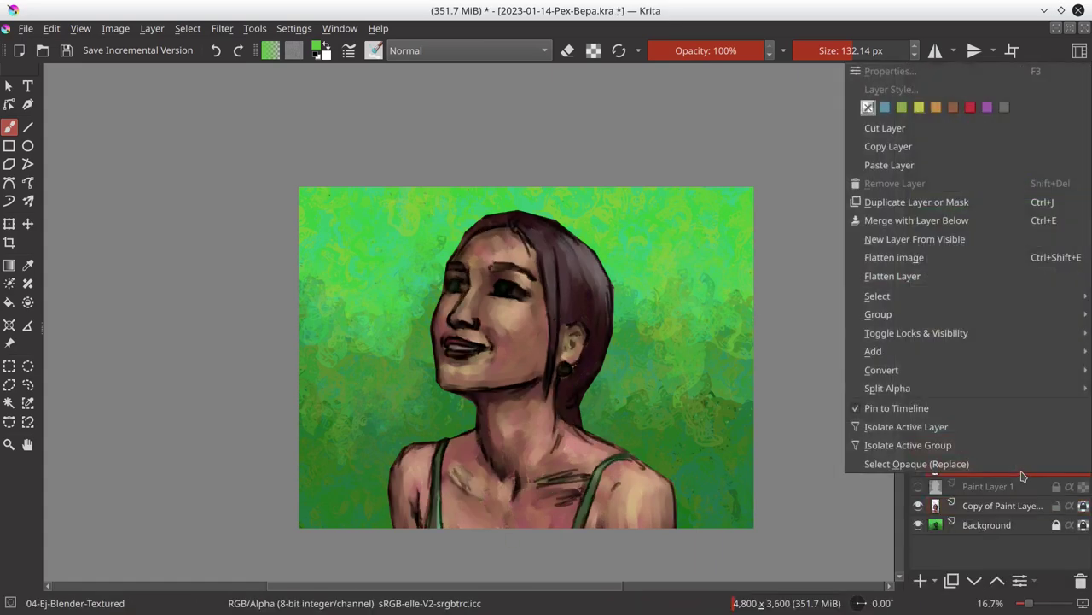
click(930, 199)
click(974, 581)
click(975, 580)
click(917, 467)
right_click(981, 512)
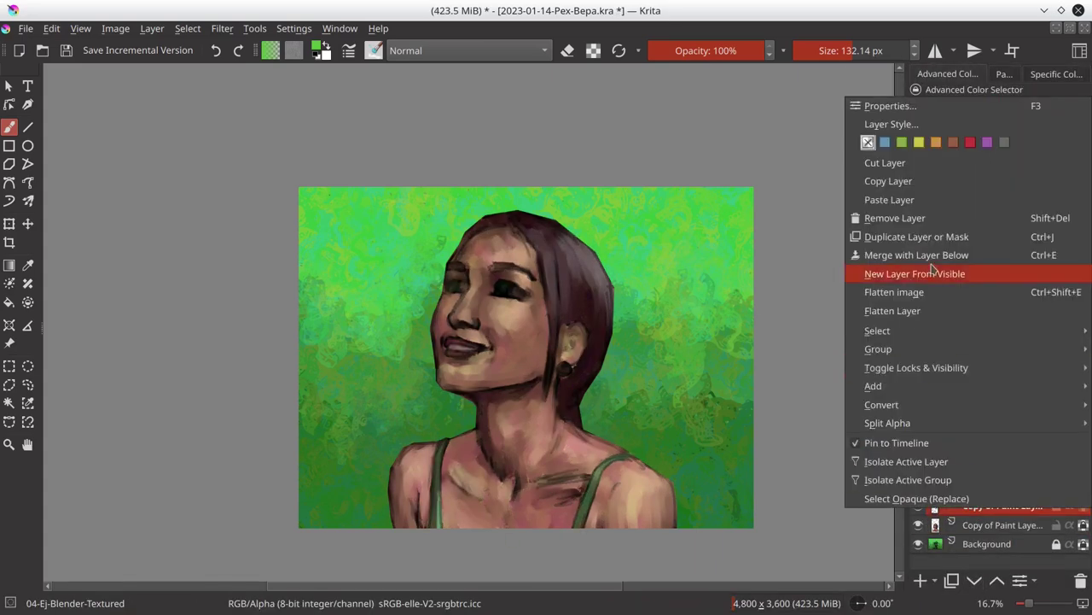
click(888, 254)
Step: Polygon-select the chest and shoulders and copy the selection into a new layer
click(9, 384)
click(373, 447)
click(559, 420)
click(721, 534)
click(333, 554)
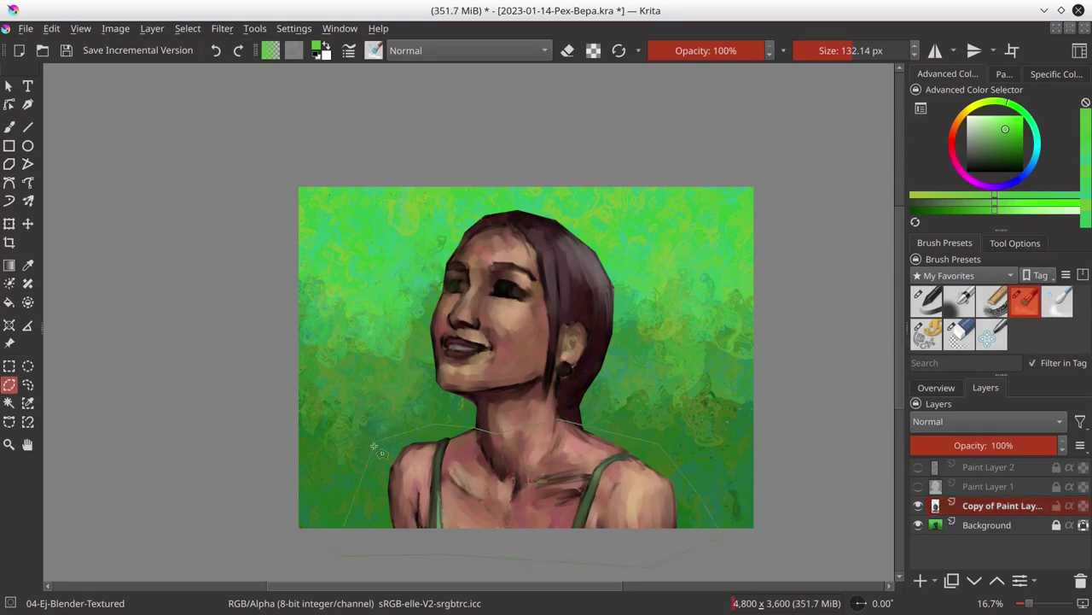
click(374, 447)
click(51, 28)
click(88, 198)
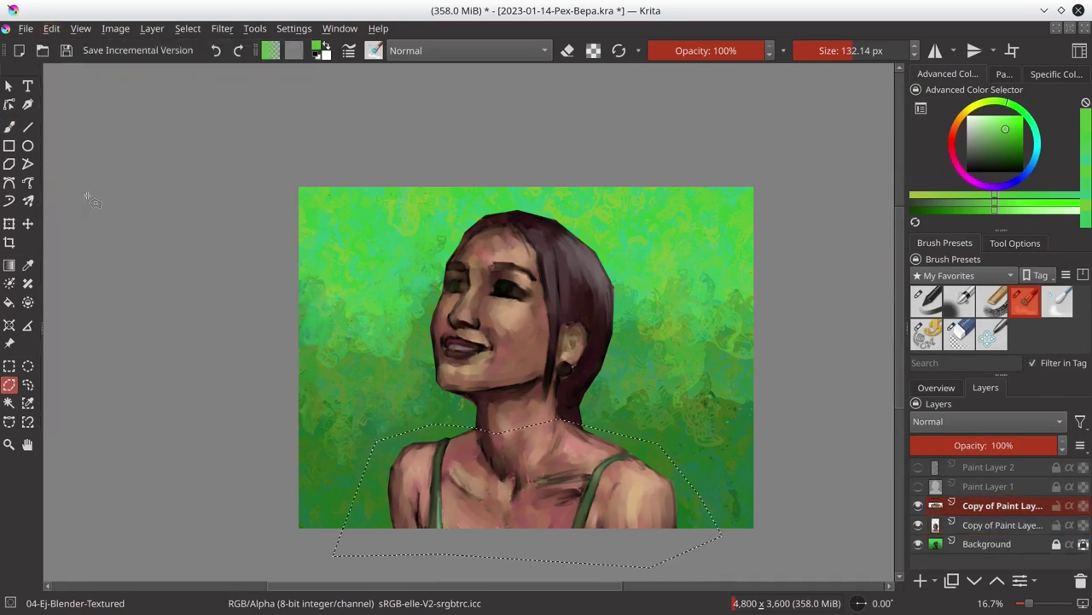
Step: Stretch the copied chest area slightly wider and merge it down
key(ctrl+t)
drag(670, 491, 681, 492)
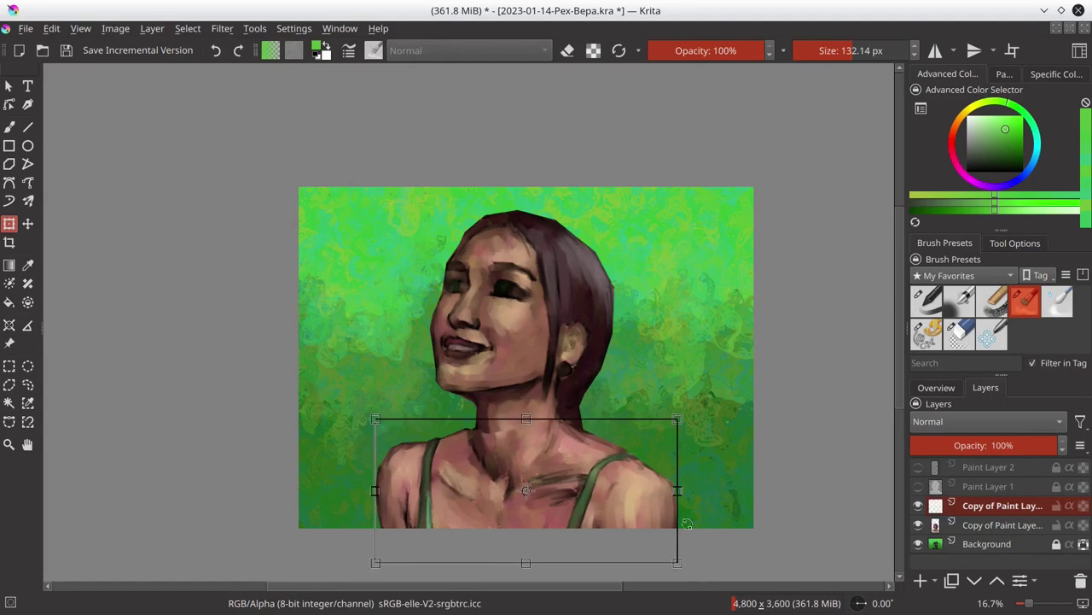
key(Return)
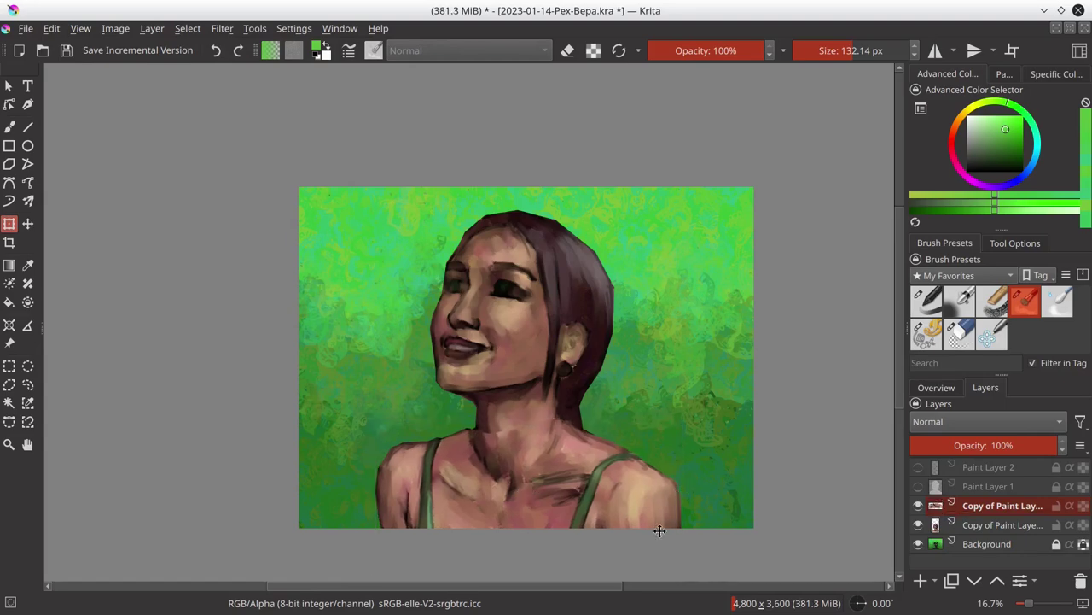
right_click(998, 506)
click(896, 248)
Step: Paint small dark brown strokes on the chest with the grainy chalk brush
key(b)
click(990, 299)
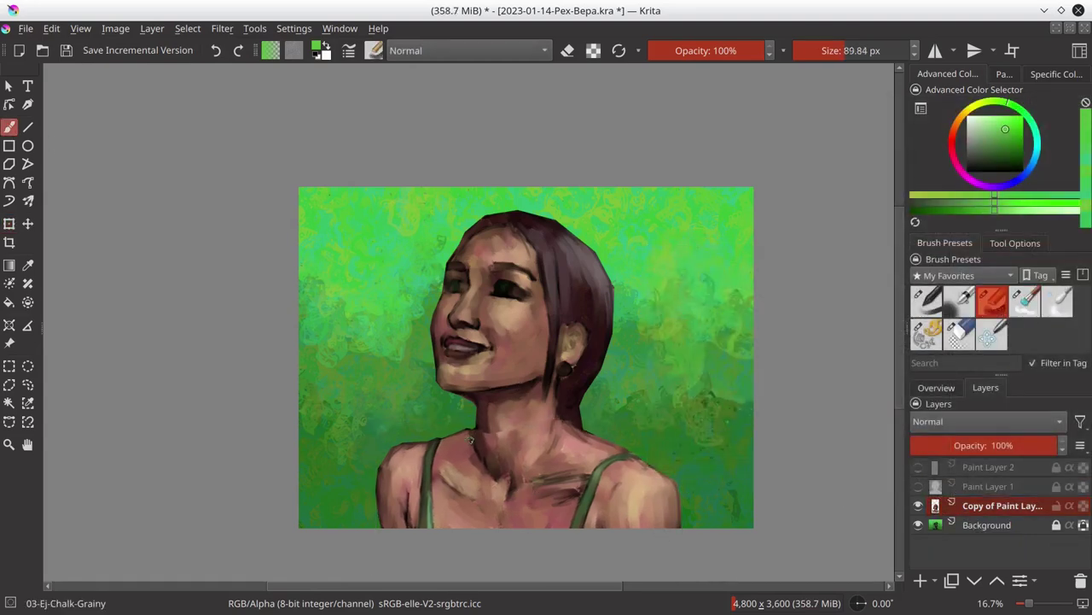
ctrl+click(480, 429)
drag(504, 465, 580, 501)
ctrl+click(471, 440)
ctrl+click(482, 430)
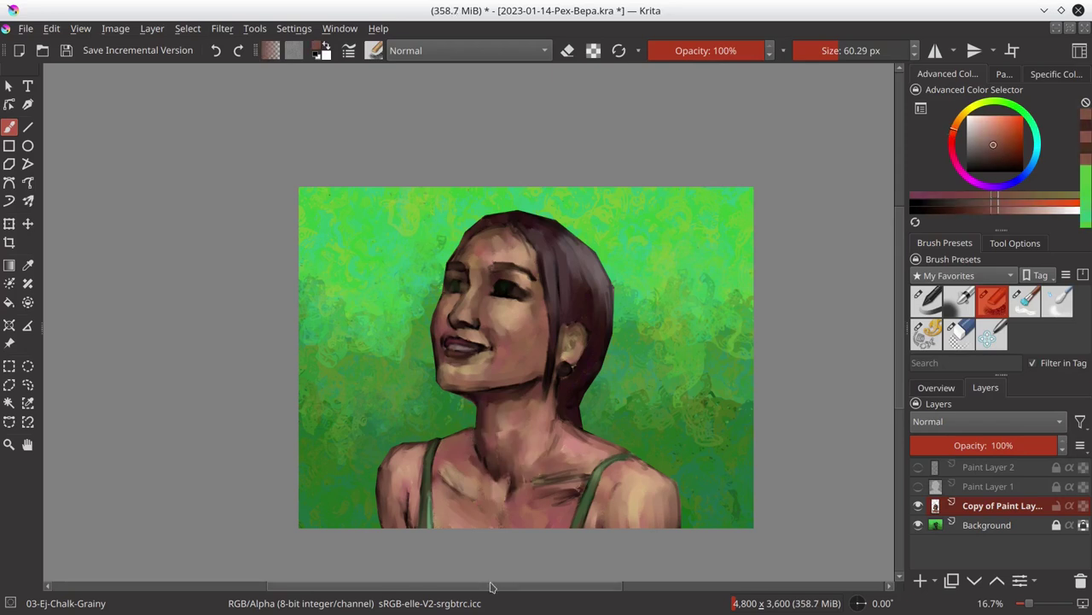
Step: Show the Overview thumbnail and mirror the canvas view horizontally
click(937, 388)
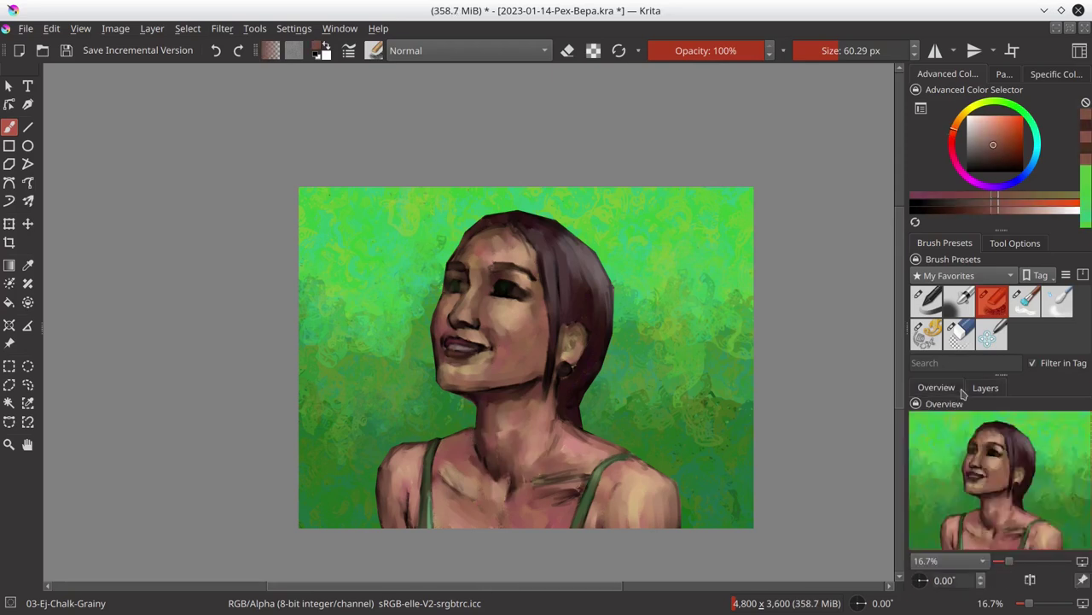
click(1031, 579)
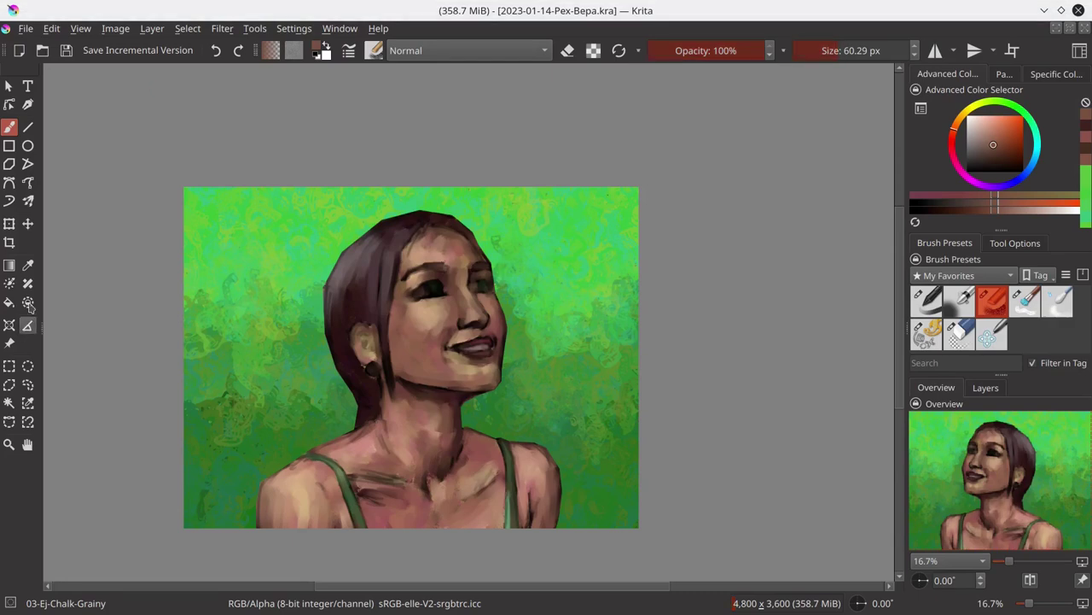
key(alt+Tab)
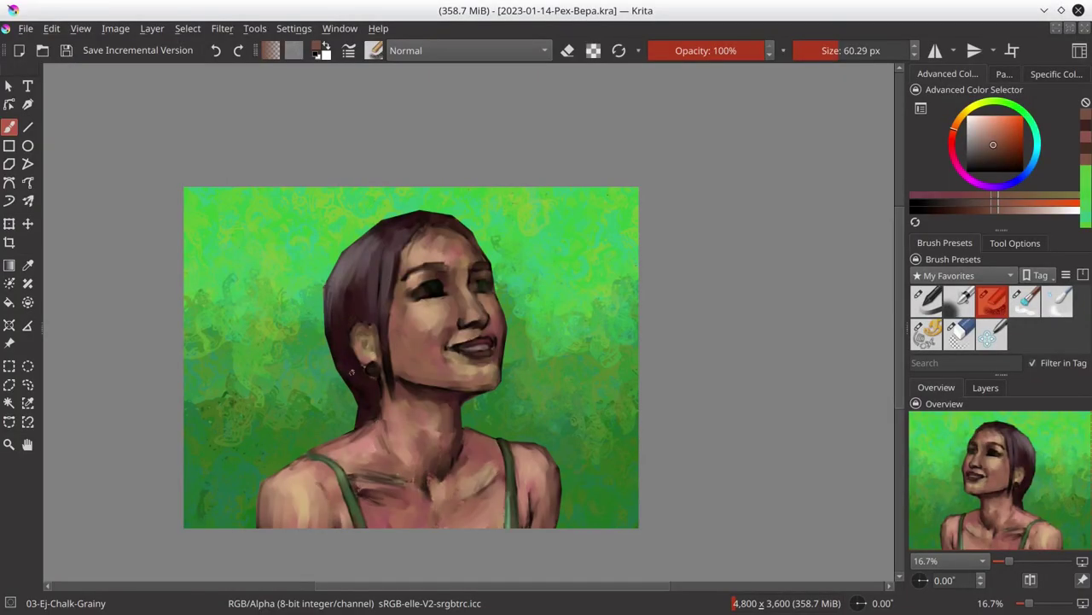
Step: Zoom in, add a short neck stroke, and sample a darker neck skin colour
scroll(375, 384, up, 2)
scroll(393, 401, up, 2)
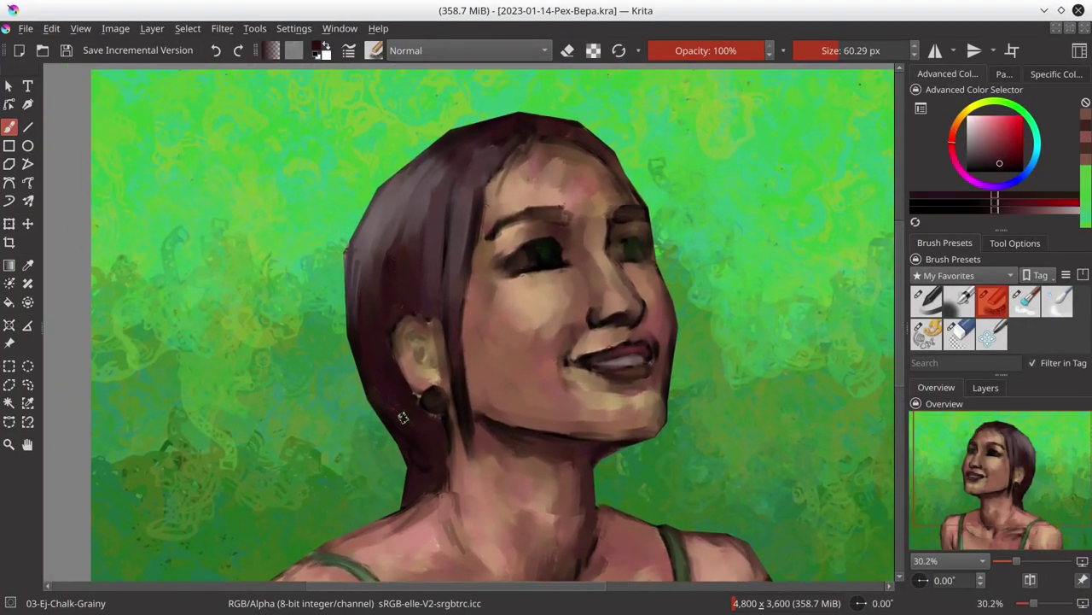
drag(403, 418, 430, 447)
ctrl+click(451, 459)
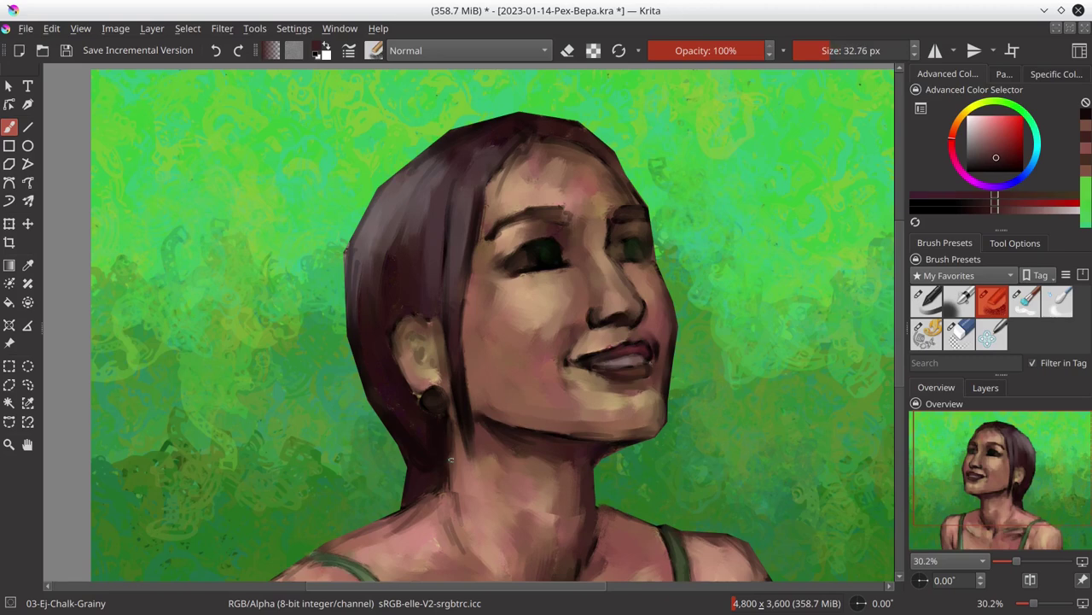
ctrl+click(451, 459)
key(bracketright)
key(bracketright)
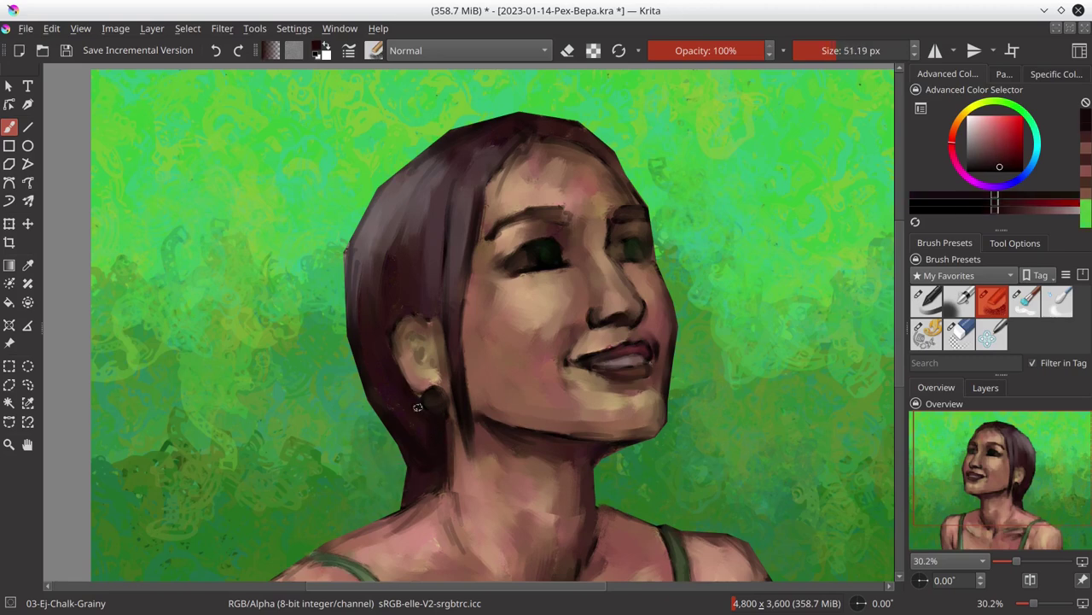
Step: Paint lighter pink skin strokes across the neck and collarbone
ctrl+click(433, 483)
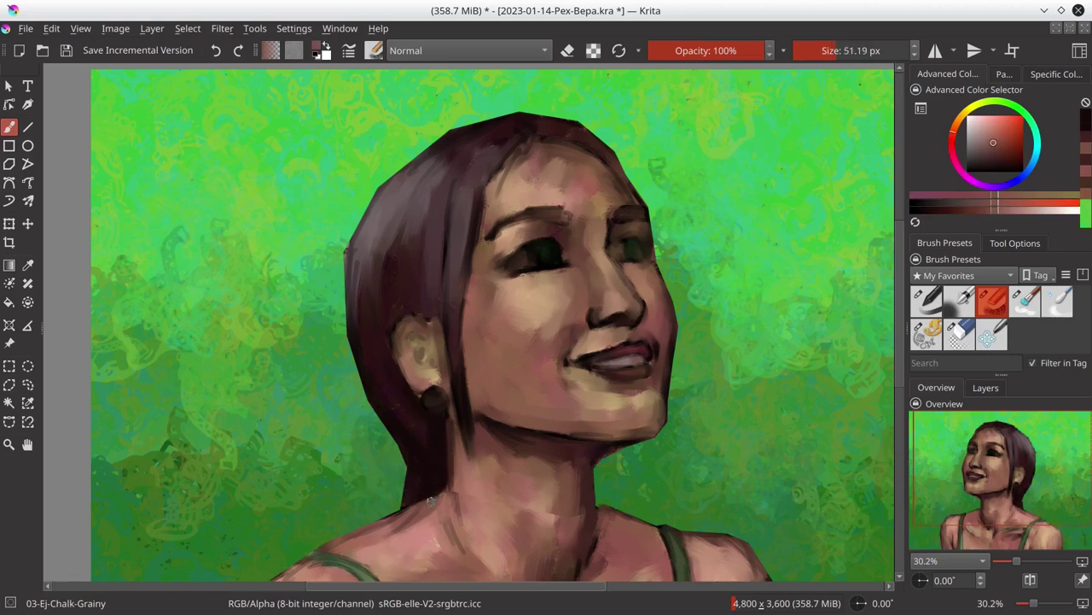
key(bracketleft)
key(bracketleft)
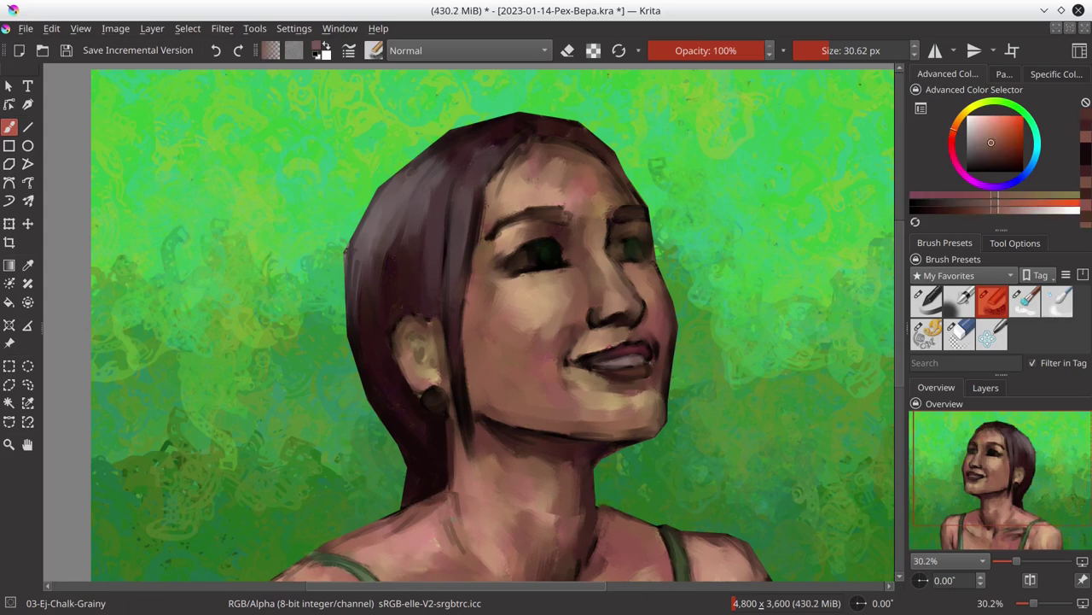
key(bracketright)
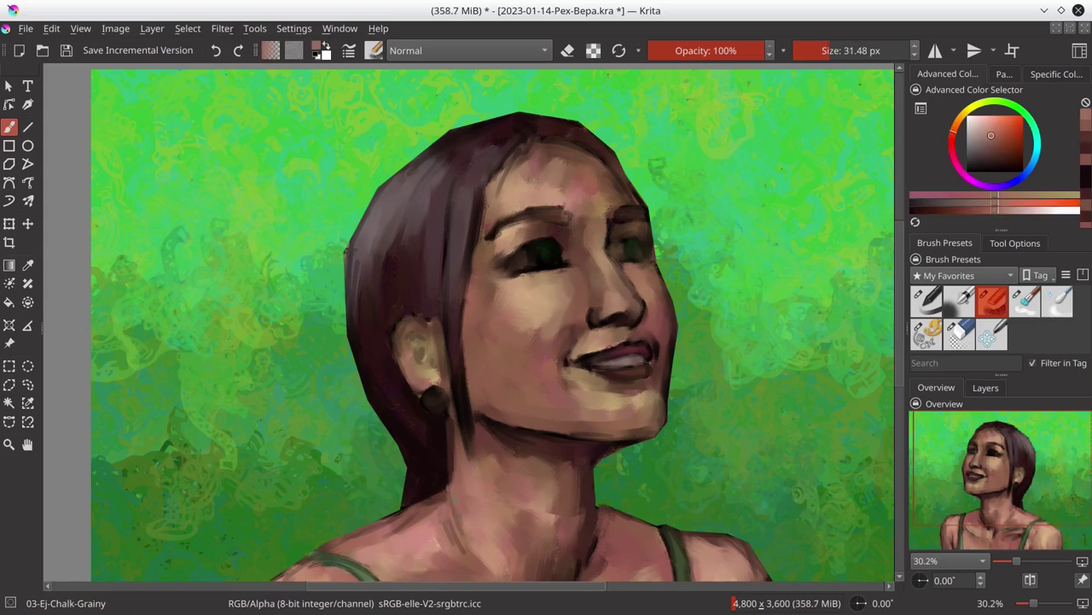
ctrl+click(417, 532)
key(bracketright)
key(bracketright)
key(bracketright)
drag(417, 532, 341, 541)
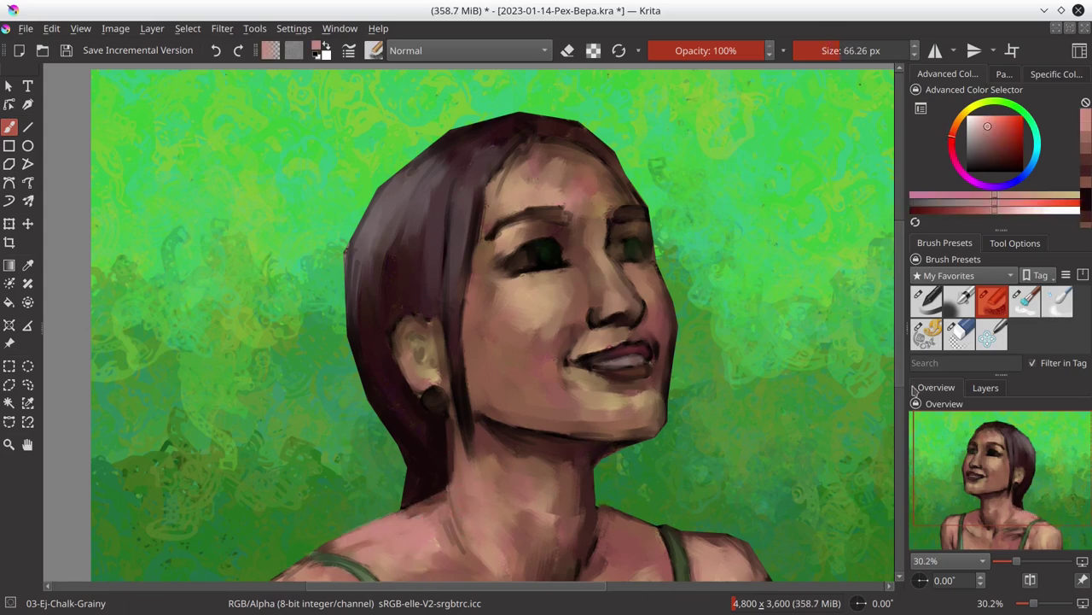
mouse_move(423, 512)
mouse_down()
mouse_move(325, 546)
mouse_move(435, 546)
mouse_up()
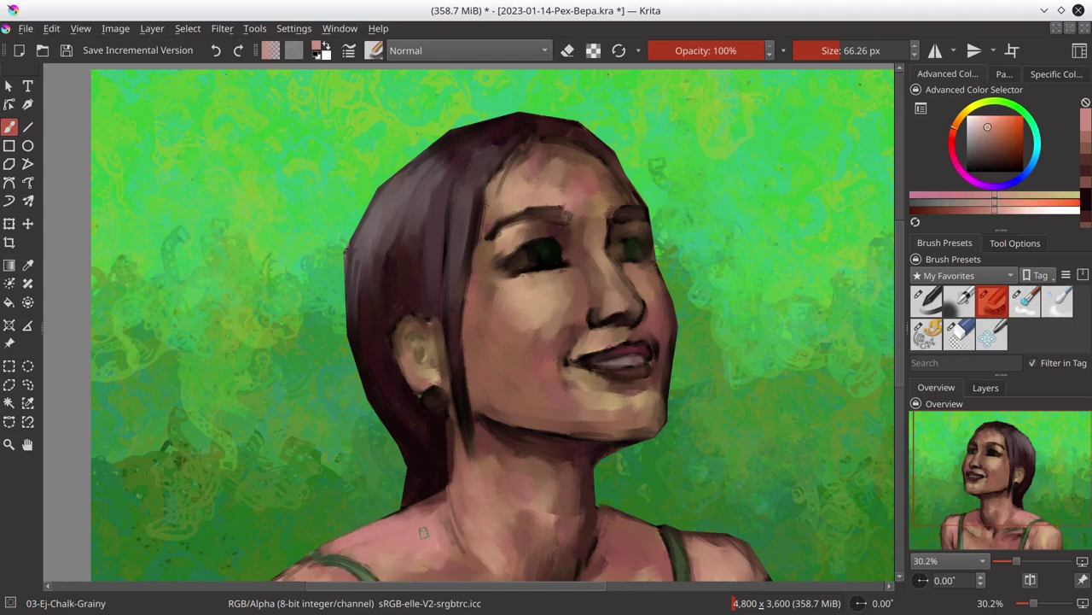
Step: Paint dark strokes in the hair left of the face, then partly erase the hair's top edge
ctrl+click(544, 298)
ctrl+click(425, 561)
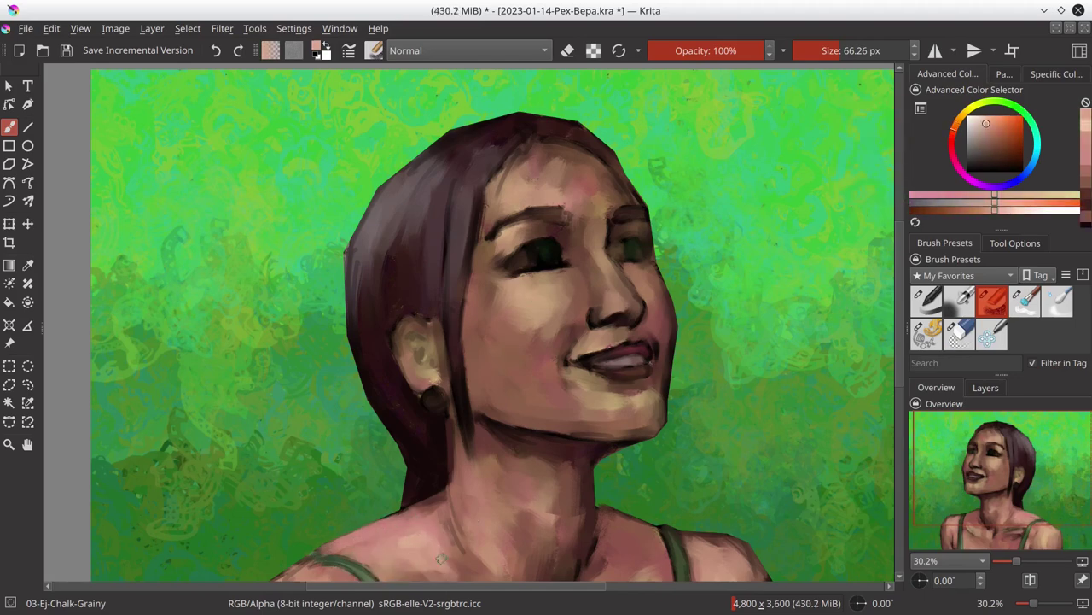
ctrl+click(412, 437)
key(bracketleft)
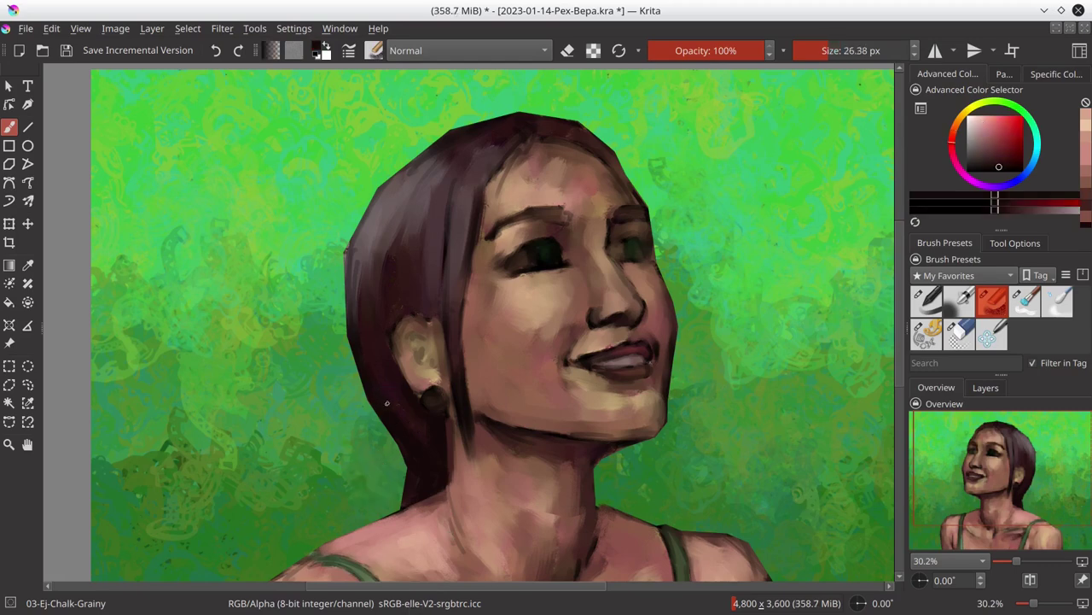
ctrl+click(358, 322)
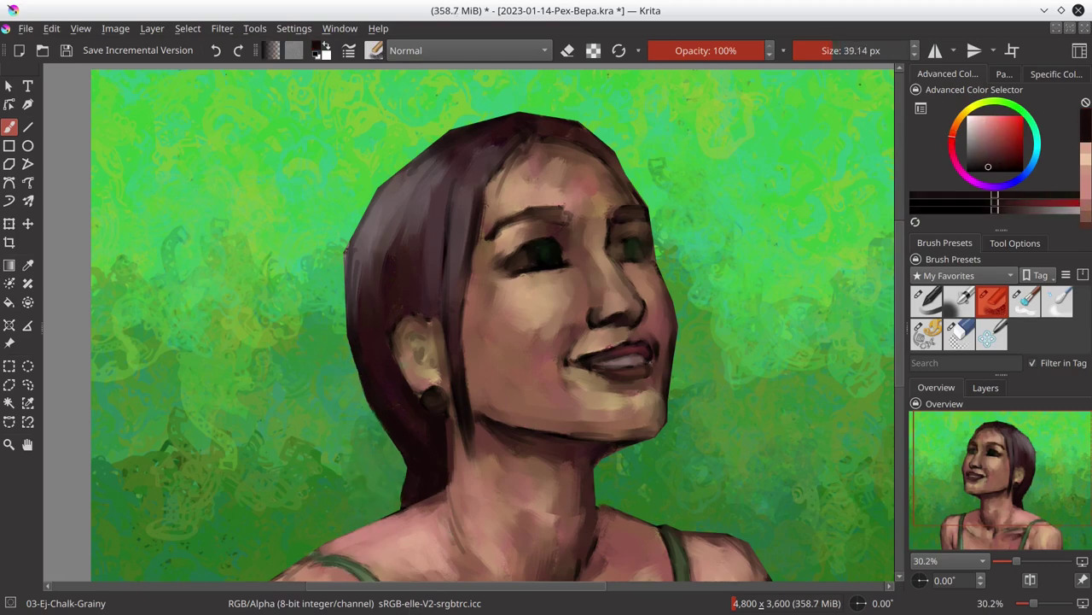
mouse_move(429, 317)
mouse_down()
mouse_move(423, 290)
mouse_move(437, 257)
mouse_move(425, 232)
mouse_move(399, 247)
mouse_move(374, 294)
mouse_move(356, 299)
mouse_move(359, 386)
mouse_move(375, 423)
mouse_up()
key(bracketright)
key(bracketleft)
ctrl+click(375, 431)
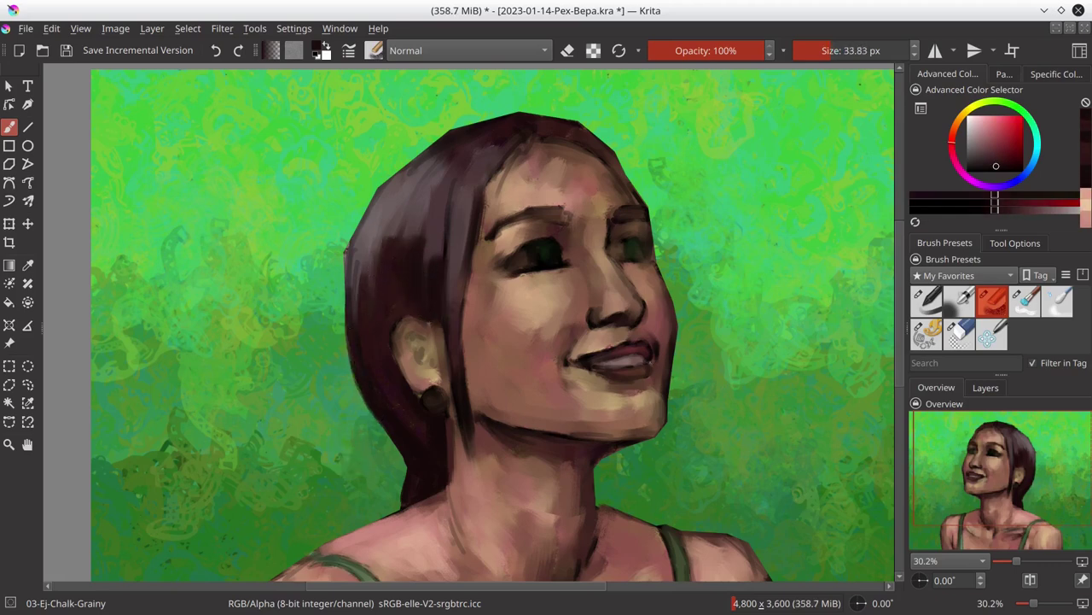
key(slash)
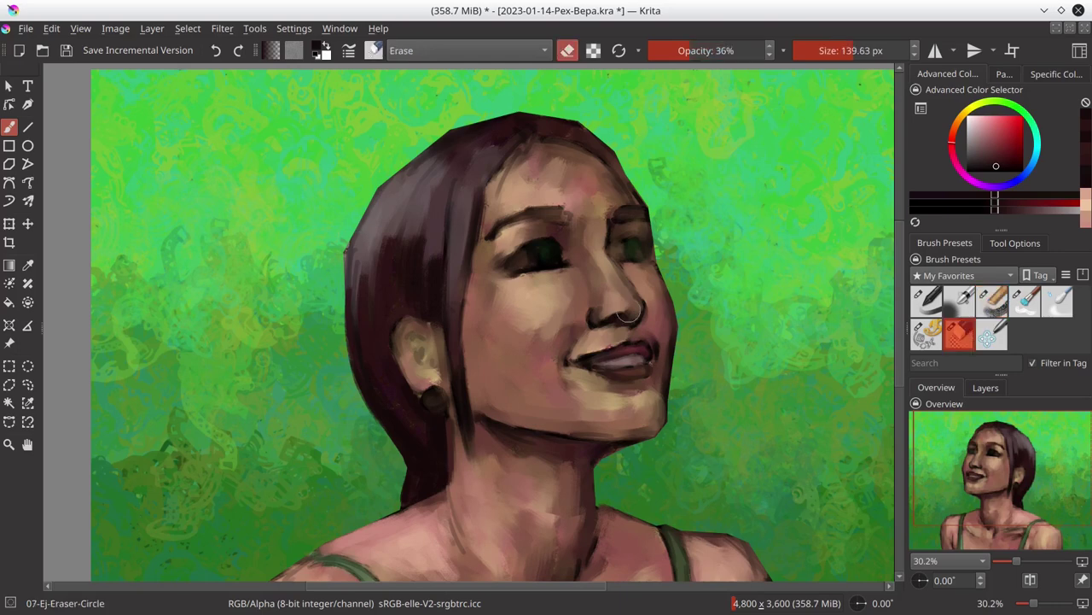
mouse_move(376, 195)
mouse_down()
mouse_move(461, 128)
mouse_move(546, 107)
mouse_up()
Step: Darken the hair's left edge and add soft mauve-grey strokes along its top-left
key(slash)
ctrl+click(357, 320)
drag(347, 282, 347, 346)
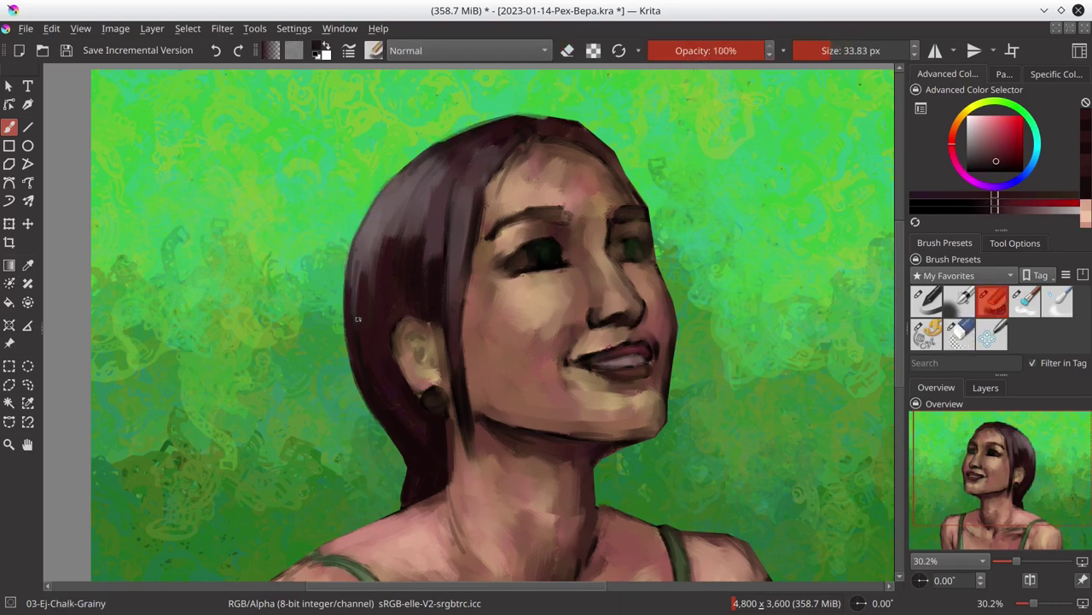
ctrl+click(433, 441)
ctrl+click(352, 256)
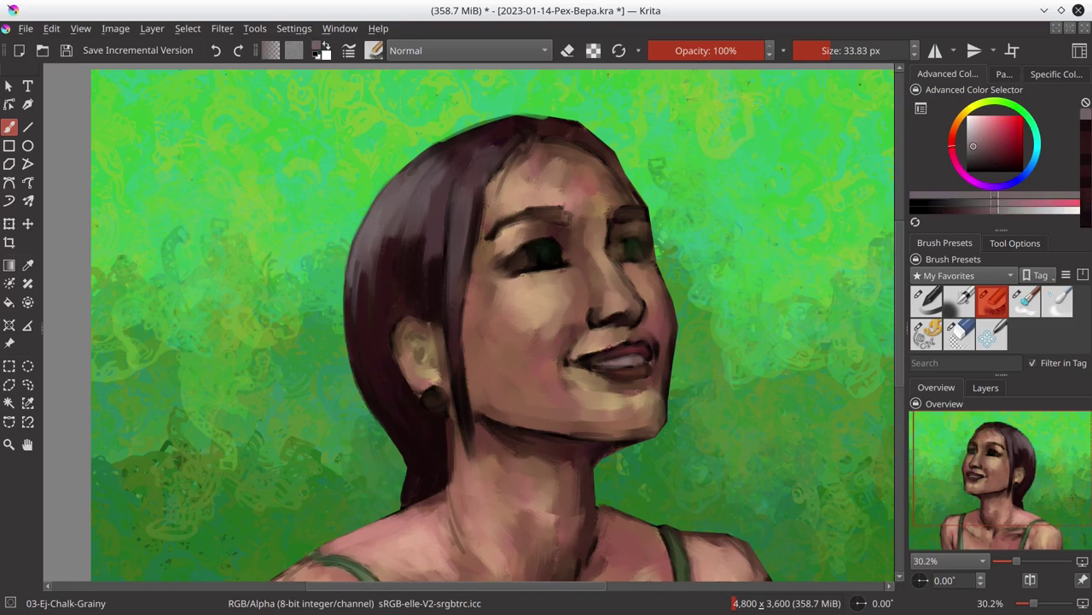
drag(384, 197, 533, 120)
Step: Cover the hair edge near the forehead with light tan skin tones
ctrl+click(519, 122)
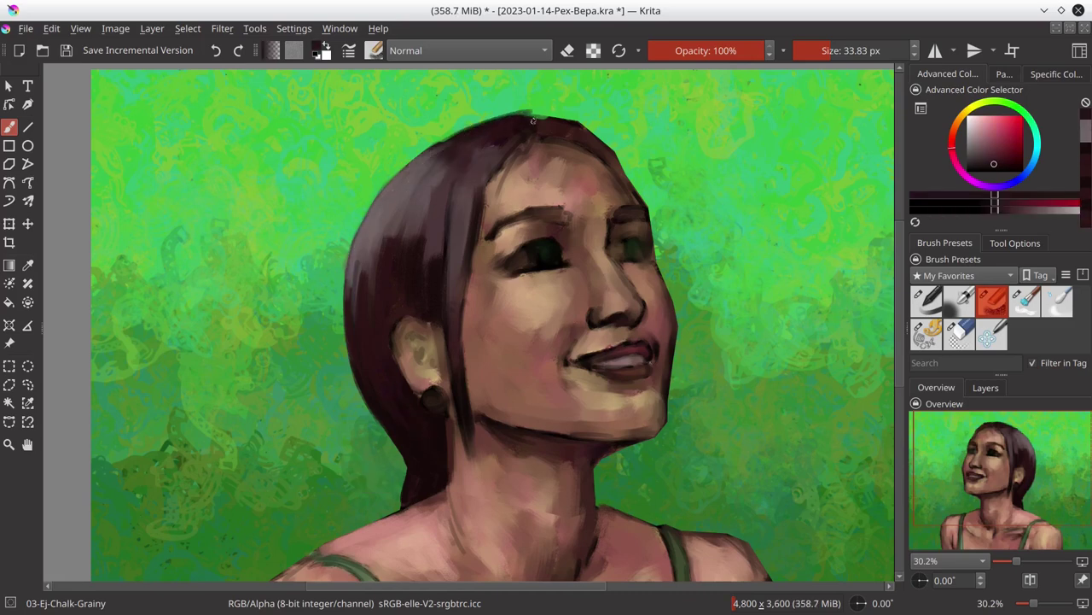
ctrl+click(525, 183)
mouse_move(480, 256)
mouse_down()
mouse_move(491, 162)
mouse_move(563, 141)
mouse_up()
ctrl+click(538, 162)
ctrl+click(521, 166)
drag(504, 178, 537, 155)
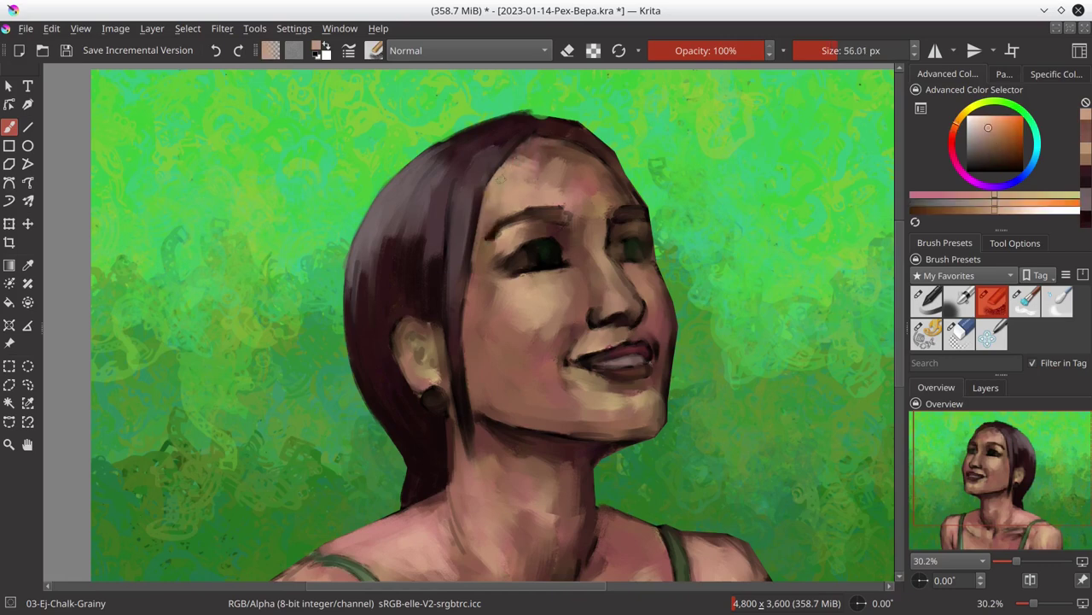
drag(526, 192, 546, 165)
Step: Paint a dark mauve hair stroke at the top of the head and sample further tones
ctrl+click(534, 117)
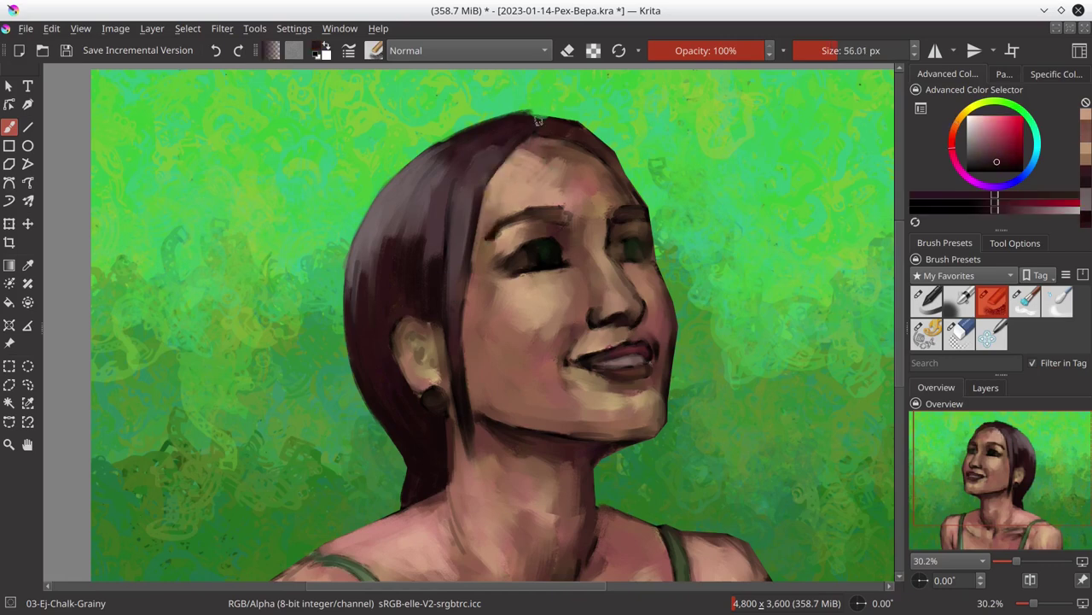
mouse_move(550, 119)
mouse_down()
mouse_move(582, 128)
mouse_move(638, 203)
mouse_move(608, 200)
mouse_move(597, 157)
mouse_move(565, 148)
mouse_move(570, 134)
mouse_move(611, 154)
mouse_up()
ctrl+click(564, 150)
ctrl+click(564, 147)
ctrl+click(446, 273)
ctrl+click(612, 162)
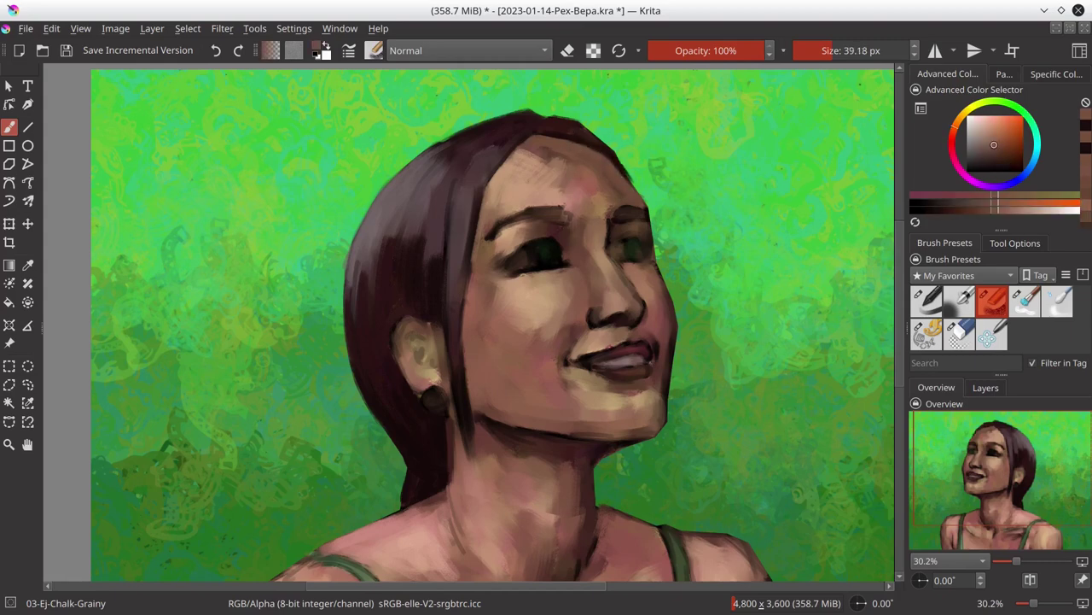
ctrl+click(382, 253)
drag(383, 253, 406, 206)
Step: Refine the hair with greyish-mauve strokes, adjusting the shade and brush size
ctrl+click(354, 259)
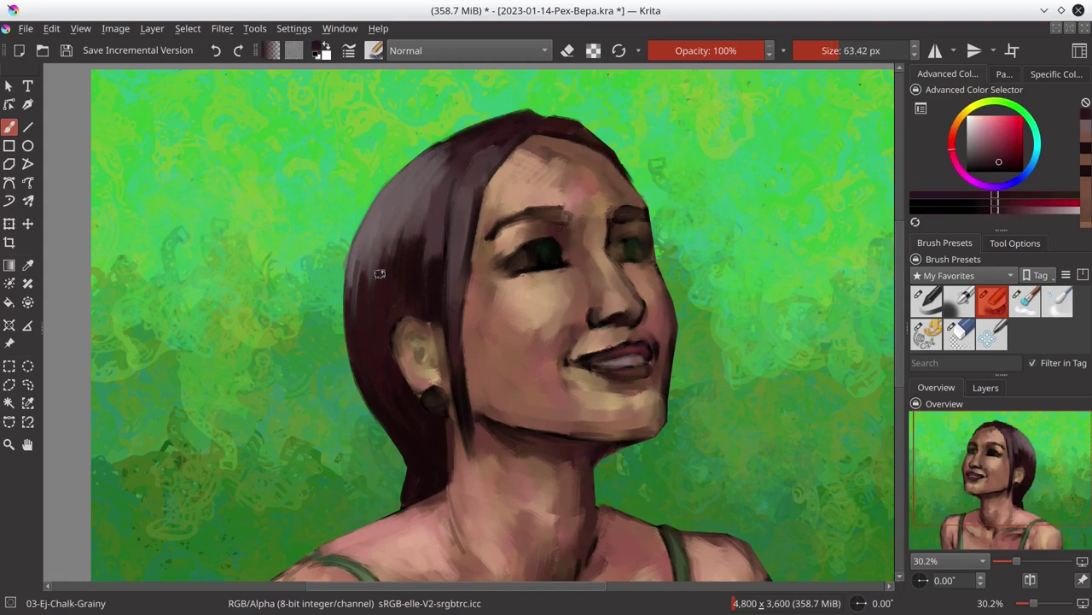
ctrl+click(366, 332)
drag(348, 326, 442, 246)
ctrl+click(416, 281)
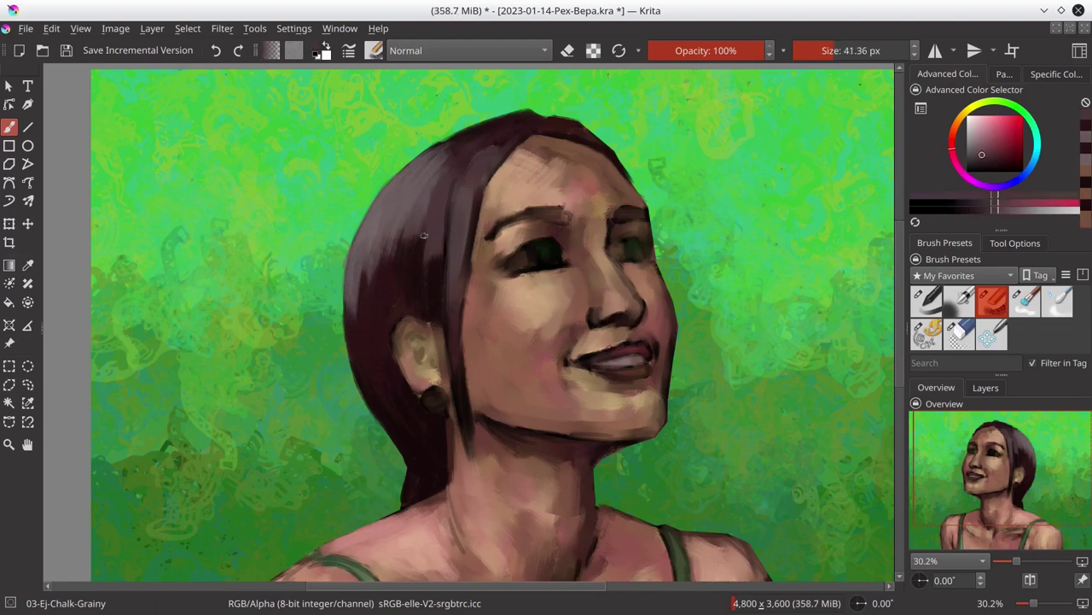
ctrl+click(435, 225)
ctrl+click(493, 164)
ctrl+click(436, 249)
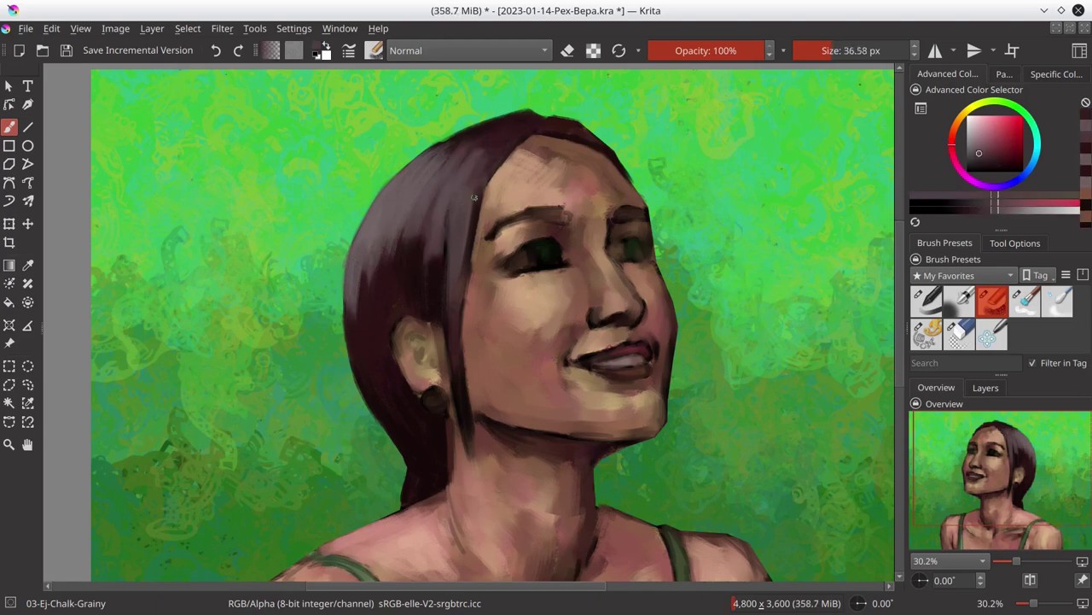
drag(471, 222, 483, 189)
ctrl+click(458, 312)
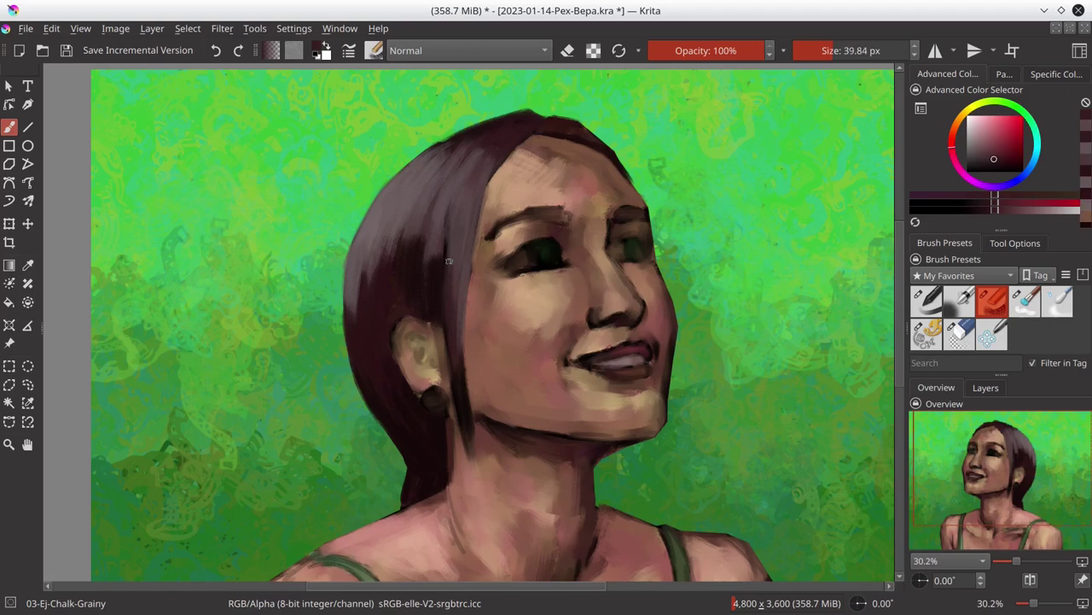
drag(453, 248, 459, 386)
Step: Paint a faint light-pink stroke along the jaw and hair edge
ctrl+click(466, 415)
ctrl+click(458, 405)
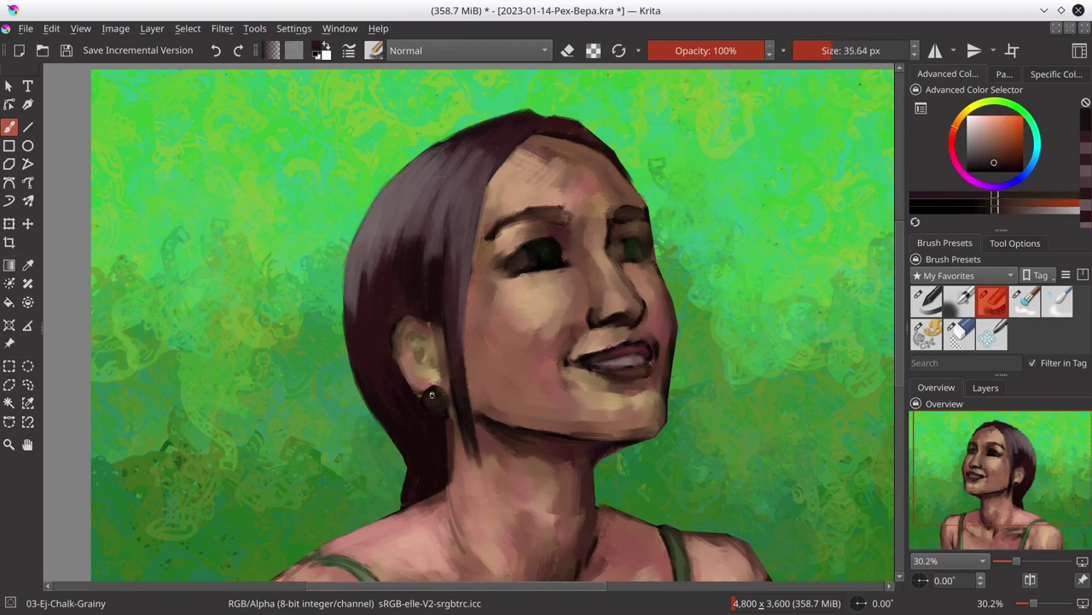
ctrl+click(444, 386)
ctrl+click(461, 427)
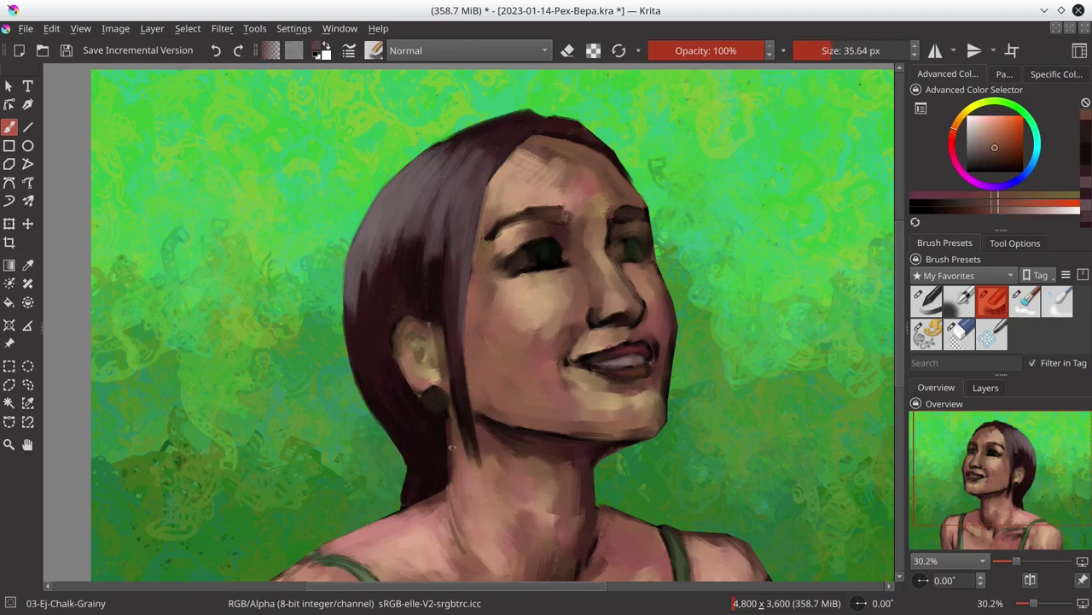
drag(452, 416, 452, 480)
Step: Paint dark hair colour over the top of the ear beside the earring
ctrl+click(411, 395)
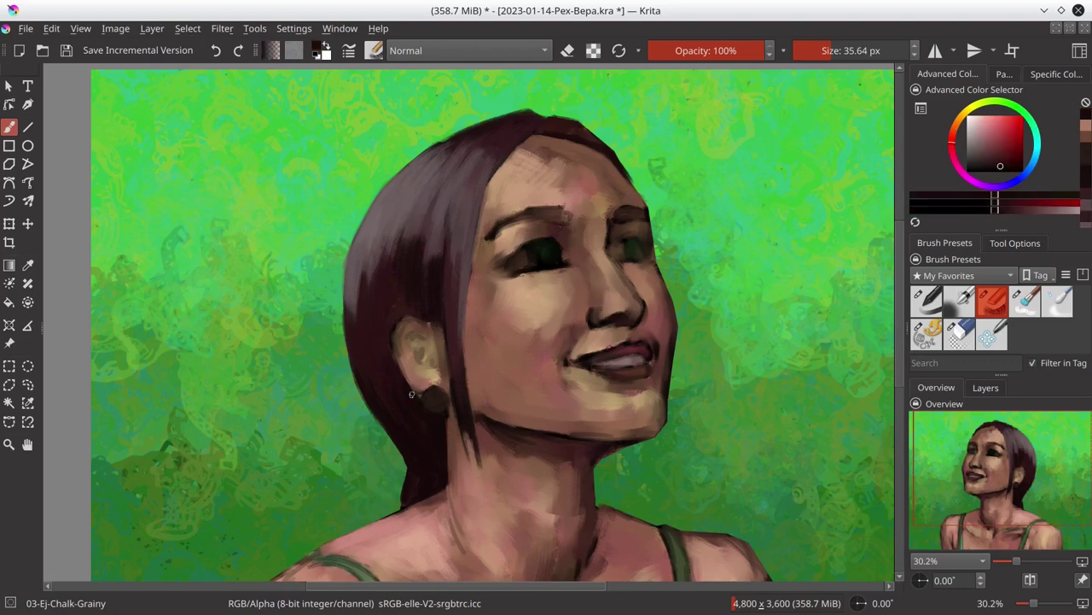
ctrl+click(412, 319)
ctrl+click(400, 324)
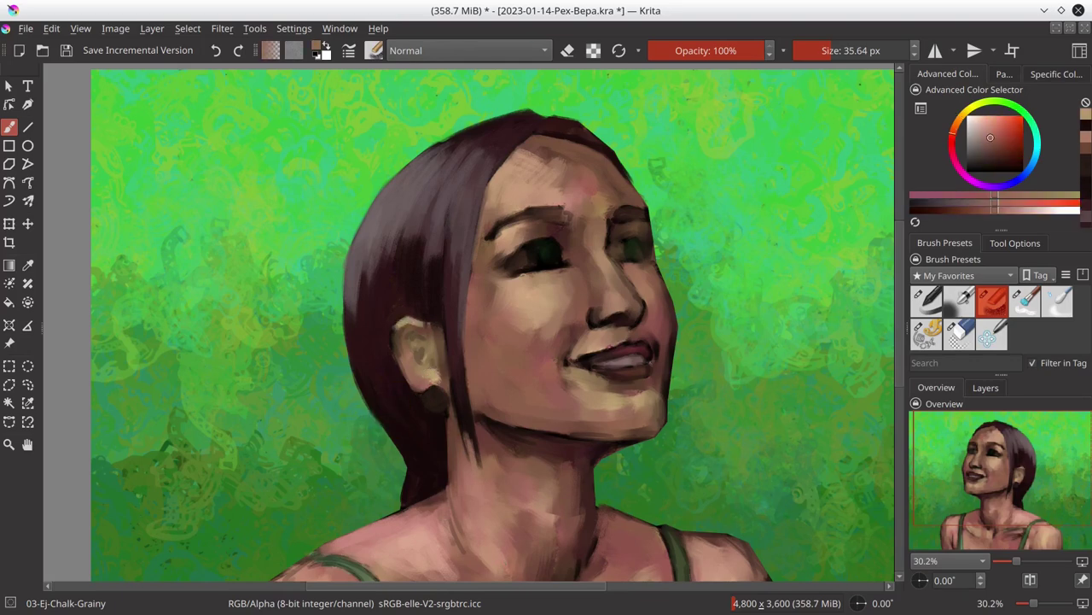
drag(399, 324, 392, 346)
ctrl+click(424, 316)
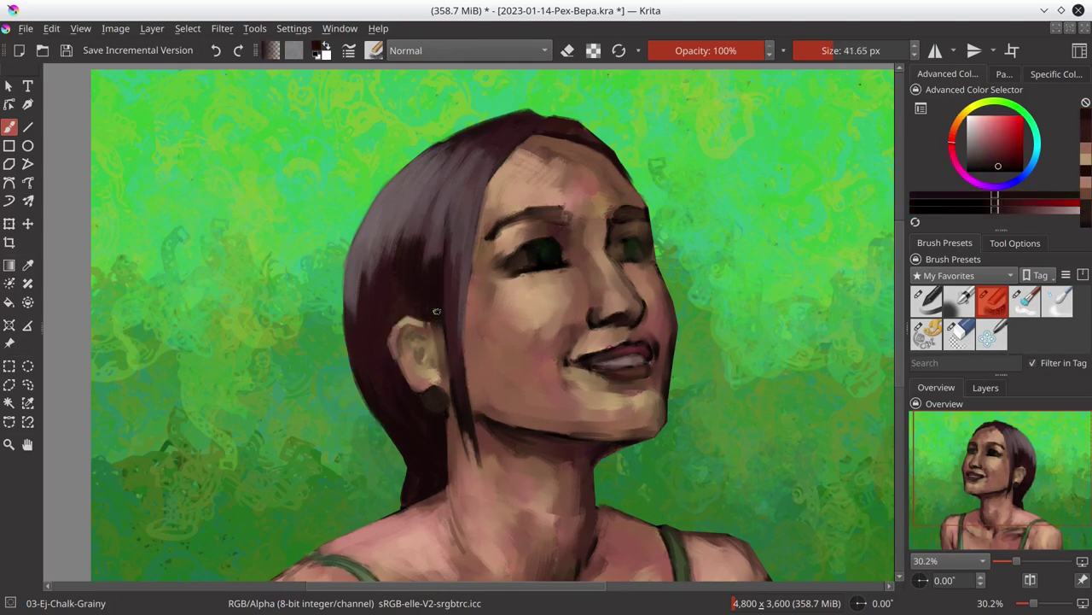
key(bracketleft)
drag(436, 311, 440, 327)
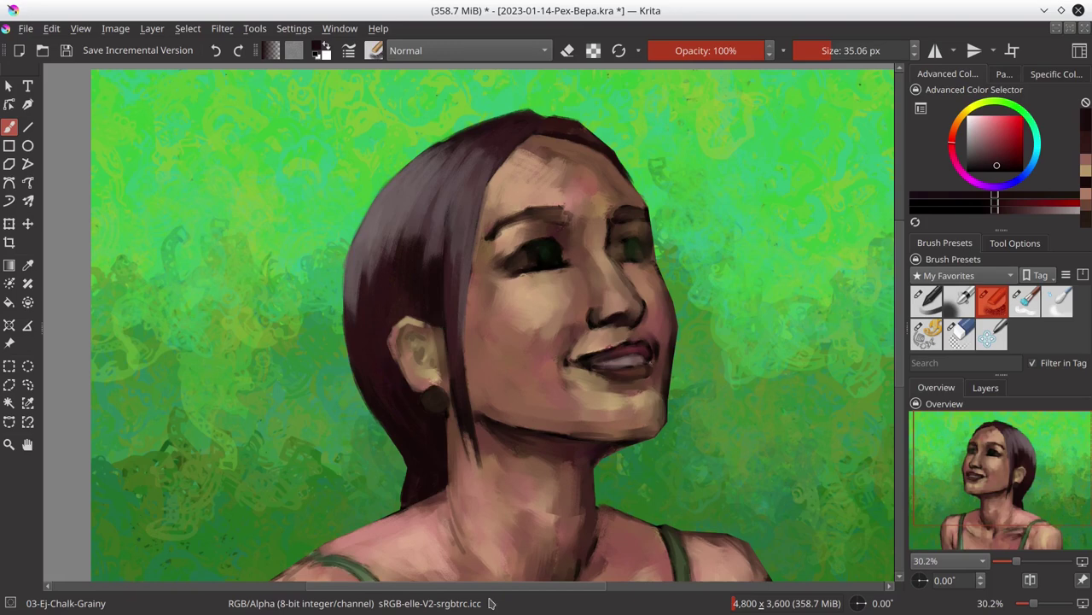
ctrl+click(576, 141)
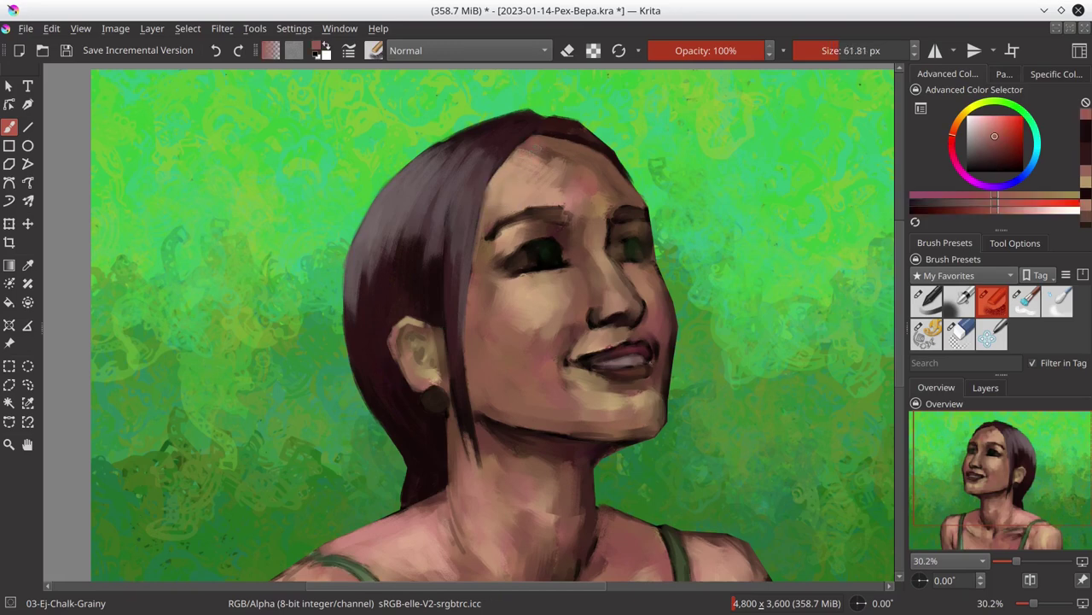
Step: Sample skin and eyebrow tones around the eye, shrinking the chalk brush
ctrl+click(589, 154)
ctrl+click(522, 179)
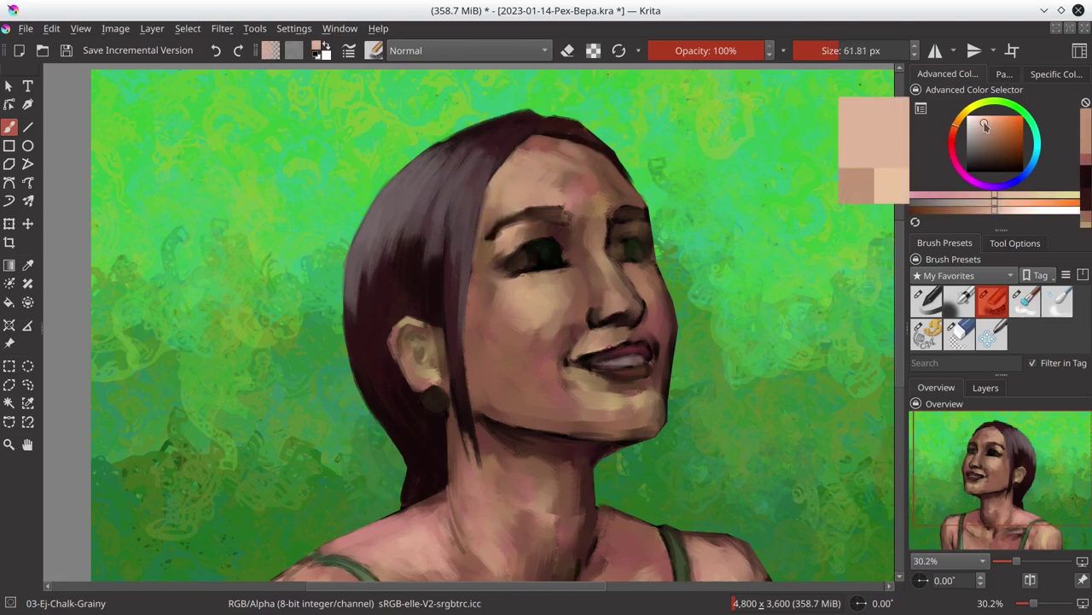
key(bracketleft)
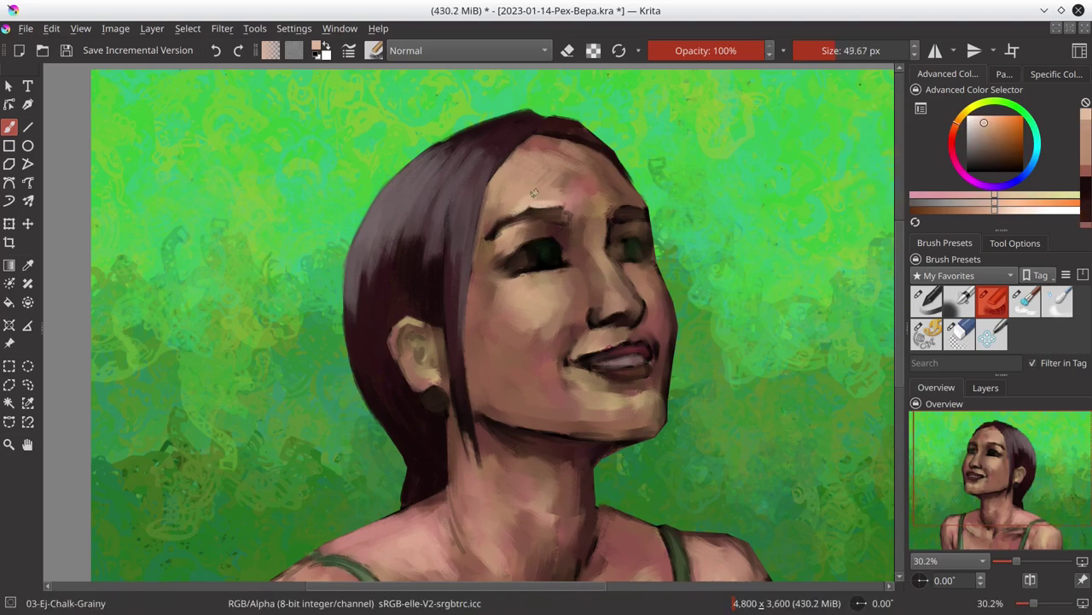
key(bracketleft)
ctrl+click(508, 183)
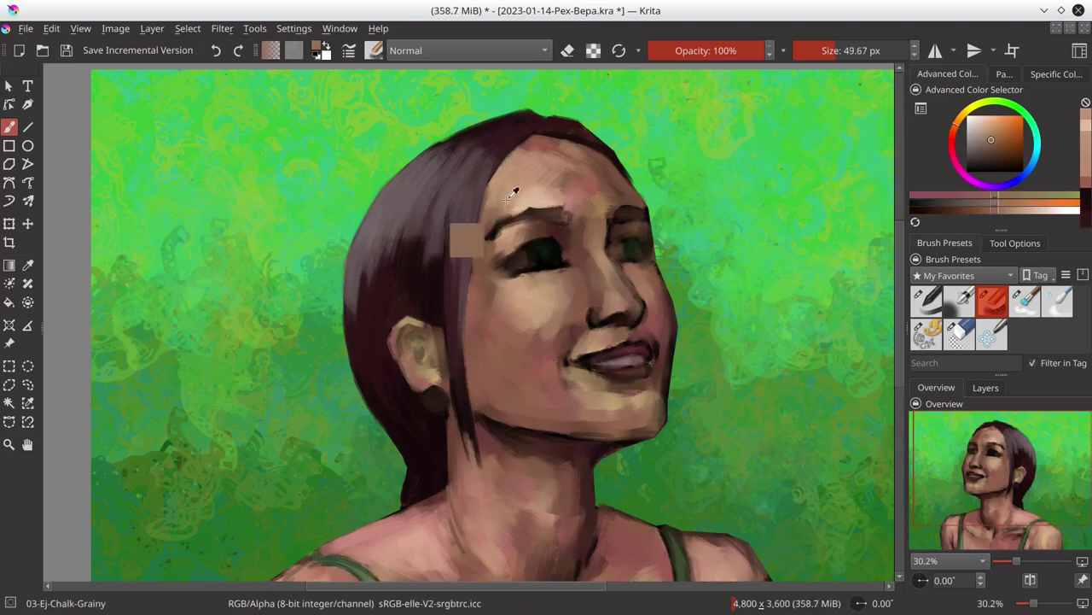
ctrl+click(516, 206)
ctrl+click(512, 229)
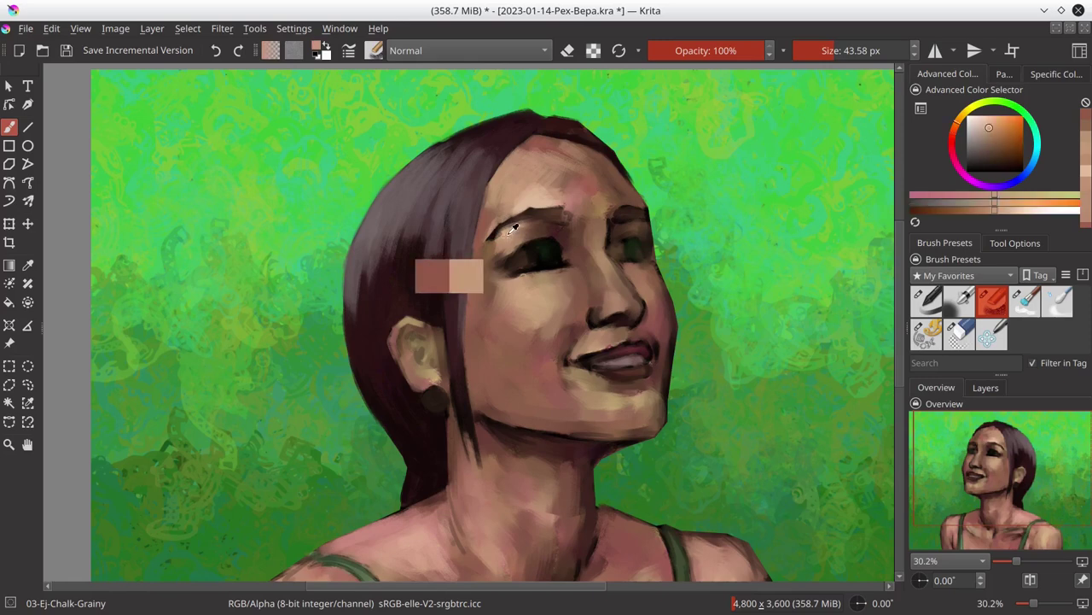
key(bracketleft)
key(bracketleft)
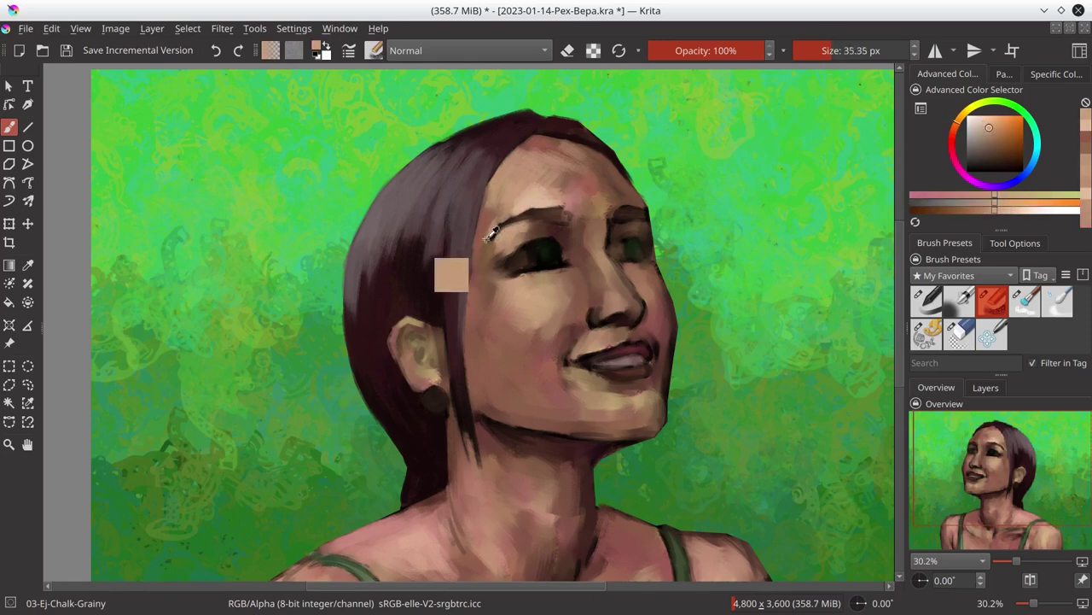
ctrl+click(493, 236)
key(bracketleft)
key(bracketleft)
key(bracketright)
key(bracketright)
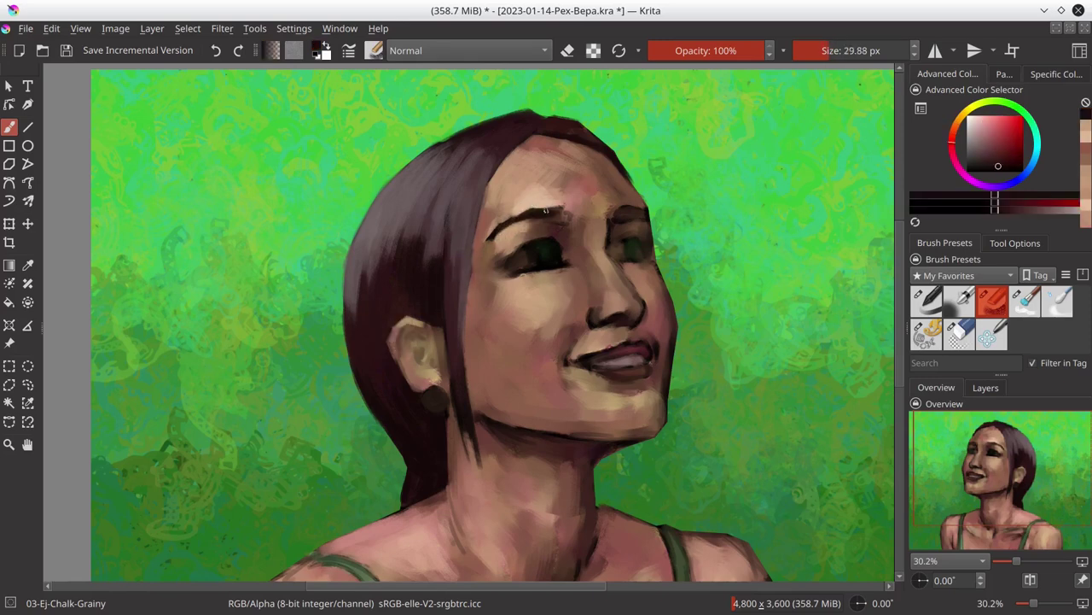
Step: Sample light peach and dark reddish-brown tones near the brow, enlarging the brush
ctrl+click(555, 221)
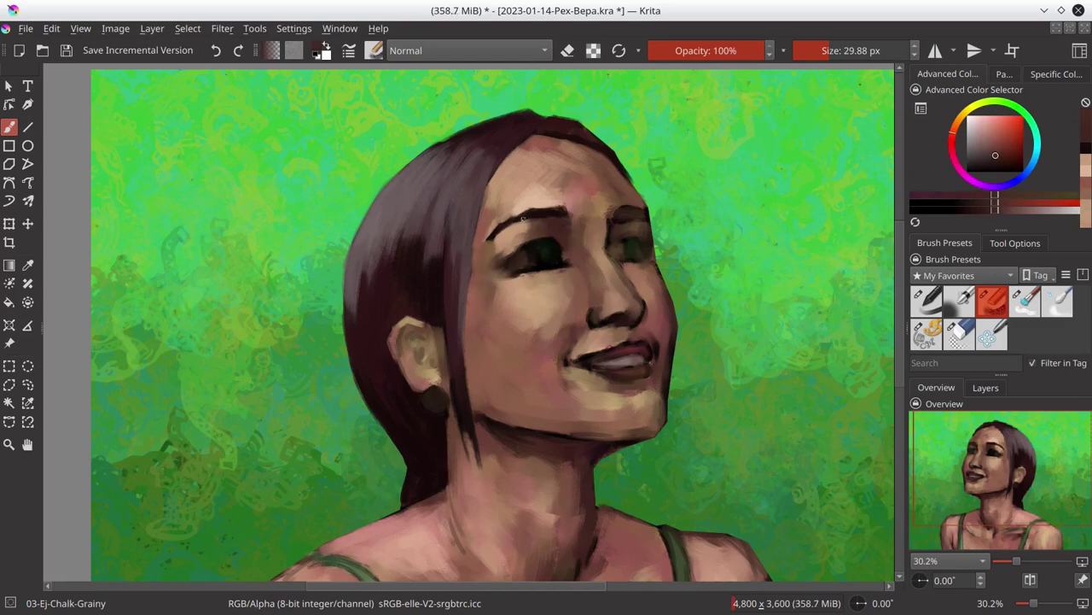
key(bracketright)
ctrl+click(524, 258)
key(bracketleft)
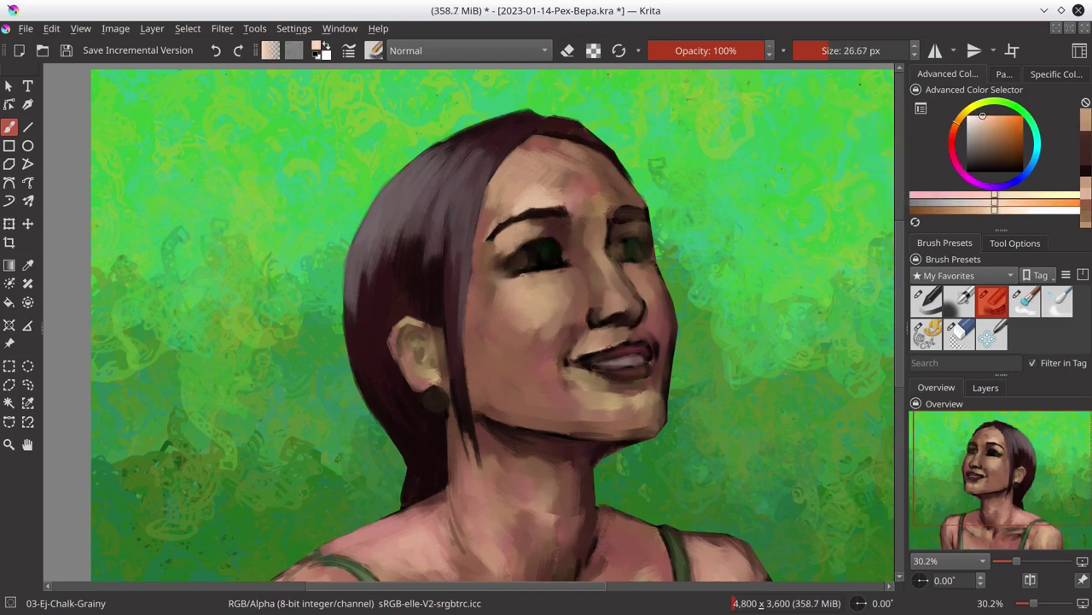
ctrl+click(500, 238)
ctrl+click(502, 262)
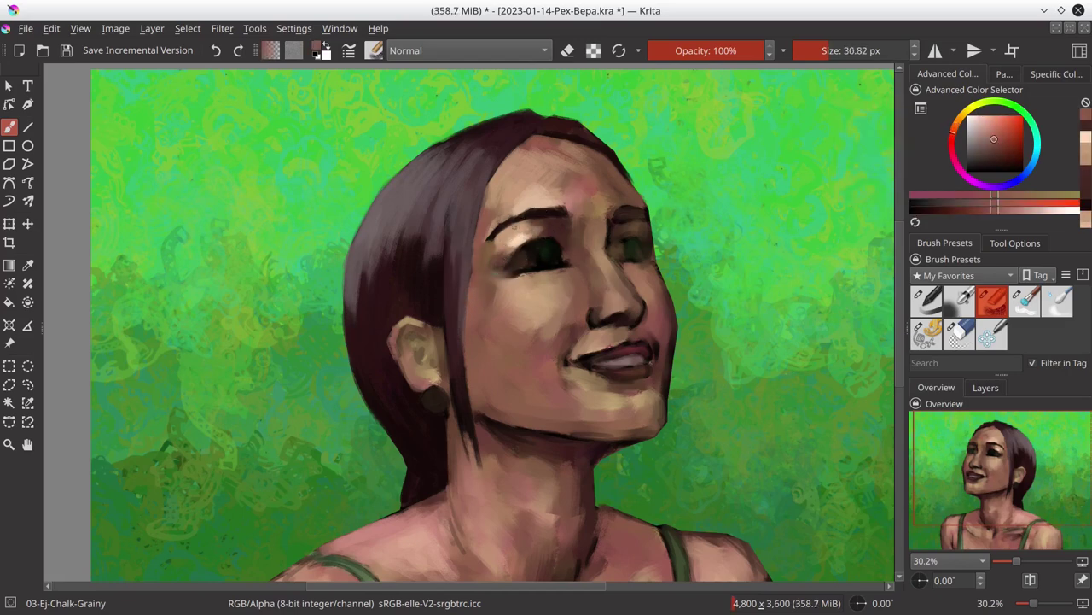
key(bracketright)
key(bracketright)
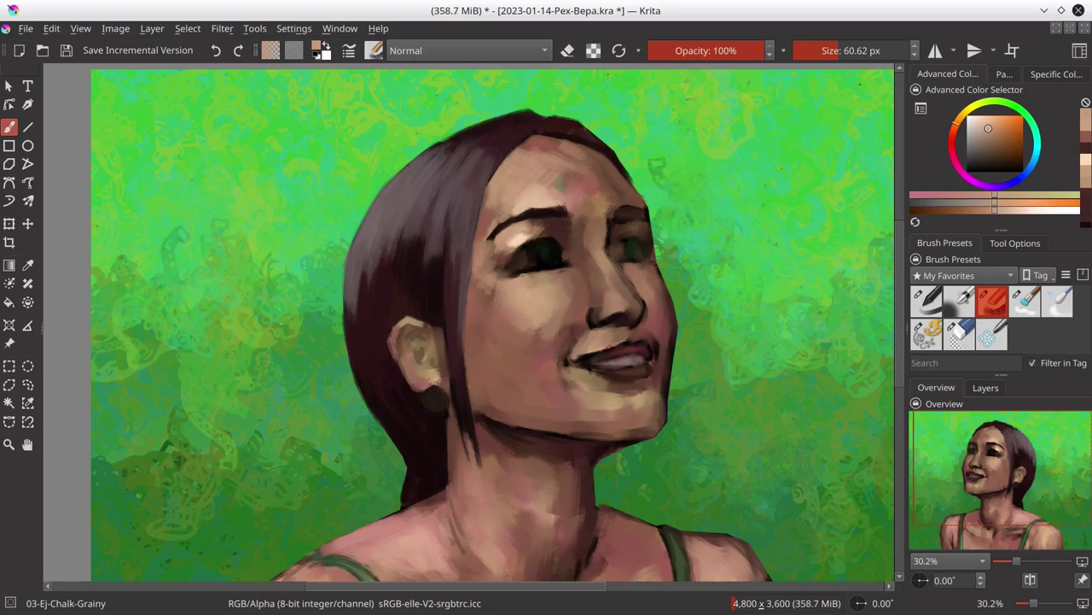
ctrl+click(550, 185)
key(bracketright)
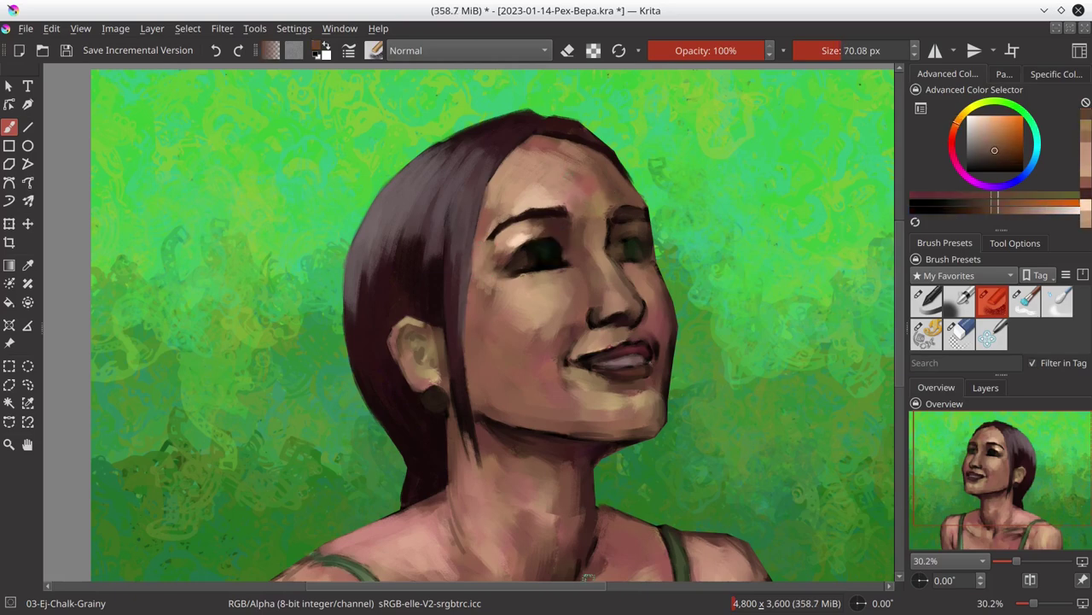
ctrl+click(587, 578)
ctrl+click(500, 211)
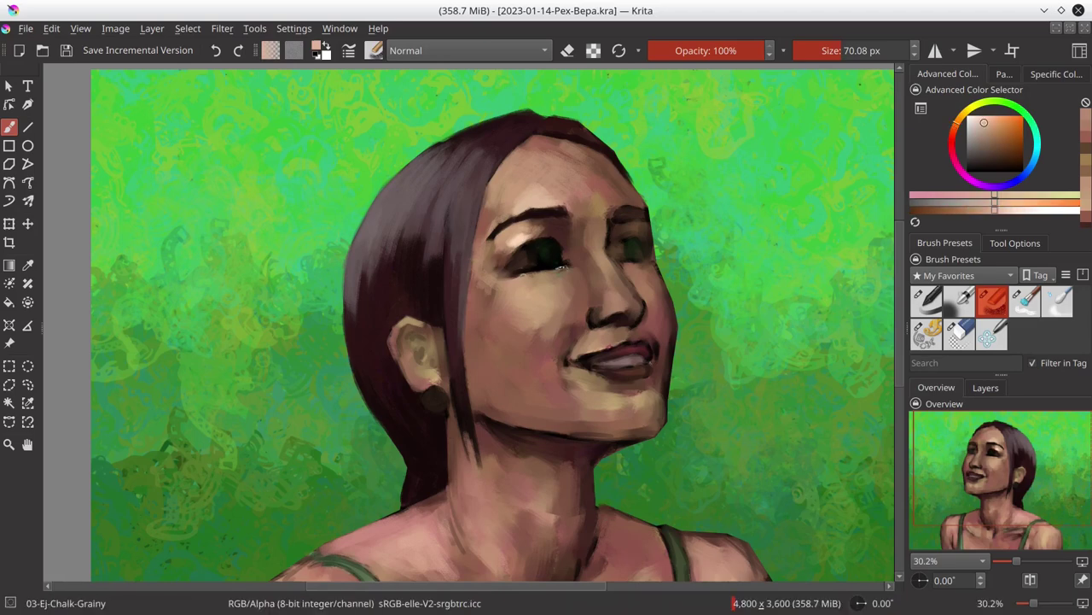
ctrl+click(549, 239)
Step: Shrink the brush for eye detail and sample near-black, dark green and red tones
key(bracketleft)
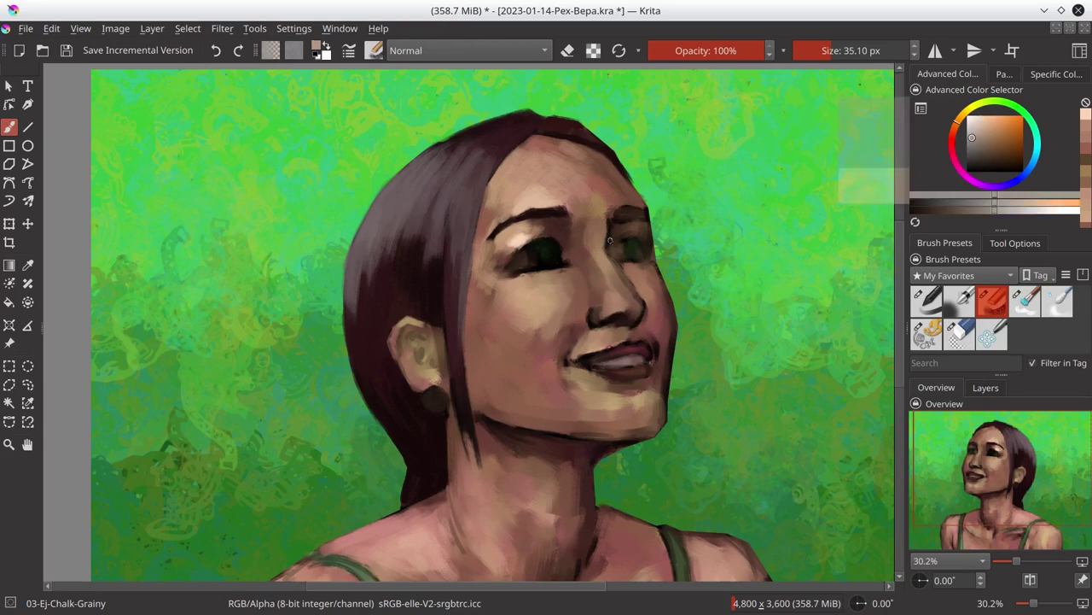
ctrl+click(544, 243)
key(bracketleft)
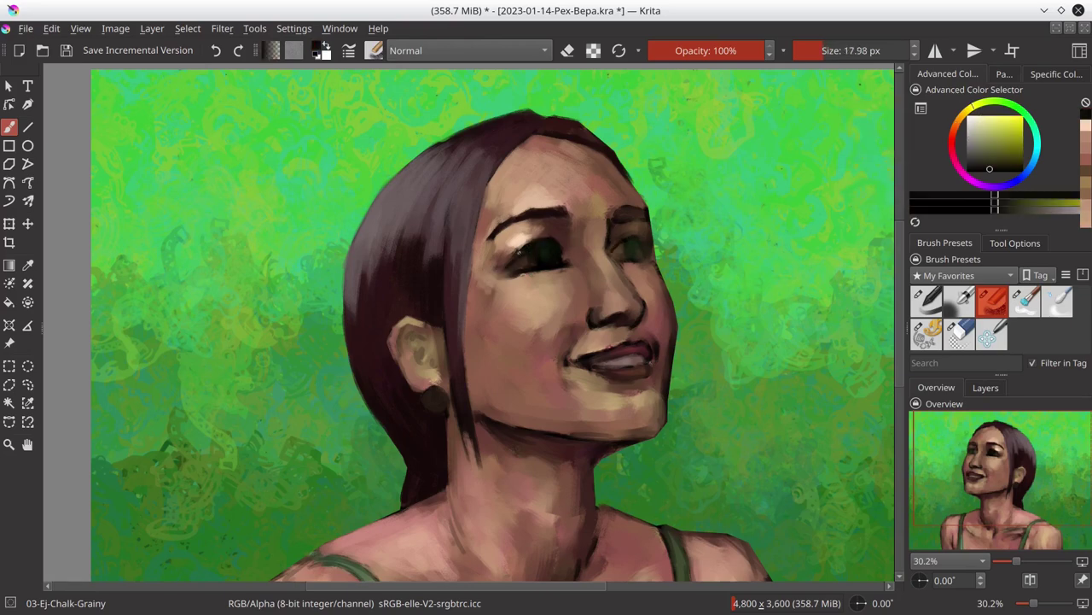
drag(517, 250, 549, 235)
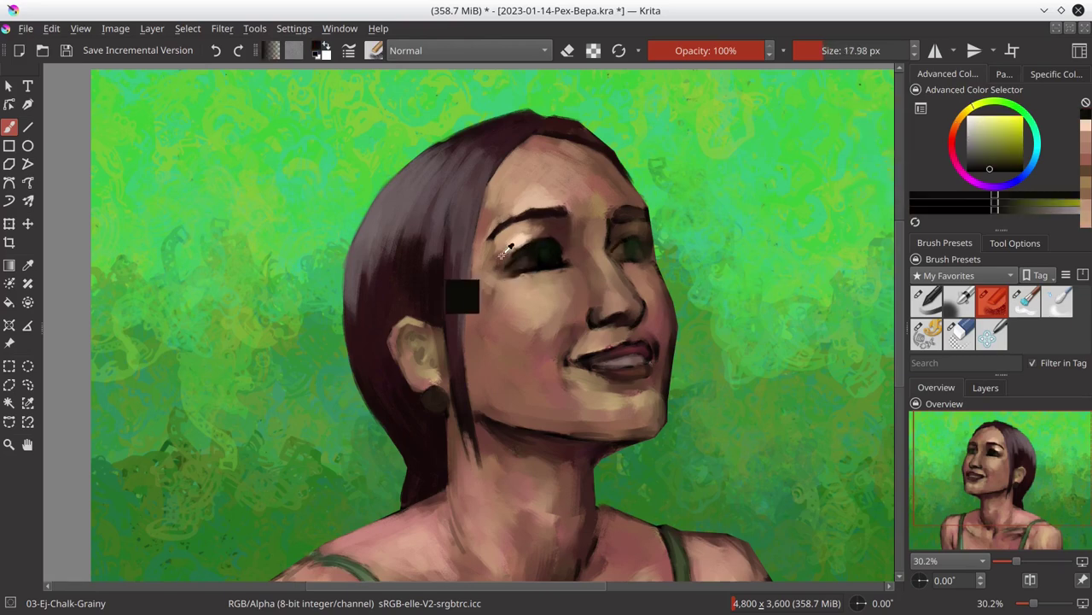
ctrl+click(549, 235)
ctrl+click(559, 220)
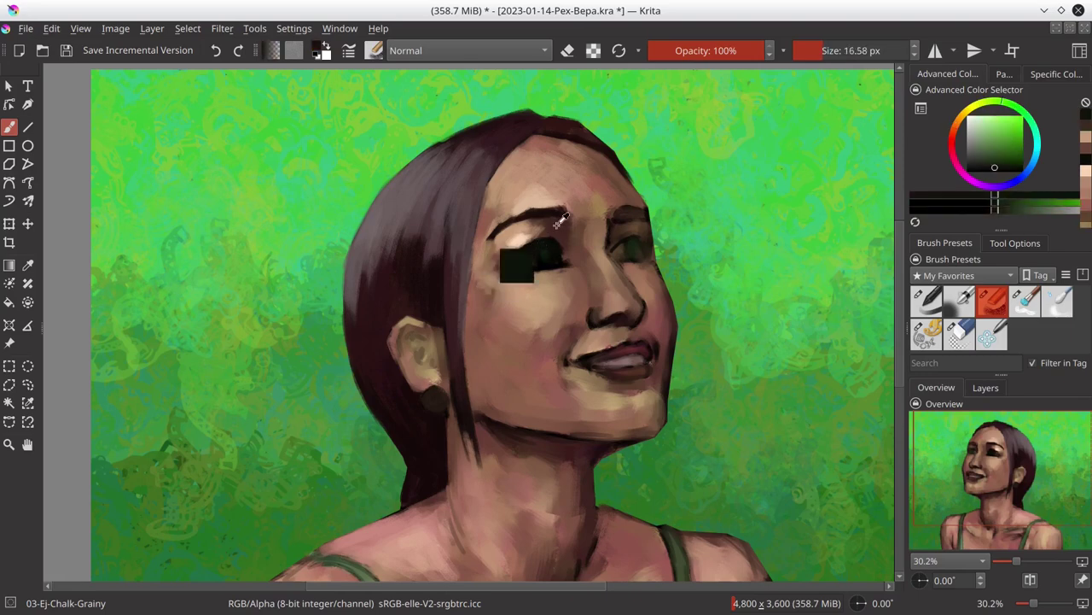
ctrl+click(559, 220)
ctrl+click(626, 360)
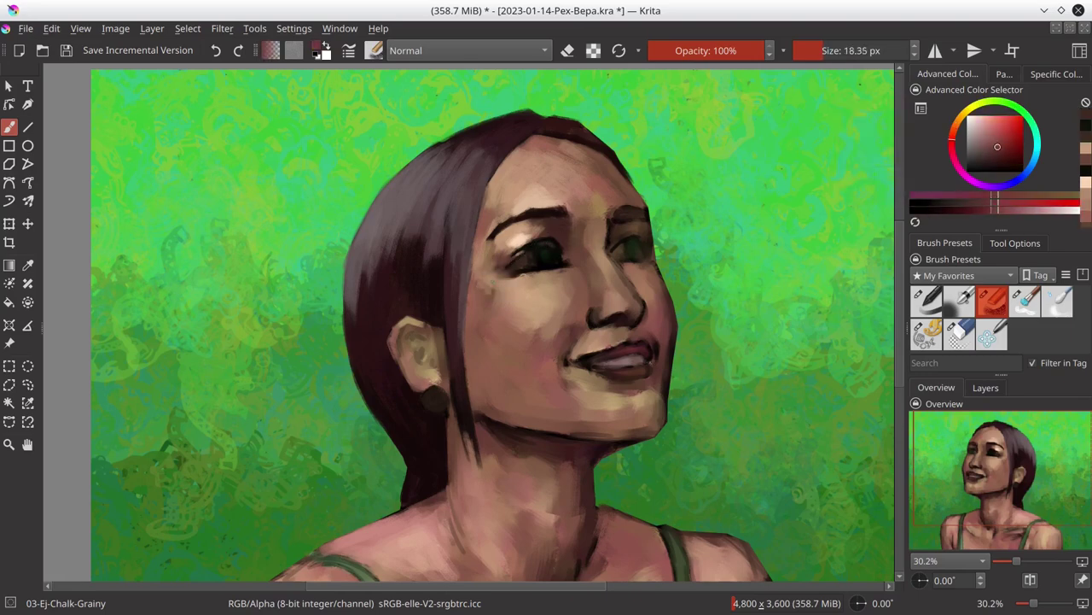
Step: Dab light highlights, dark marks and pink touches onto the left eye
click(555, 252)
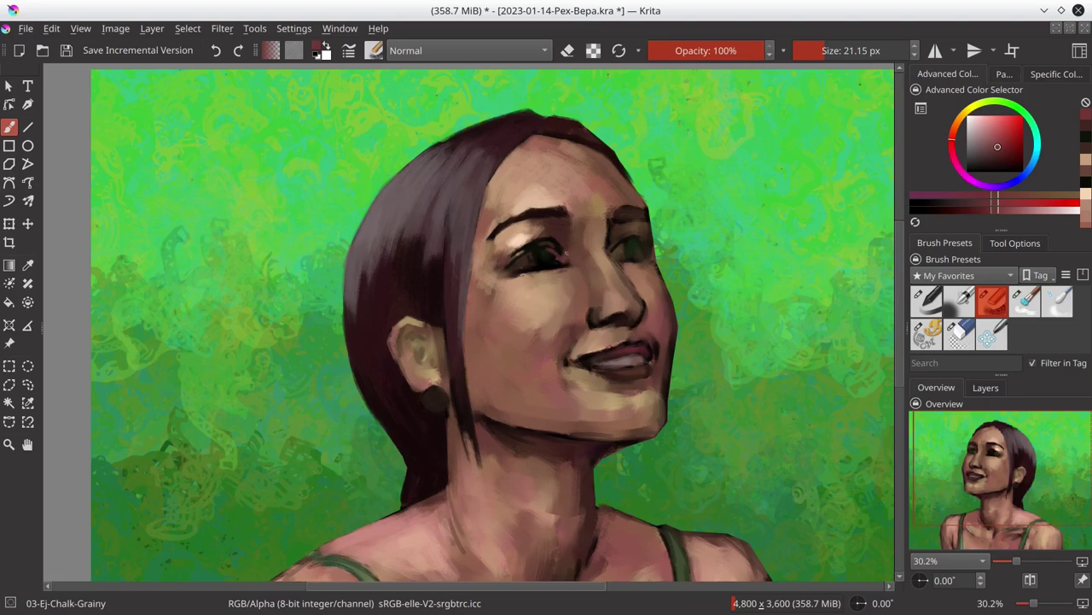
ctrl+click(560, 261)
click(561, 260)
ctrl+click(569, 245)
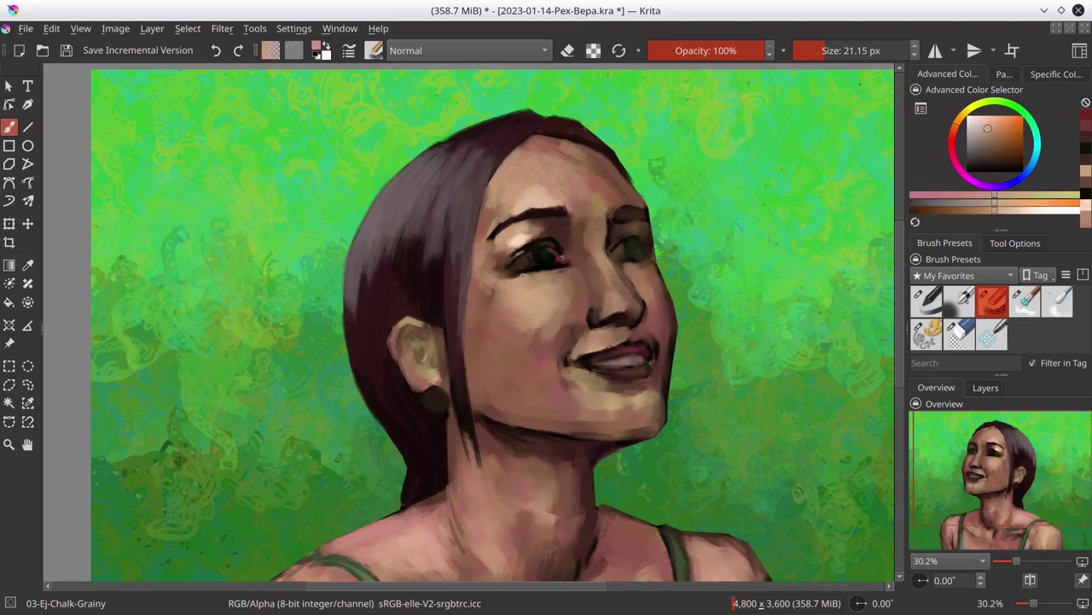
click(561, 253)
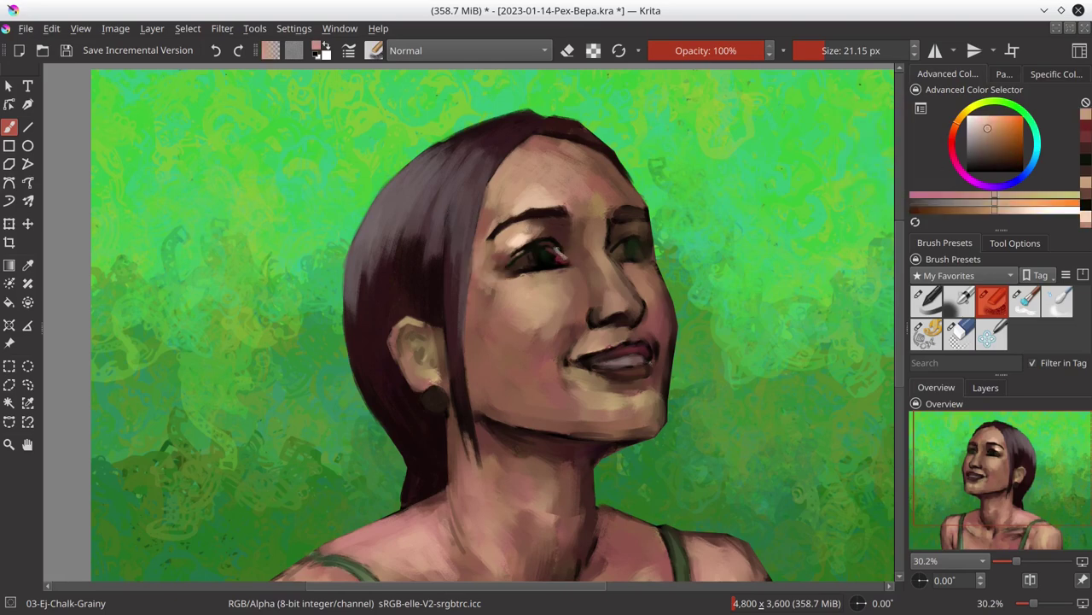
ctrl+click(553, 253)
ctrl+click(560, 255)
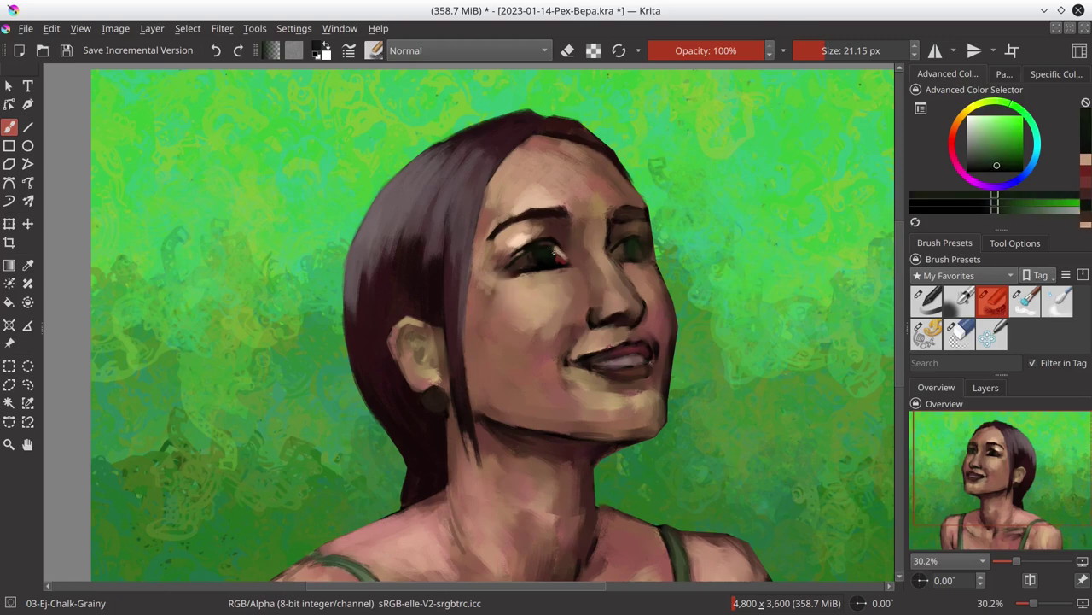
ctrl+click(485, 301)
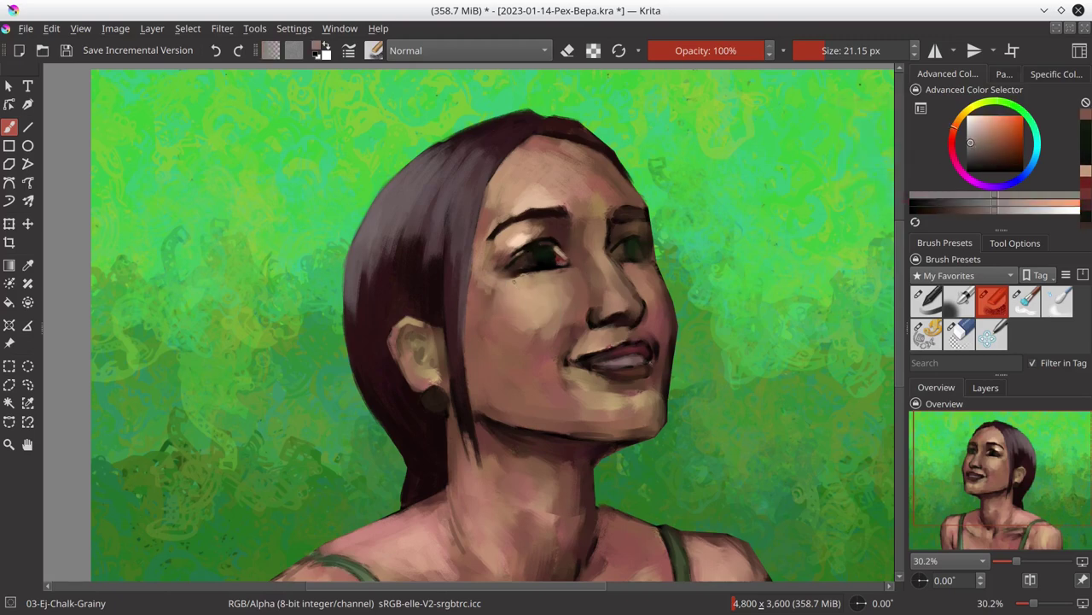
Step: Blend light peach skin tone around the left eye
drag(485, 301, 488, 300)
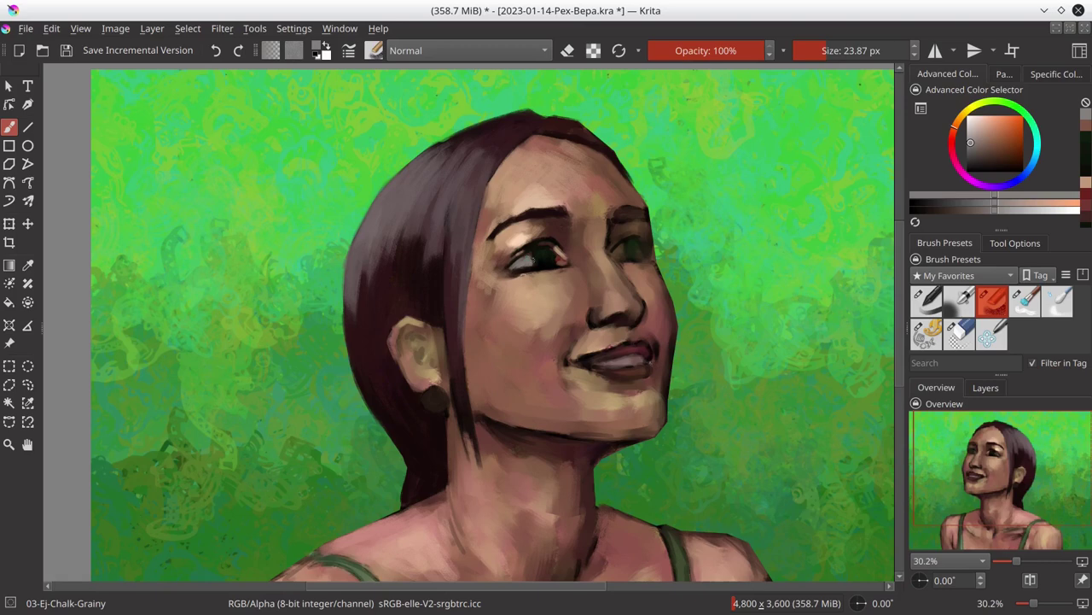
ctrl+click(523, 274)
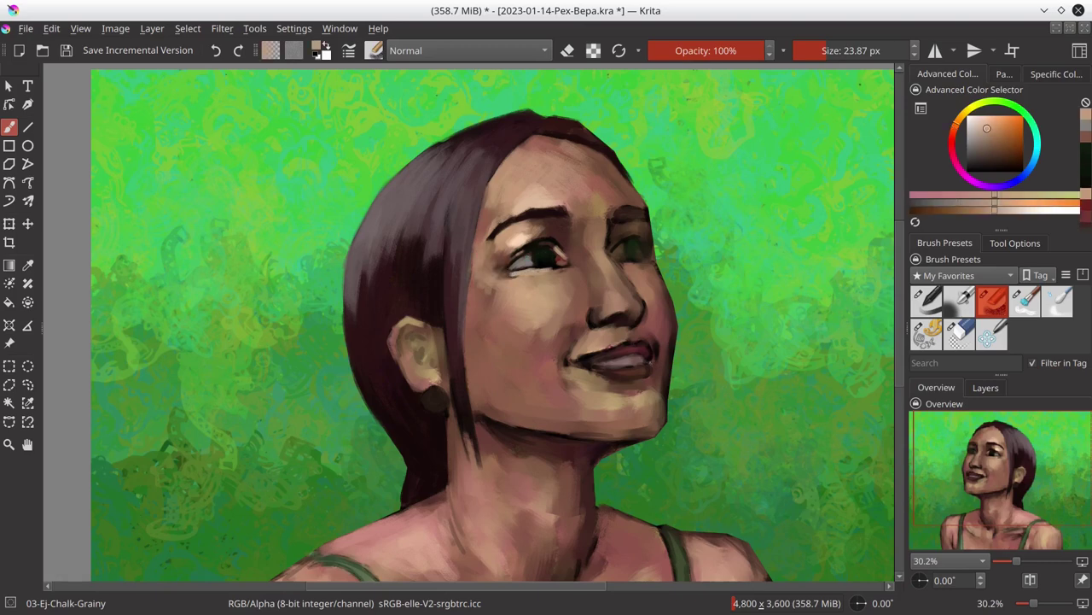
ctrl+click(559, 260)
ctrl+click(560, 260)
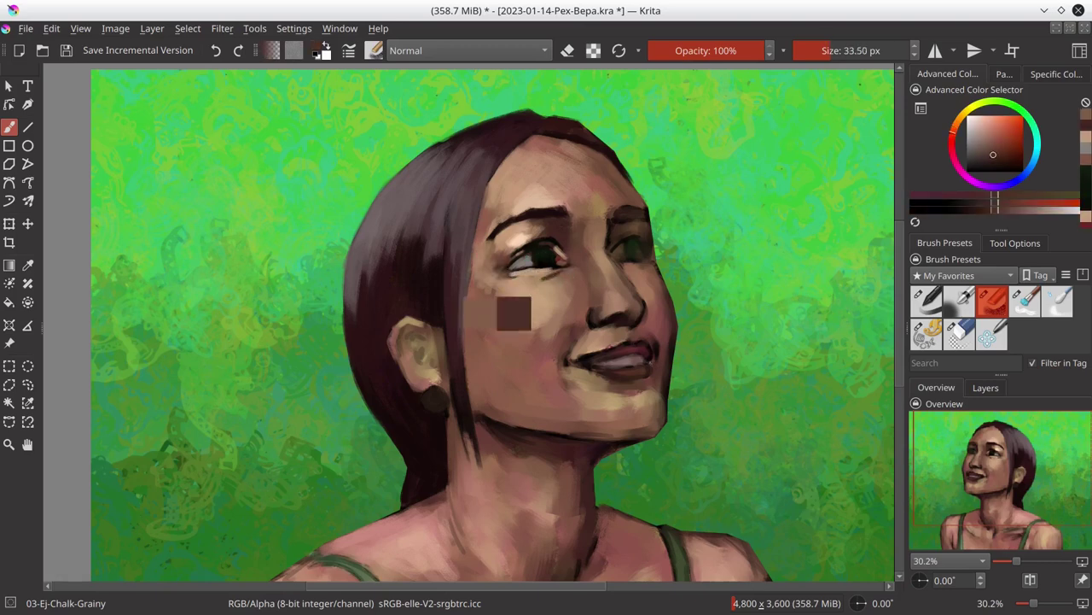
ctrl+click(564, 264)
ctrl+click(560, 259)
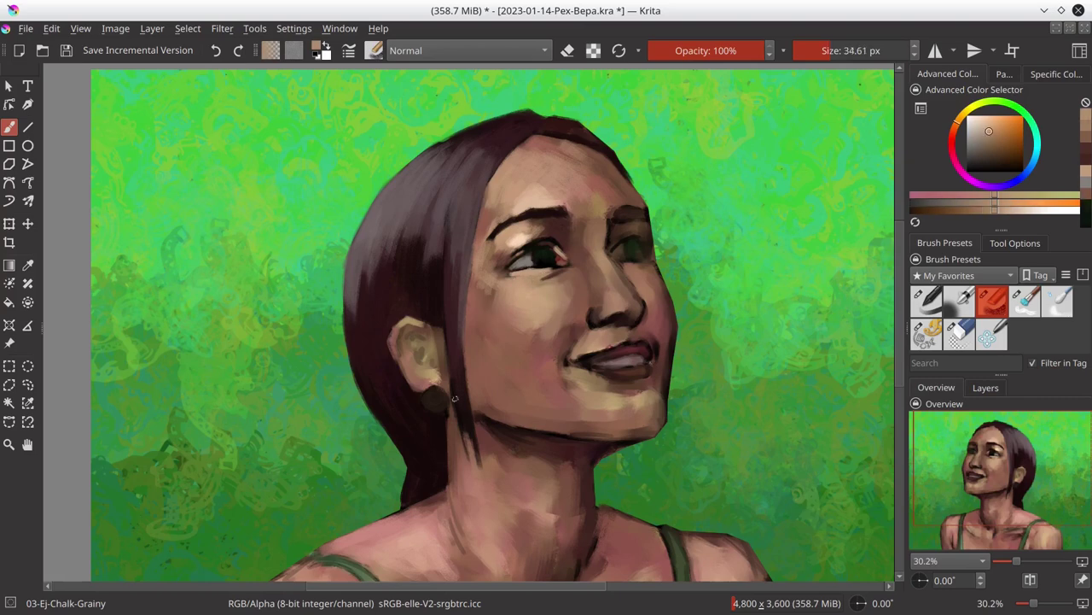
Step: Paint the iris dark green and refine the eyelid with muted pinkish red
ctrl+click(551, 257)
ctrl+click(553, 256)
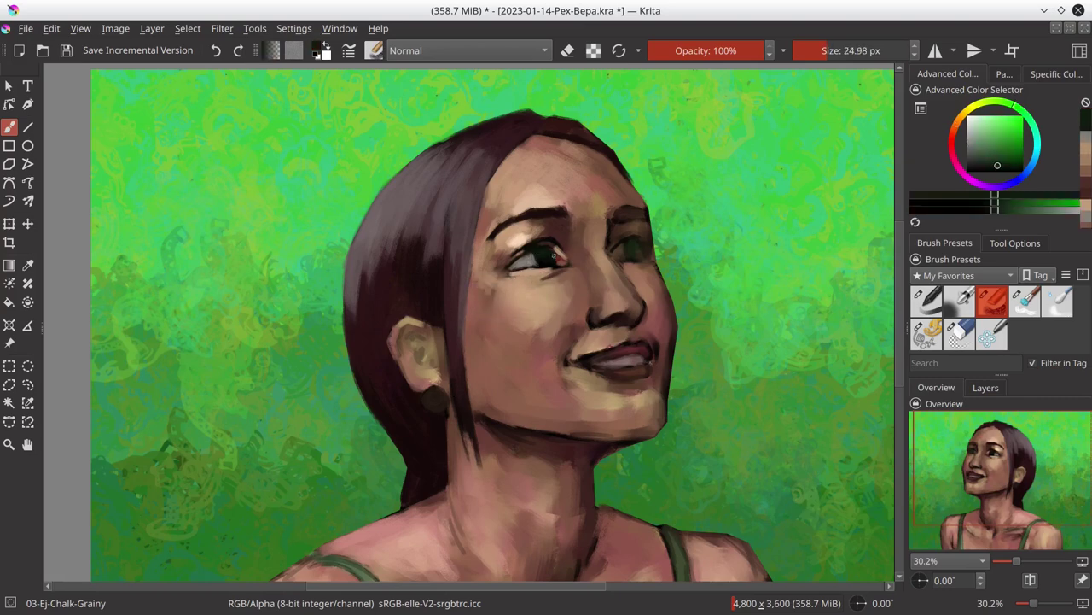
ctrl+click(555, 259)
ctrl+click(551, 260)
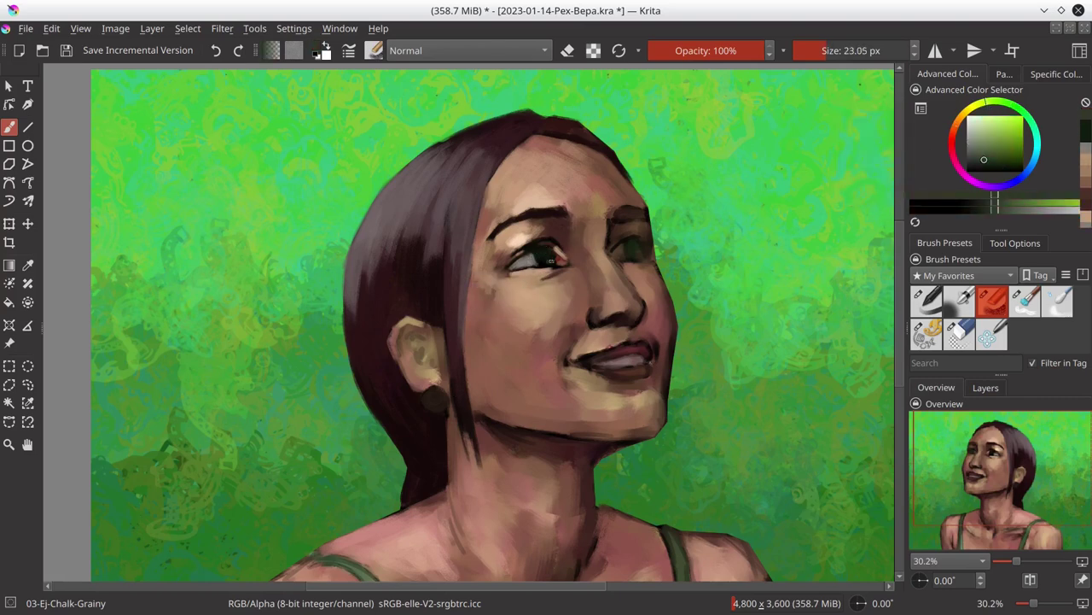
ctrl+click(553, 256)
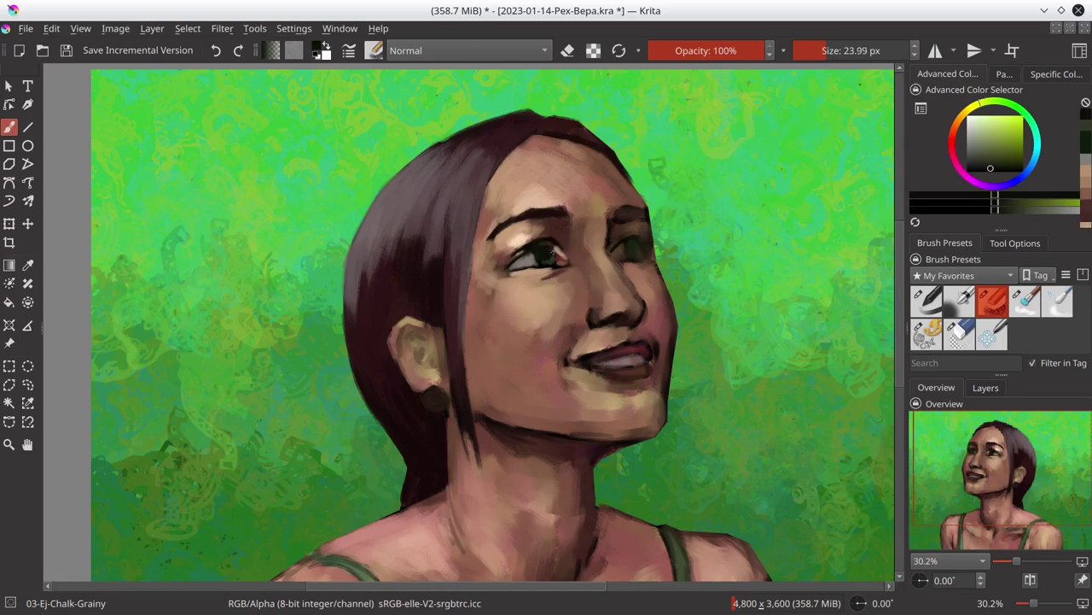
ctrl+click(551, 257)
ctrl+click(553, 256)
ctrl+click(553, 256)
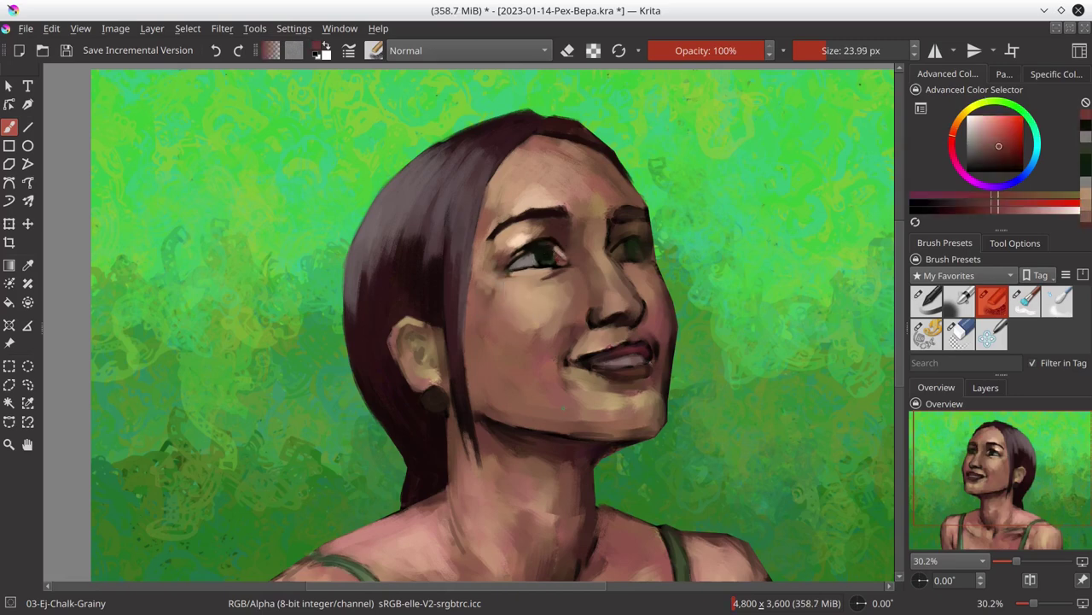
ctrl+click(553, 256)
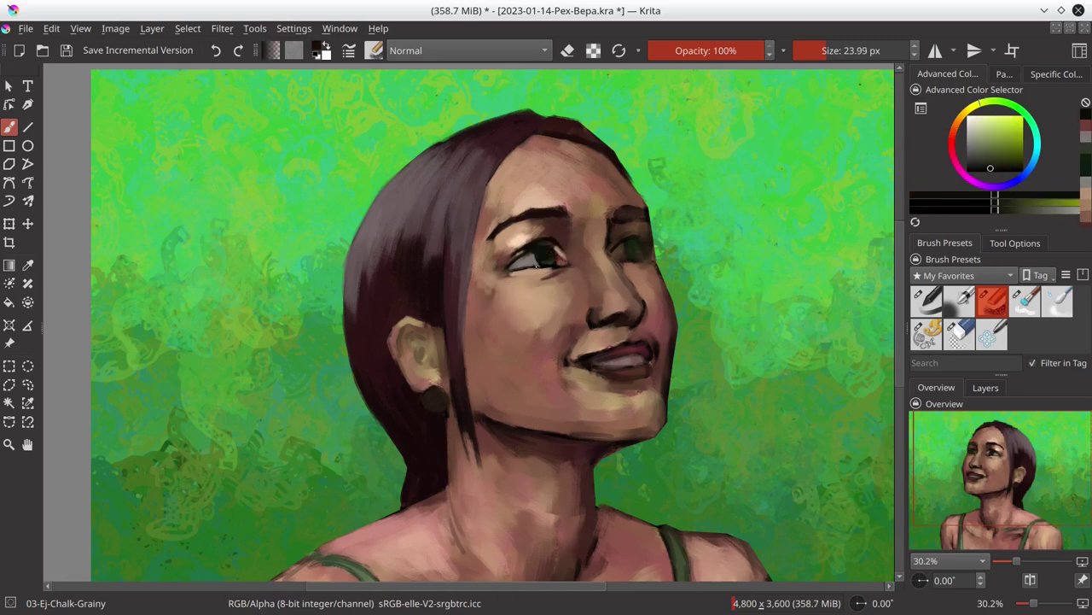
ctrl+click(563, 261)
Step: Paint light skin tone around the eye and bring the brush to 35.43 px
ctrl+click(555, 266)
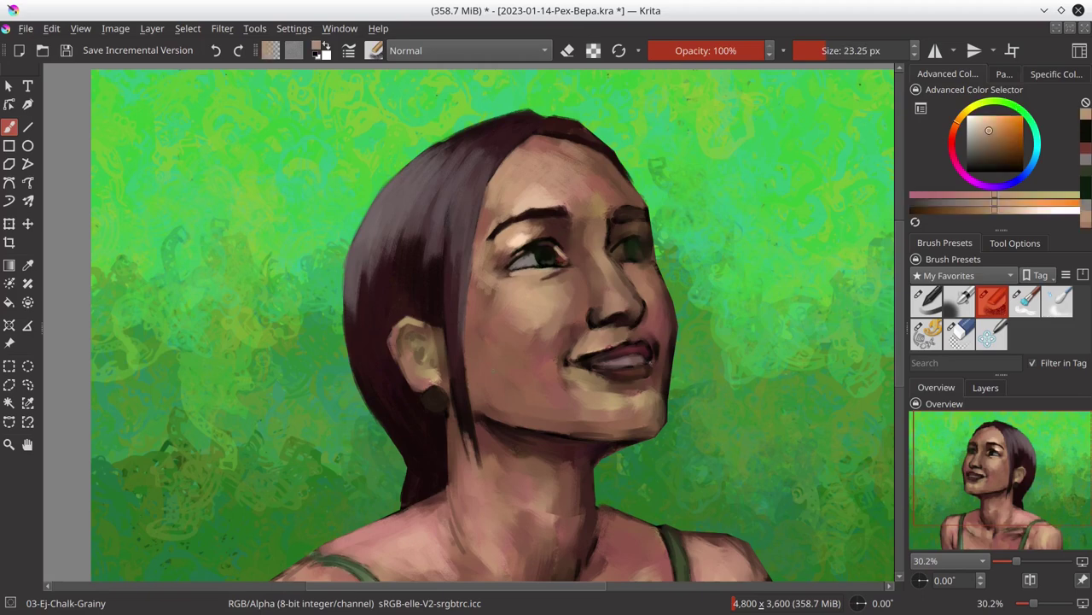
ctrl+click(560, 260)
ctrl+click(563, 261)
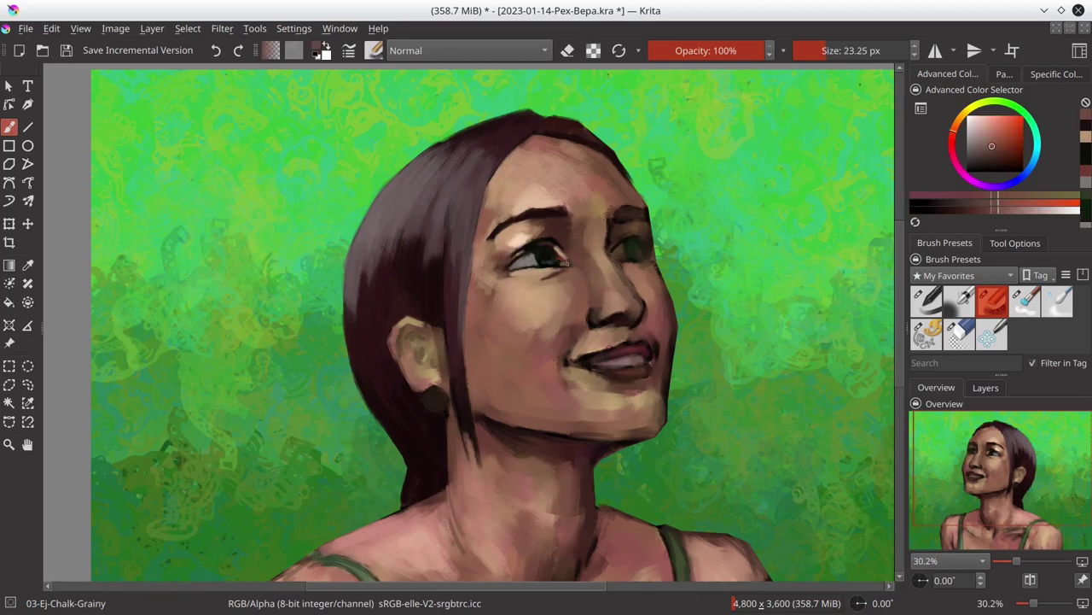
ctrl+click(568, 260)
key(bracketright)
Step: Paint dark reddish-brown shadow strokes on the cheek and face
ctrl+click(453, 300)
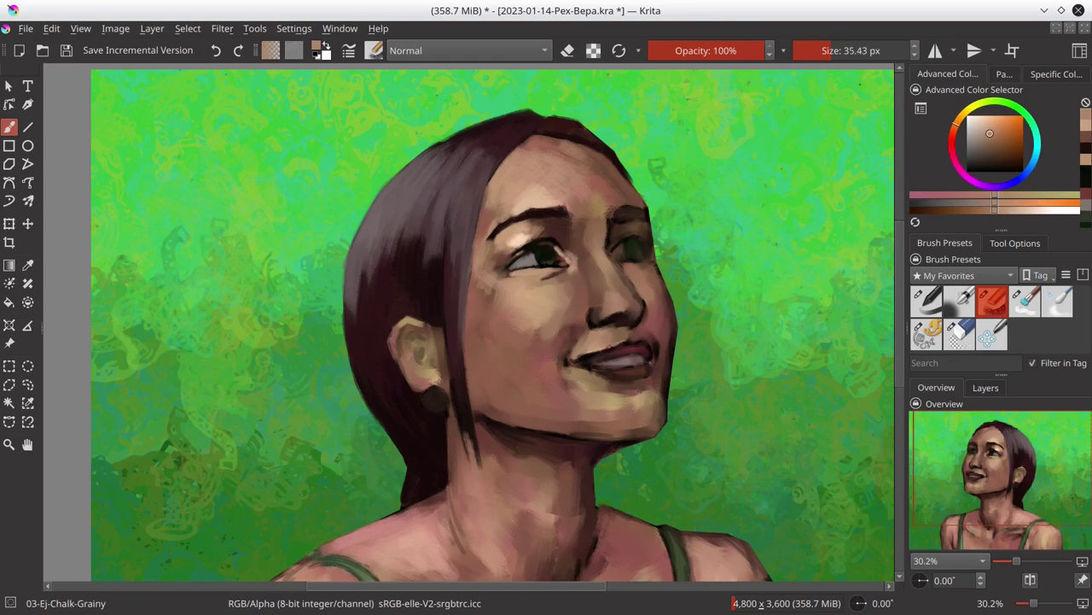
key(bracketright)
key(bracketright)
key(bracketright)
ctrl+click(583, 289)
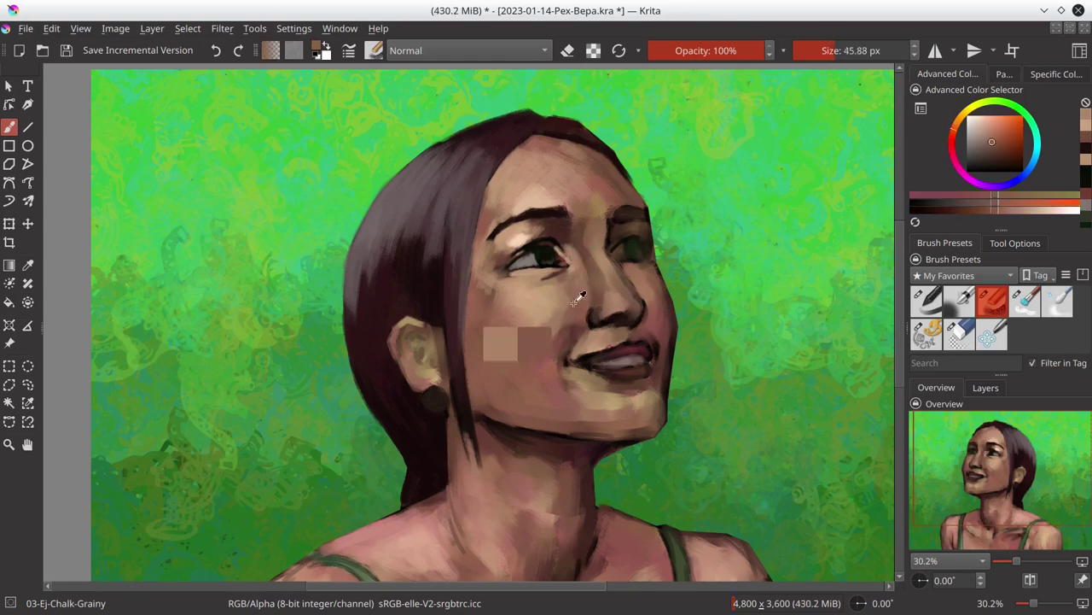
ctrl+click(576, 273)
key(bracketleft)
key(bracketleft)
key(bracketleft)
ctrl+click(566, 254)
key(bracketleft)
key(bracketleft)
key(bracketleft)
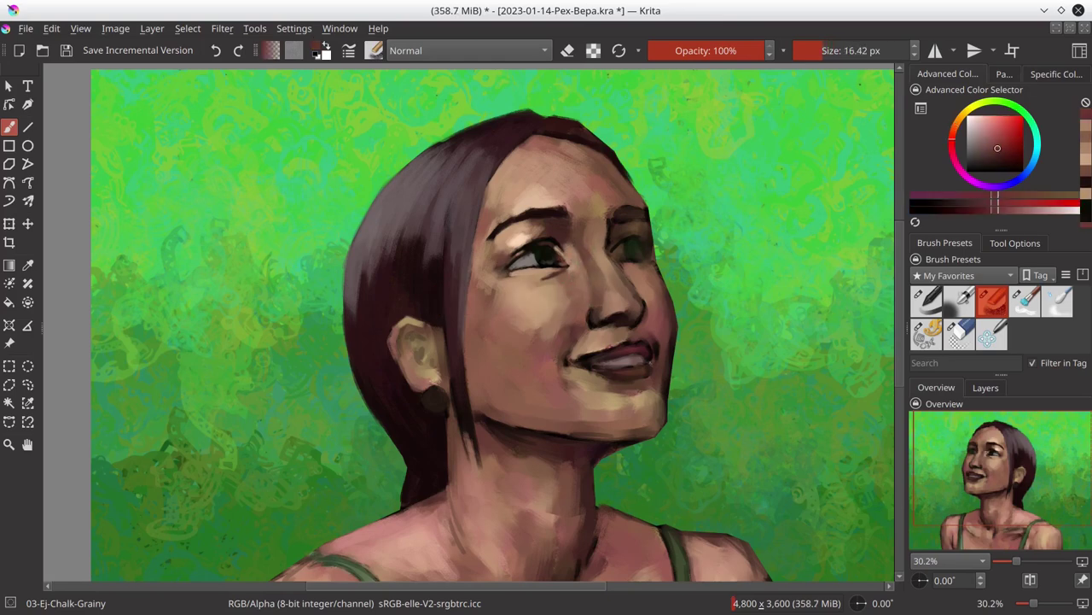
key(bracketleft)
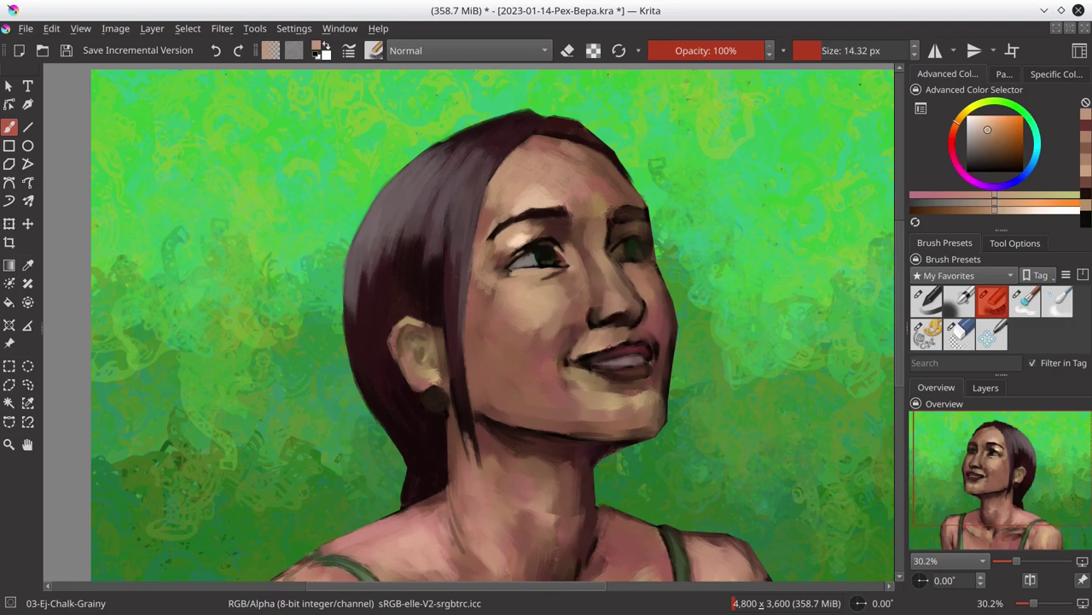
key(bracketright)
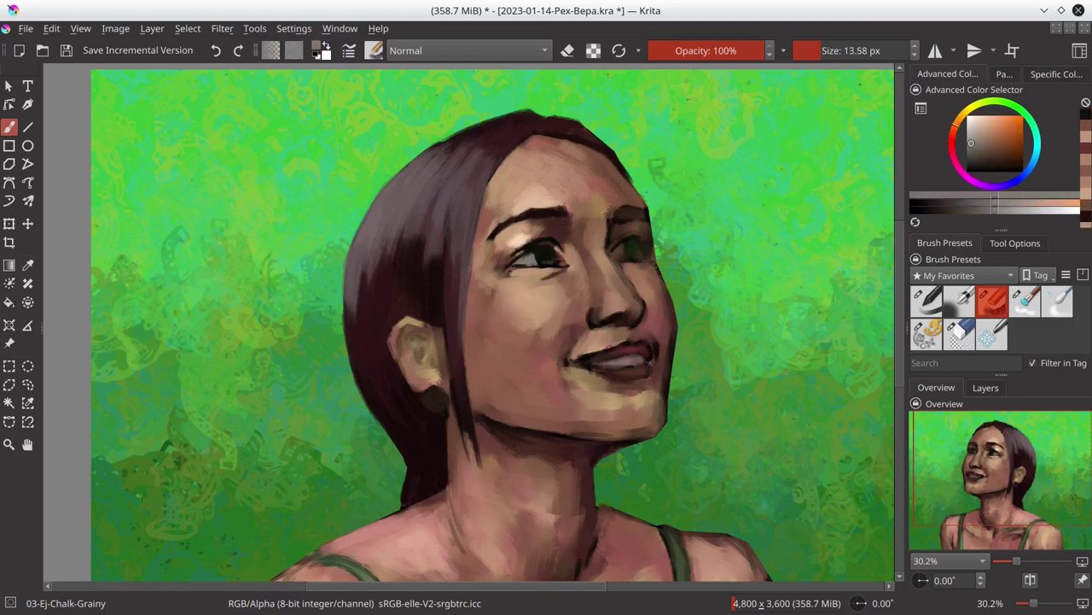
key(bracketright)
key(bracketright)
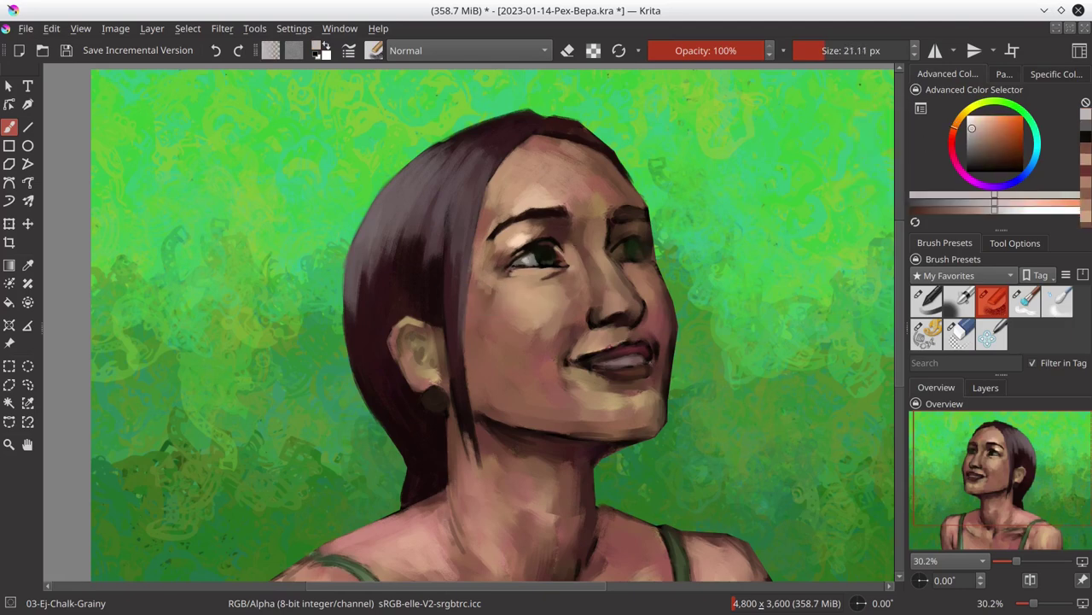
Step: Mirror the view to check the face, flip it back and save
click(1031, 581)
click(1031, 580)
key(ctrl+s)
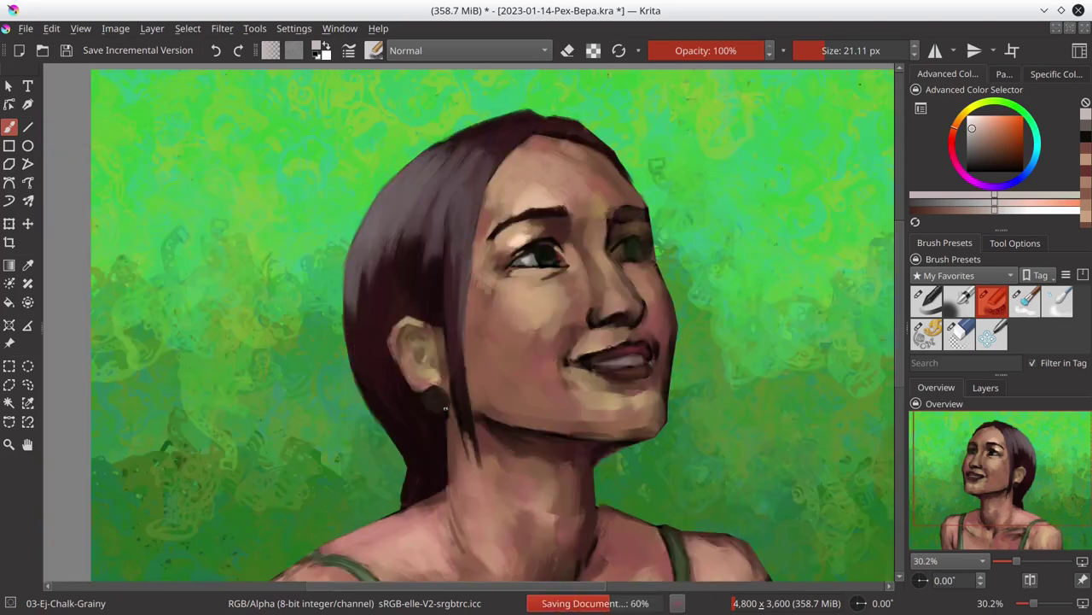
key(bracketright)
key(bracketright)
key(bracketright)
Step: Dab light skin near the eye and sample lighter and darker face tones
ctrl+click(493, 248)
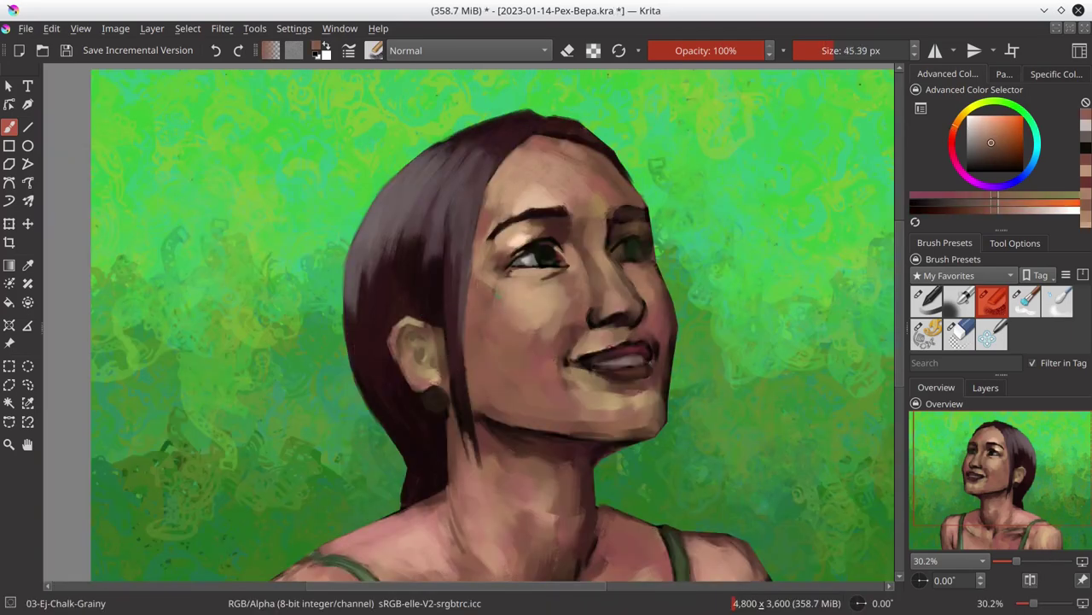
key(bracketright)
key(bracketright)
click(491, 257)
key(bracketleft)
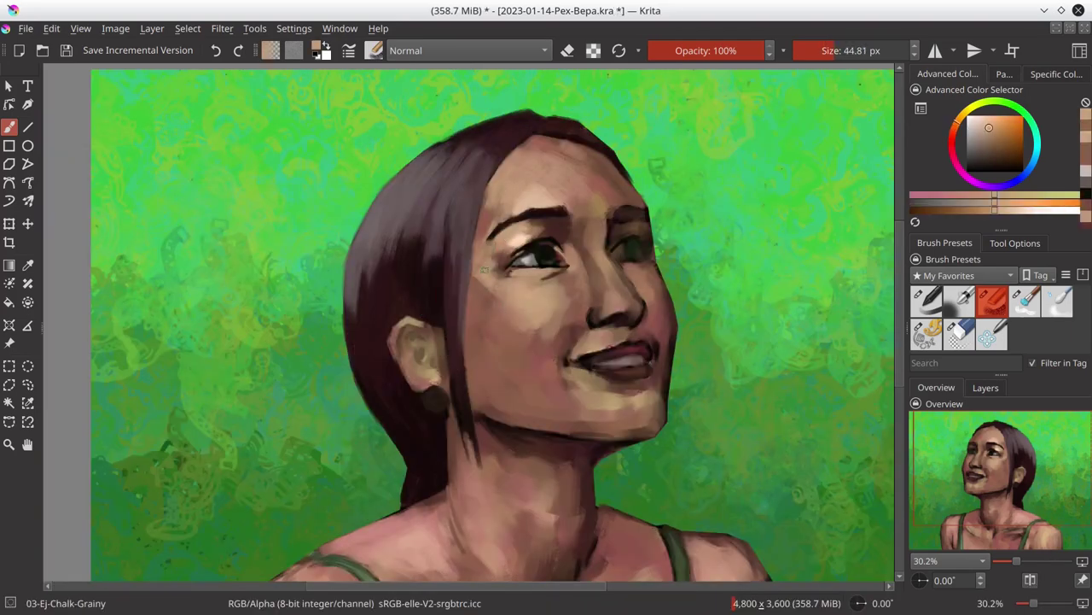
ctrl+click(475, 205)
ctrl+click(482, 299)
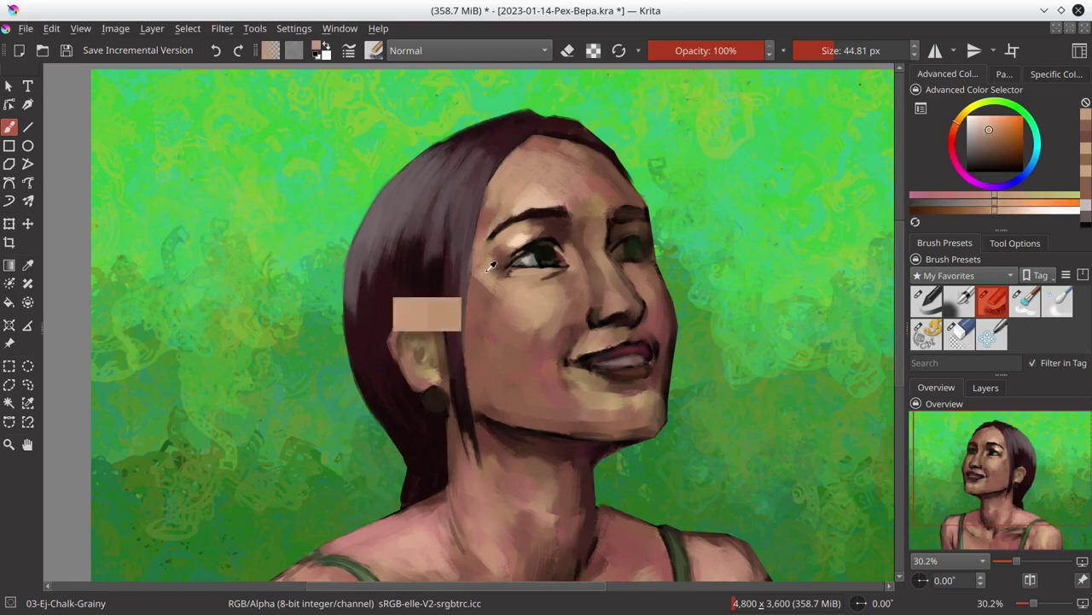
key(bracketright)
ctrl+click(547, 348)
key(bracketright)
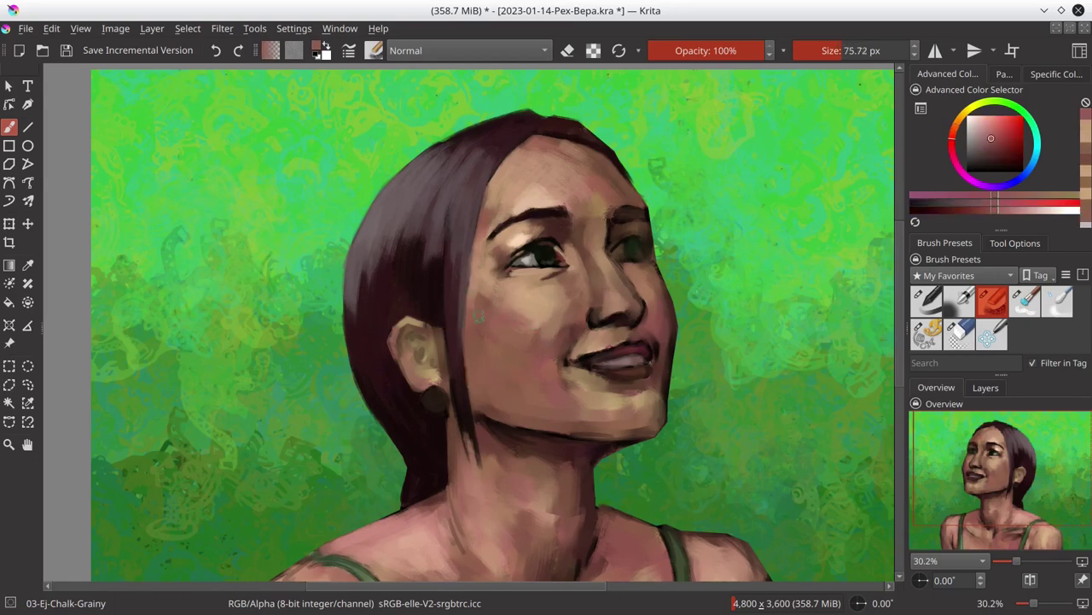
ctrl+click(506, 309)
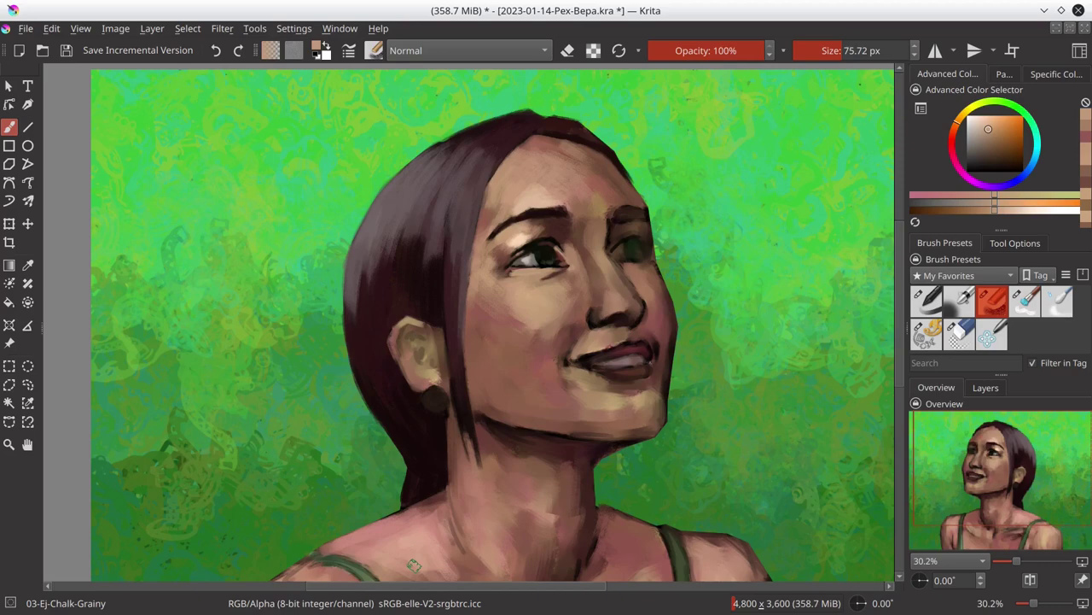
Step: Sample dark brown from the eyebrow and light skin tones below the brow
key(bracketleft)
key(bracketleft)
key(bracketleft)
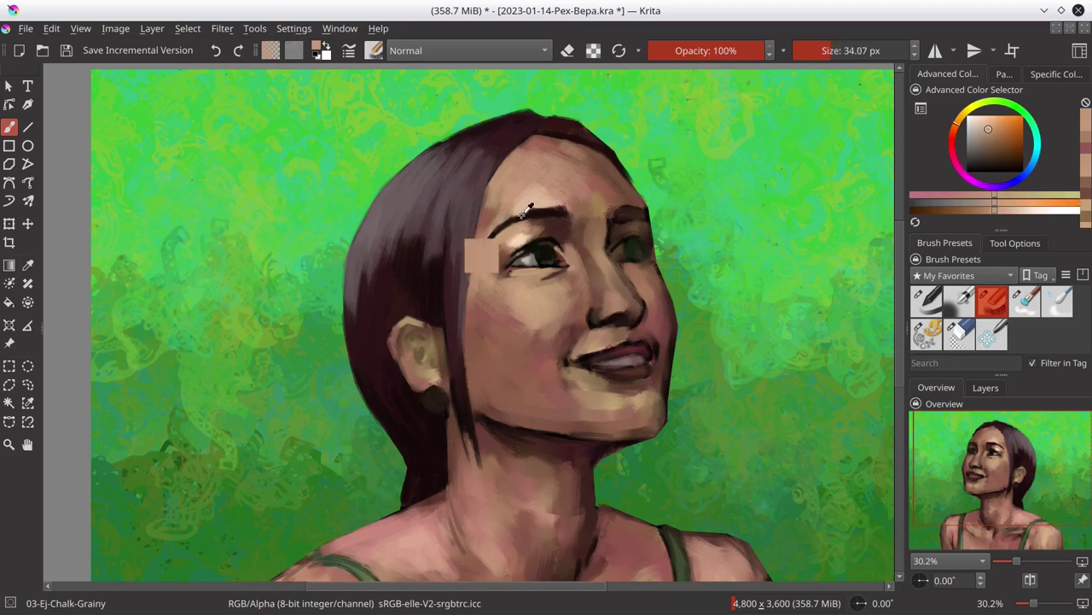
ctrl+click(515, 207)
ctrl+click(608, 213)
key(bracketright)
key(bracketright)
key(bracketright)
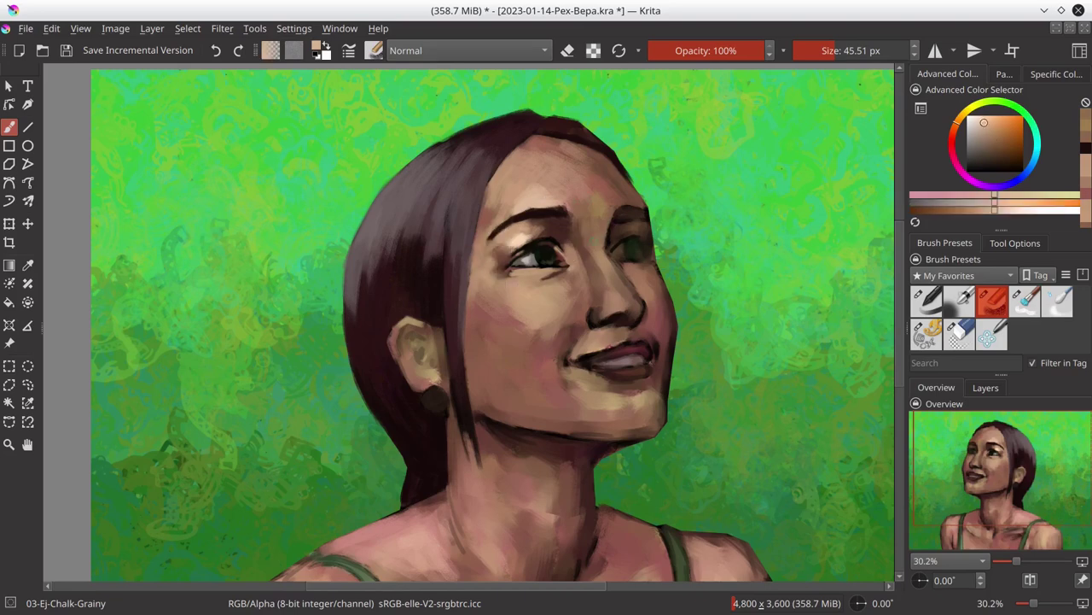
ctrl+click(611, 251)
key(bracketleft)
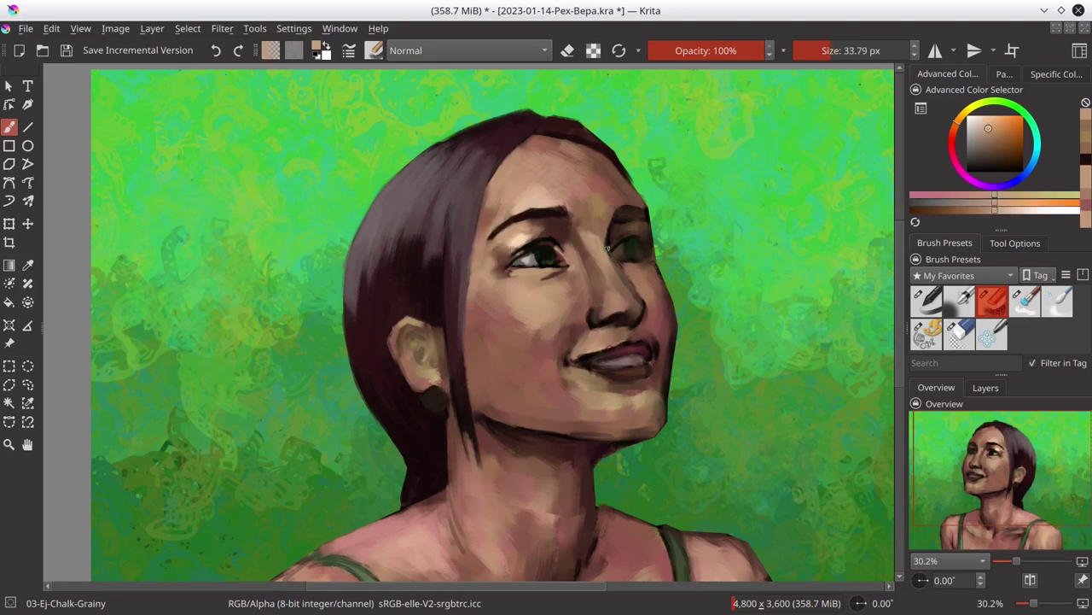
Step: Paint a light stroke on the cheek, then save the portrait
ctrl+click(641, 243)
ctrl+click(628, 281)
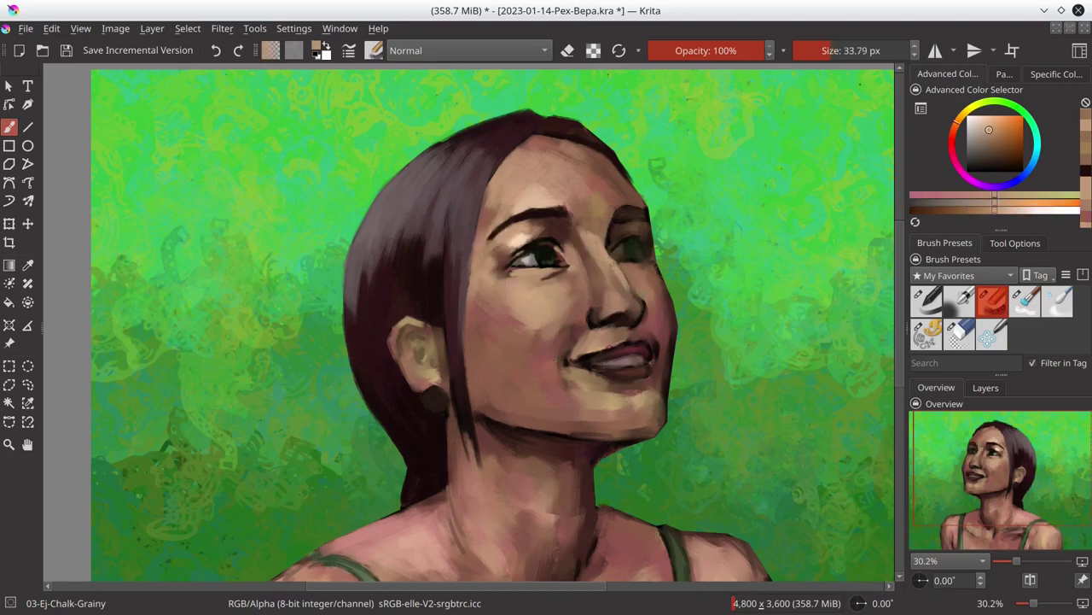
drag(616, 294, 634, 274)
key(bracketright)
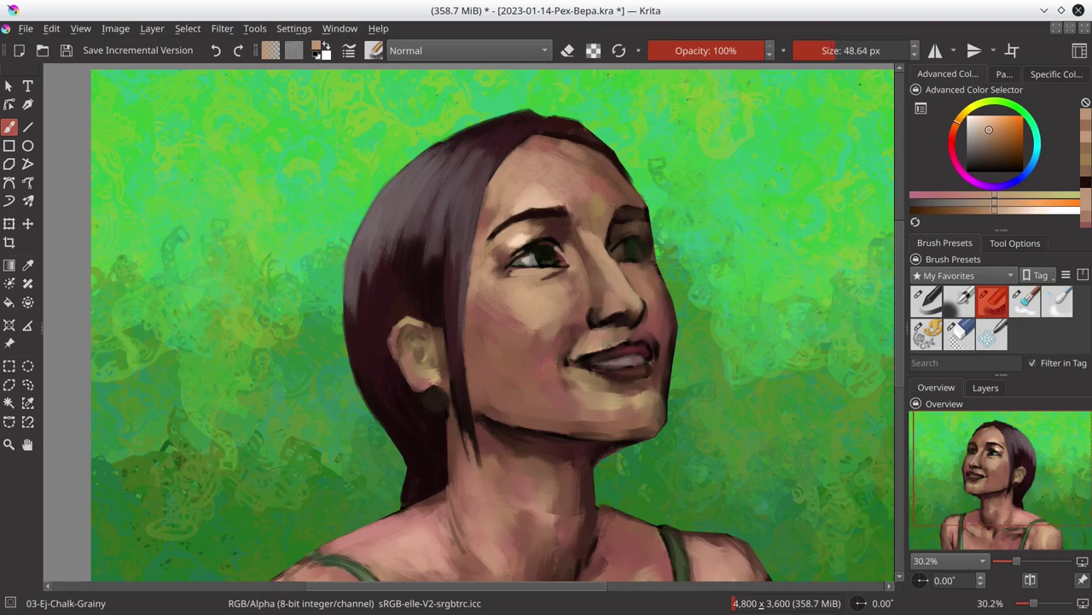
ctrl+click(621, 212)
key(bracketleft)
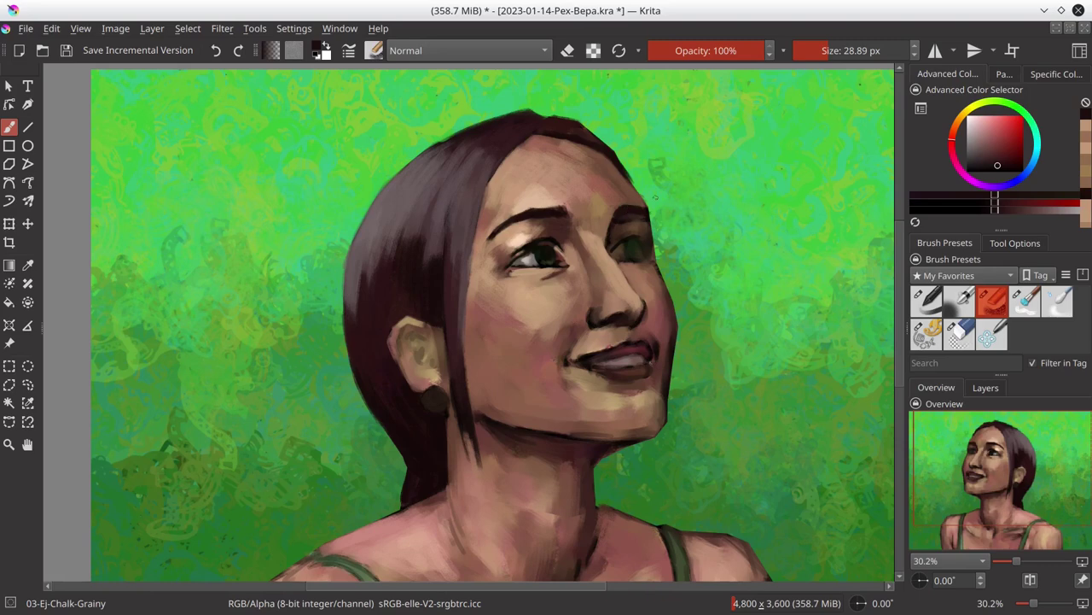
key(ctrl+s)
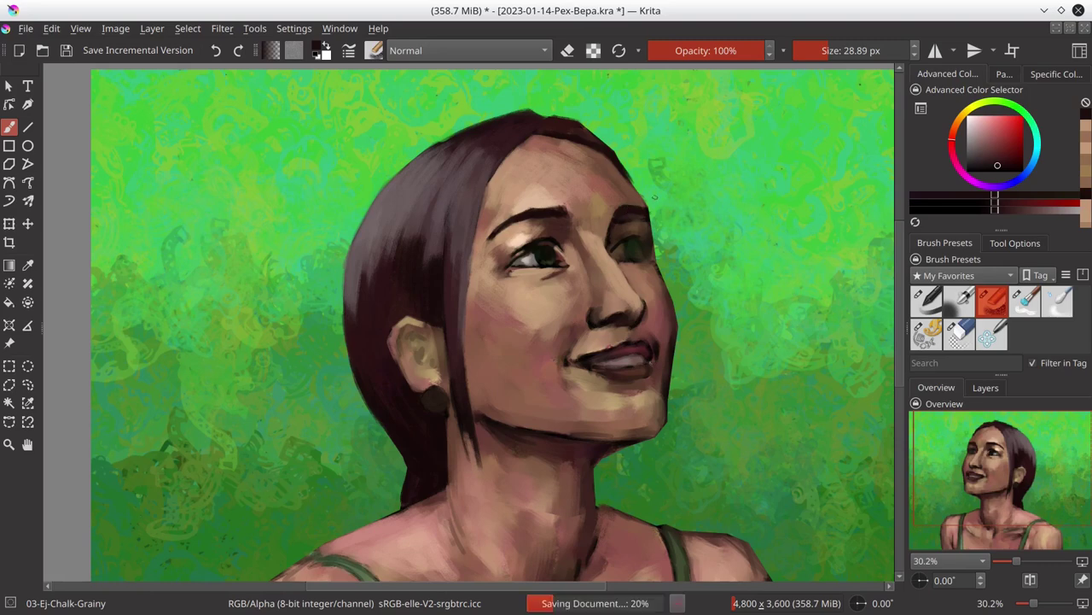
Step: Sample light skin and near-black eye tones, resizing the chalk brush for fine detail
ctrl+click(593, 220)
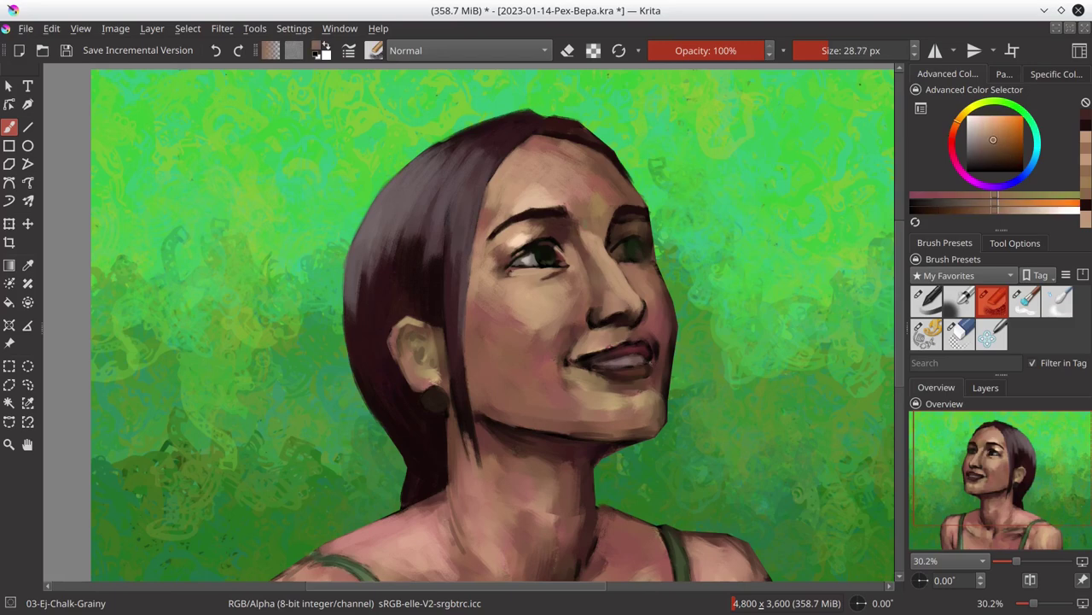
key(bracketright)
ctrl+click(597, 222)
ctrl+click(547, 236)
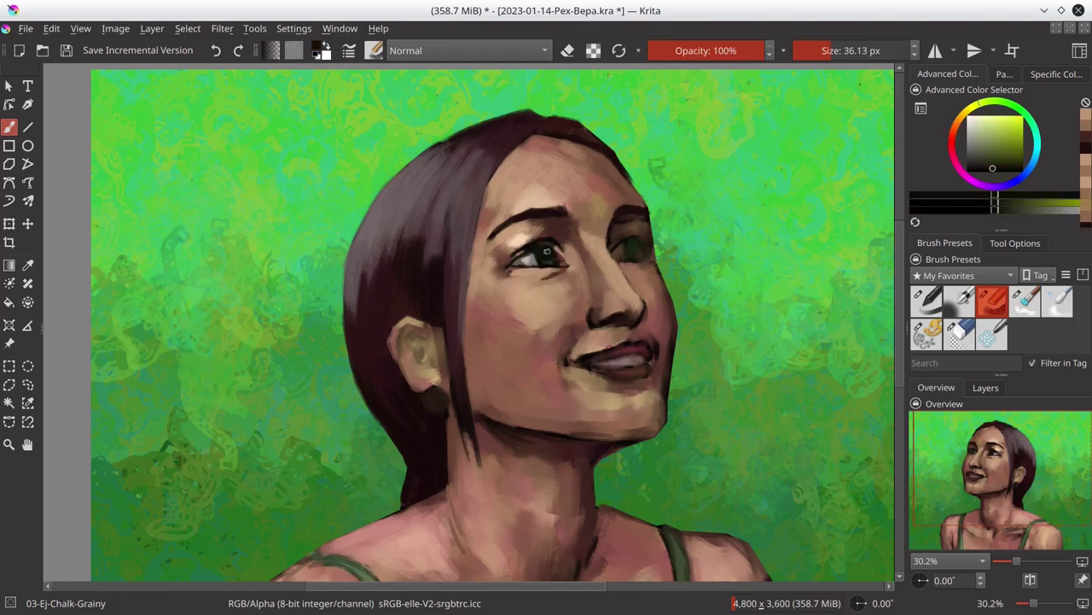
key(bracketleft)
key(bracketleft)
ctrl+click(544, 225)
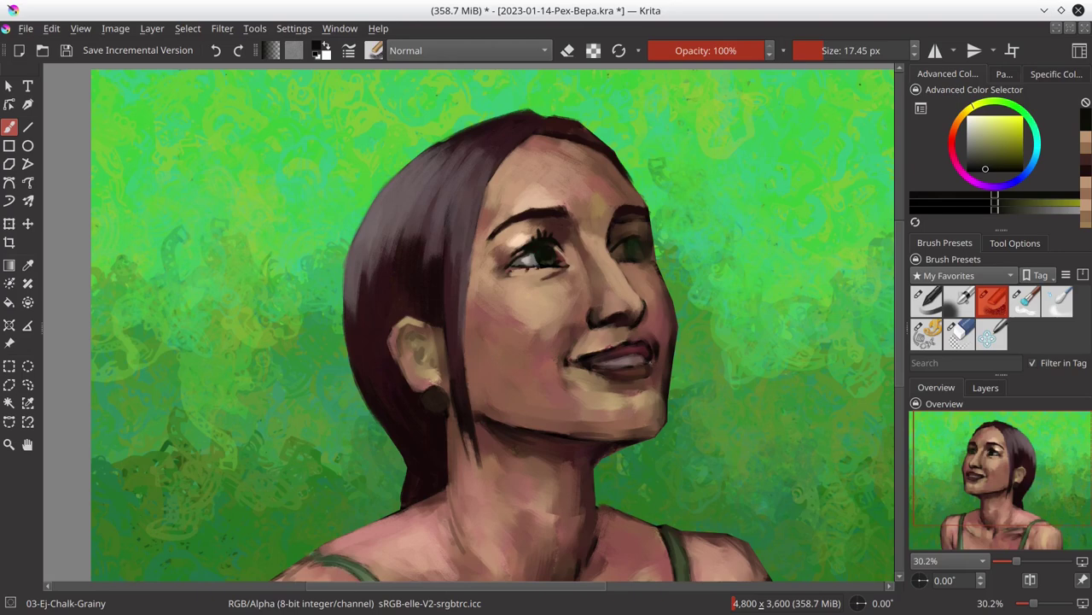
Step: Touch up the eye with grey-green, dark brown and light yellow-green tones
ctrl+click(543, 249)
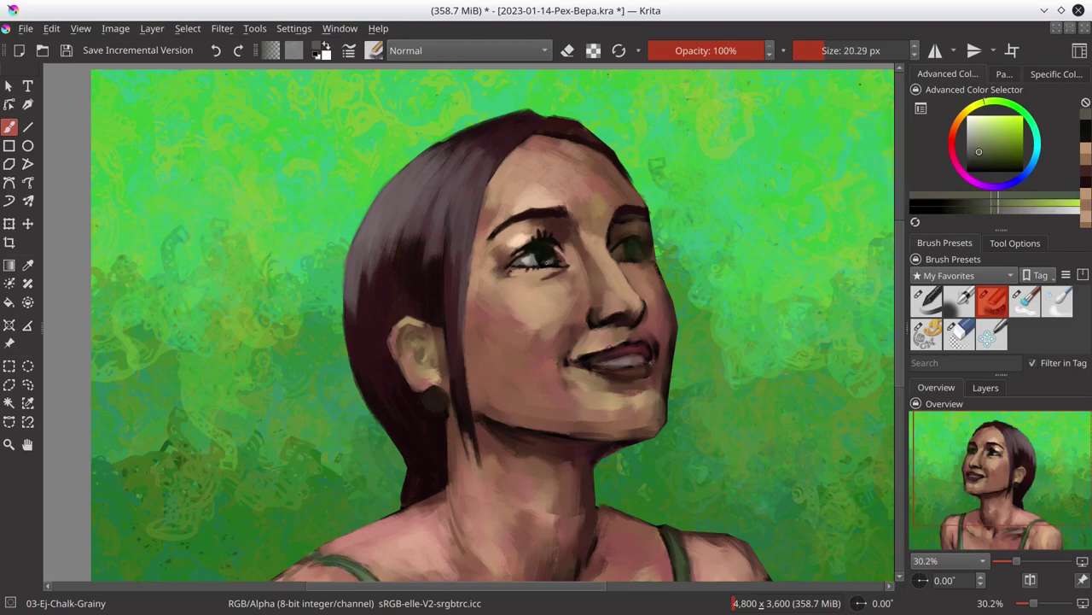
ctrl+click(550, 256)
ctrl+click(862, 162)
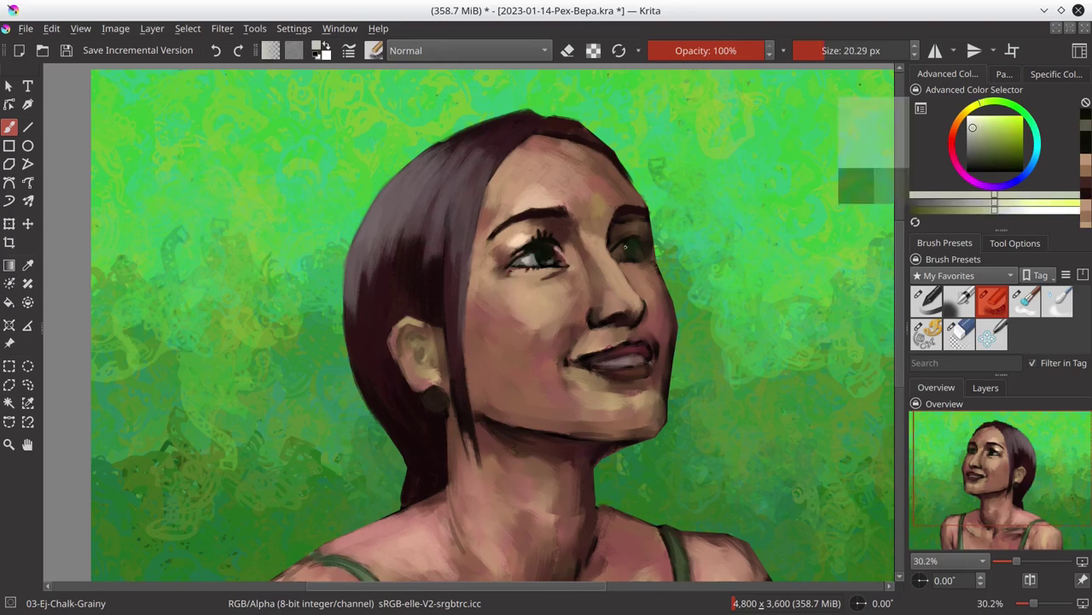
key(bracketleft)
ctrl+click(862, 163)
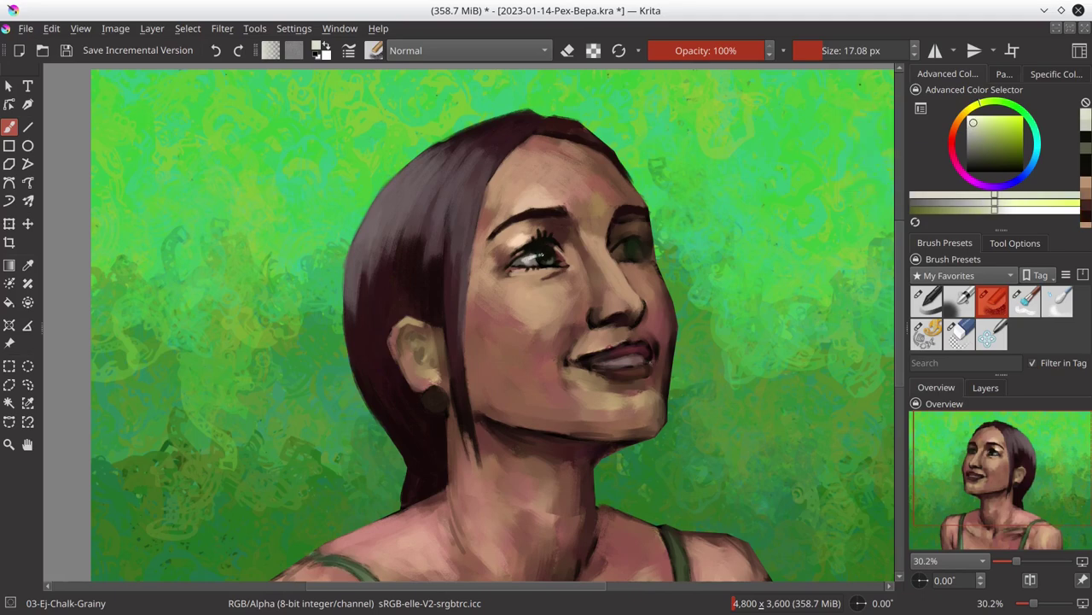
ctrl+click(559, 211)
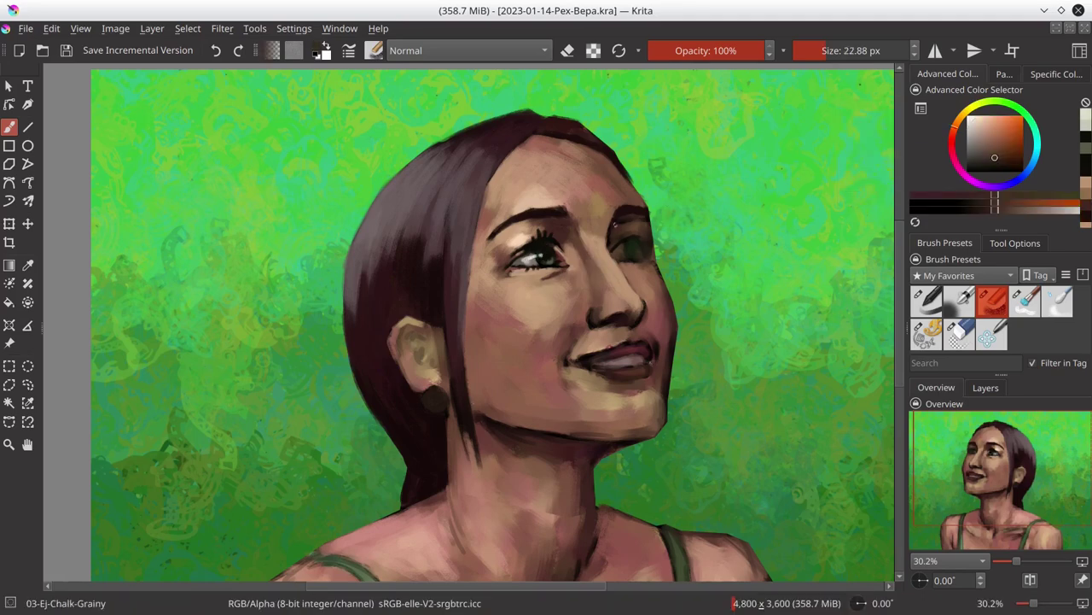
key(bracketright)
ctrl+click(548, 217)
Step: Shade beside the nose with a darker skin tone using a larger brush
key(bracketright)
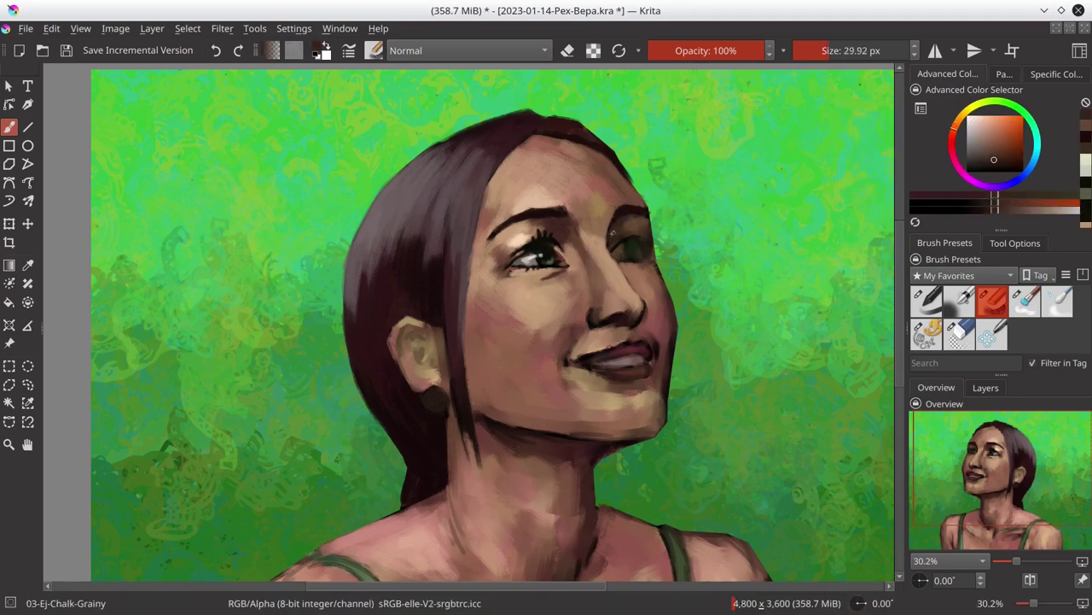
key(bracketright)
ctrl+click(602, 265)
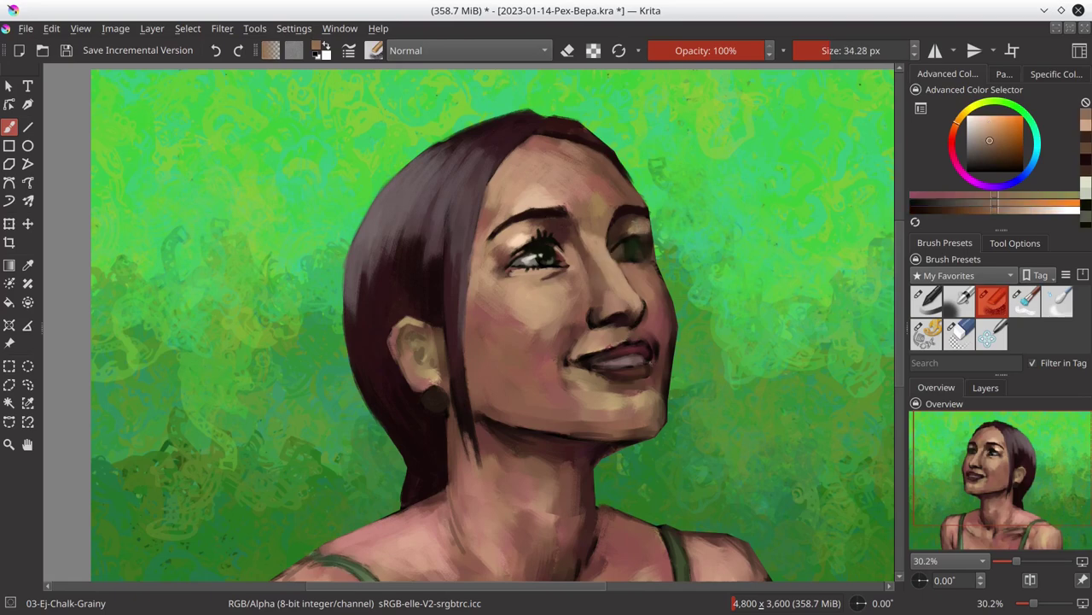
key(bracketleft)
key(bracketleft)
key(bracketleft)
ctrl+click(619, 246)
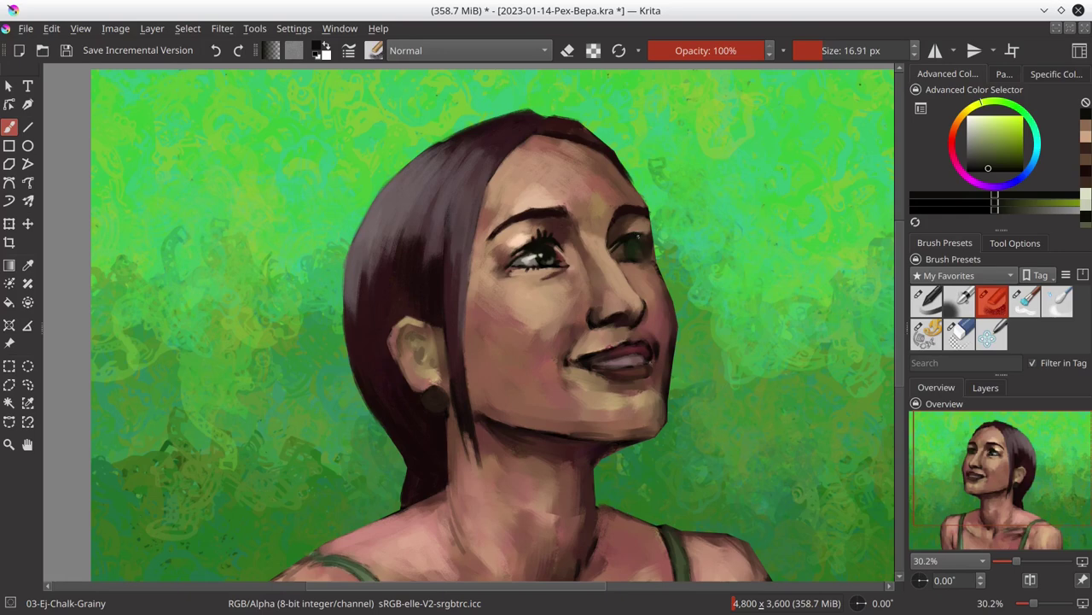
ctrl+click(636, 261)
Step: Add dark reddish-brown and warm brown skin strokes, then save the painting
key(bracketright)
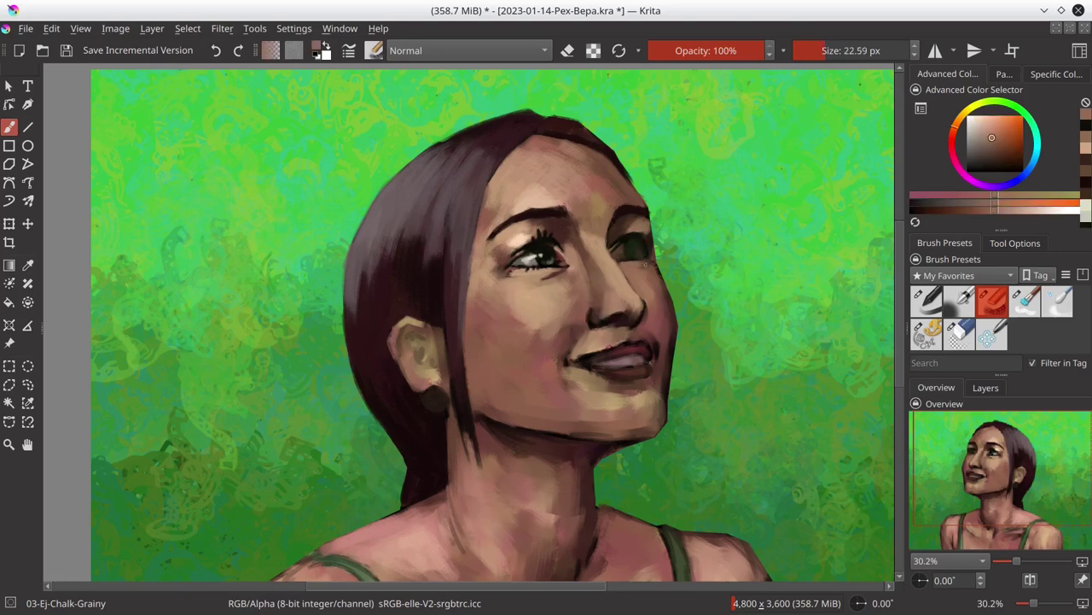
ctrl+click(651, 249)
key(bracketright)
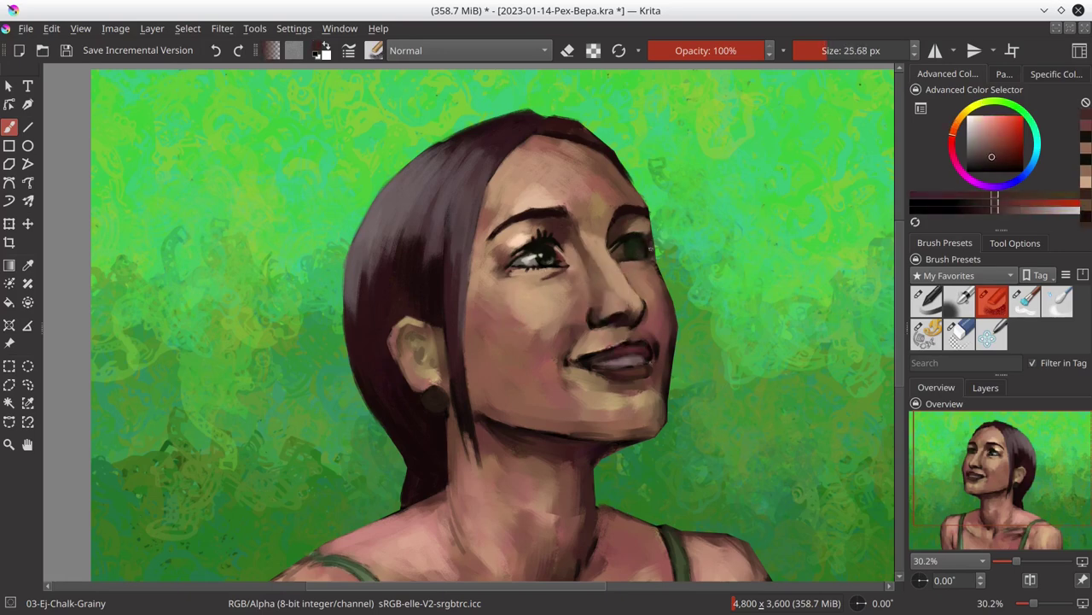
ctrl+click(644, 217)
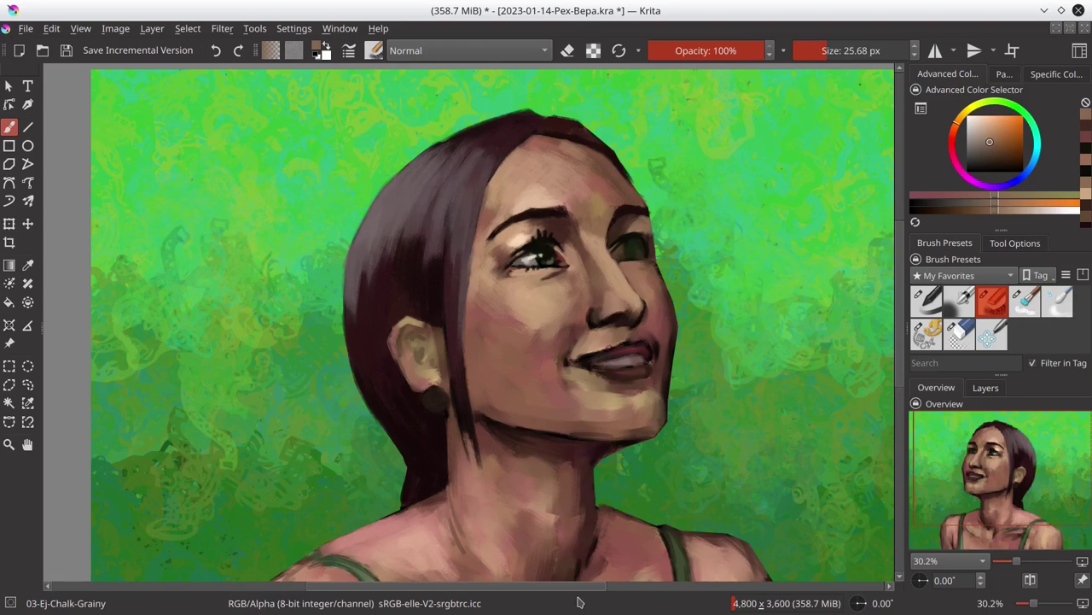
key(ctrl+s)
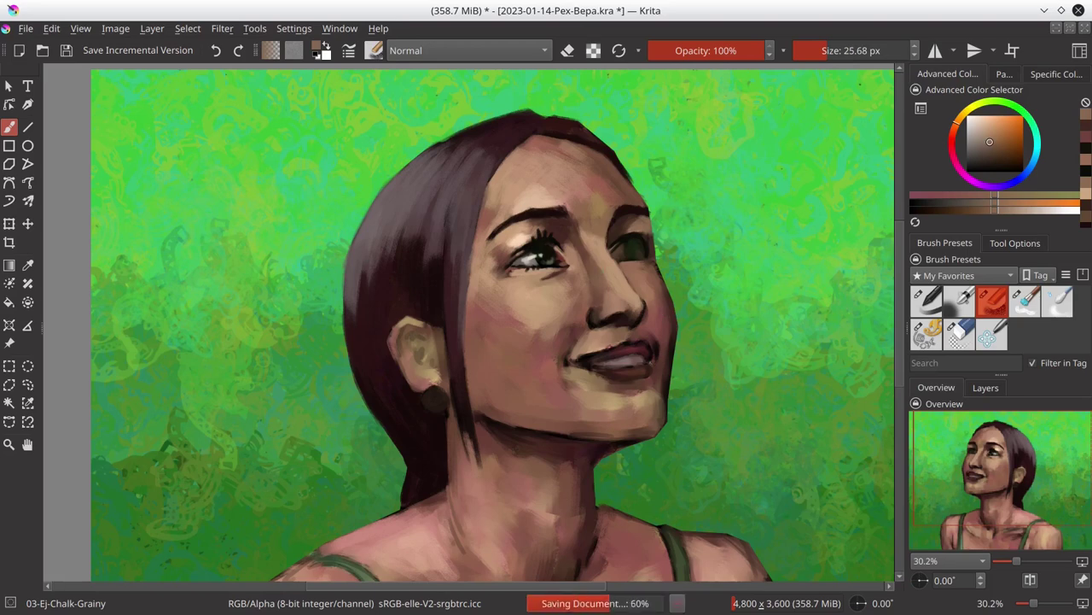
Step: Paint darker shading dabs on the face with resampled darker tones
ctrl+click(593, 309)
key(bracketleft)
key(bracketleft)
ctrl+click(483, 299)
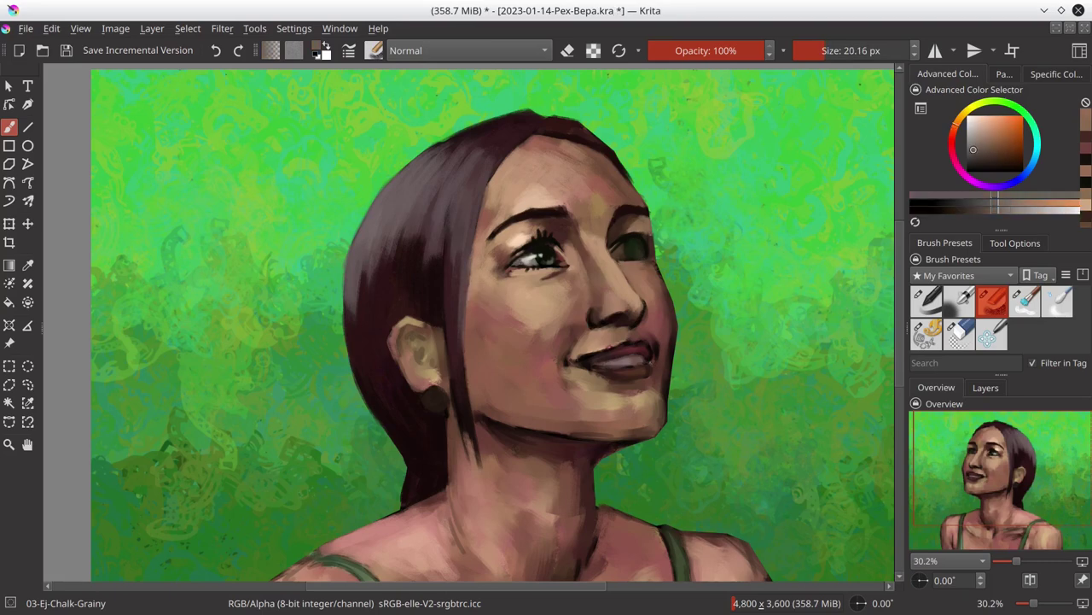
key(bracketright)
key(bracketright)
click(627, 253)
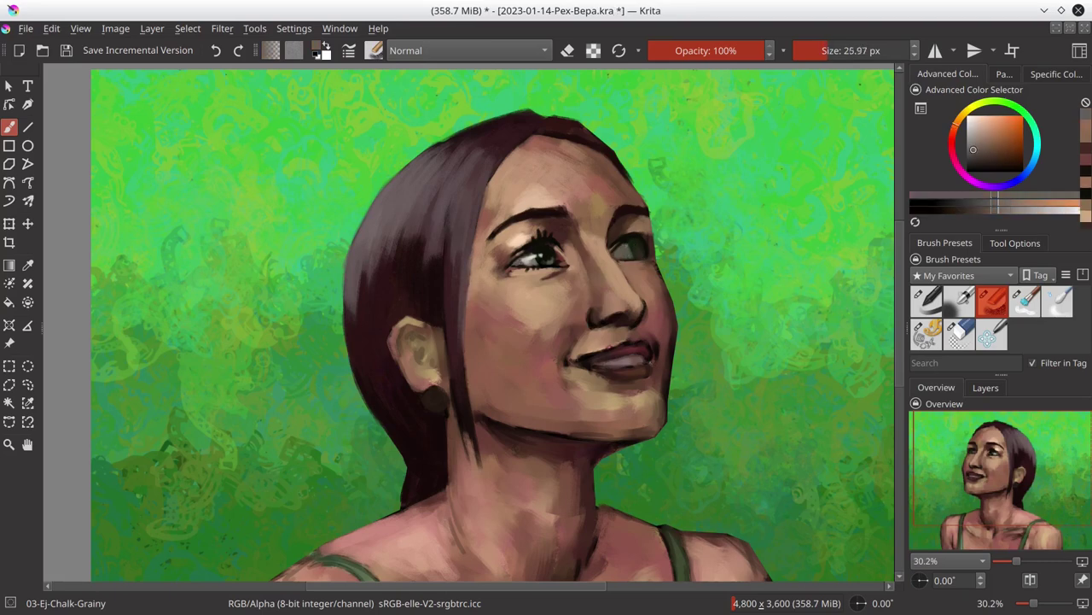
Step: Darken part of the eye with small dark olive and greyish-green dabs
ctrl+click(636, 248)
key(bracketleft)
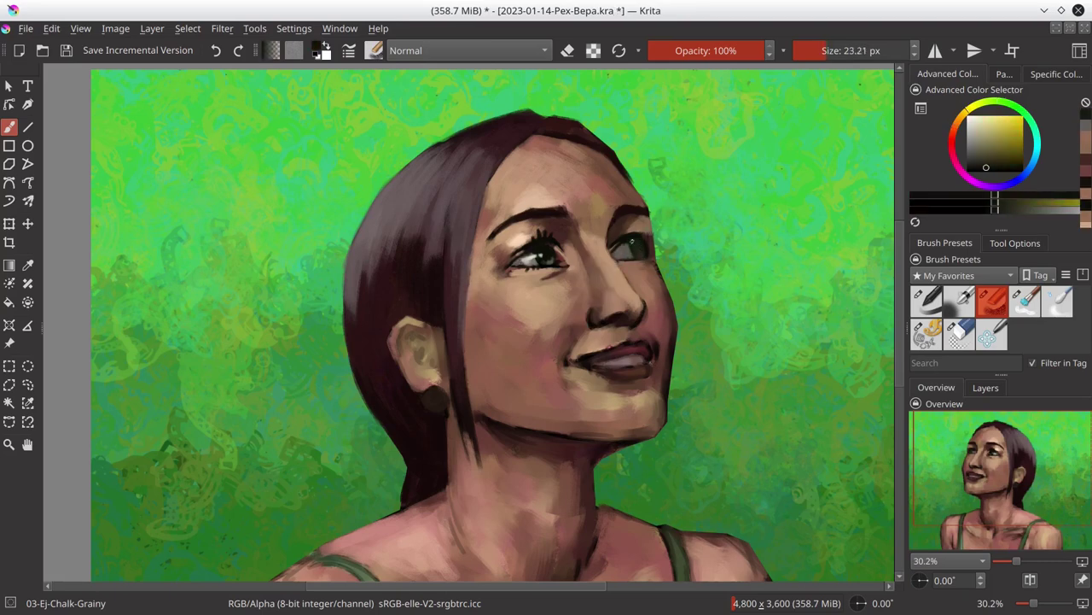
ctrl+click(640, 243)
click(640, 243)
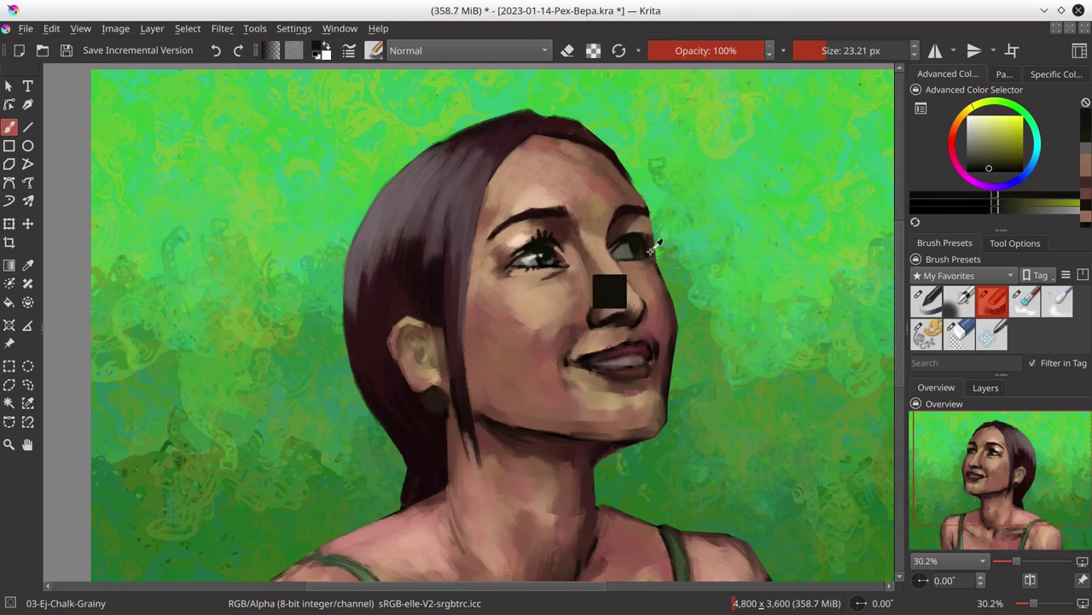
ctrl+click(556, 254)
key(bracketleft)
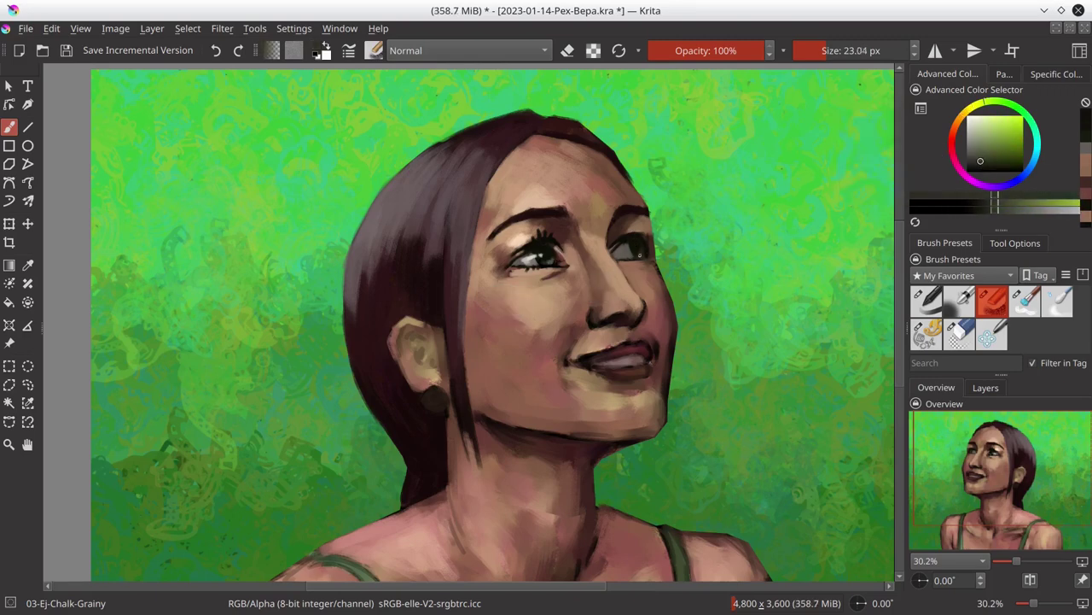
key(bracketleft)
key(bracketleft)
Step: Work orange skin tones around the eye, then save the painting
ctrl+click(646, 244)
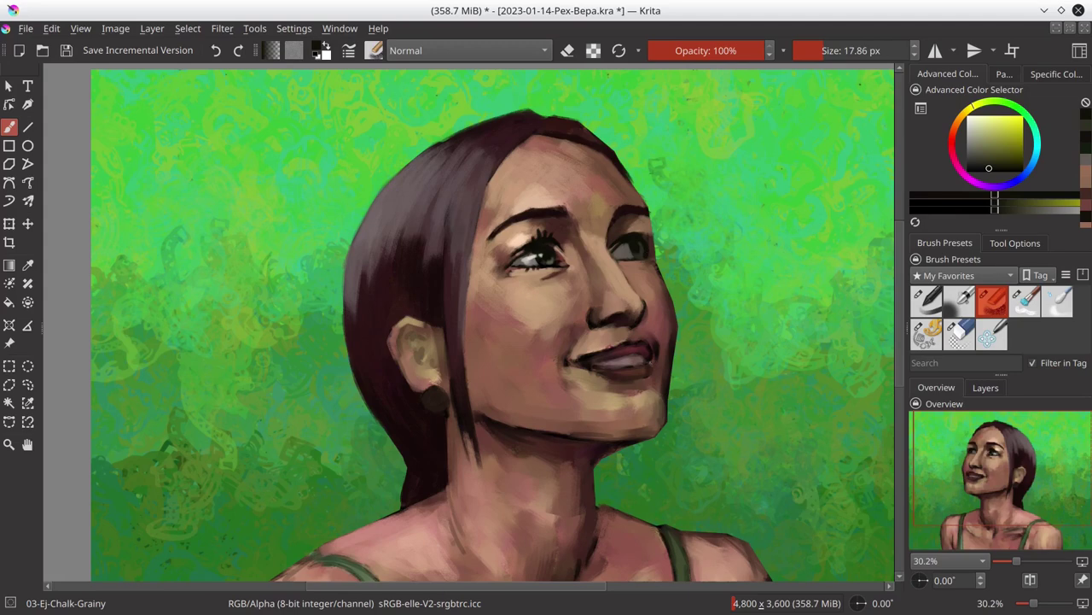
key(bracketright)
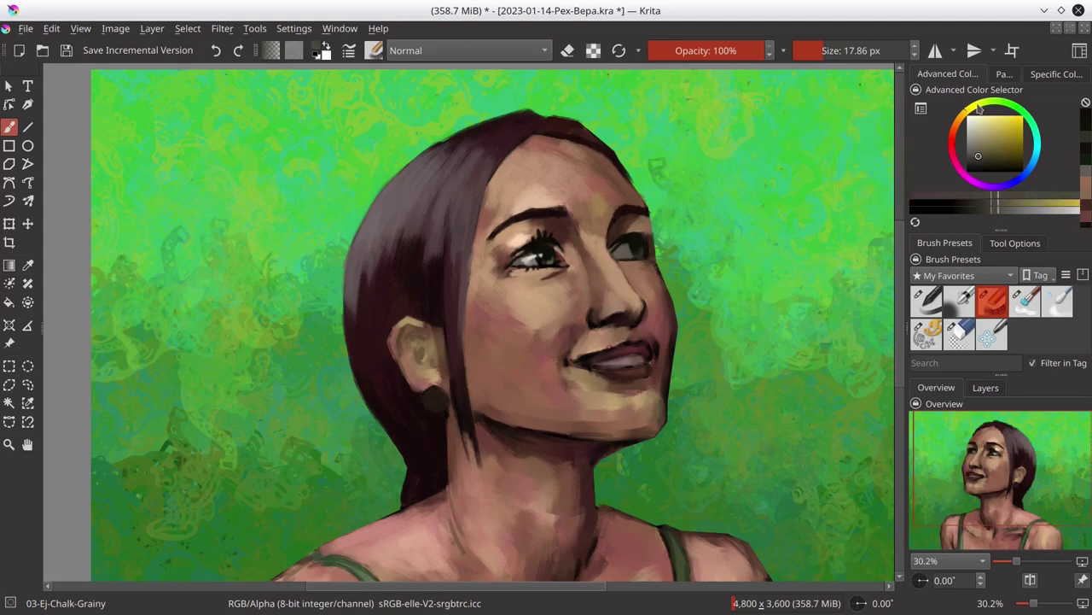
ctrl+click(641, 251)
ctrl+click(636, 249)
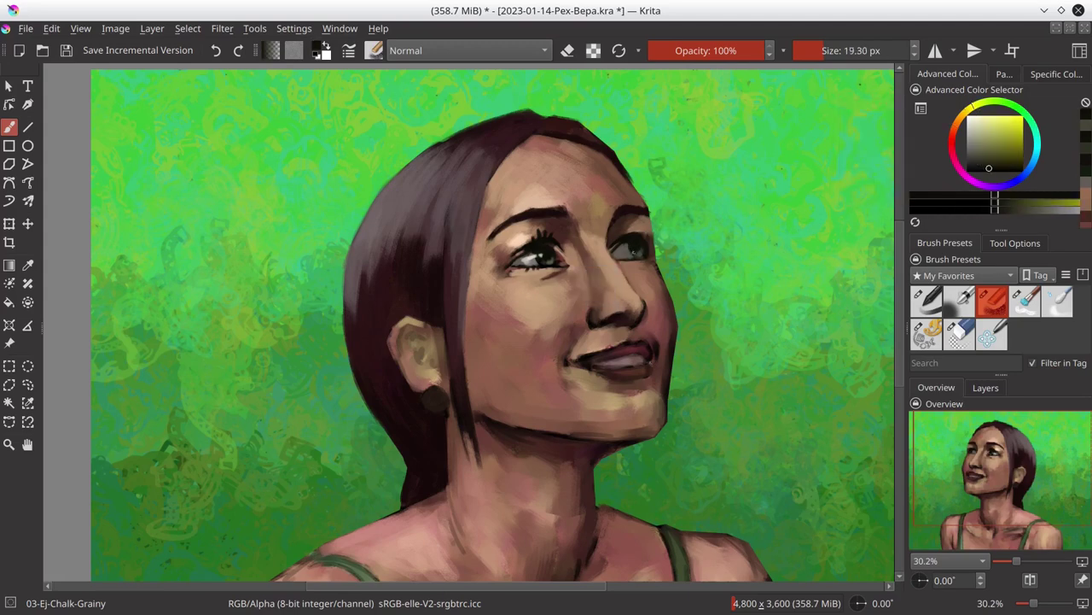
ctrl+click(636, 249)
ctrl+click(636, 249)
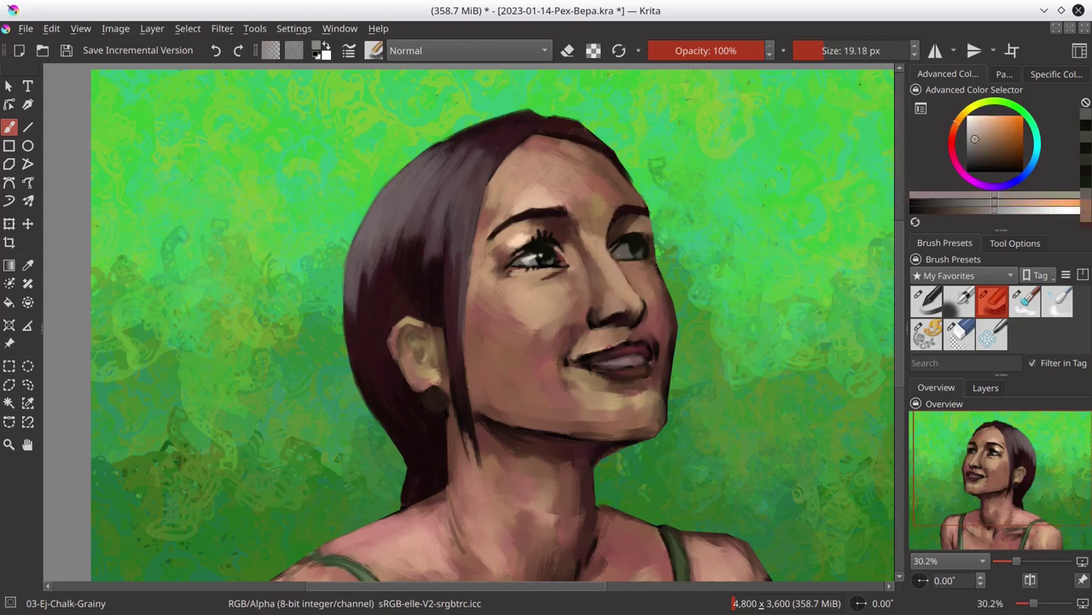
ctrl+click(641, 258)
key(bracketright)
key(bracketright)
key(bracketright)
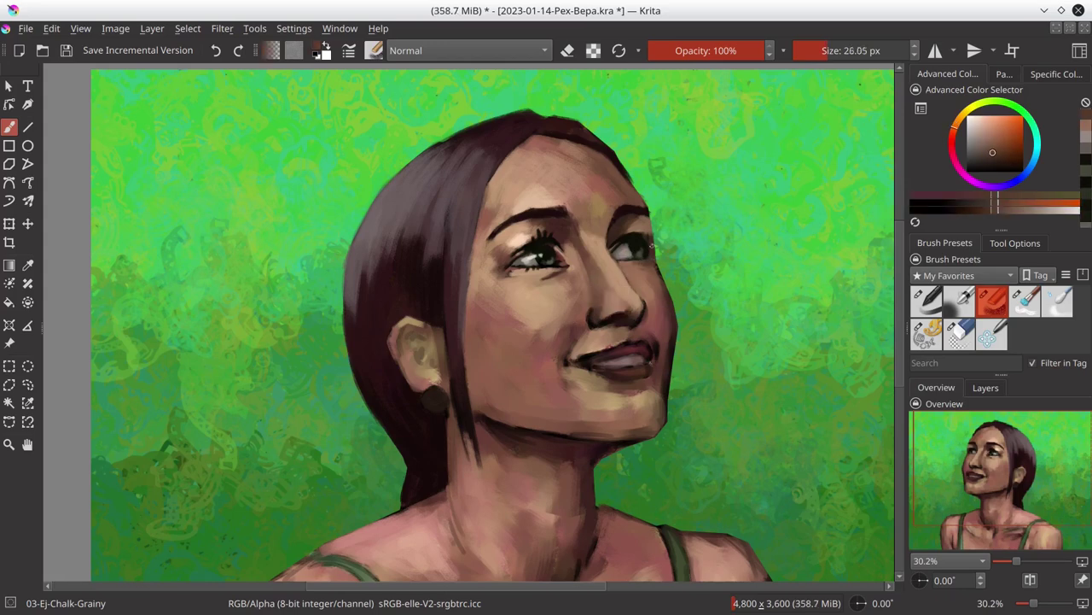
key(ctrl+s)
Step: Refine small details with yellow-green, near-black olive and skin tones
ctrl+click(649, 250)
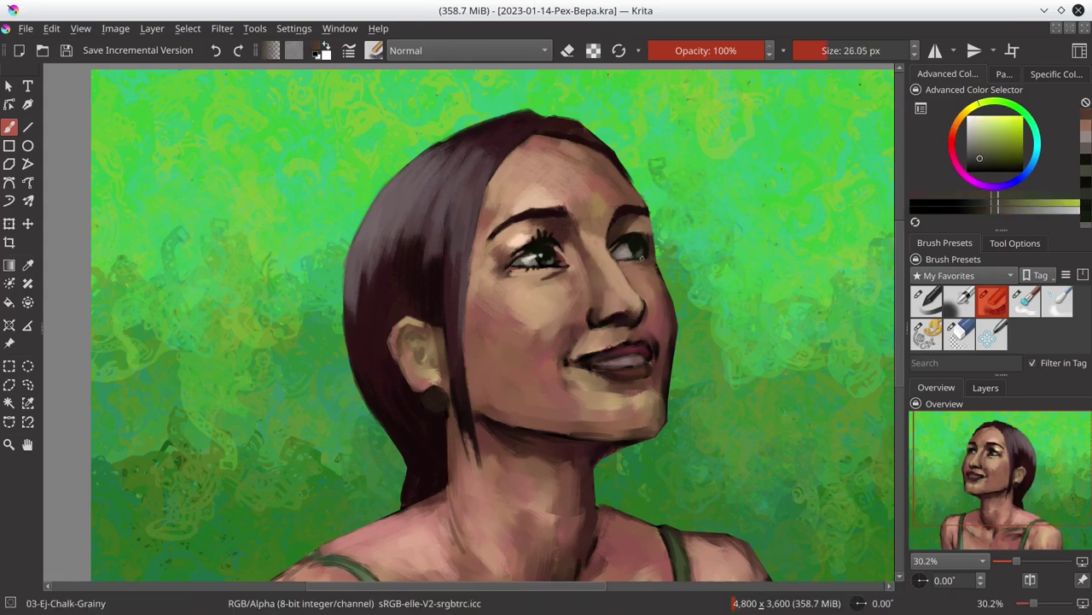
key(bracketleft)
key(bracketleft)
key(bracketleft)
ctrl+click(637, 250)
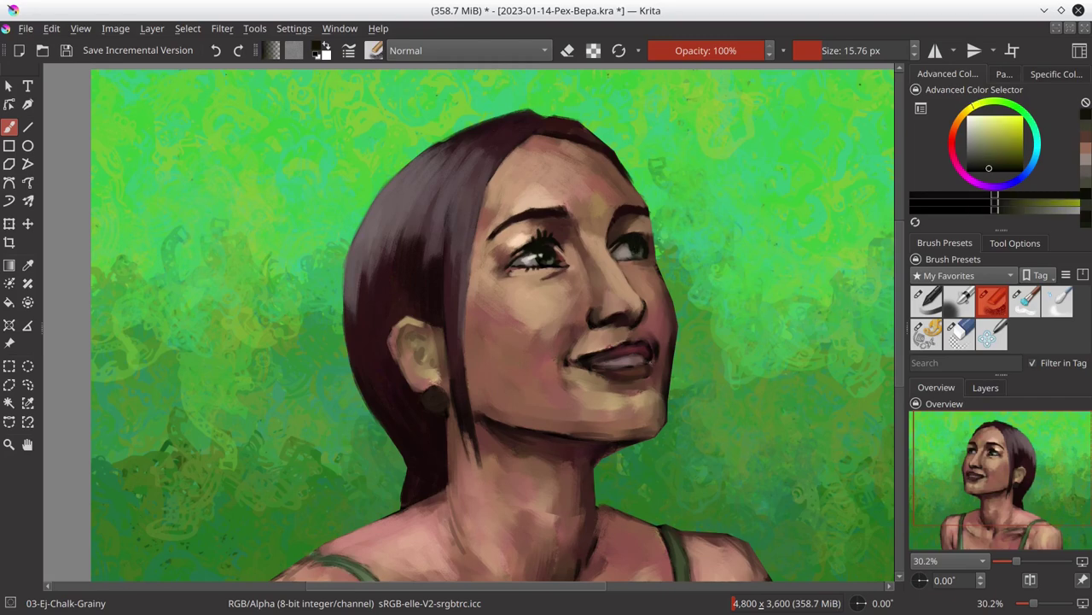
ctrl+click(645, 230)
key(bracketright)
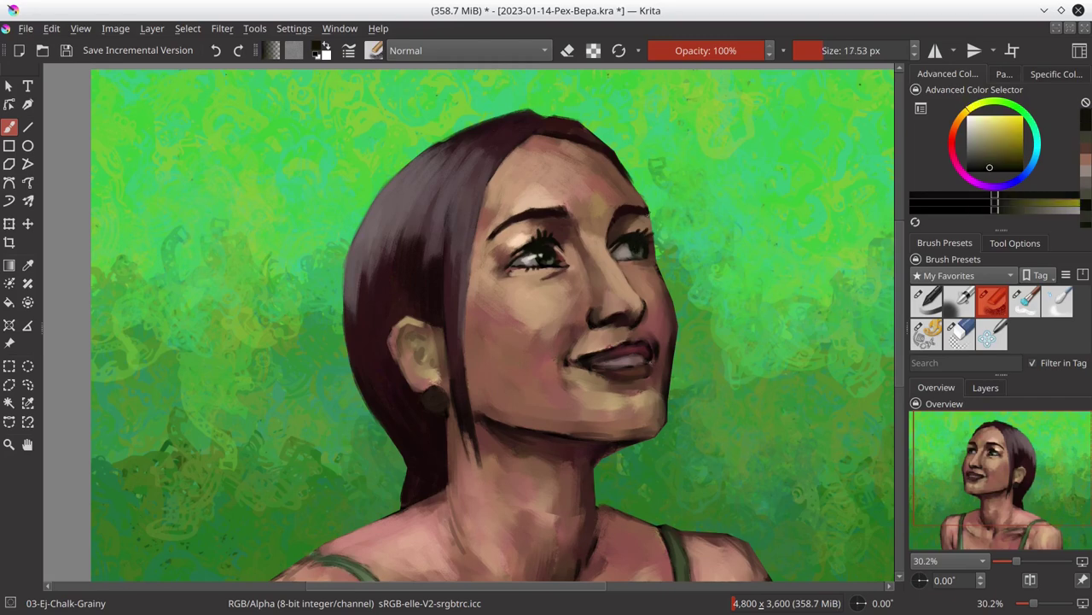
ctrl+click(584, 312)
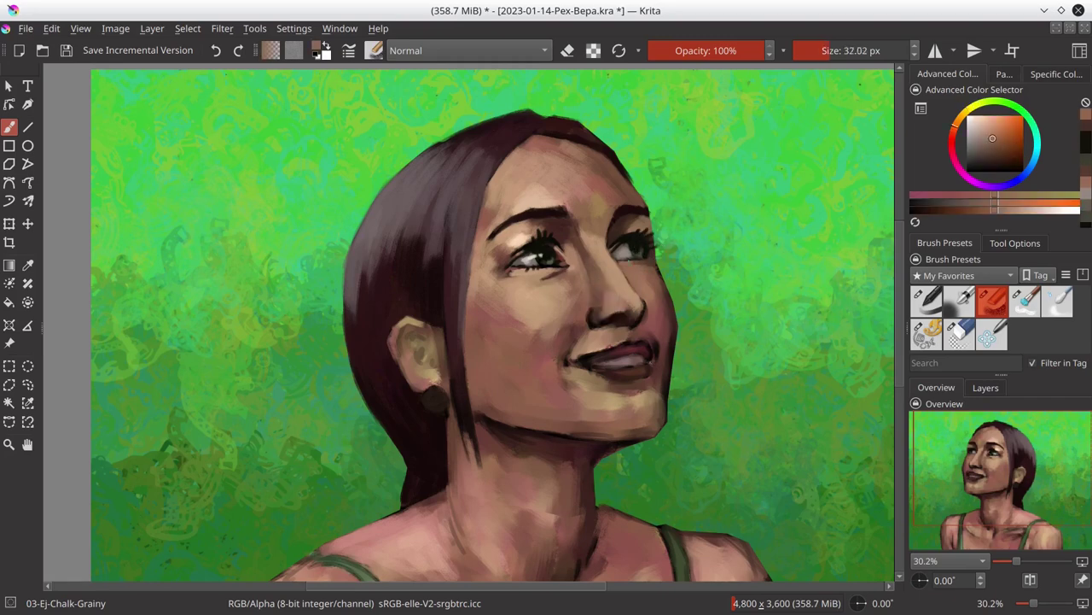
Step: Alternate between the 07-Ej-Eraser-Circle eraser and 03-Ej-Chalk-Grainy brush, resizing for detail
key(slash)
key(bracketleft)
key(bracketleft)
key(bracketleft)
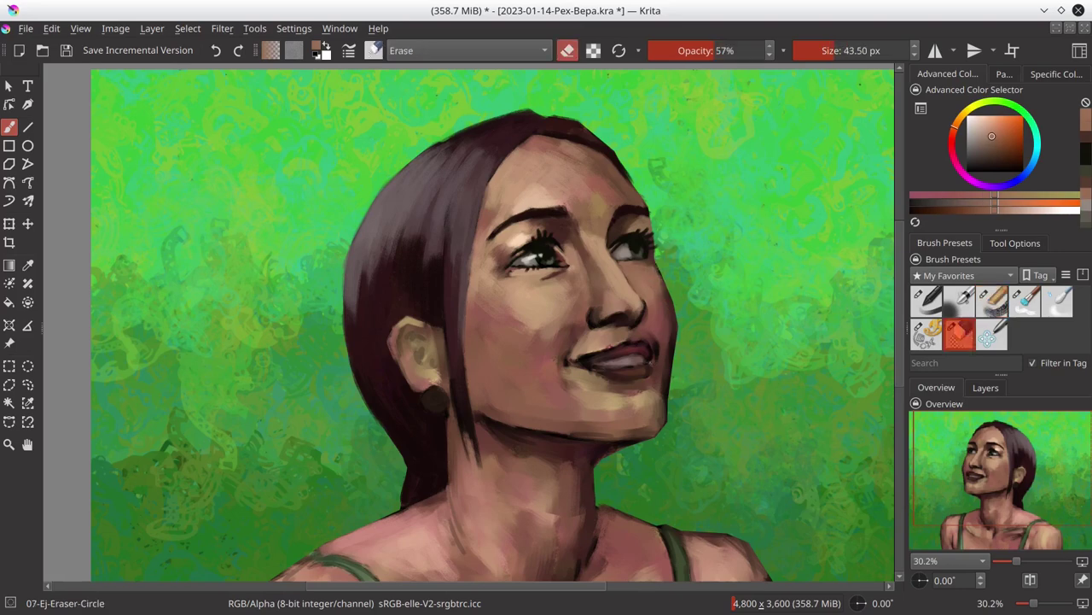
key(slash)
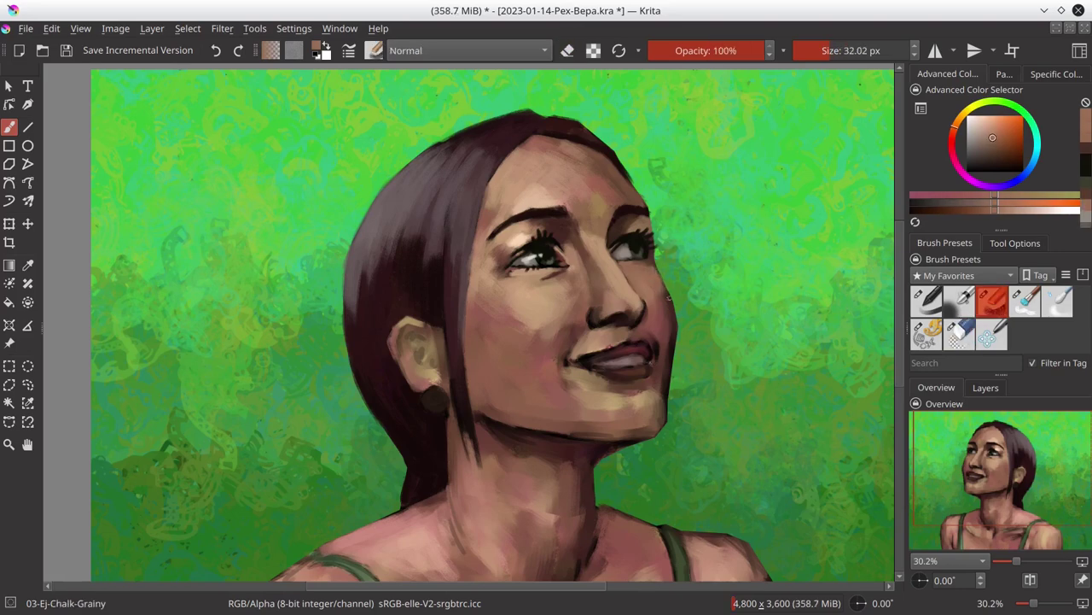
key(slash)
key(slash)
key(bracketright)
key(bracketright)
key(bracketright)
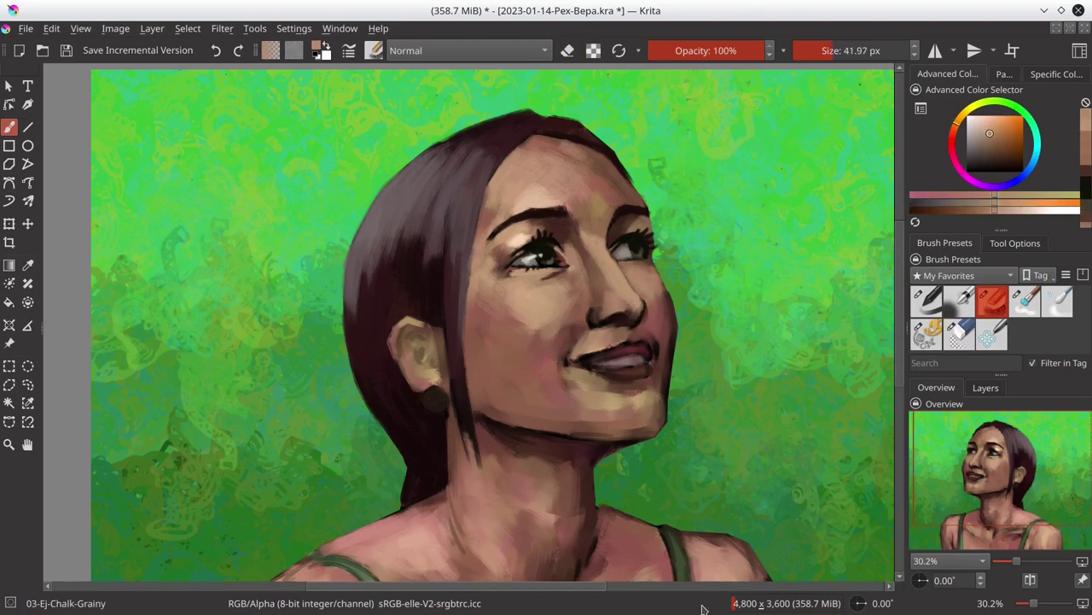
key(l)
key(l)
key(l)
key(bracketleft)
key(bracketleft)
key(bracketleft)
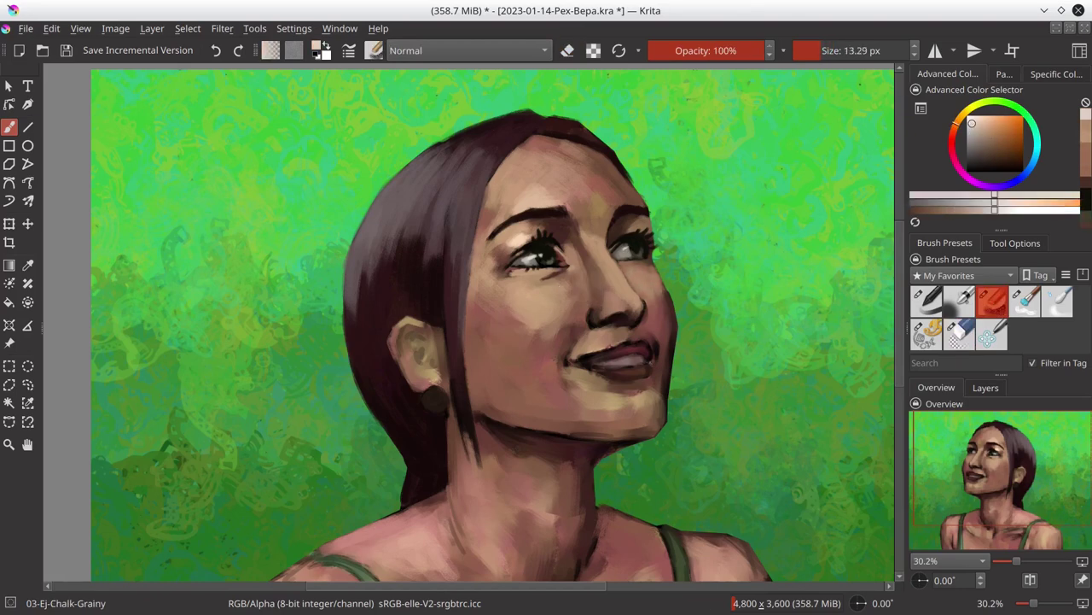
key(bracketright)
Step: Mirror the canvas view, sample hair maroon and skin tones, and save the painting
key(m)
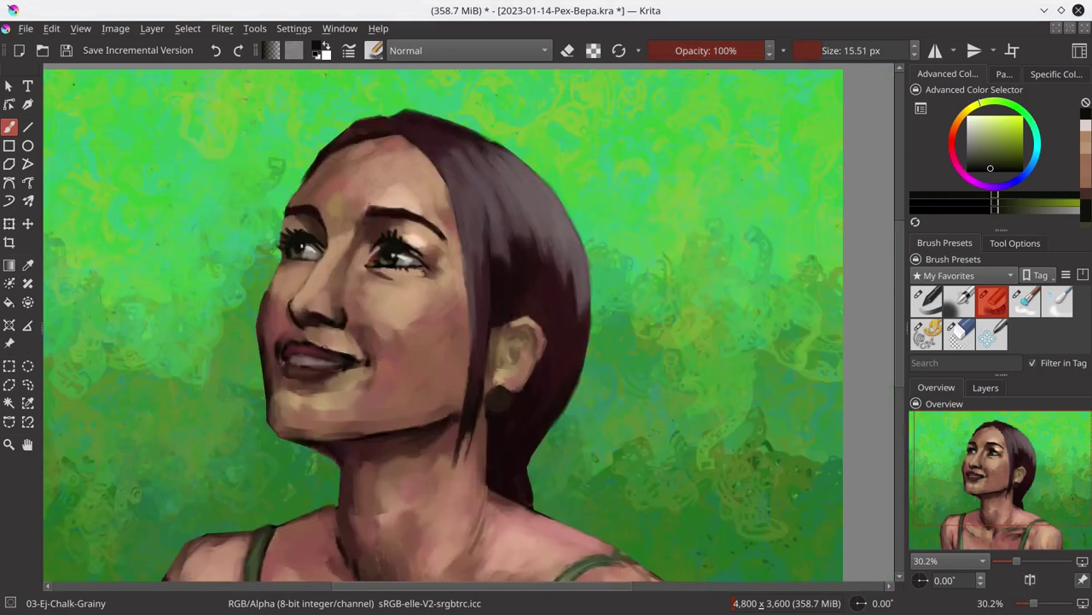
key(bracketleft)
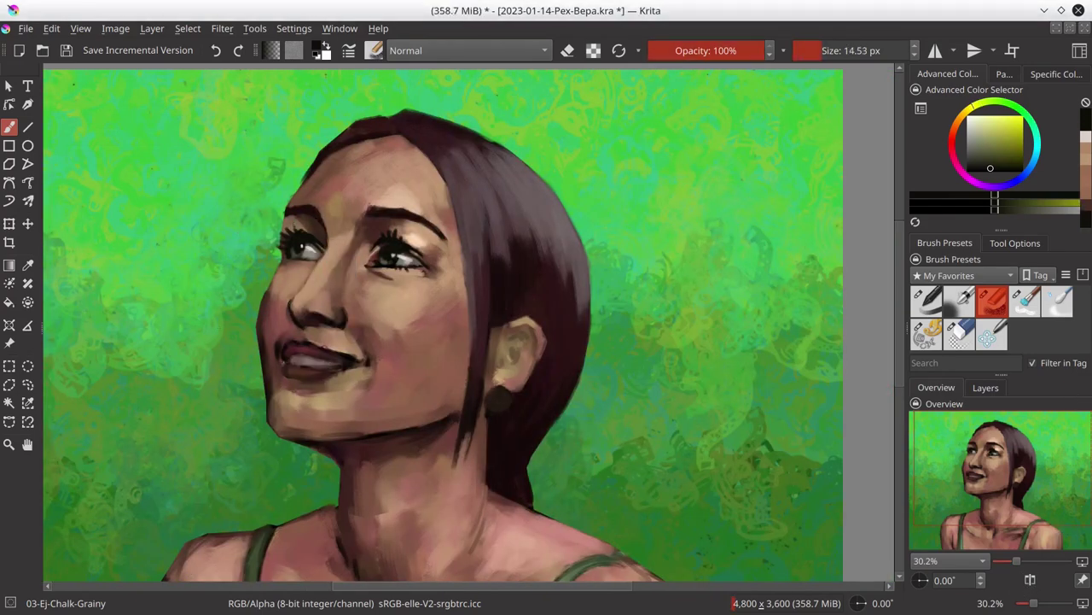
key(bracketright)
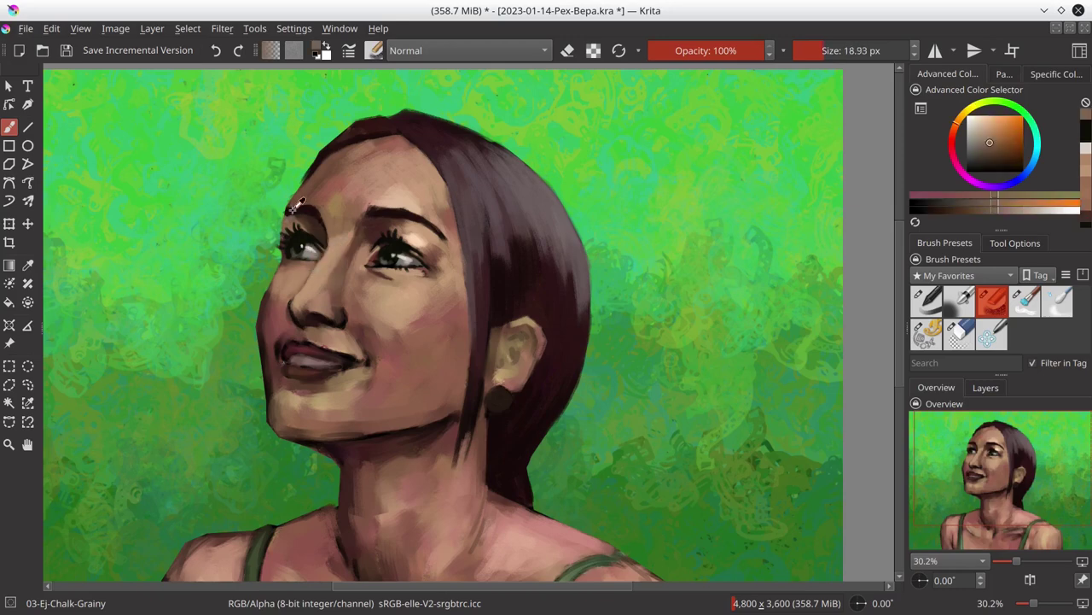
ctrl+click(293, 207)
ctrl+click(270, 304)
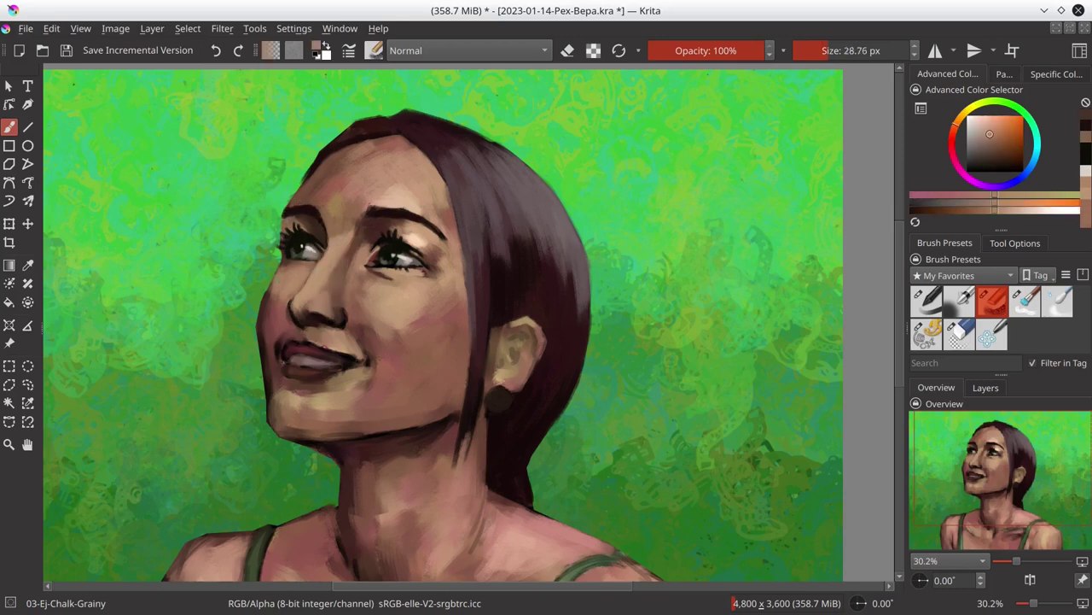
mouse_move(270, 304)
mouse_down()
mouse_move(290, 304)
mouse_move(263, 328)
mouse_up()
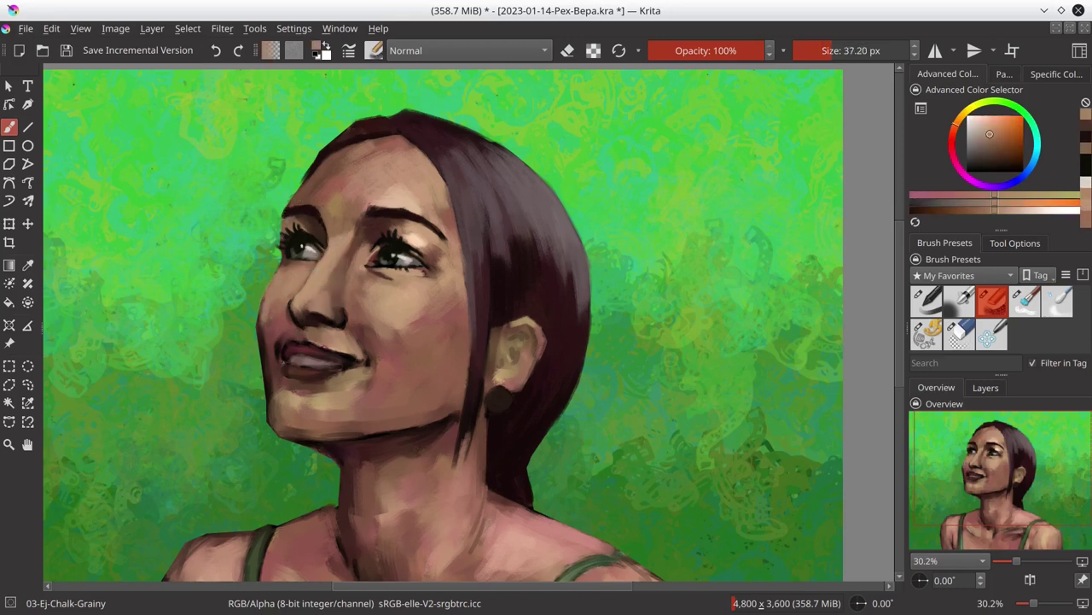
ctrl+click(470, 251)
drag(471, 251, 463, 250)
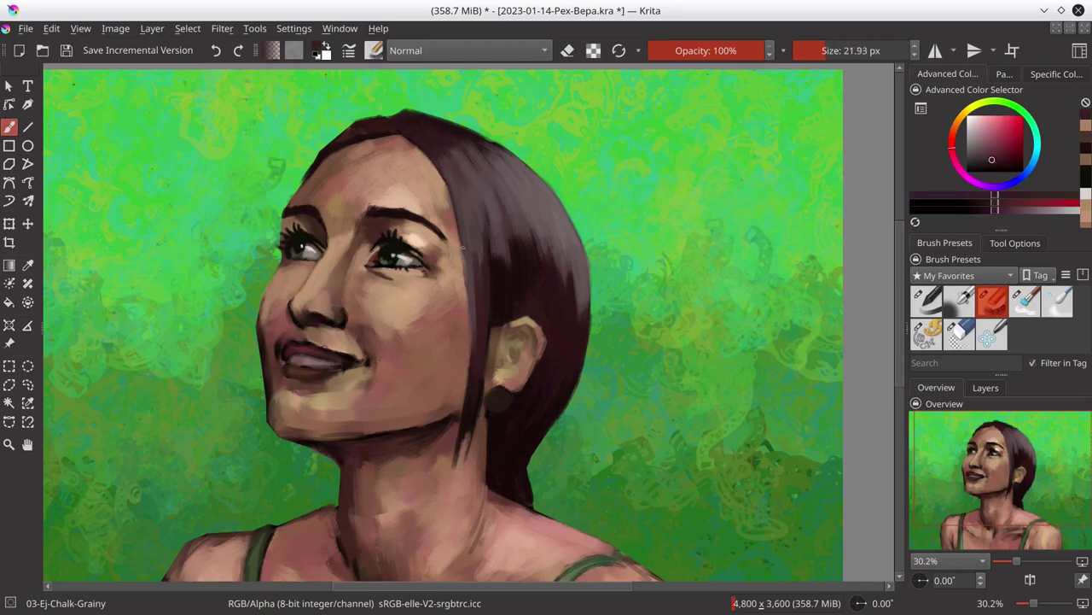
ctrl+click(459, 399)
key(ctrl+s)
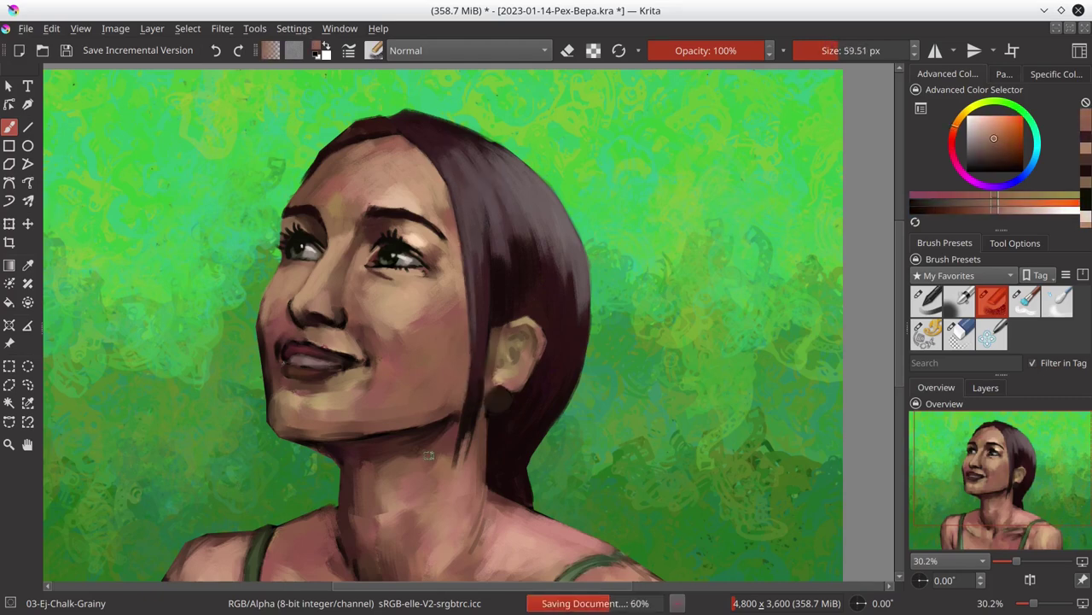
Step: Paint light pinkish highlight strokes across the top of the hair
ctrl+click(401, 171)
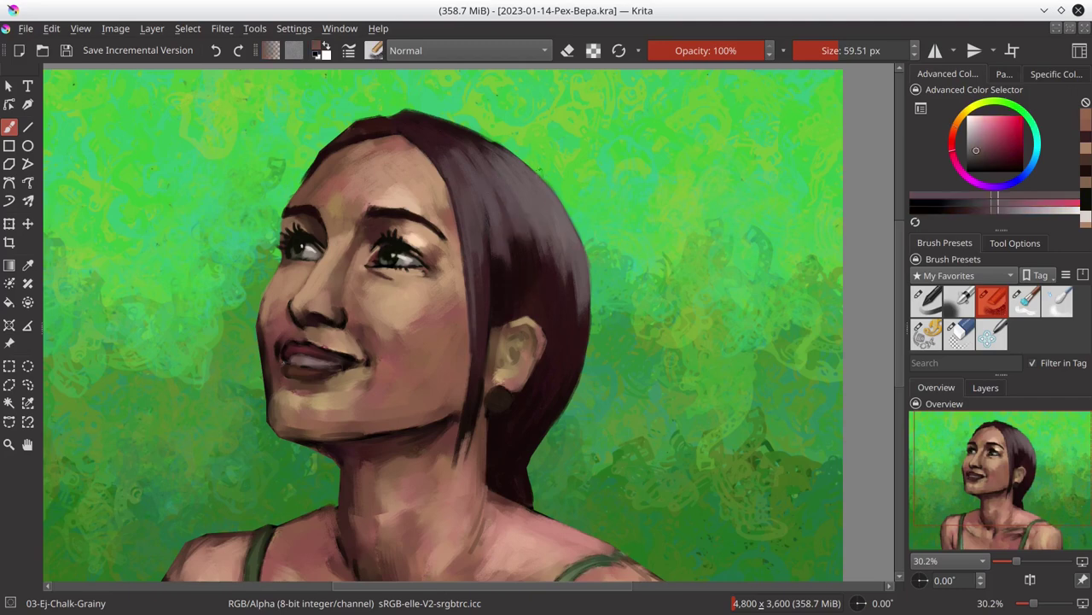
drag(468, 193, 452, 193)
mouse_move(440, 154)
mouse_down()
mouse_move(468, 195)
mouse_move(478, 243)
mouse_move(475, 192)
mouse_move(495, 214)
mouse_up()
mouse_move(483, 167)
mouse_down()
mouse_move(513, 193)
mouse_move(505, 228)
mouse_up()
mouse_move(522, 175)
mouse_down()
mouse_move(508, 203)
mouse_move(522, 198)
mouse_up()
drag(547, 159, 567, 224)
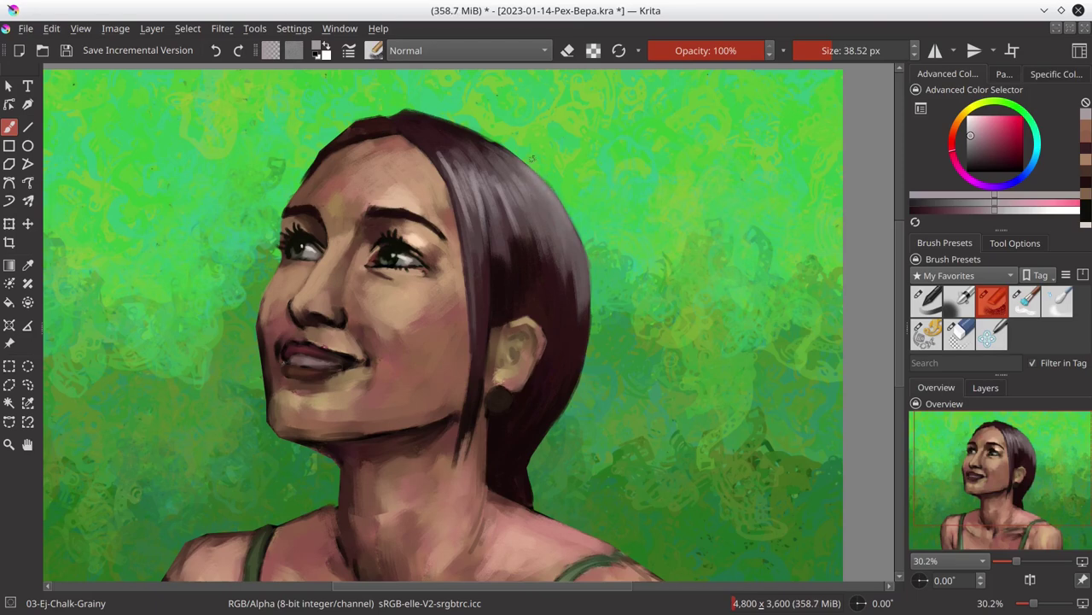
Step: Darken the hair's outer edge with maroon and highlight the nose bridge in peach
ctrl+click(509, 242)
drag(559, 273, 585, 324)
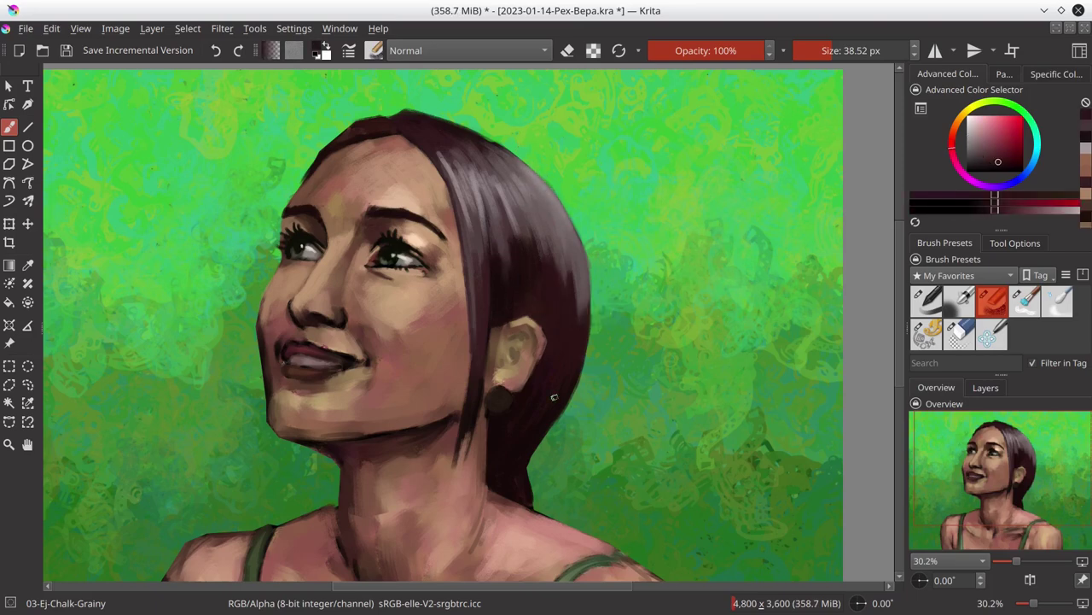
key(x)
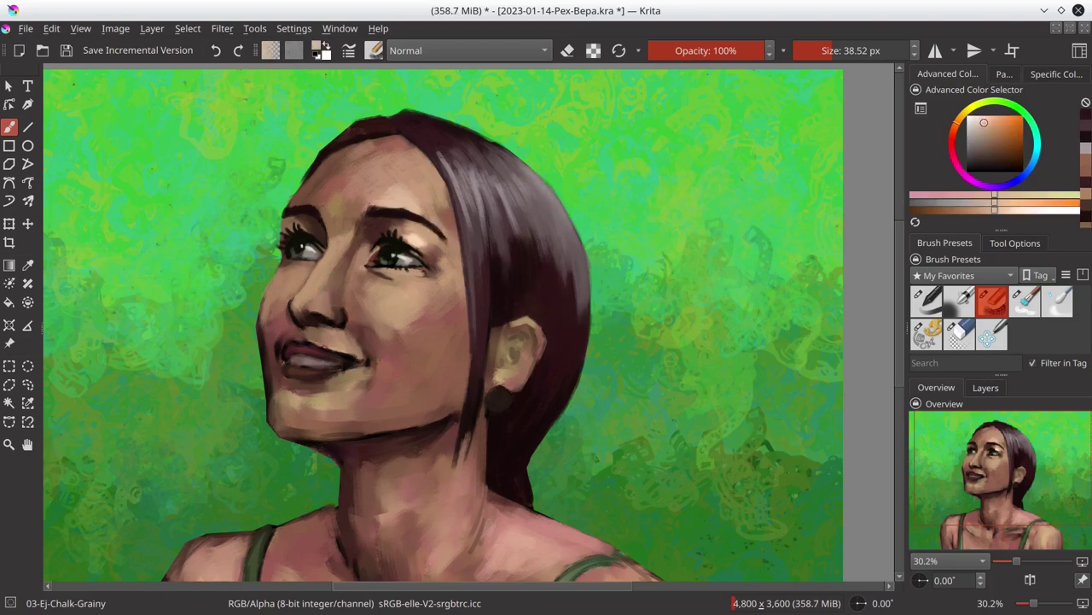
key(bracketleft)
key(bracketleft)
drag(344, 248, 324, 285)
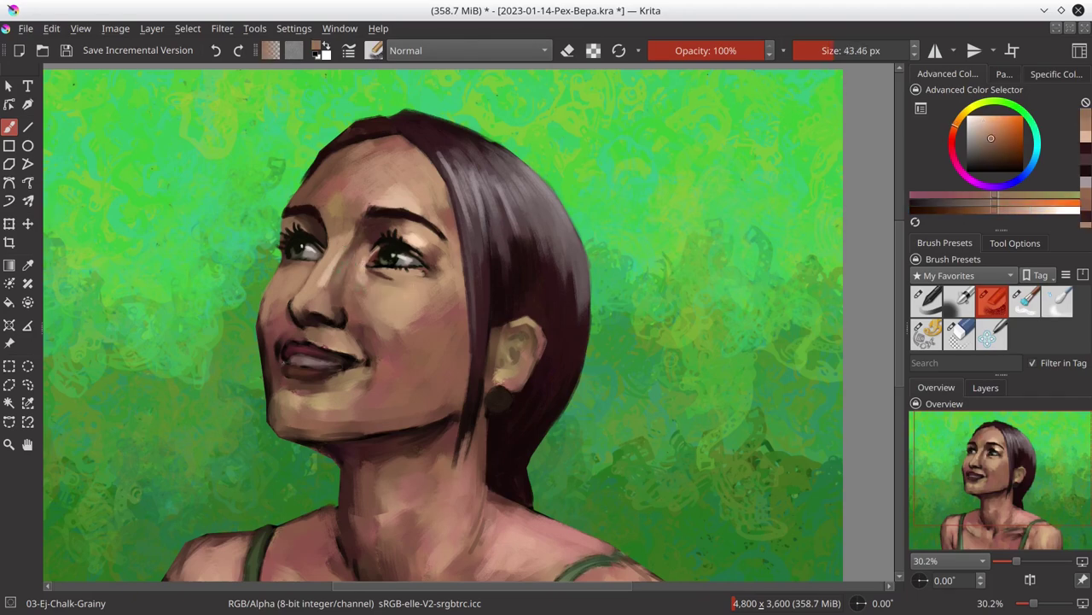
Step: Resample muted peach skin tones near the cheek while resizing the brush
ctrl+click(346, 287)
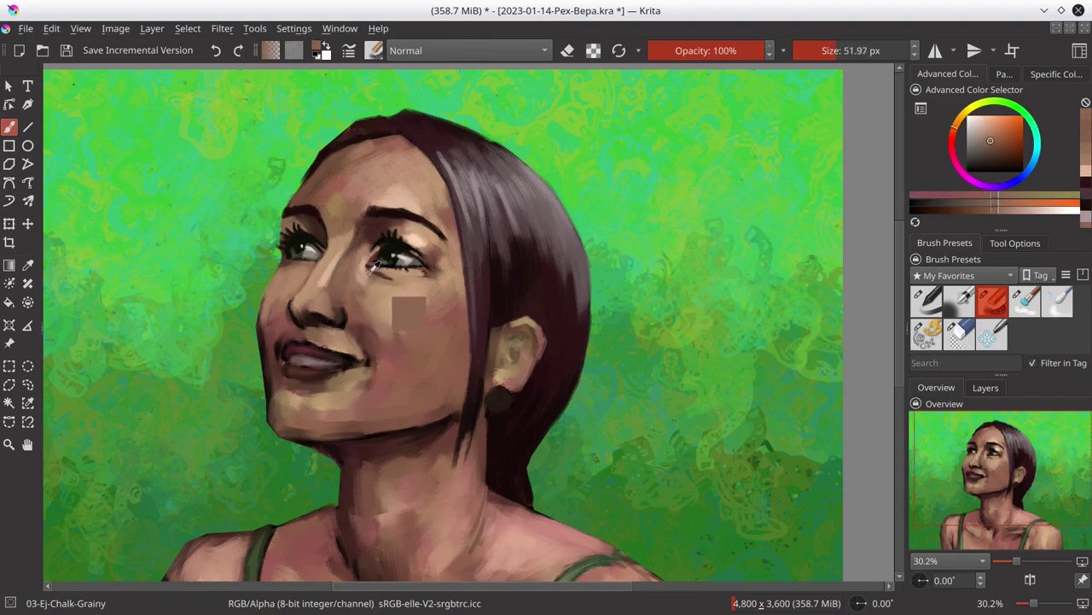
ctrl+click(372, 269)
key(bracketright)
key(bracketright)
key(bracketright)
ctrl+click(358, 307)
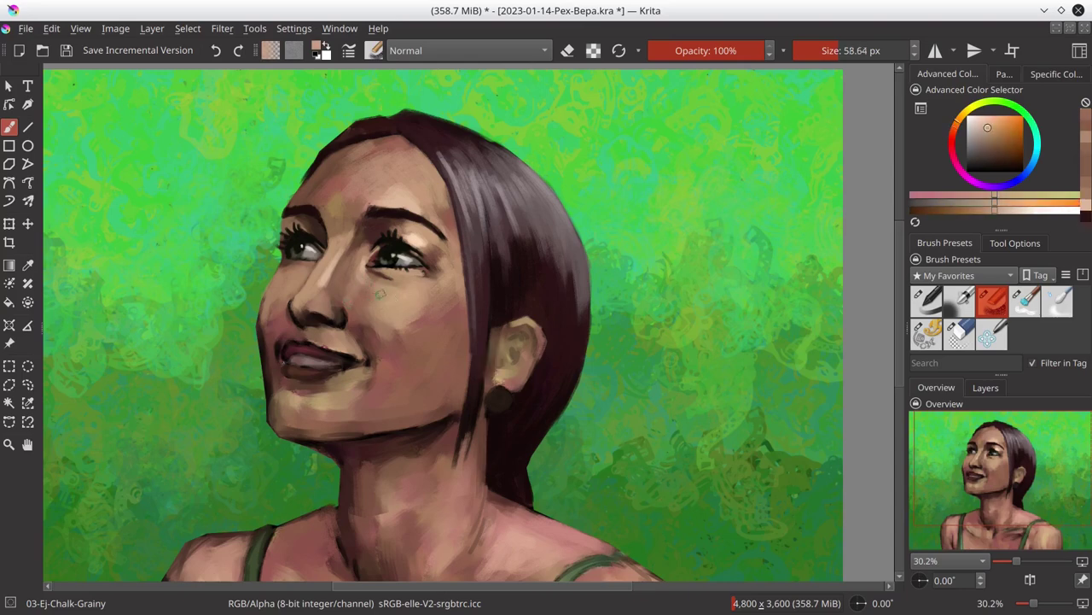
ctrl+click(363, 329)
key(bracketleft)
key(bracketleft)
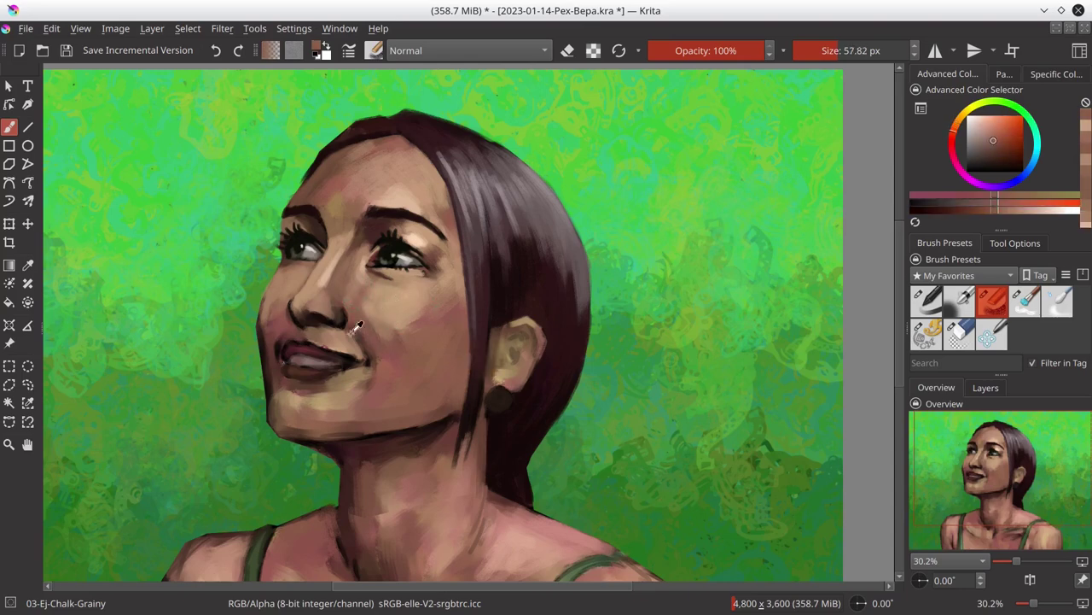
ctrl+click(367, 333)
key(bracketright)
ctrl+click(383, 299)
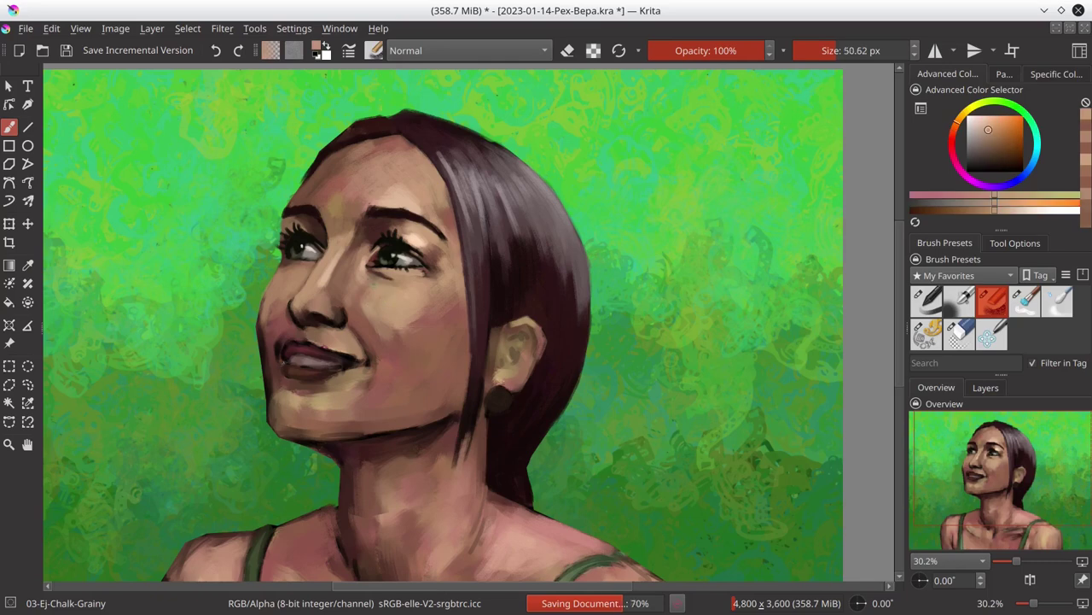
Step: Pick lighter and redder skin tones, enlarge the brush to 64.11 px, and save
ctrl+click(376, 295)
ctrl+click(372, 294)
ctrl+click(379, 311)
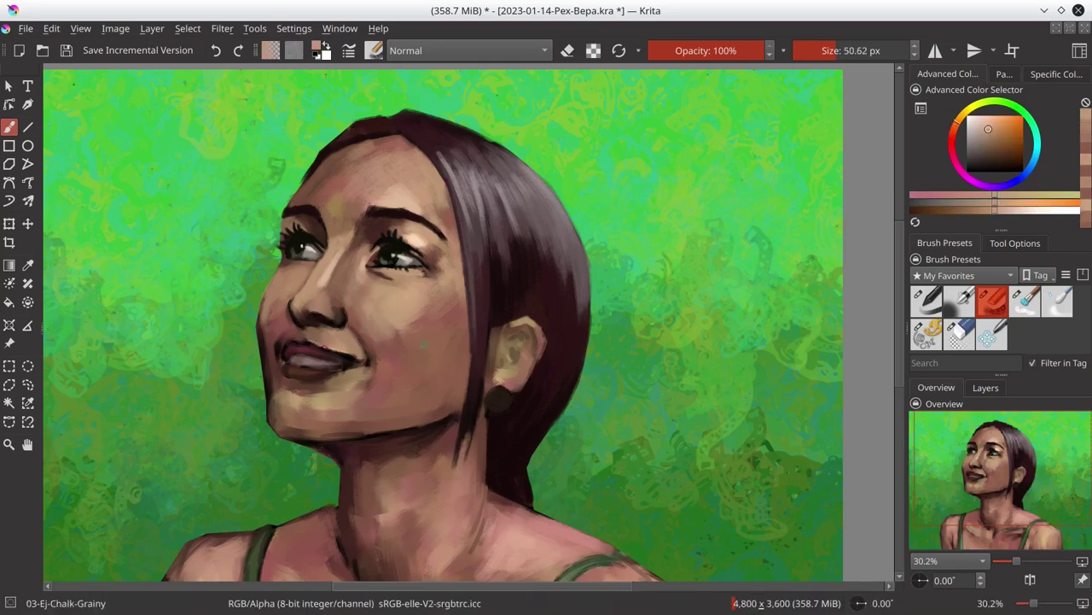
ctrl+click(379, 311)
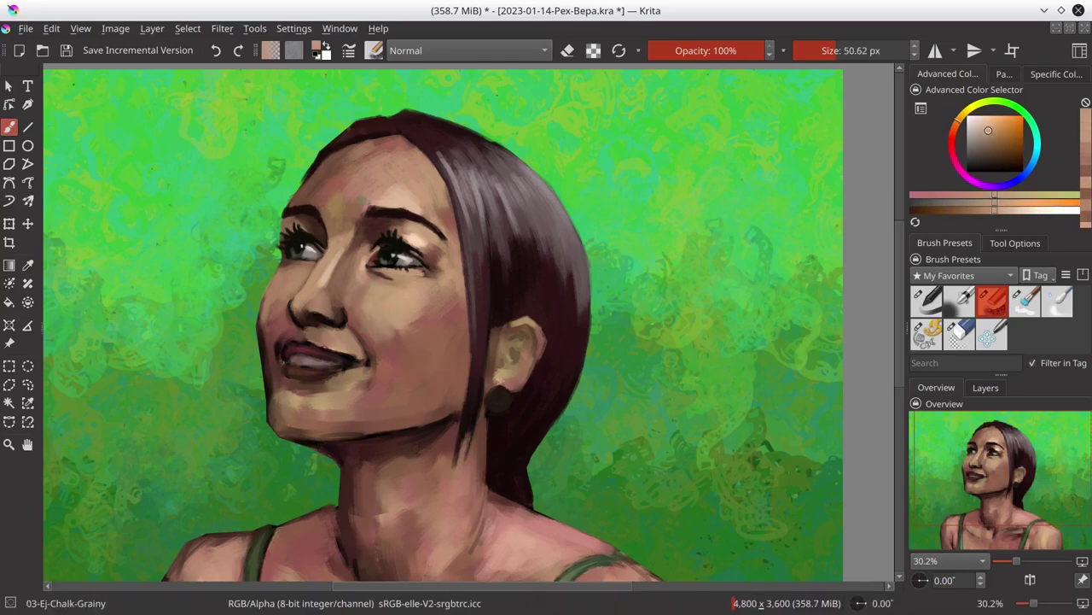
ctrl+click(359, 198)
key(bracketright)
ctrl+click(333, 175)
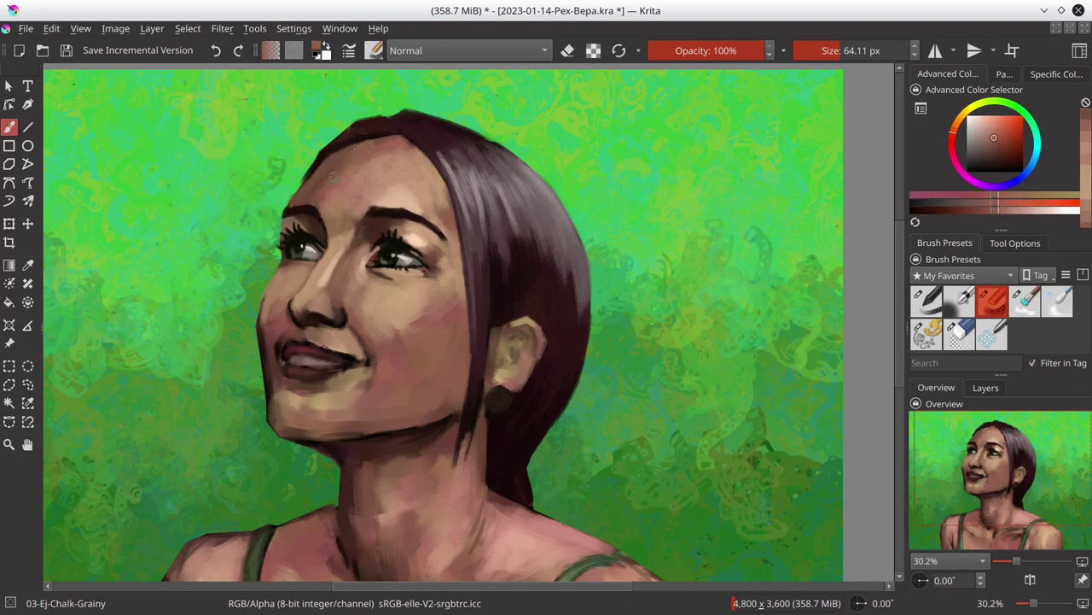
ctrl+click(438, 181)
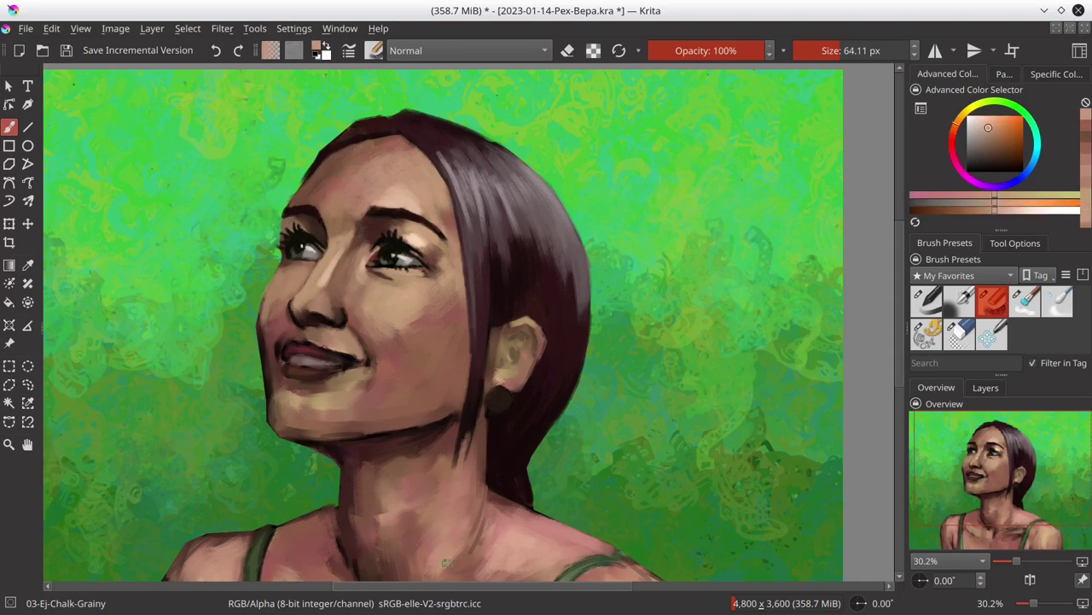
key(ctrl+s)
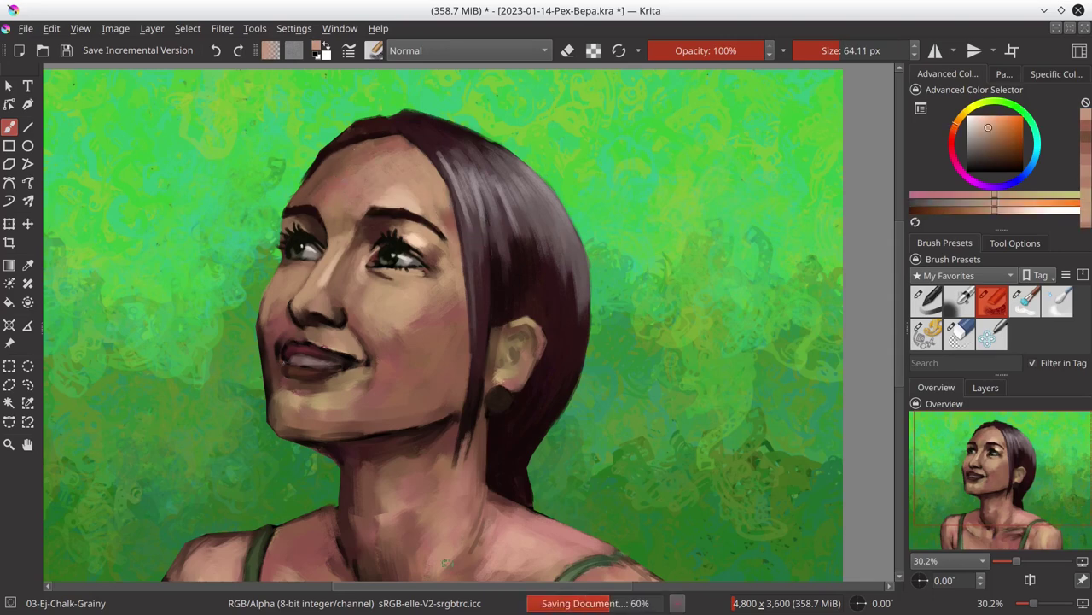
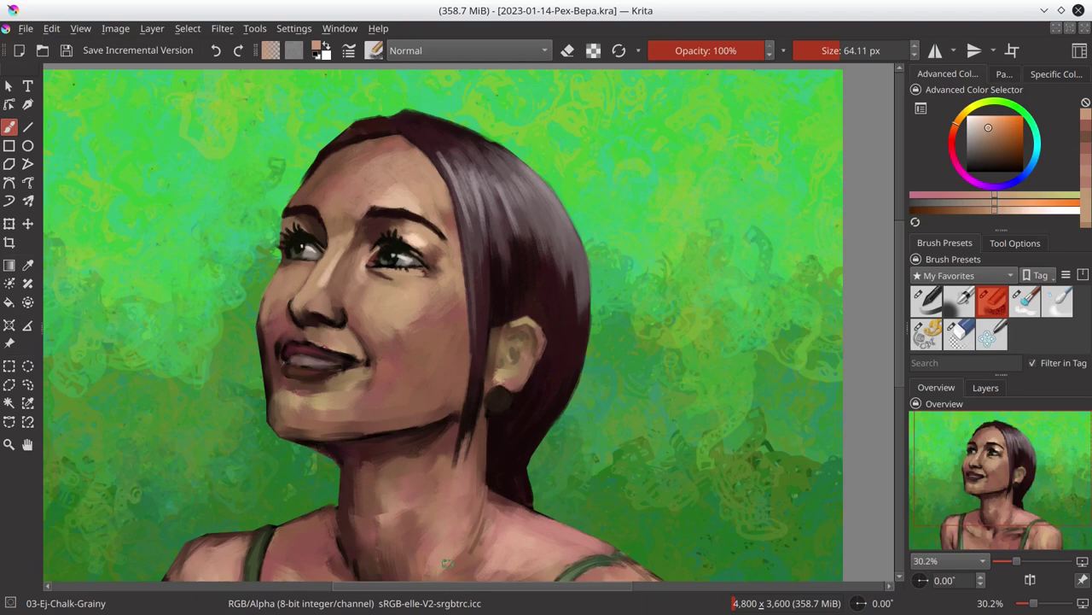
Step: Sample reddish lip and skin tones around the mouth, shrinking the brush to about 37 px
ctrl+click(468, 291)
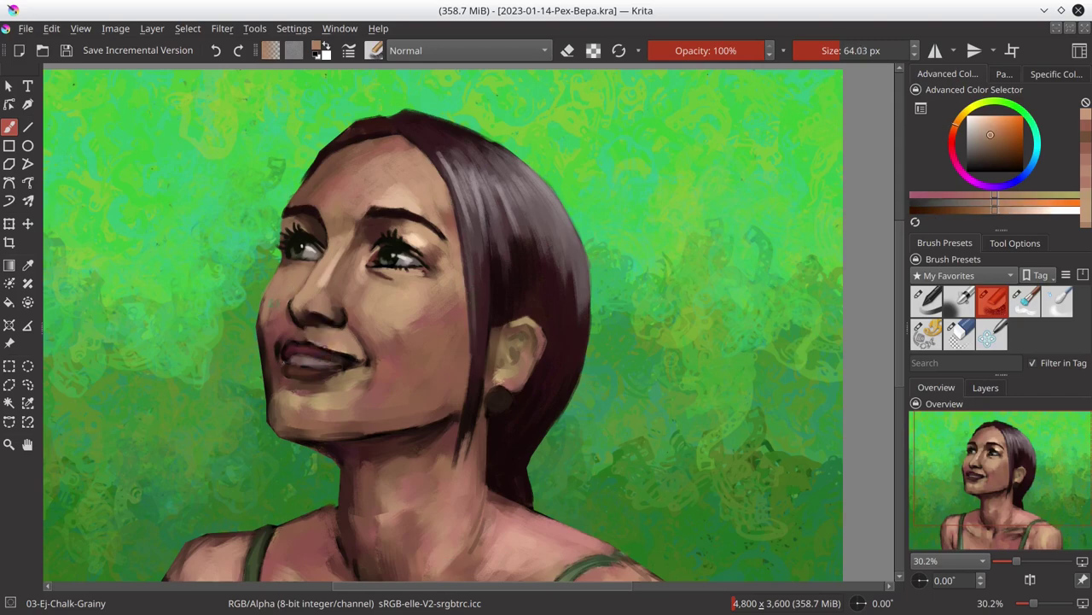
key(bracketleft)
click(314, 346)
key(ctrl+z)
ctrl+click(277, 303)
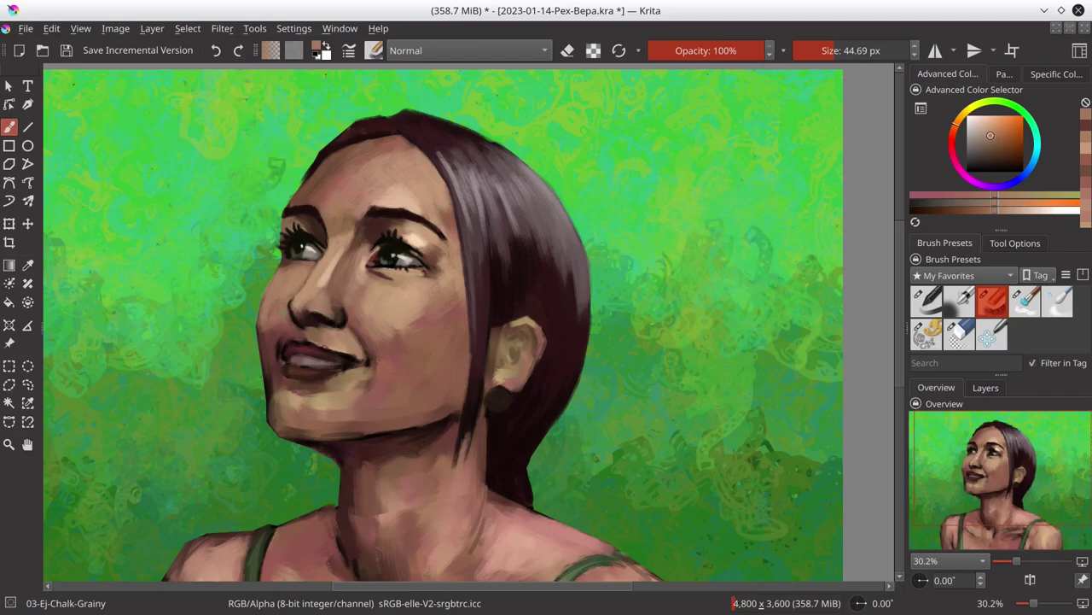
key(bracketright)
click(312, 363)
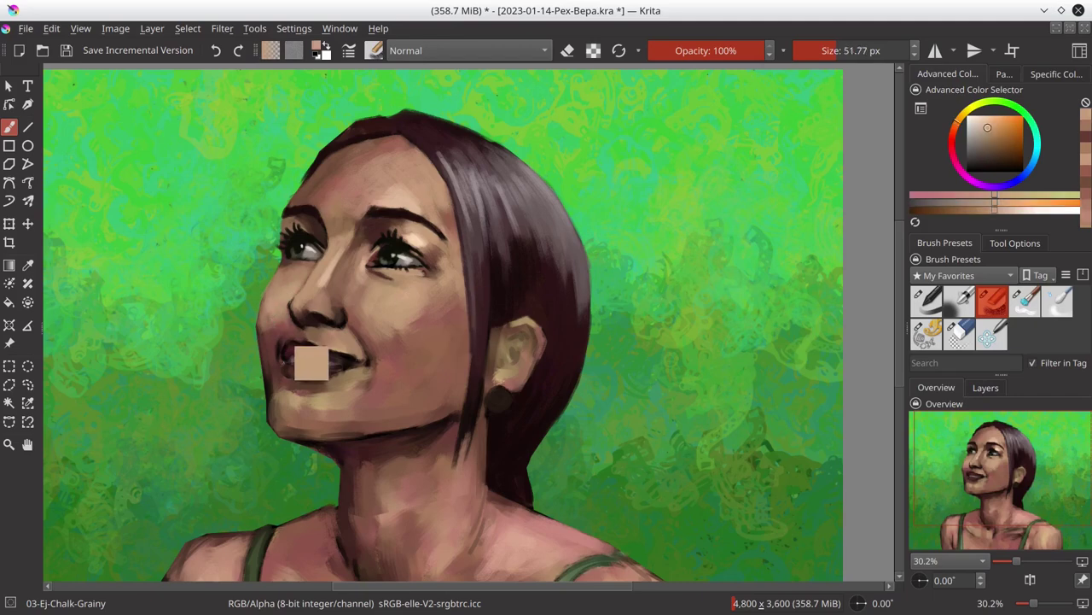
key(ctrl+z)
ctrl+click(271, 334)
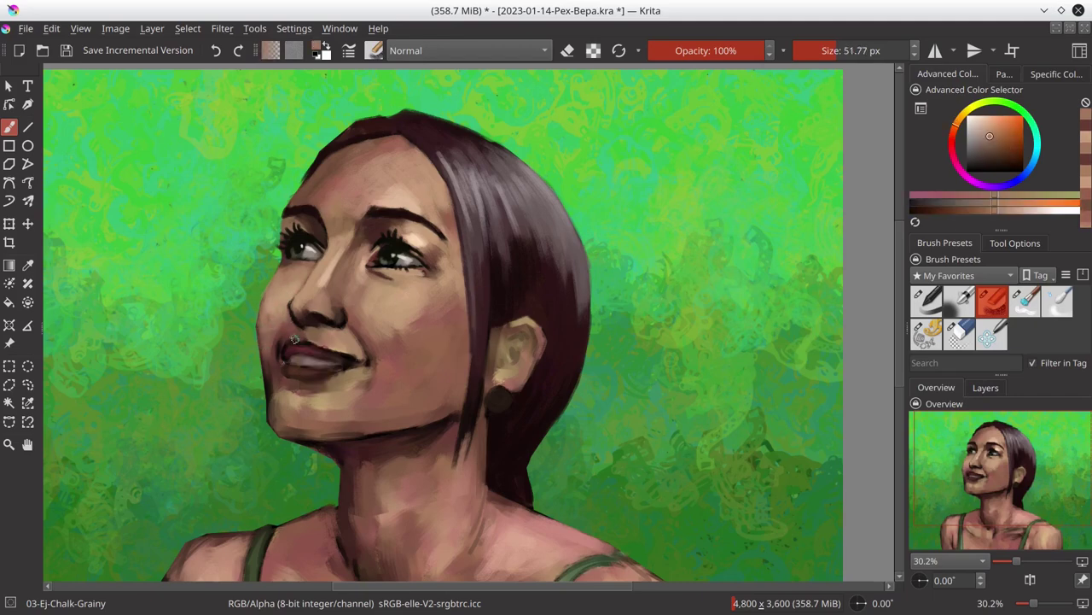
key(bracketleft)
ctrl+click(290, 334)
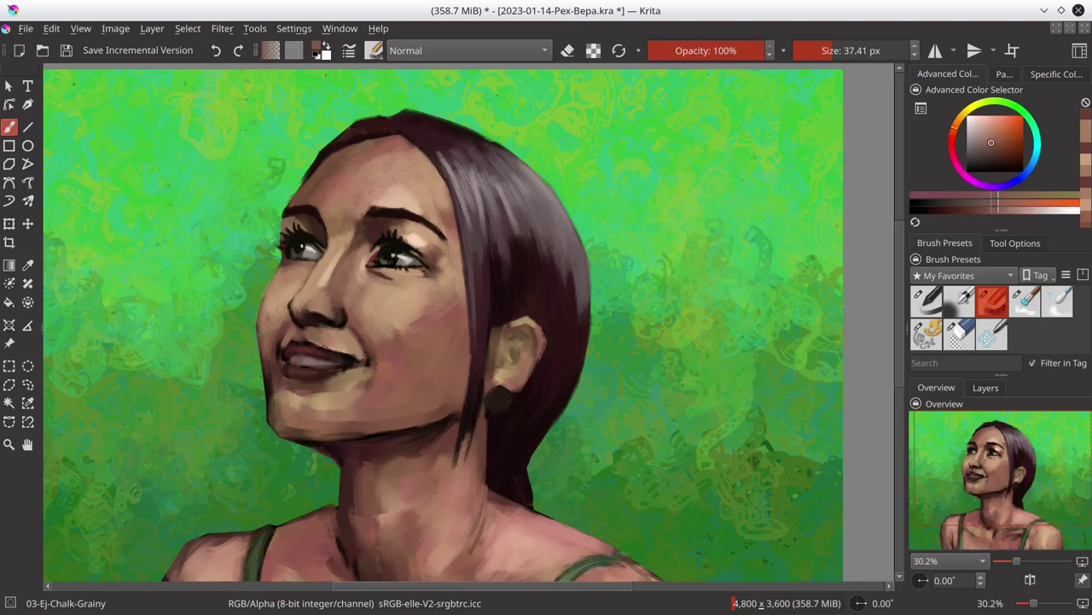
Step: Sample jaw, face and nostril shades while shrinking the brush to about 25 px
click(264, 388)
ctrl+click(264, 389)
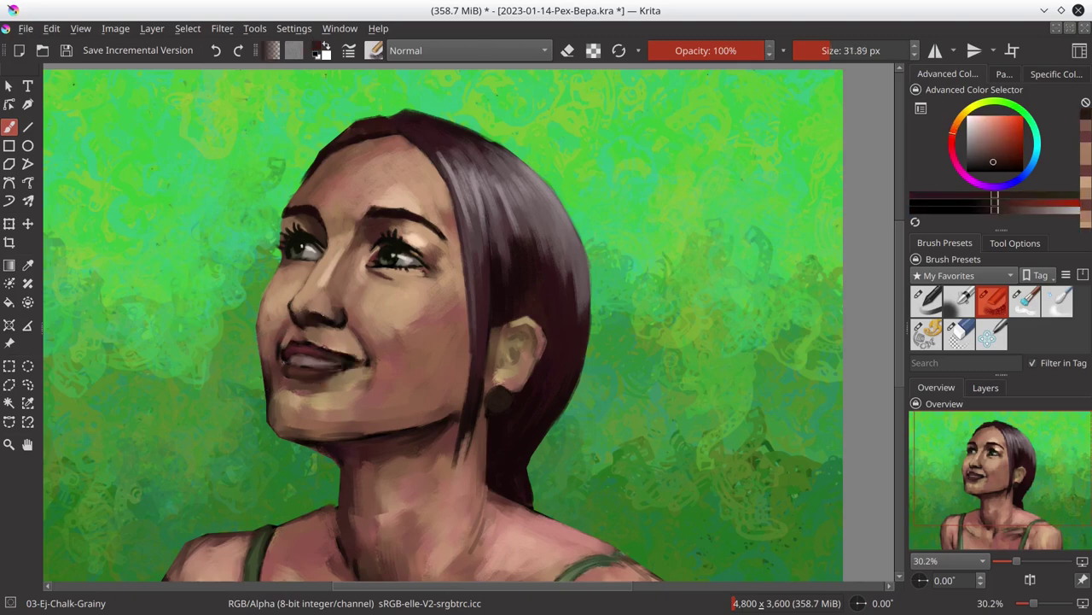
key(bracketleft)
ctrl+click(290, 341)
key(bracketleft)
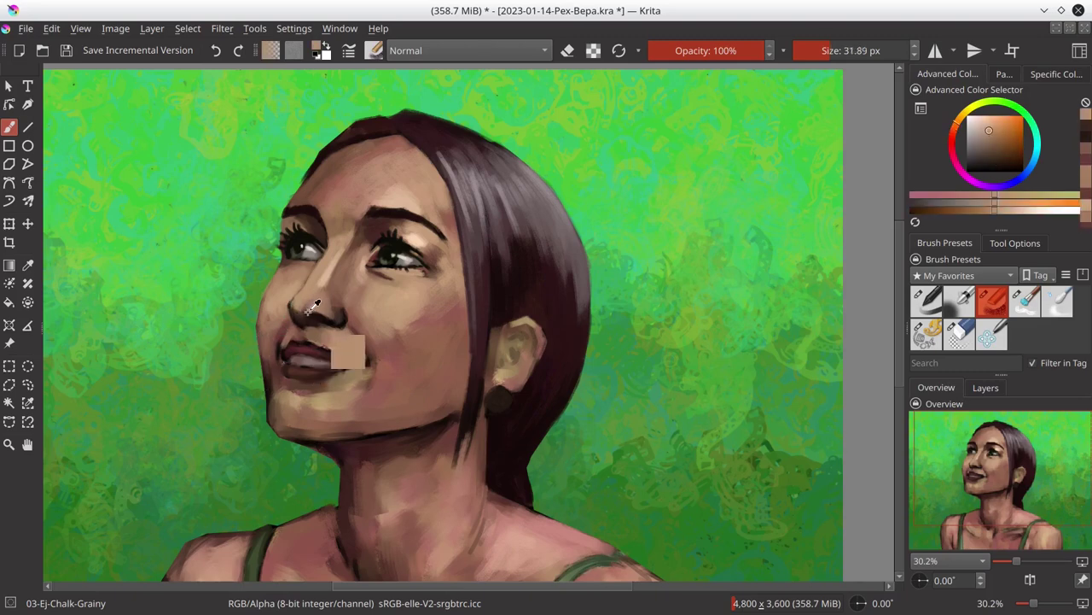
ctrl+click(324, 319)
ctrl+click(323, 321)
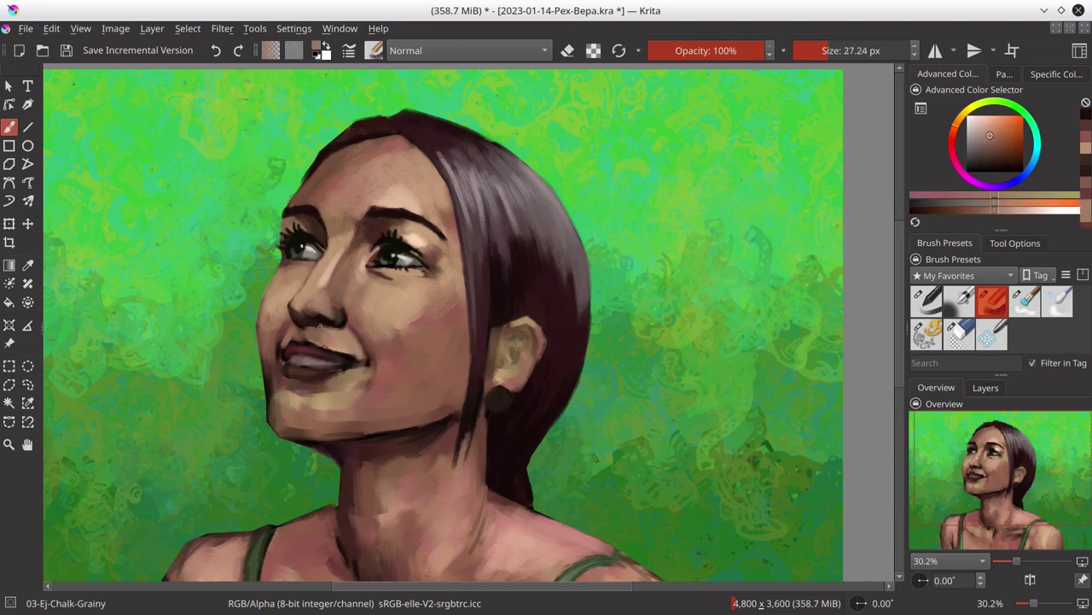
ctrl+click(333, 324)
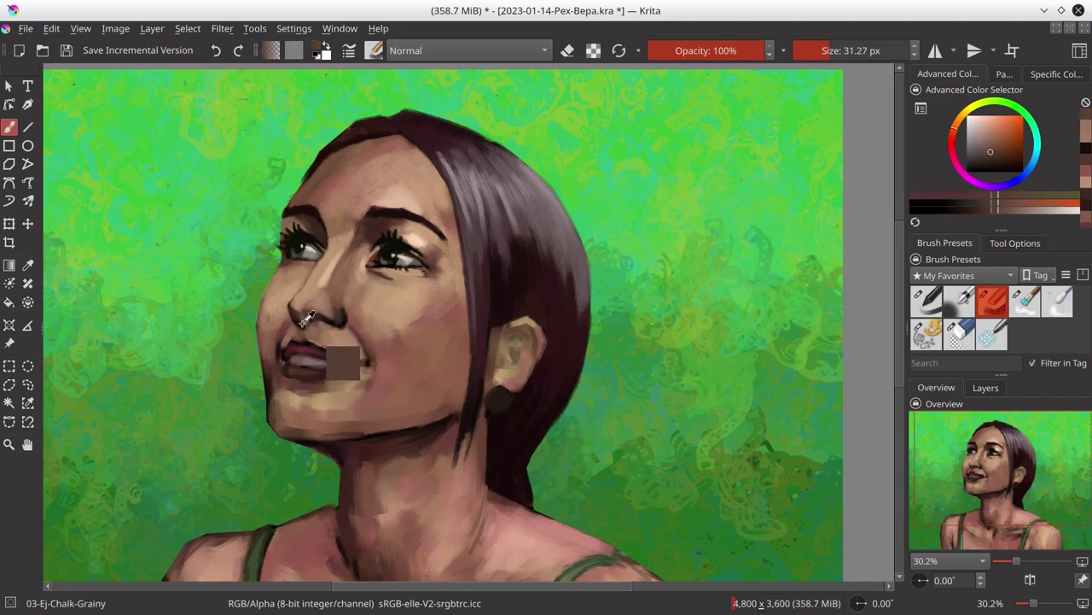
ctrl+click(333, 324)
ctrl+click(333, 324)
key(bracketleft)
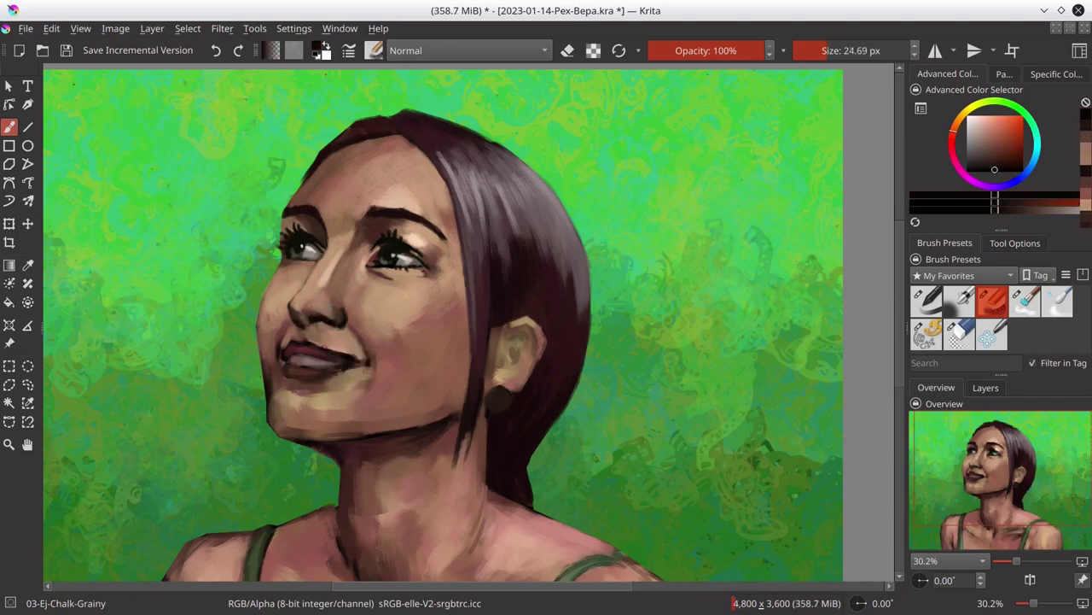
Step: Pick a light cheek skin tone at about 39 px and paint it over the nose and cheek
ctrl+click(360, 356)
key(bracketright)
key(bracketright)
ctrl+click(337, 313)
ctrl+click(340, 312)
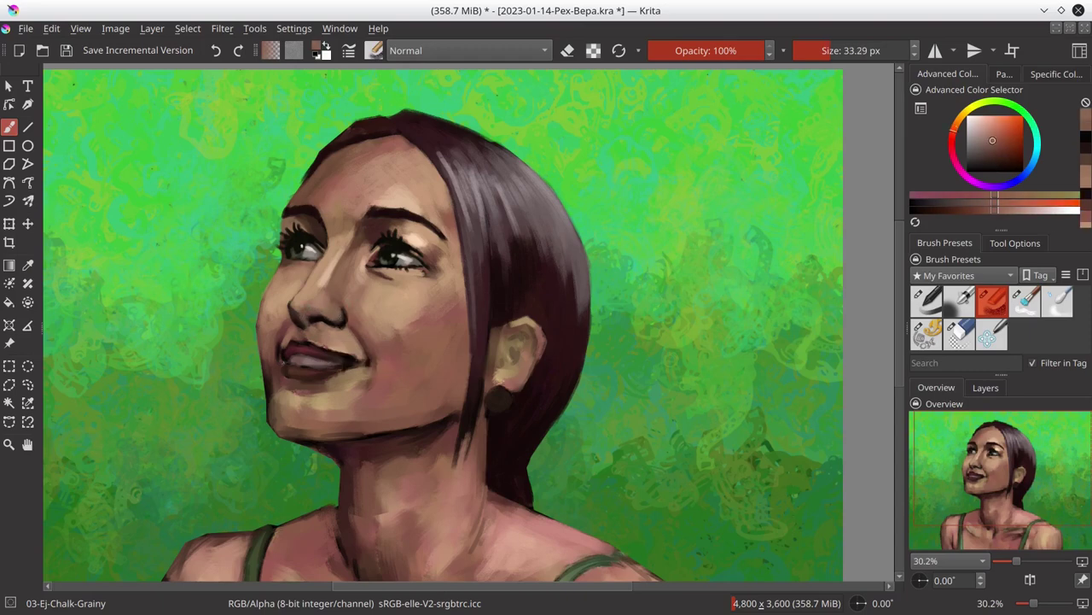
ctrl+click(338, 312)
ctrl+click(299, 322)
ctrl+click(327, 315)
ctrl+click(324, 311)
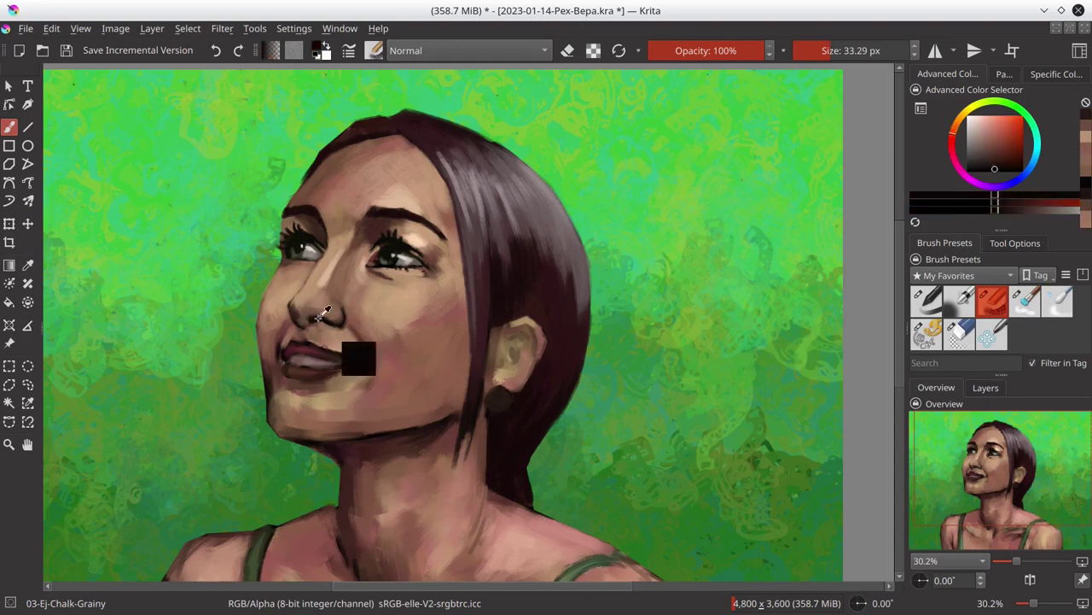
ctrl+click(308, 306)
key(bracketright)
ctrl+click(402, 304)
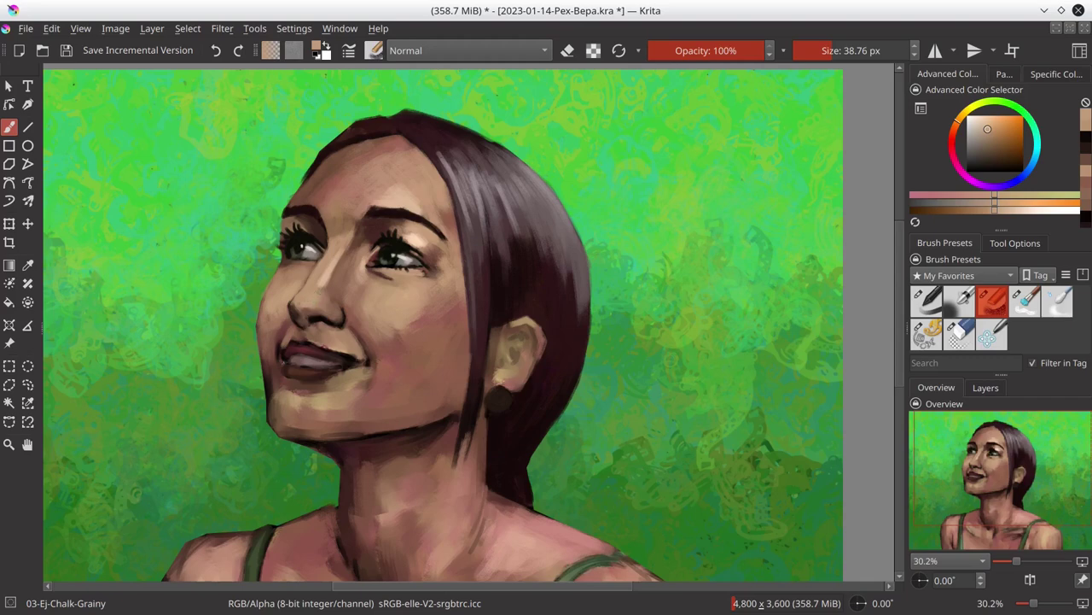
drag(327, 313, 342, 302)
Step: Sample dark red from the lips and paint the lower lip deeper red at about 28 px
ctrl+click(400, 280)
key(bracketleft)
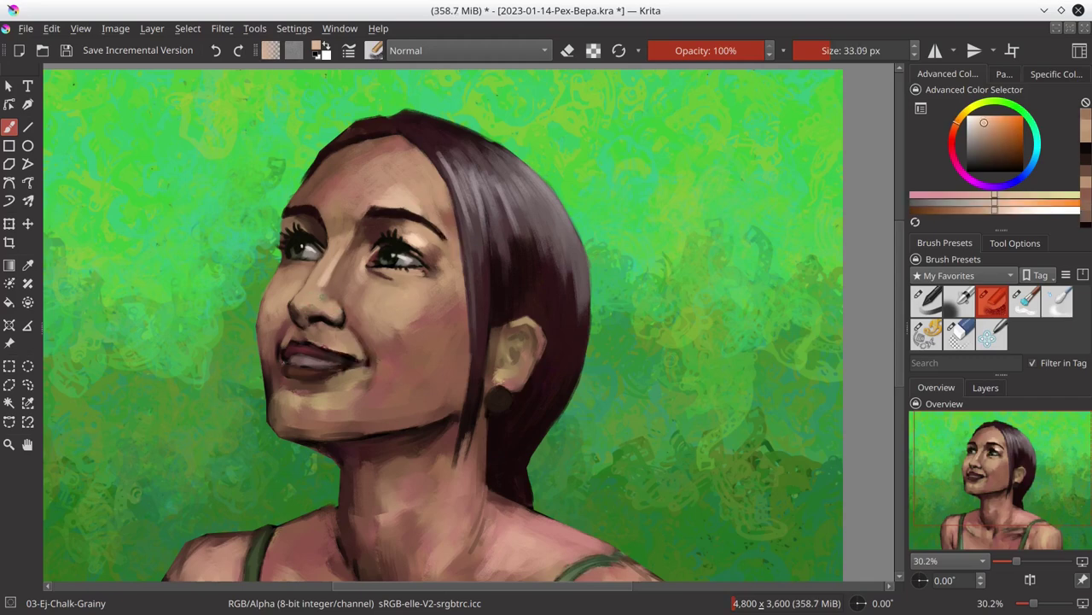
key(bracketleft)
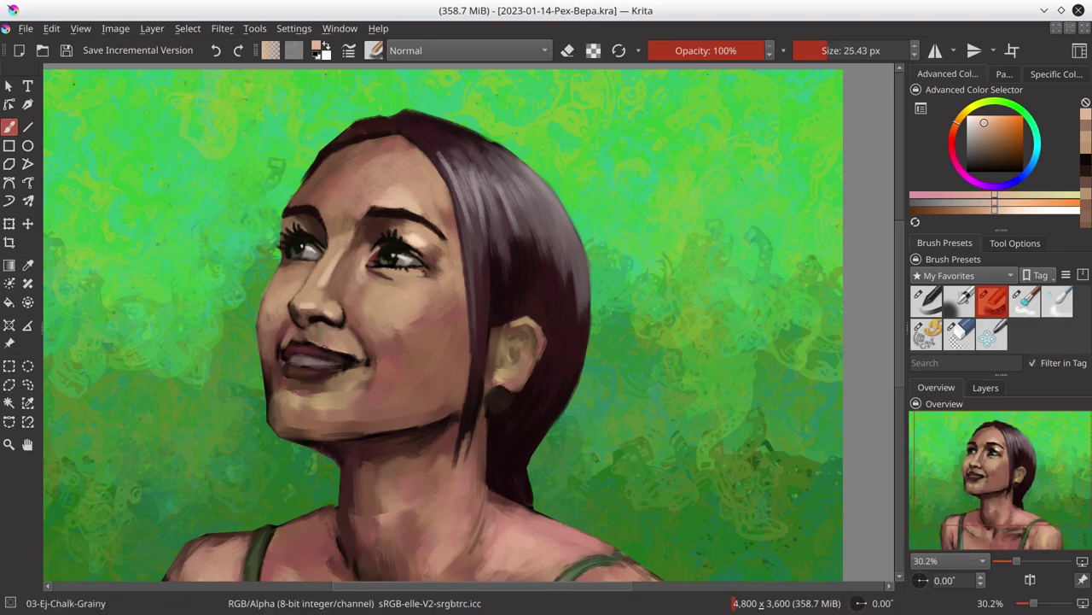
key(bracketright)
ctrl+click(369, 320)
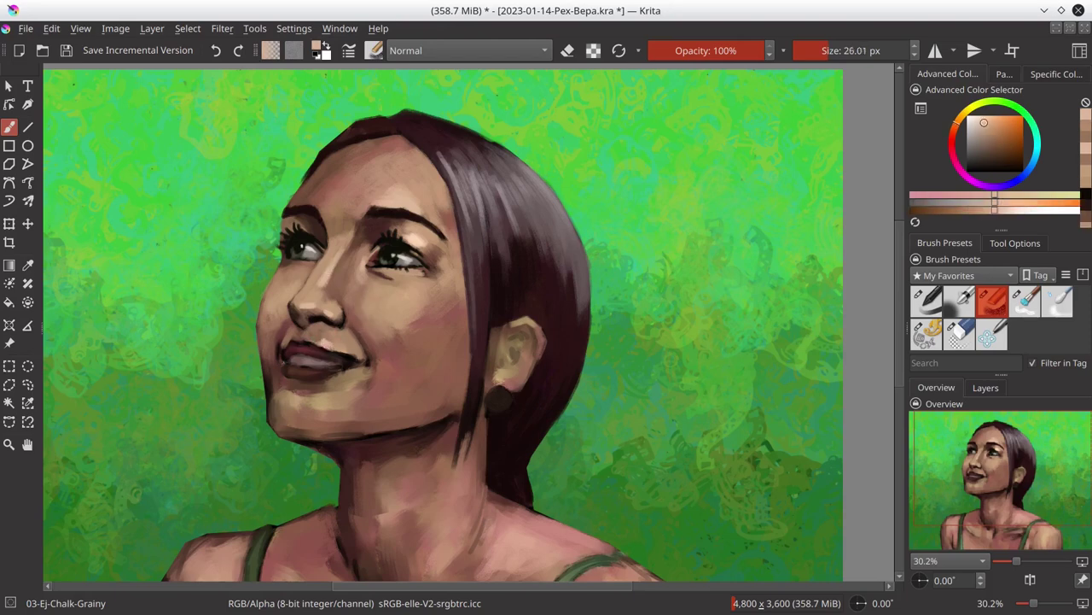
key(bracketright)
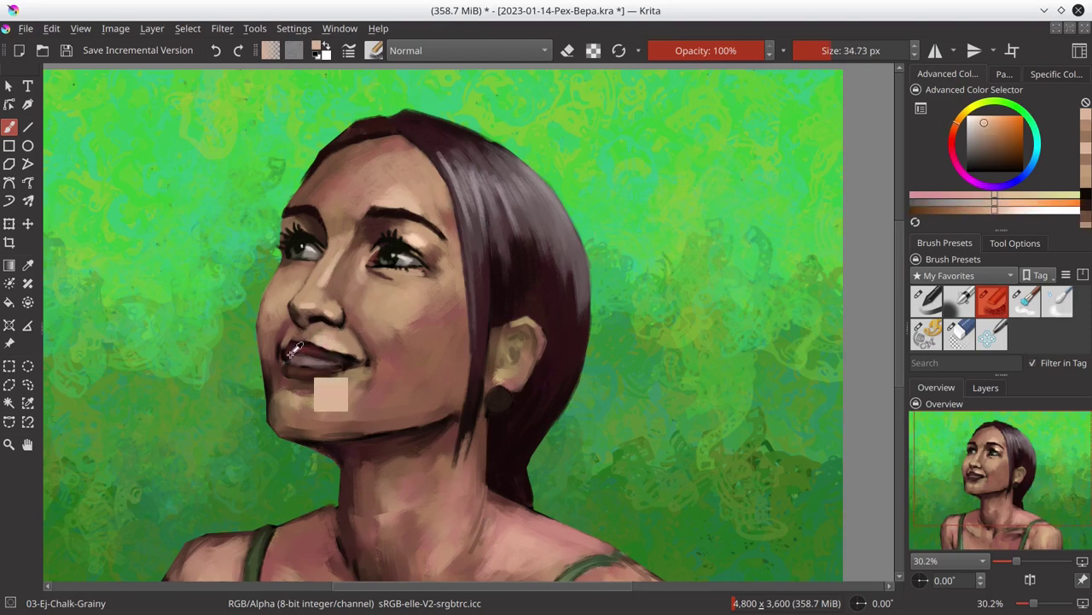
ctrl+click(303, 344)
key(bracketleft)
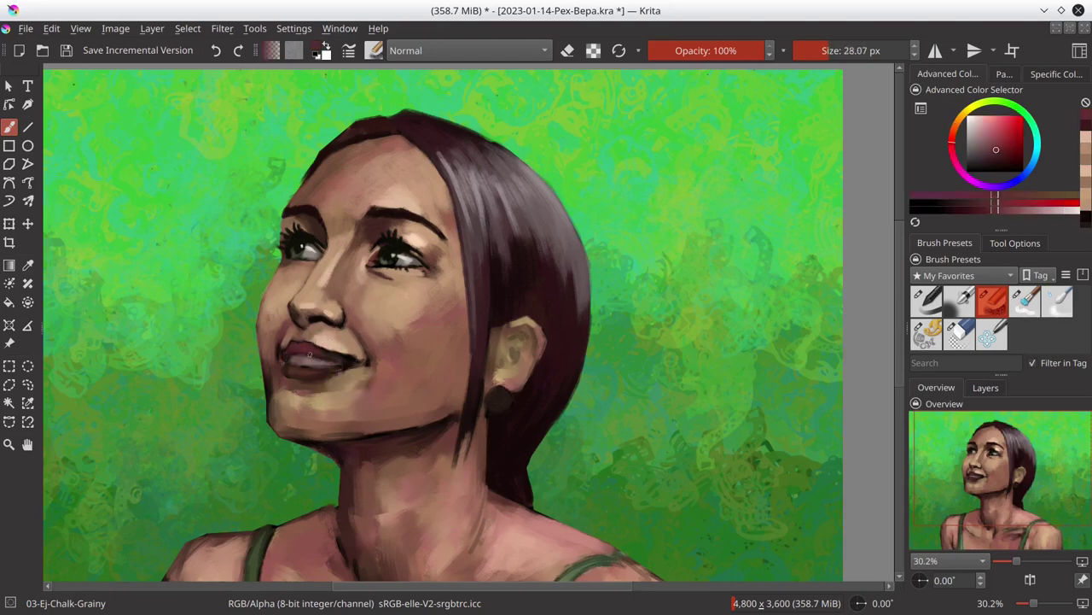
mouse_move(290, 352)
mouse_down()
mouse_move(342, 356)
mouse_move(313, 356)
mouse_up()
Step: Resample warm mouth, pink, peach and darker skin tones around the lips at 20–33 px
ctrl+click(309, 353)
key(bracketleft)
key(bracketleft)
ctrl+click(339, 363)
key(bracketright)
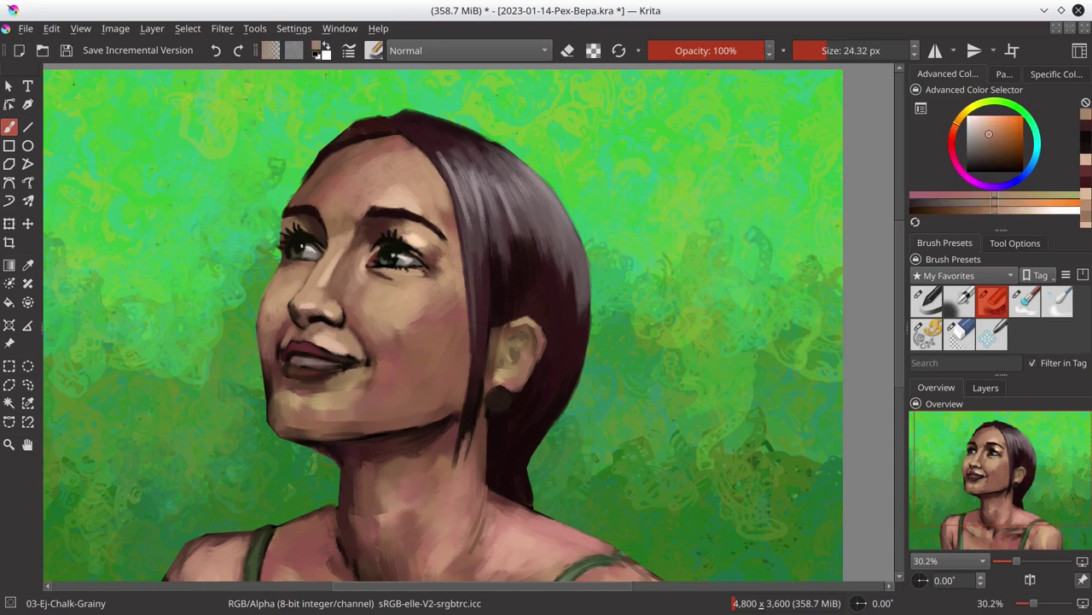
ctrl+click(305, 325)
ctrl+click(292, 344)
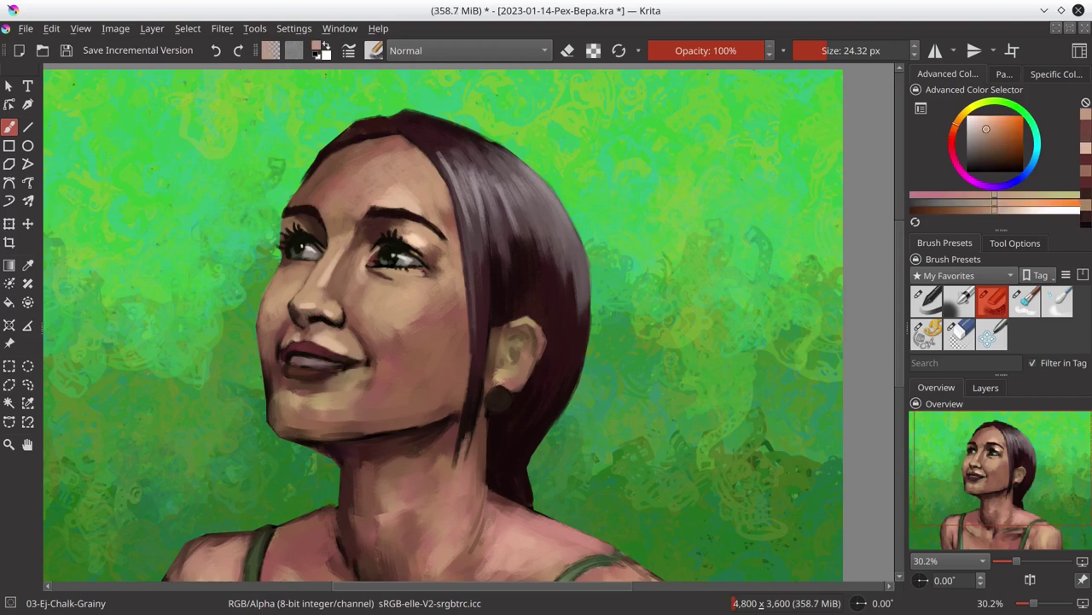
ctrl+click(290, 346)
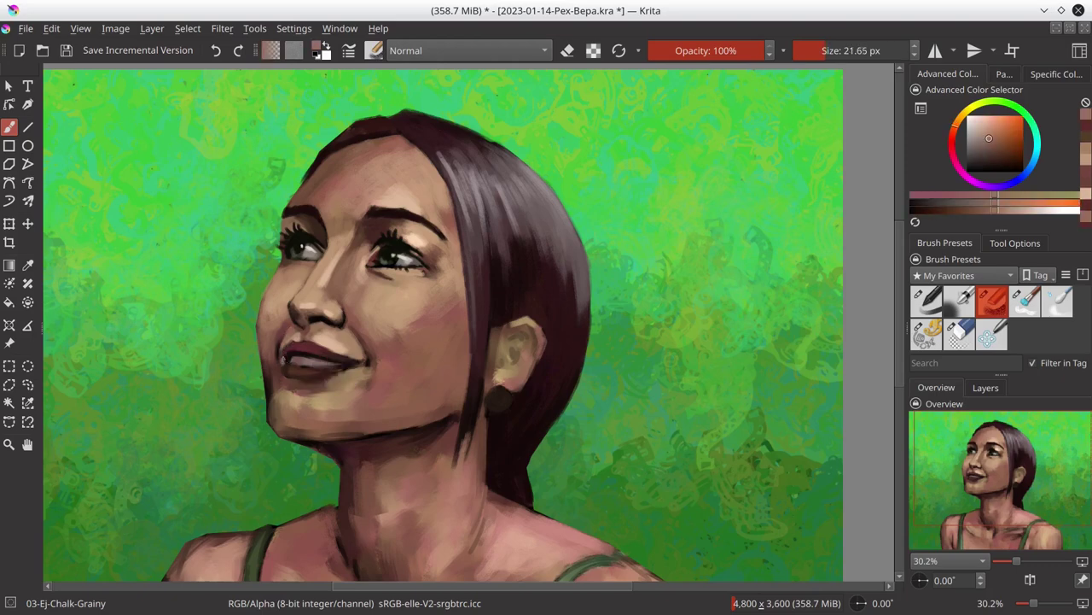
ctrl+click(282, 361)
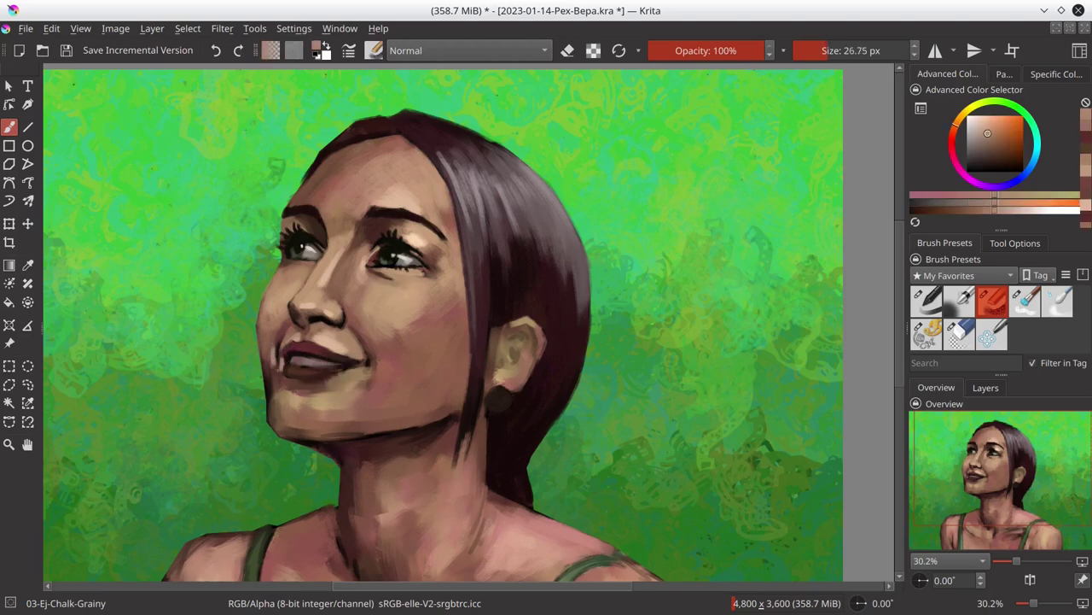
mouse_move(275, 375)
shift+mouse_down()
mouse_move(290, 376)
mouse_move(269, 397)
mouse_move(286, 376)
shift+mouse_up()
ctrl+click(277, 379)
ctrl+click(271, 376)
ctrl+click(287, 386)
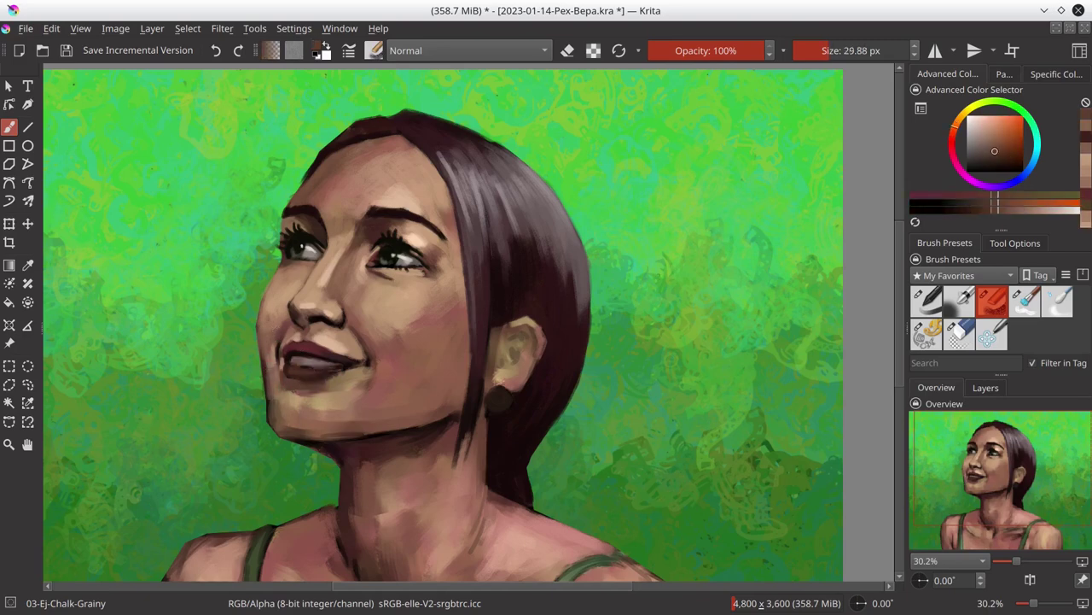
Step: Leave eraser mode to return to the grainy chalk brush and save the painting
key(slash)
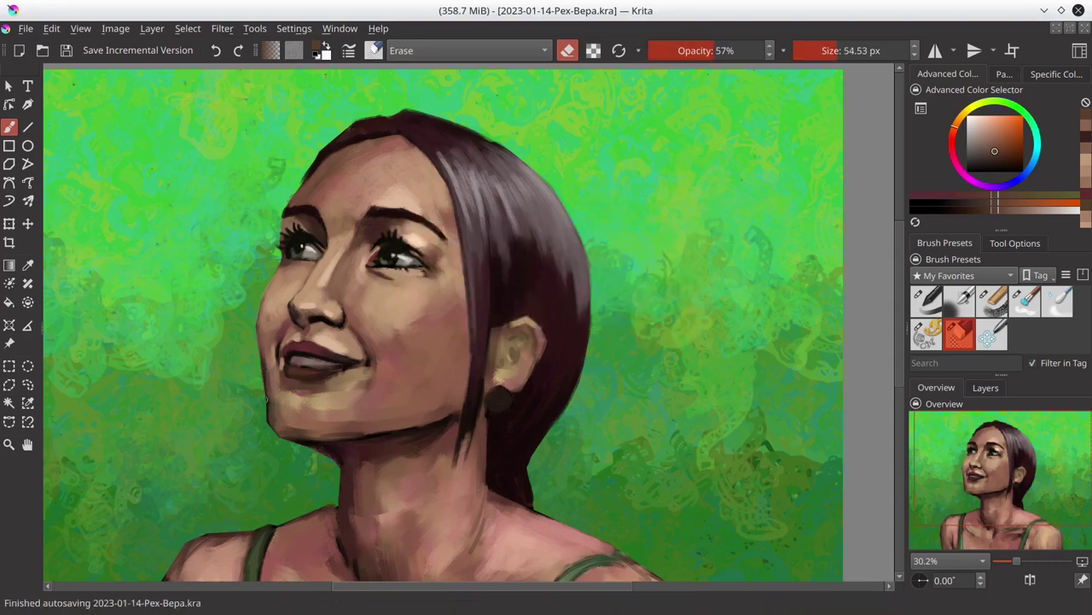
ctrl+click(293, 346)
click(992, 300)
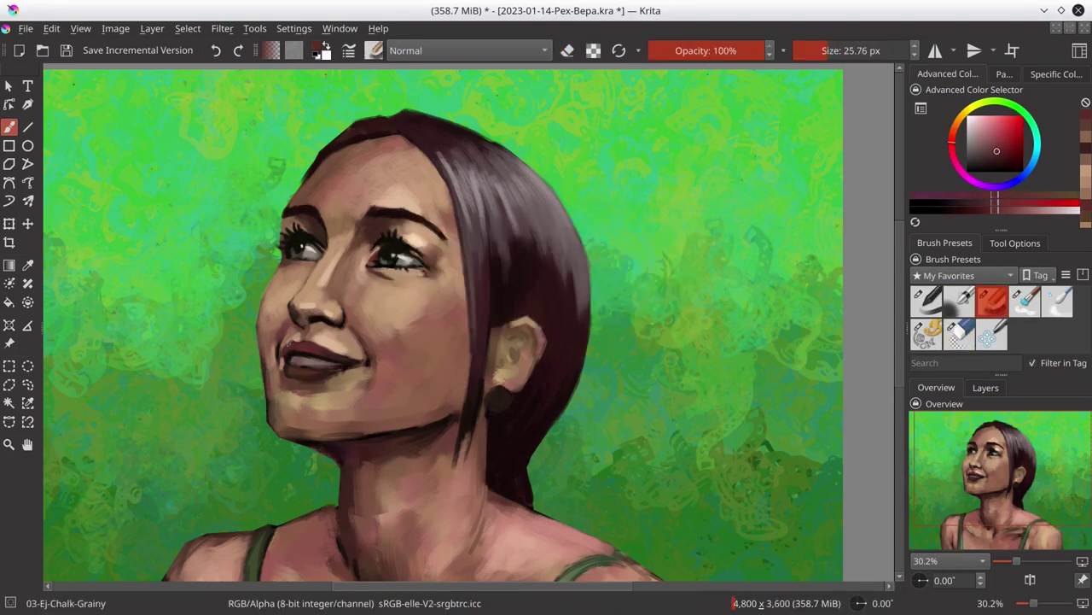
key(ctrl+s)
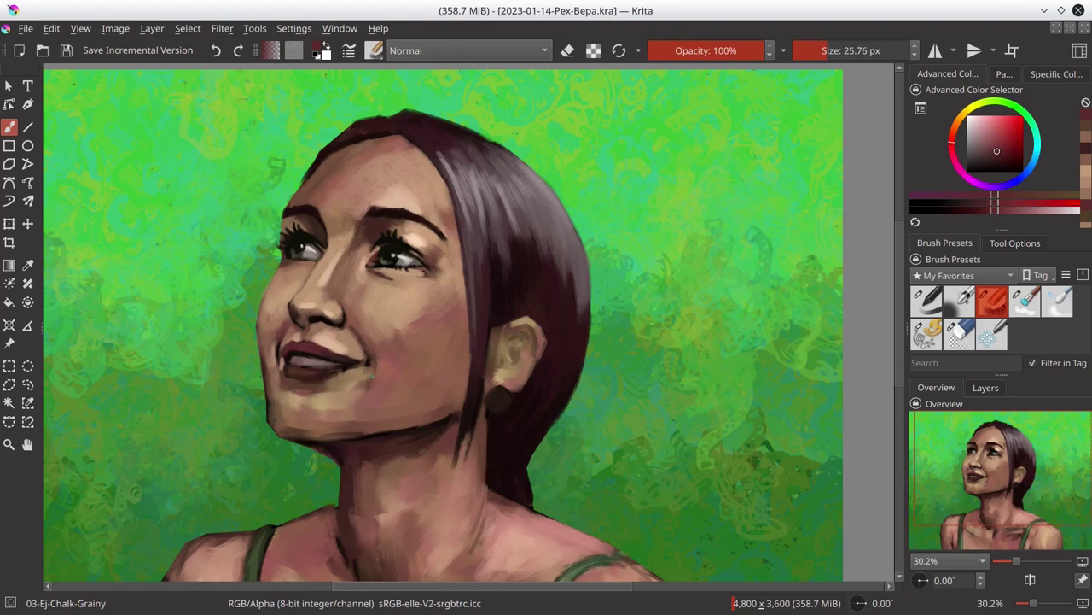
Step: Paint sampled tan skin tones over the lip area and blend them along the chin
click(293, 377)
ctrl+click(315, 353)
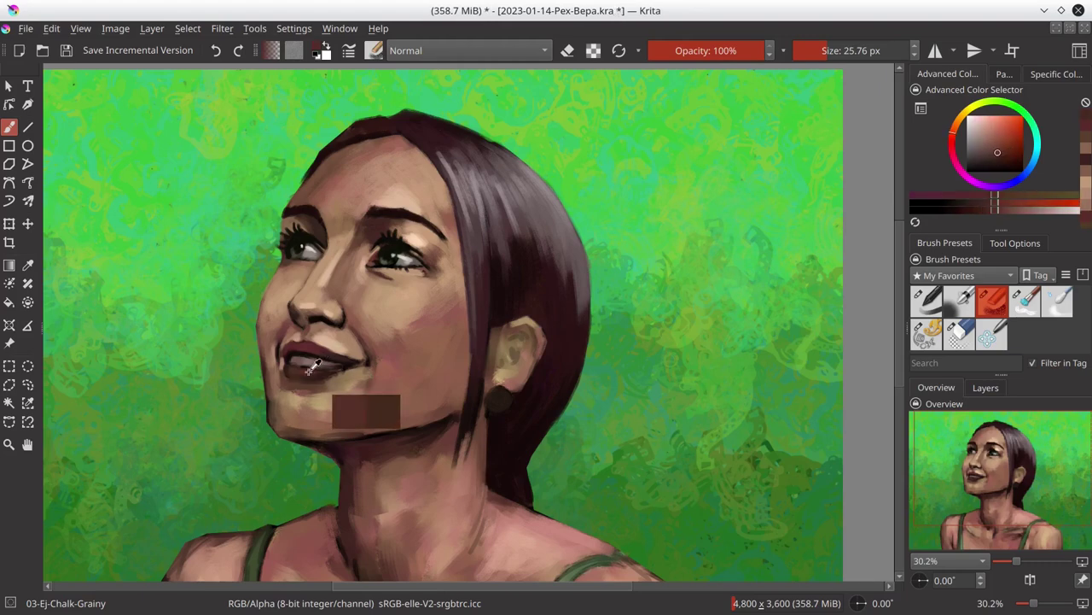
ctrl+click(297, 350)
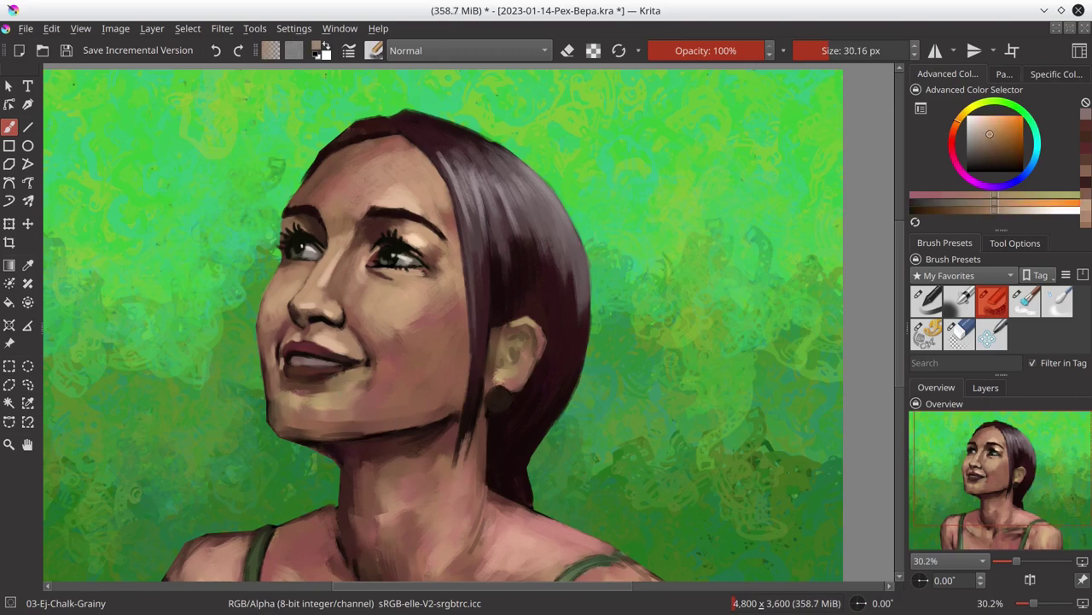
drag(297, 350, 282, 351)
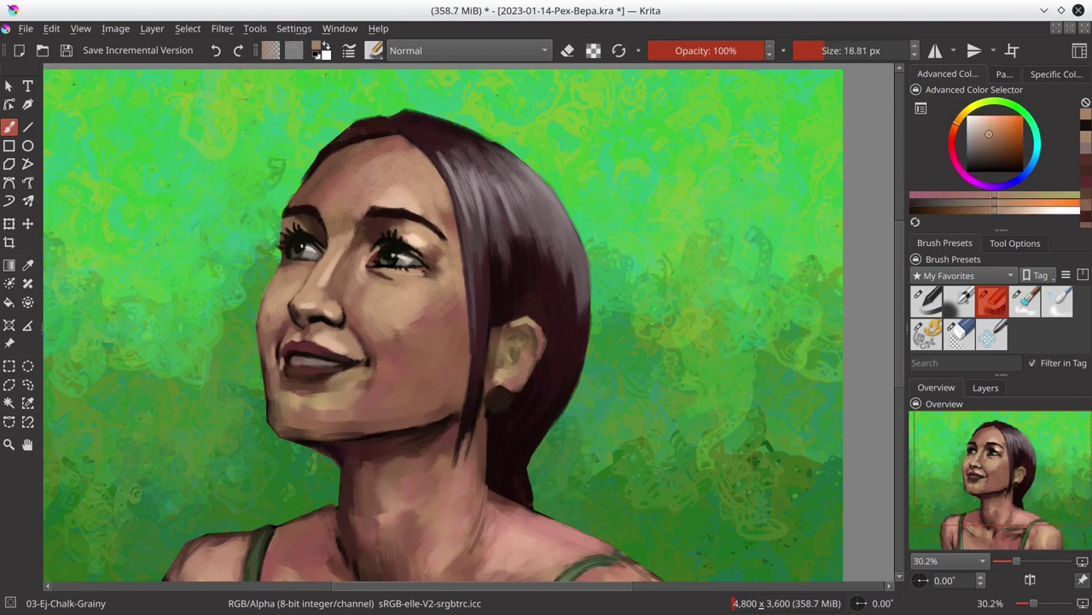
ctrl+click(360, 358)
drag(307, 391, 328, 388)
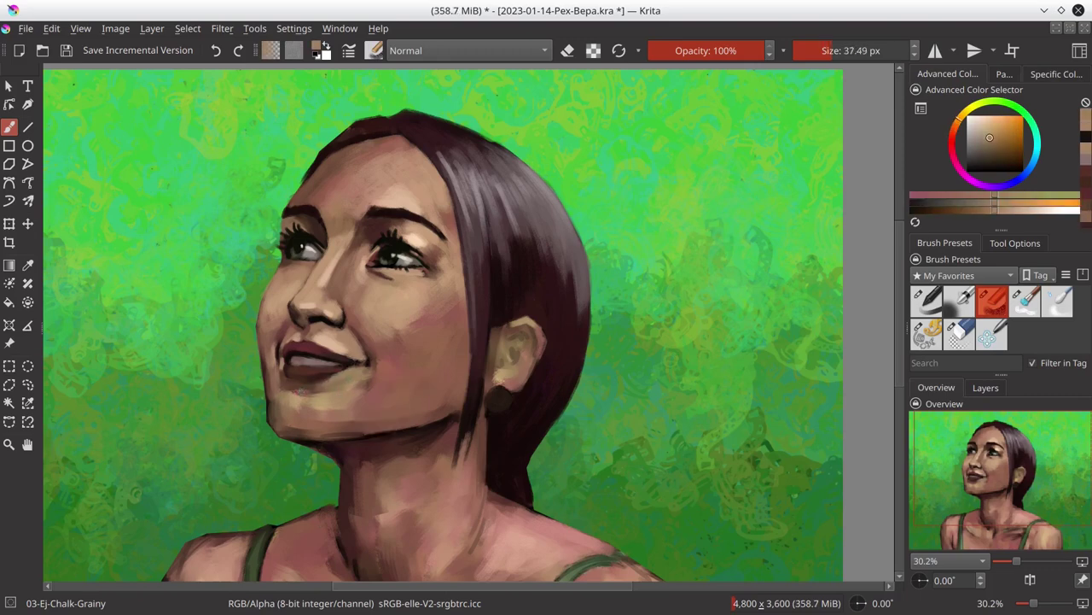
ctrl+click(334, 380)
ctrl+click(306, 432)
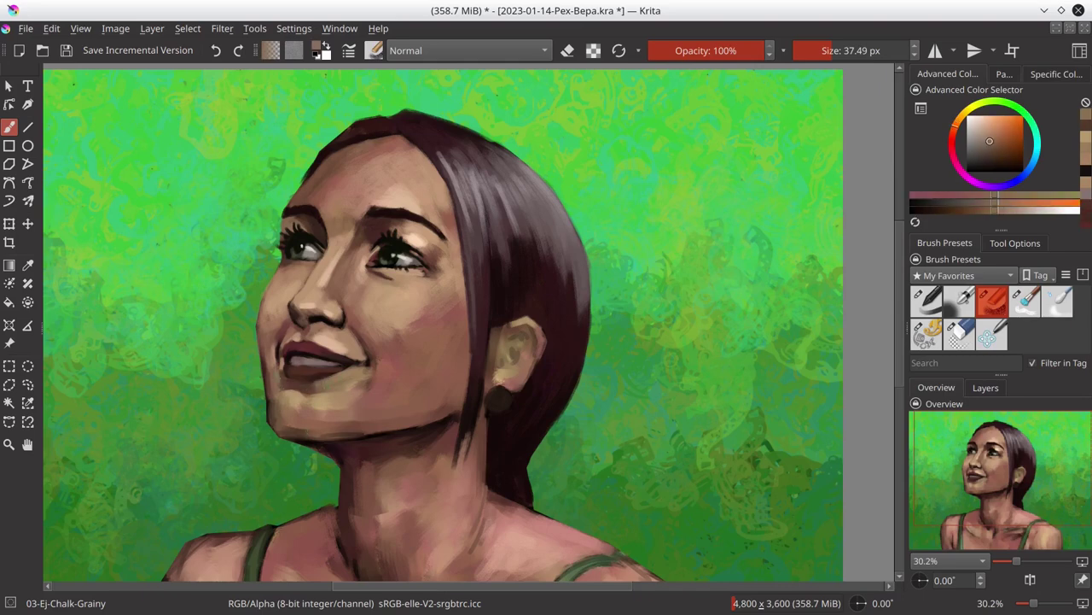
ctrl+click(277, 432)
mouse_move(278, 432)
mouse_down()
mouse_move(292, 395)
mouse_move(323, 411)
mouse_move(384, 367)
mouse_up()
Step: Sample jaw and chin skin colours and paint skin tone under the chin
ctrl+click(338, 425)
ctrl+click(297, 405)
ctrl+click(367, 384)
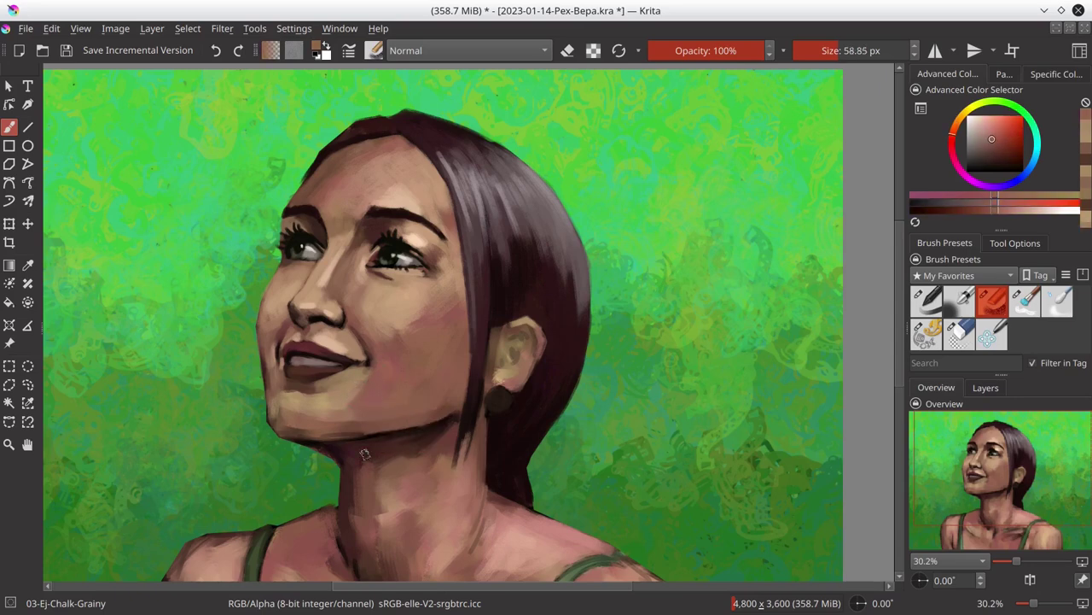
ctrl+click(309, 391)
ctrl+click(298, 375)
ctrl+click(291, 358)
mouse_move(290, 358)
mouse_down()
mouse_move(265, 354)
mouse_move(260, 333)
mouse_up()
ctrl+click(277, 333)
ctrl+click(260, 332)
Step: Pick a tan brown, save, then lighten the skin under the jaw and along the jawline
ctrl+click(293, 431)
key(ctrl+s)
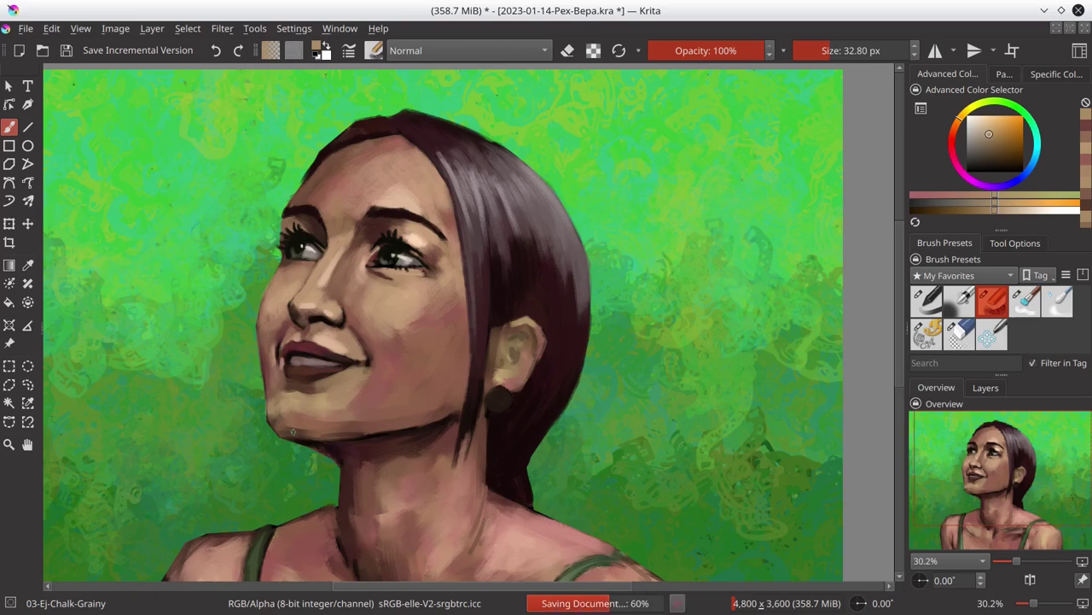
drag(324, 431, 346, 452)
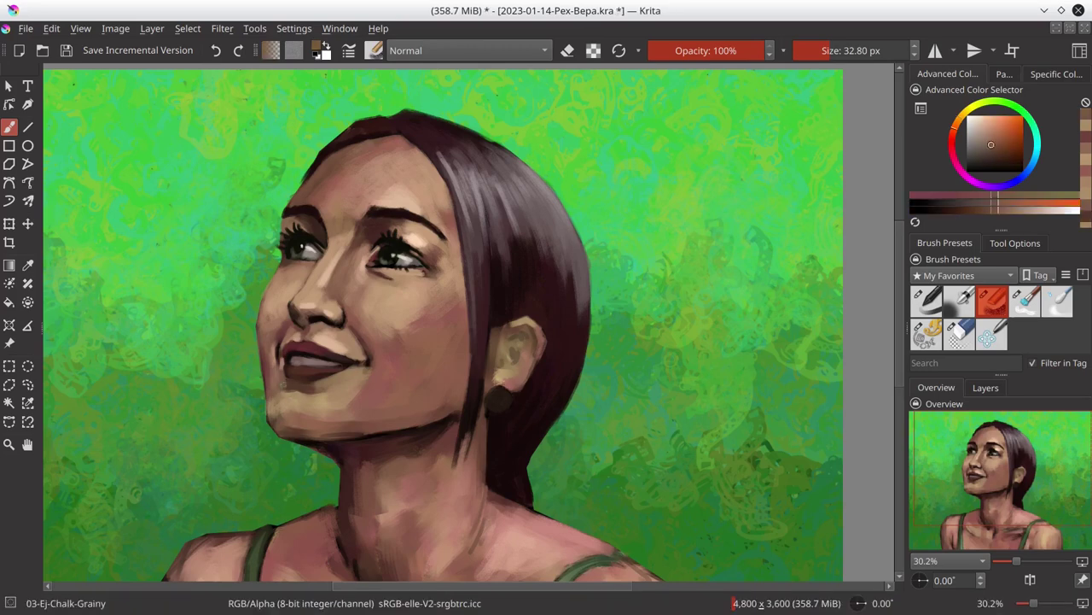
drag(298, 400, 324, 400)
ctrl+click(285, 431)
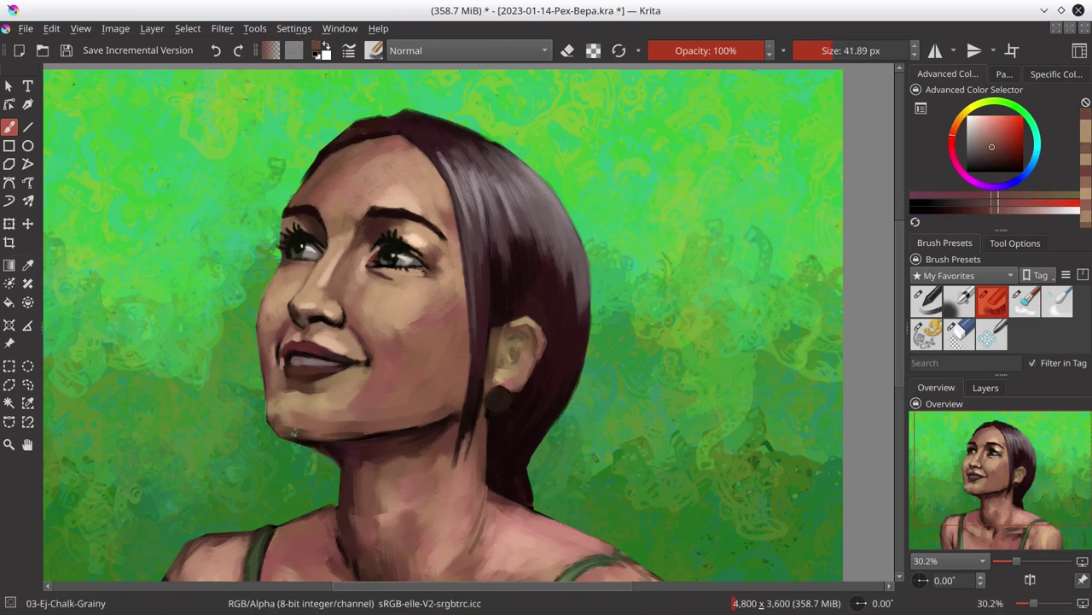
Step: Paint light tan skin on the neck and face, and darken the neck shading with reddish-brown
ctrl+click(427, 354)
mouse_move(393, 354)
mouse_down()
mouse_move(427, 355)
mouse_move(416, 393)
mouse_up()
ctrl+click(312, 415)
drag(312, 415, 281, 415)
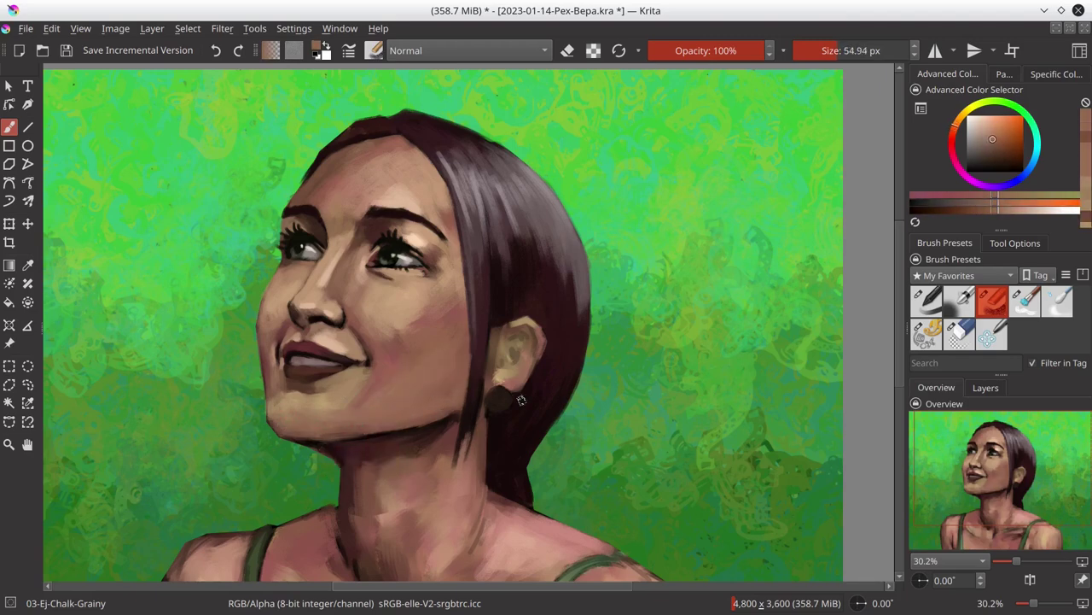
ctrl+click(438, 238)
drag(324, 403, 312, 401)
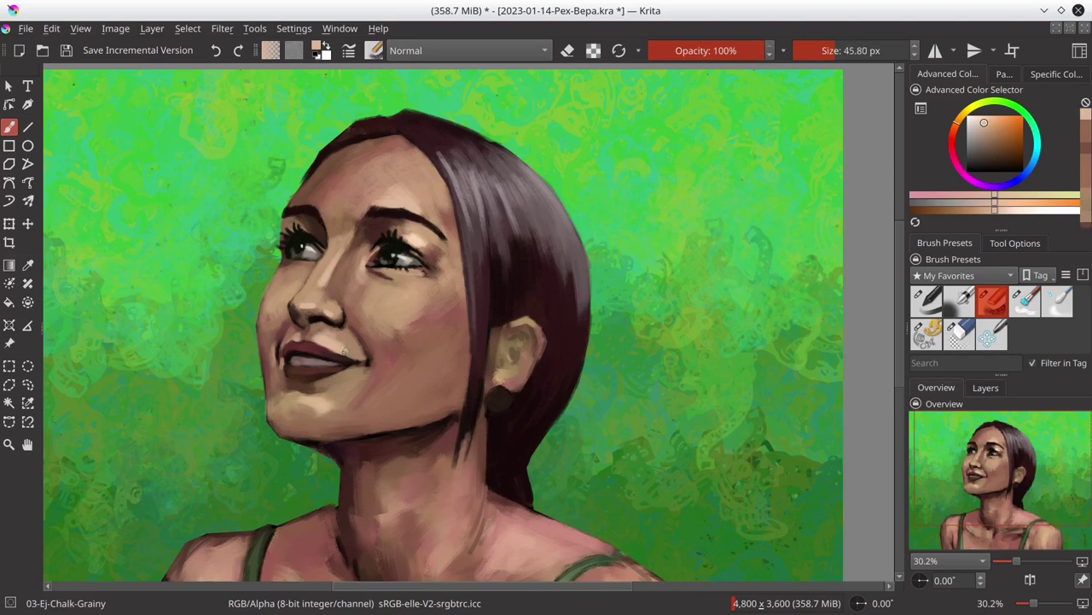
ctrl+click(365, 362)
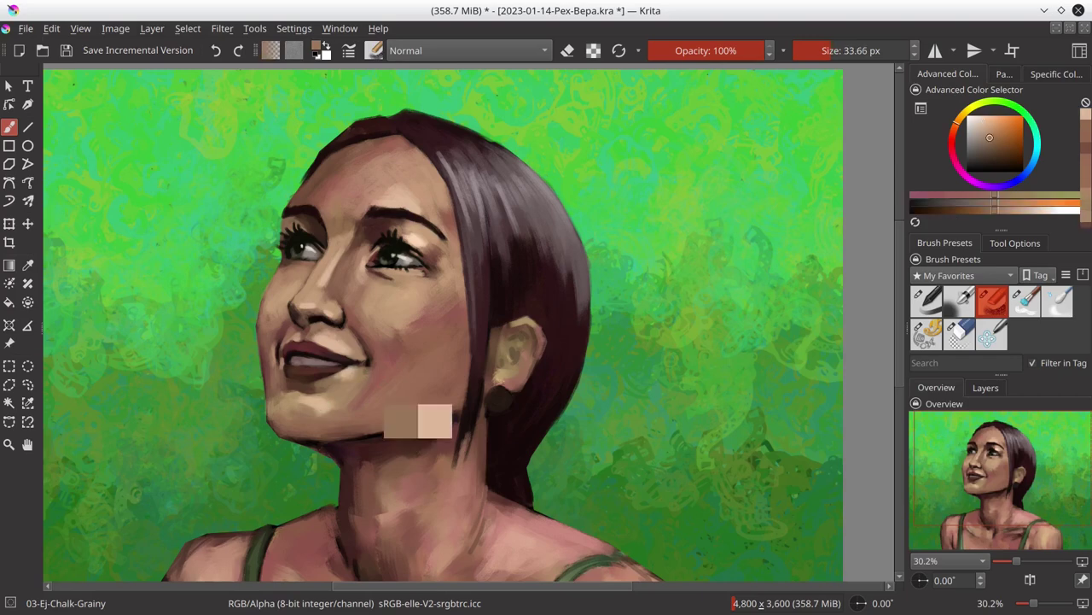
drag(376, 362, 314, 368)
Step: Sample reddish-brown, pinkish-red and lighter skin tones from the canvas and colour selector, resizing the brush
ctrl+click(311, 385)
ctrl+click(310, 368)
click(991, 136)
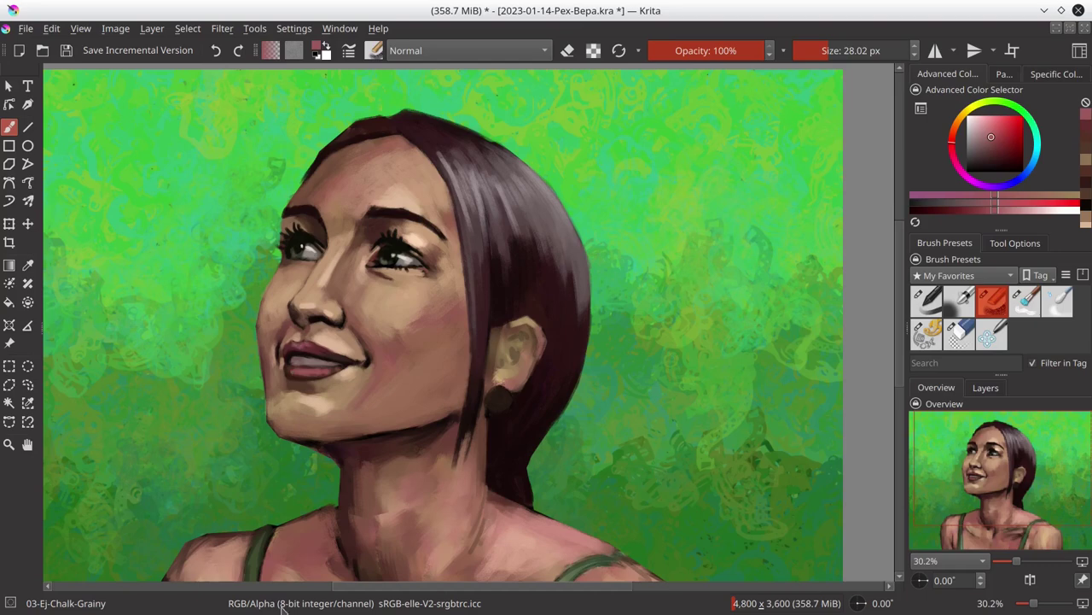
click(988, 129)
key(bracketleft)
key(bracketleft)
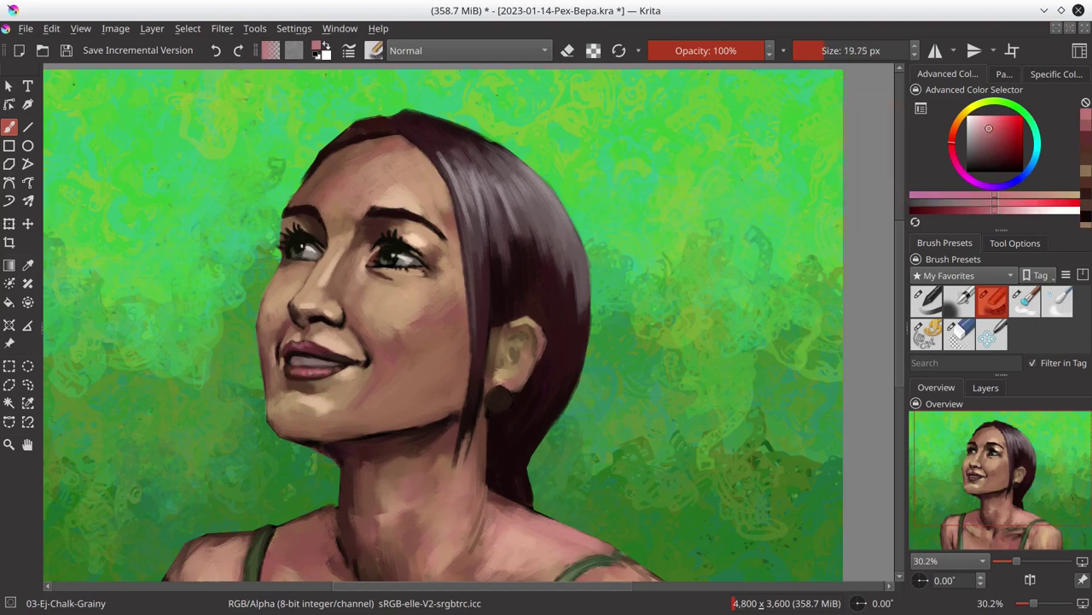
ctrl+click(423, 430)
key(bracketright)
key(bracketright)
key(bracketright)
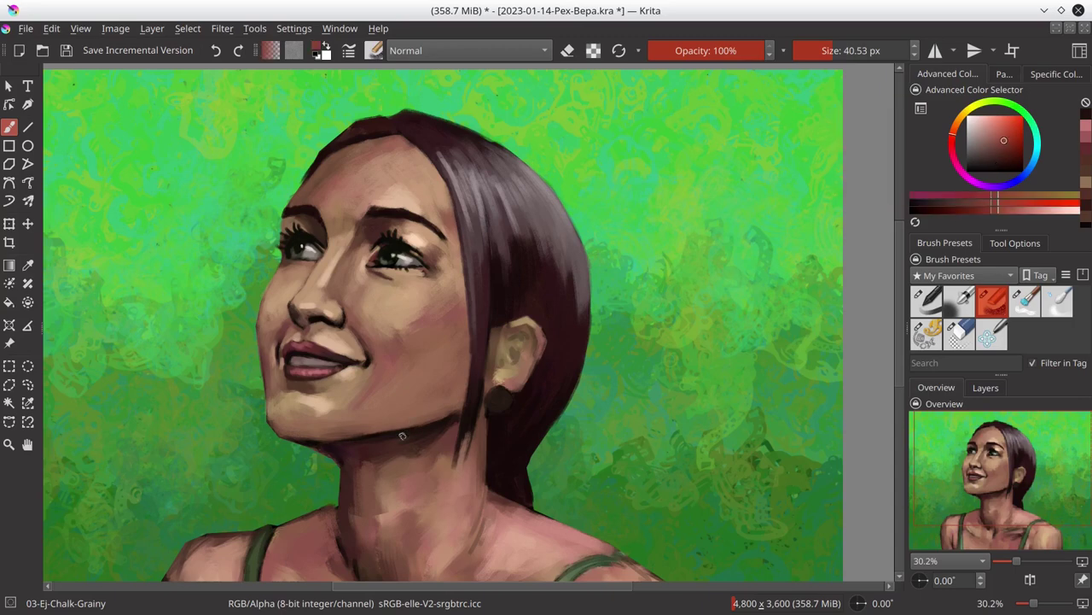
ctrl+click(417, 438)
key(bracketleft)
ctrl+click(384, 450)
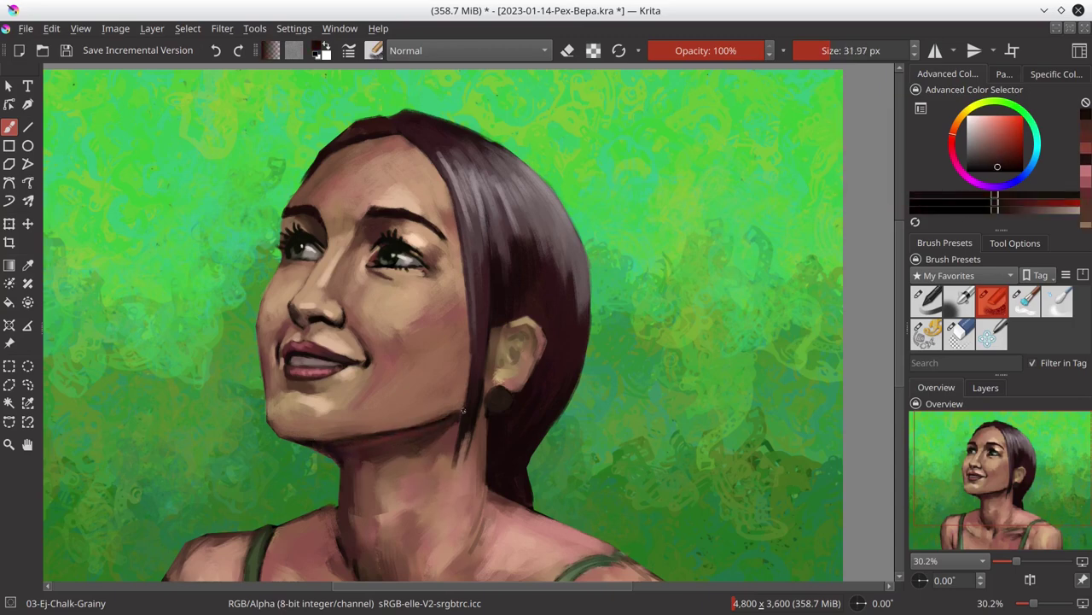
key(bracketright)
key(bracketright)
key(bracketright)
Step: Resample darker, redder and lighter skin tones around the jaw and neck, then save
ctrl+click(378, 452)
ctrl+click(398, 430)
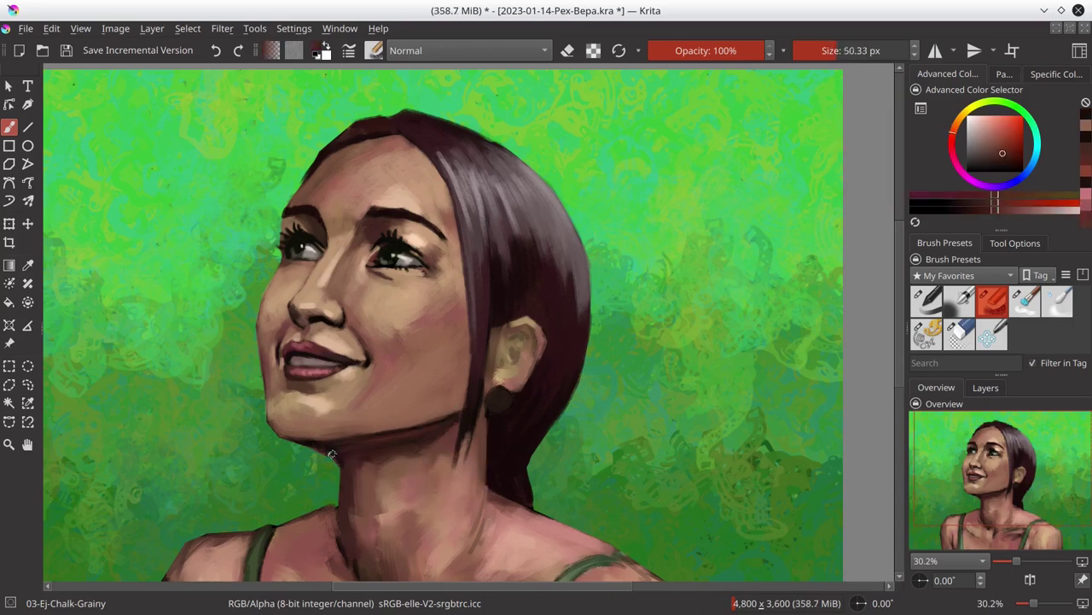
key(bracketleft)
key(bracketleft)
key(bracketleft)
ctrl+click(335, 437)
ctrl+click(344, 481)
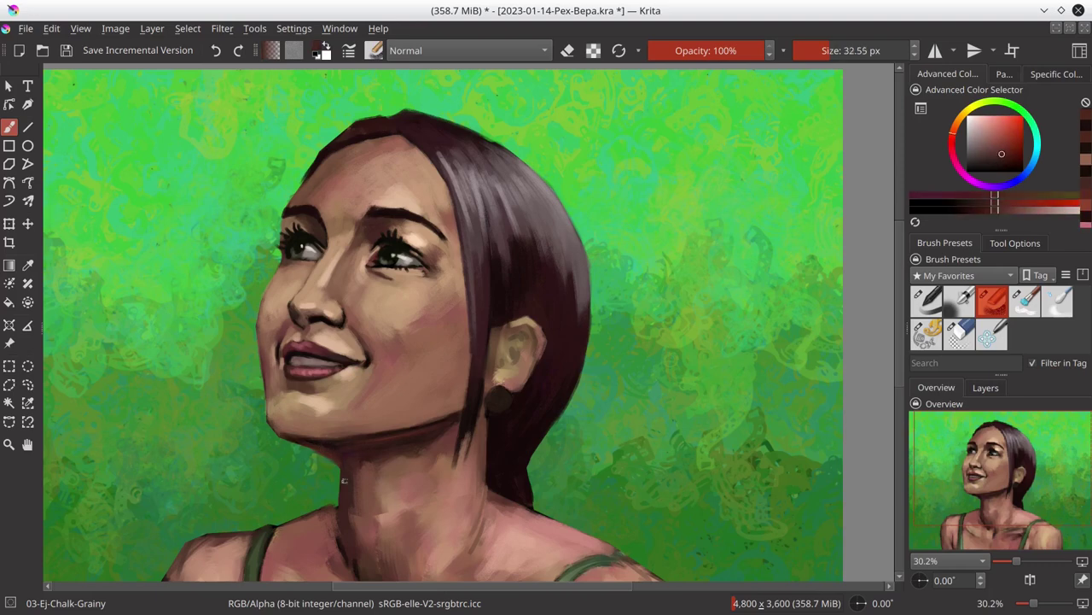
ctrl+click(371, 462)
ctrl+click(421, 453)
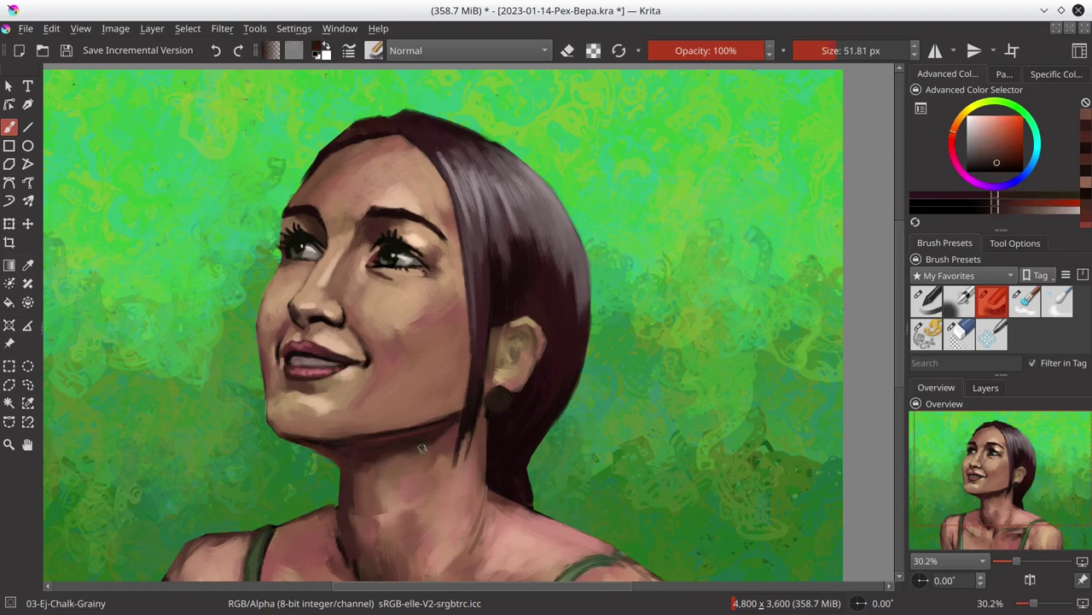
key(bracketright)
key(bracketright)
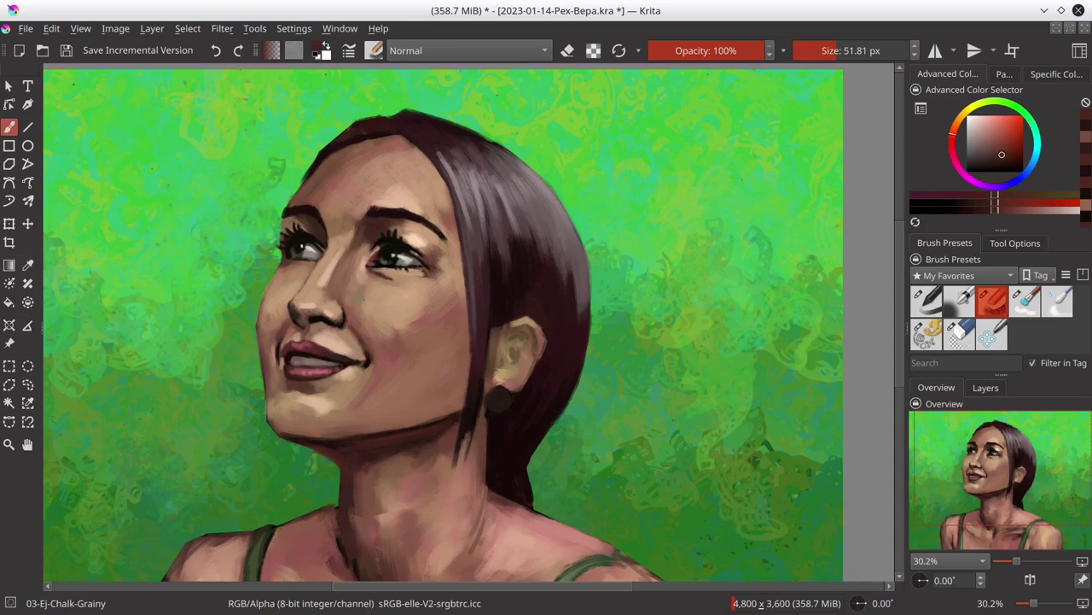
key(ctrl+s)
Step: Check the face in a mirrored view, pick a dark olive colour, save, and unmirror
key(m)
scroll(596, 351, down, 3)
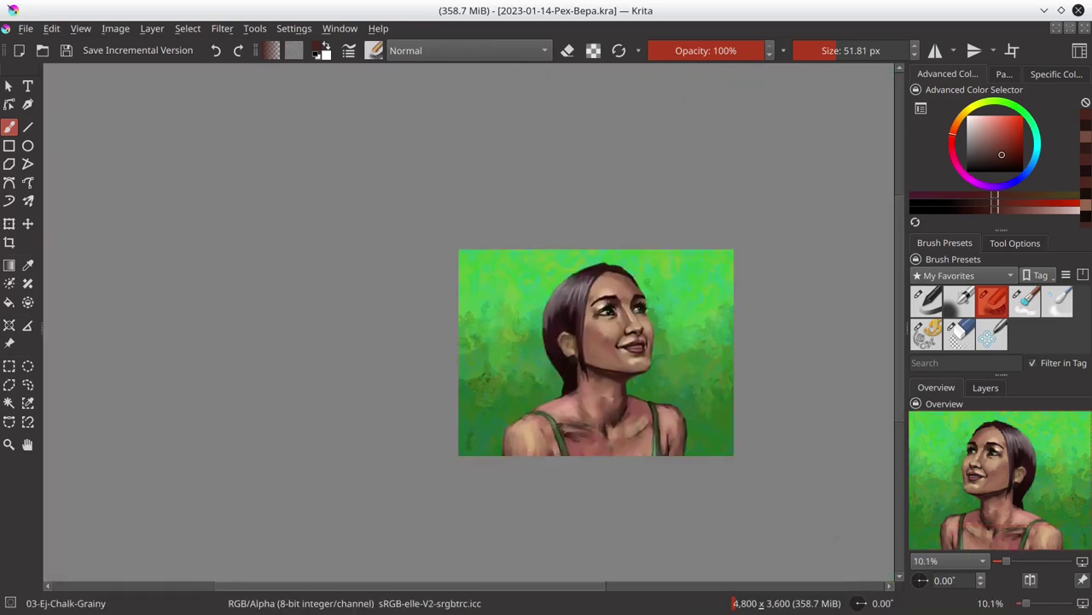
scroll(608, 330, up, 5)
ctrl+click(745, 253)
key(bracketleft)
key(bracketleft)
key(bracketleft)
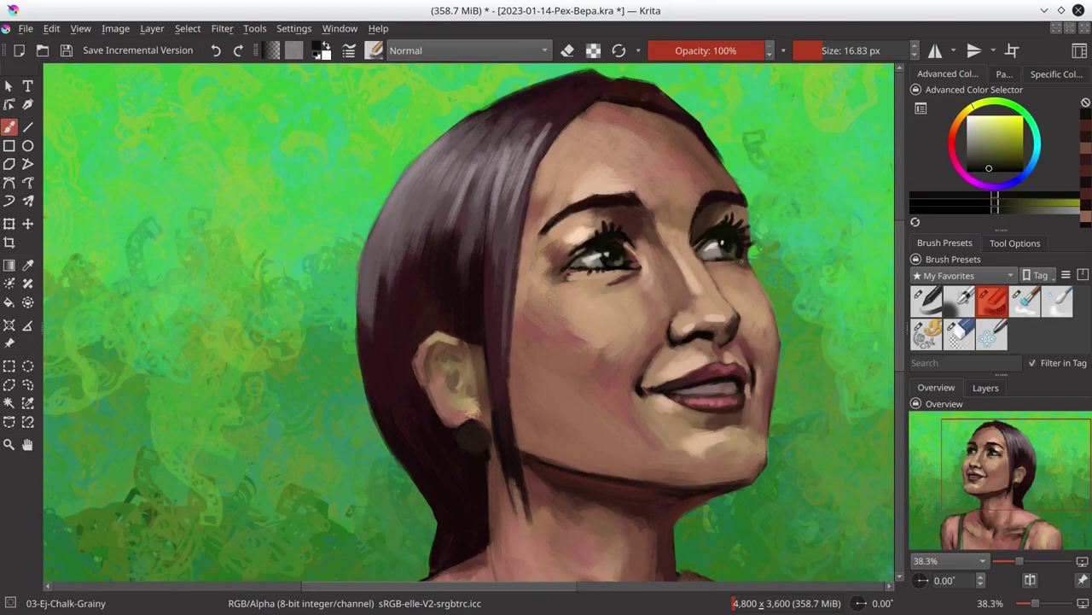
scroll(741, 261, down, 3)
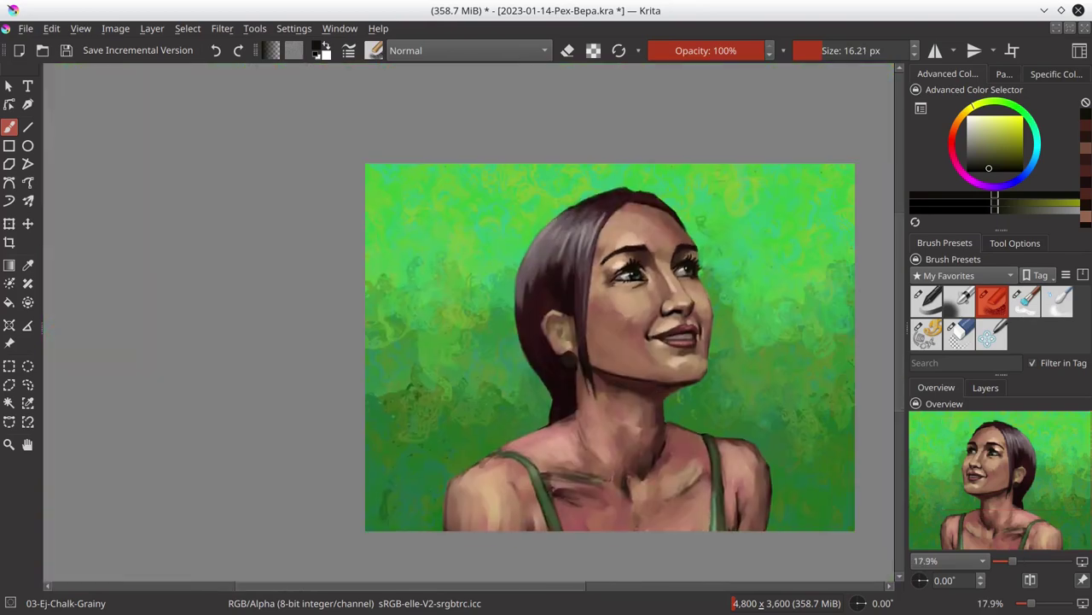
key(ctrl+s)
key(m)
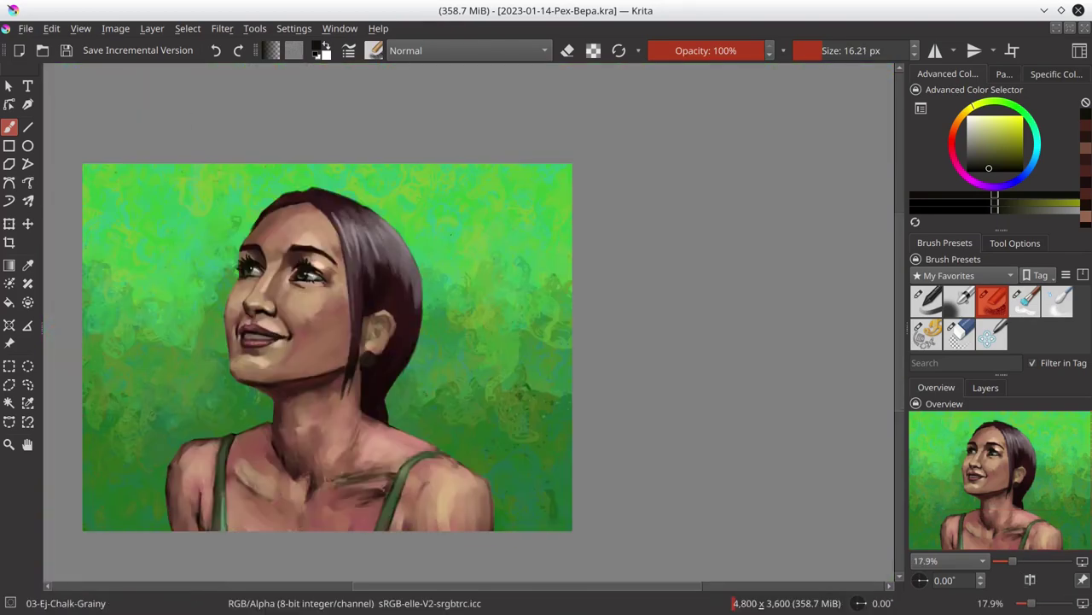
Step: Paint light skin strokes on the cheek, then pick a dark brown with a smaller brush
key(bracketright)
key(bracketright)
ctrl+click(320, 301)
key(bracketright)
key(bracketright)
key(bracketright)
mouse_move(307, 307)
mouse_down()
mouse_move(333, 324)
mouse_move(342, 363)
mouse_move(299, 362)
mouse_up()
ctrl+click(316, 341)
ctrl+click(316, 320)
ctrl+click(358, 337)
ctrl+click(341, 286)
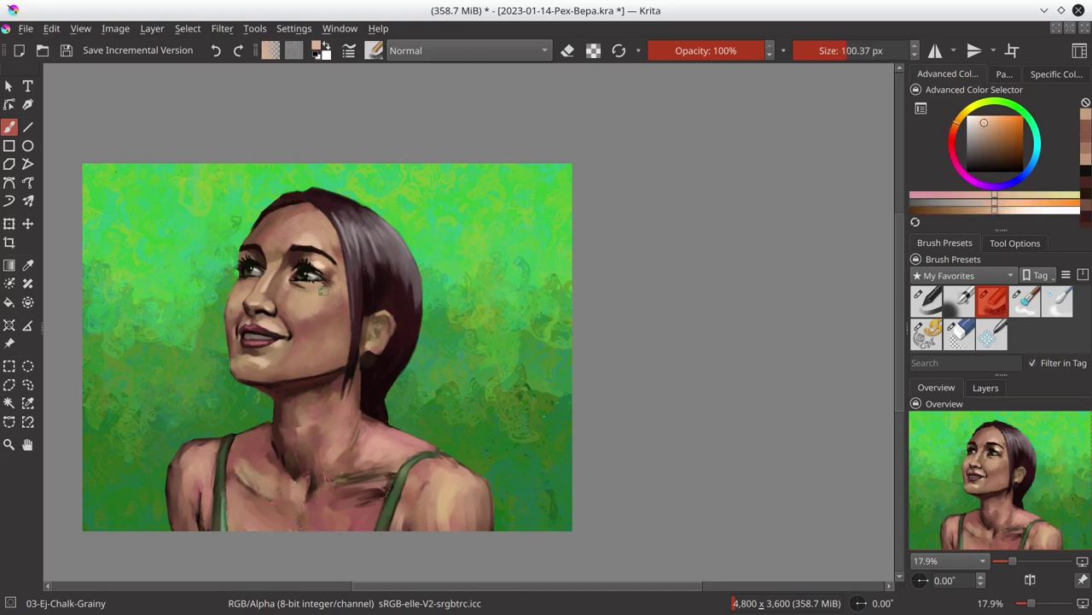
key(bracketleft)
key(bracketleft)
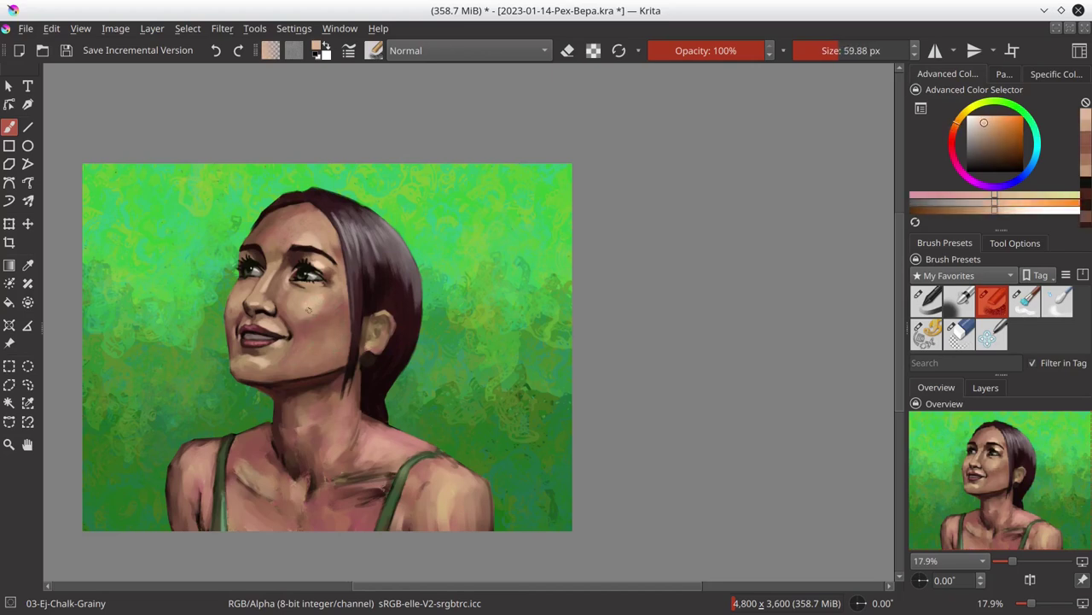
ctrl+click(309, 311)
key(bracketleft)
key(bracketleft)
Step: Darken the ear's upper edge and shade it with sampled peach and reddish-brown tones
scroll(194, 323, up, 2)
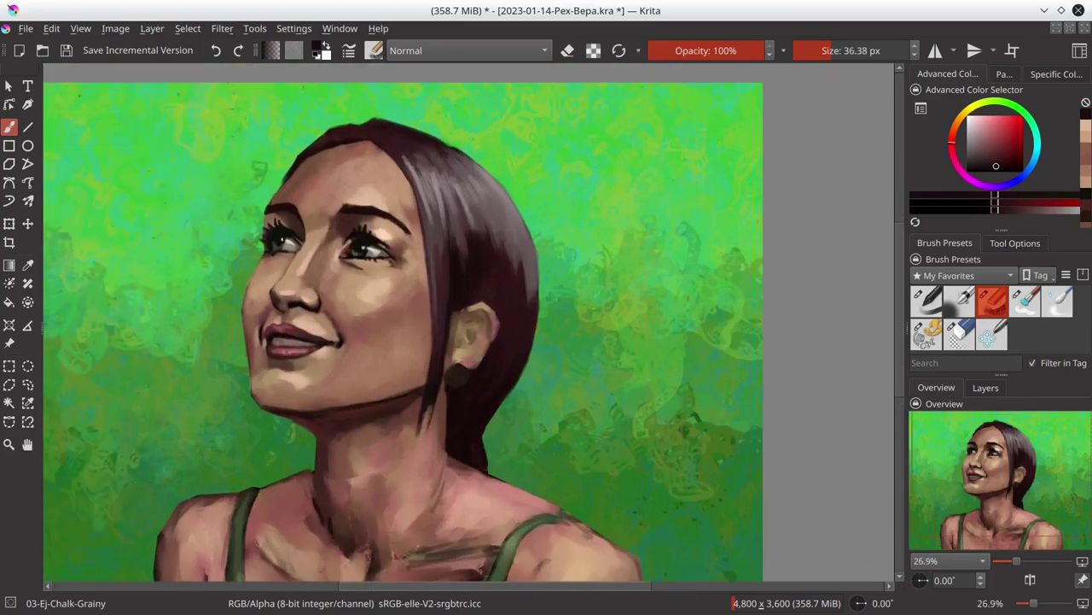
mouse_move(460, 323)
mouse_down()
mouse_move(482, 309)
mouse_move(466, 349)
mouse_up()
key(bracketleft)
ctrl+click(478, 359)
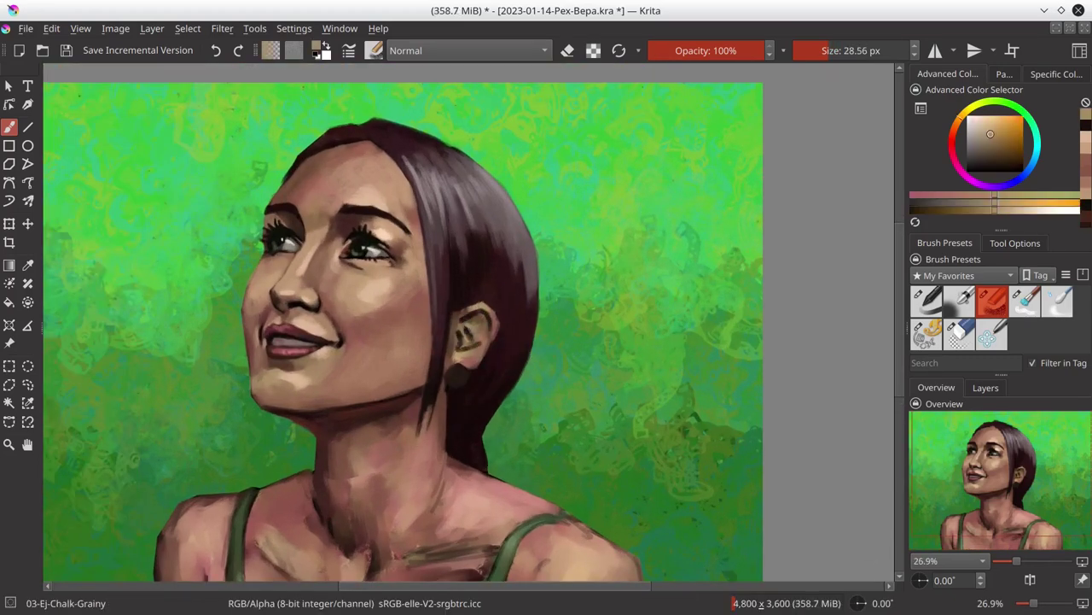
ctrl+click(465, 352)
ctrl+click(372, 297)
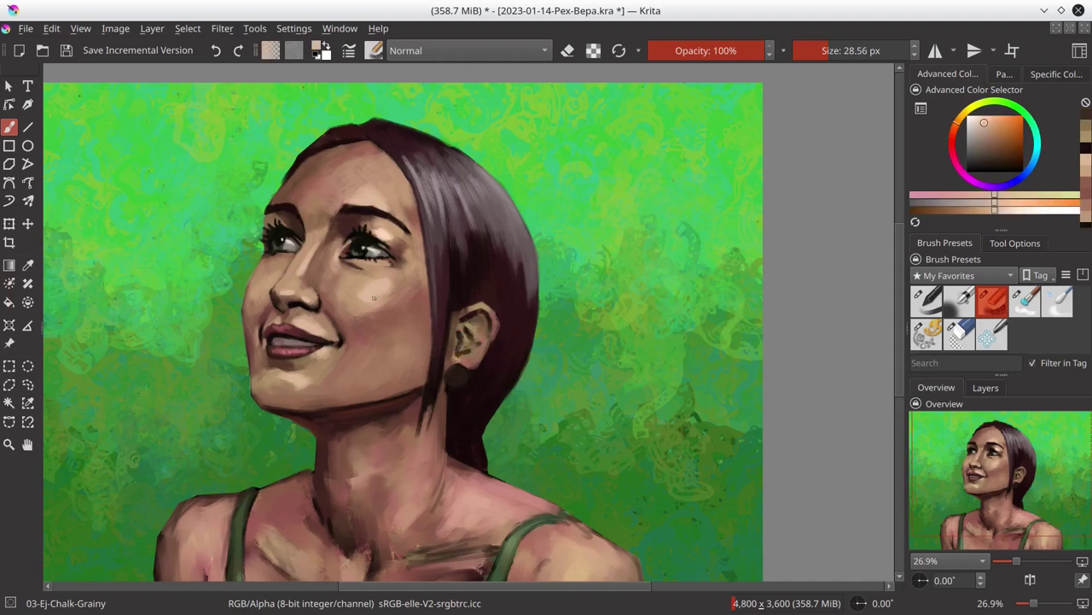
ctrl+click(478, 282)
ctrl+click(498, 334)
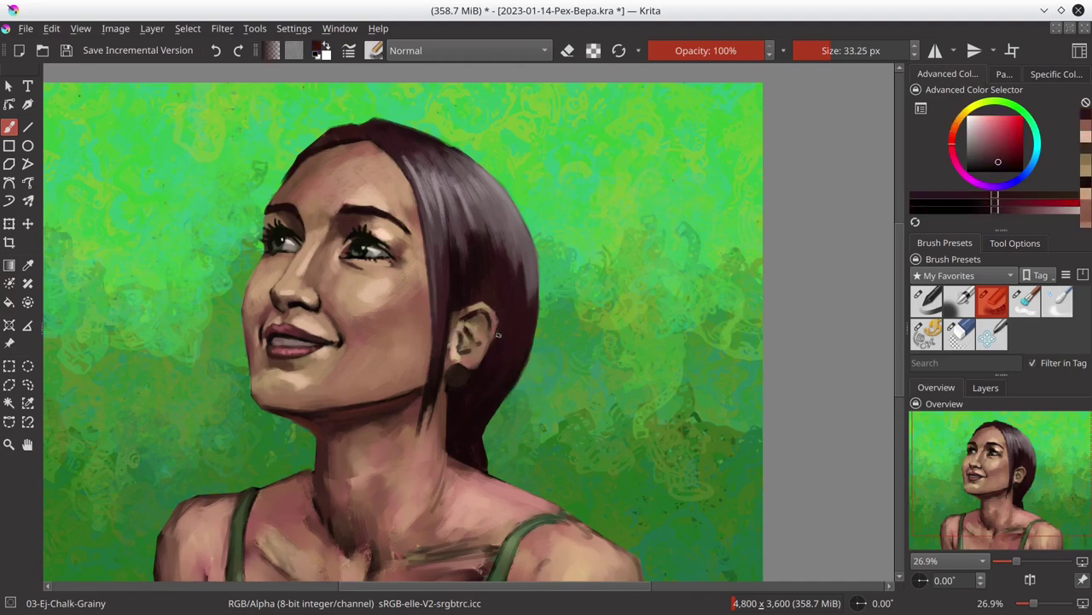
ctrl+click(453, 445)
Step: Paint the earring stone near-black and green with a slightly larger brush
key(bracketright)
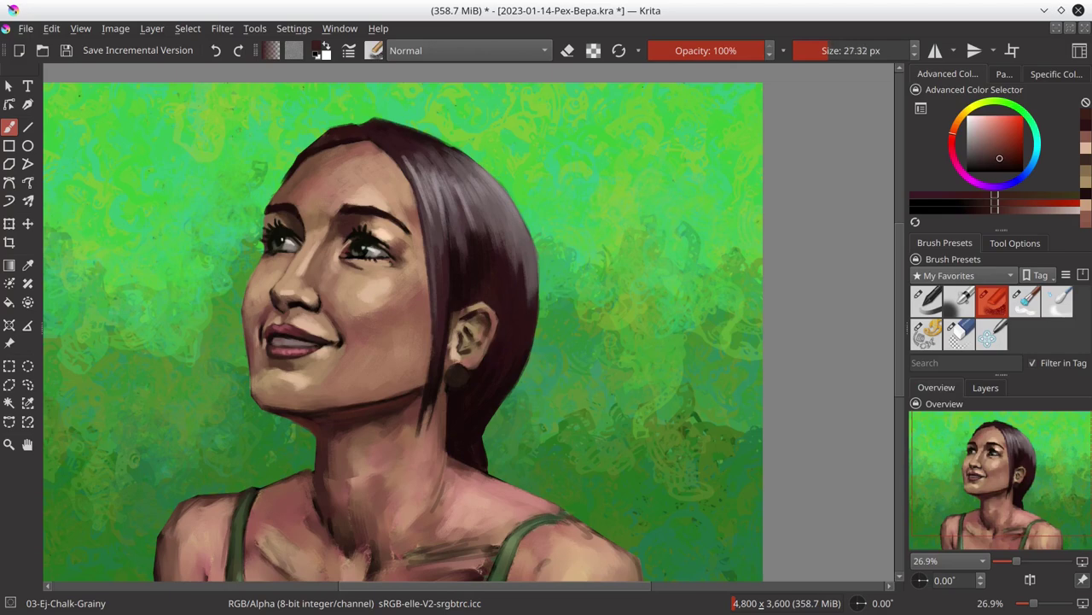
ctrl+click(336, 298)
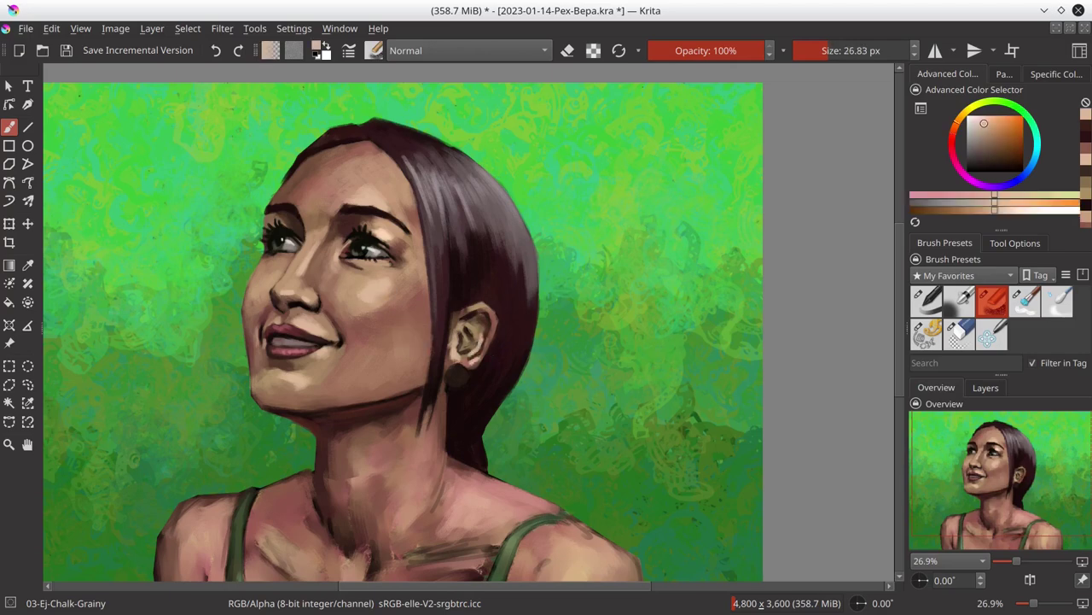
ctrl+click(492, 367)
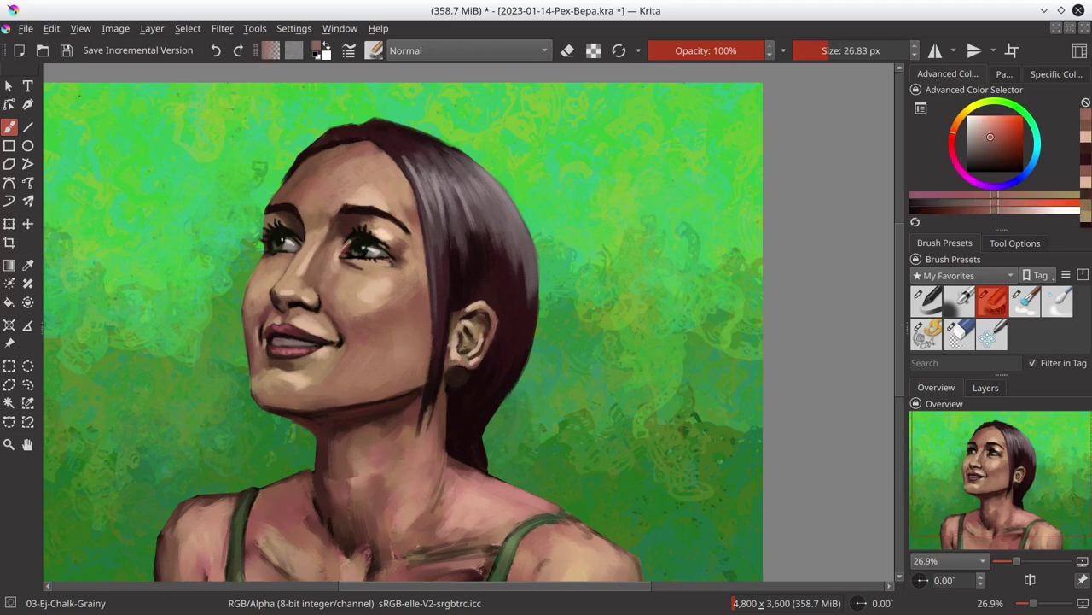
key(bracketright)
ctrl+click(458, 379)
click(1015, 109)
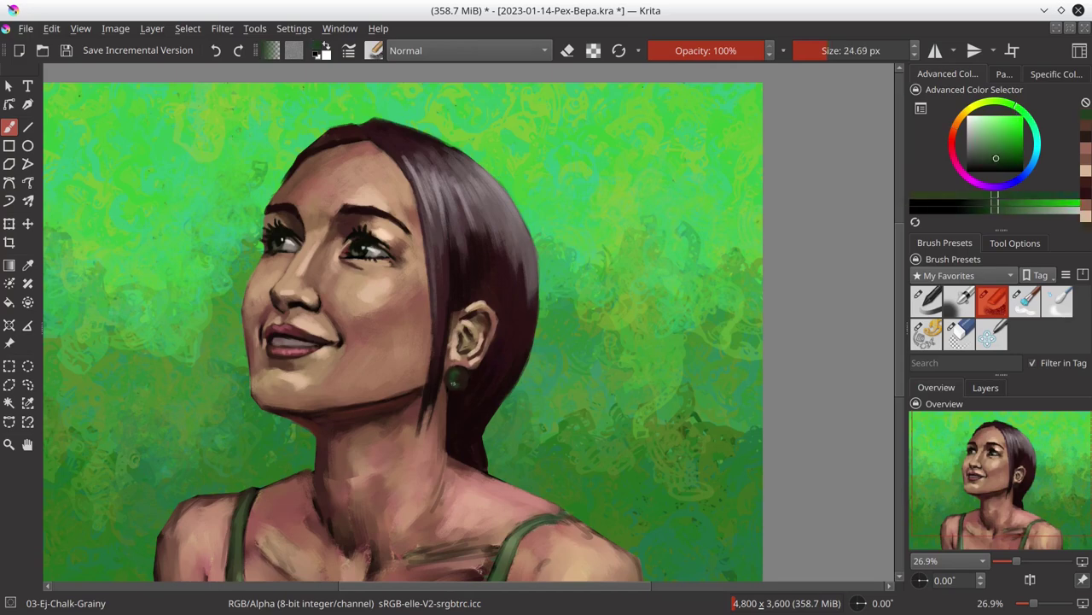
Step: Refine the earring with fine strokes and add a tiny pale green highlight
ctrl+click(461, 380)
key(bracketleft)
key(bracketleft)
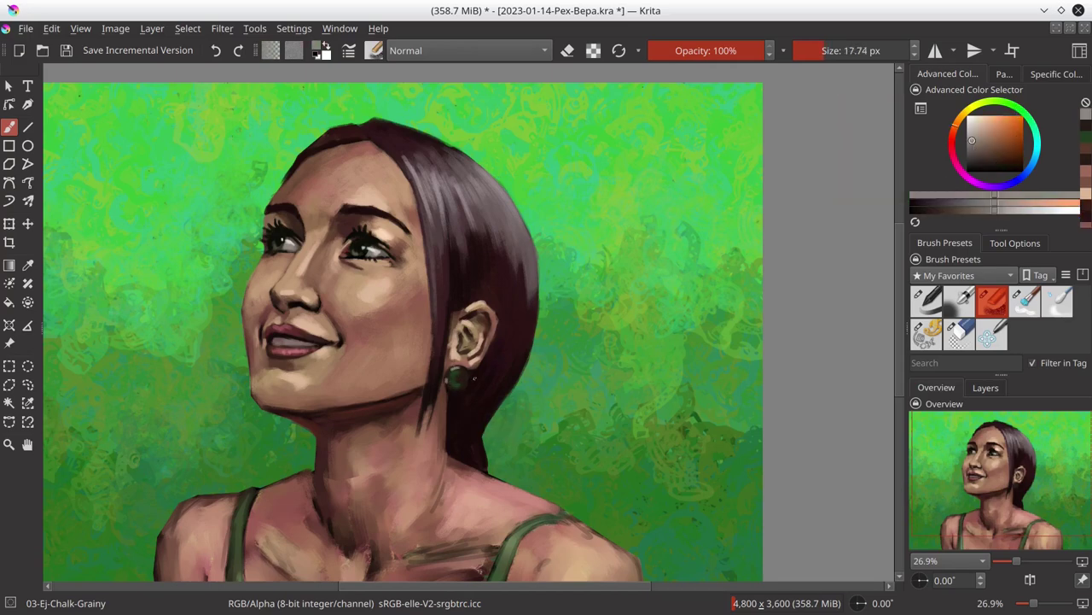
ctrl+click(466, 375)
key(bracketleft)
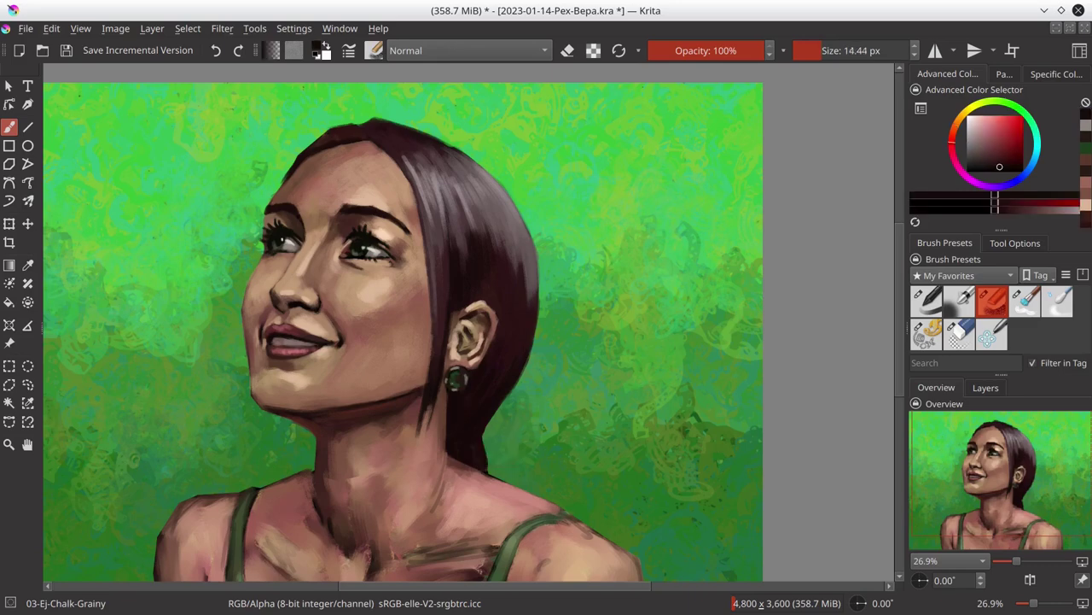
ctrl+click(503, 418)
key(bracketright)
key(bracketright)
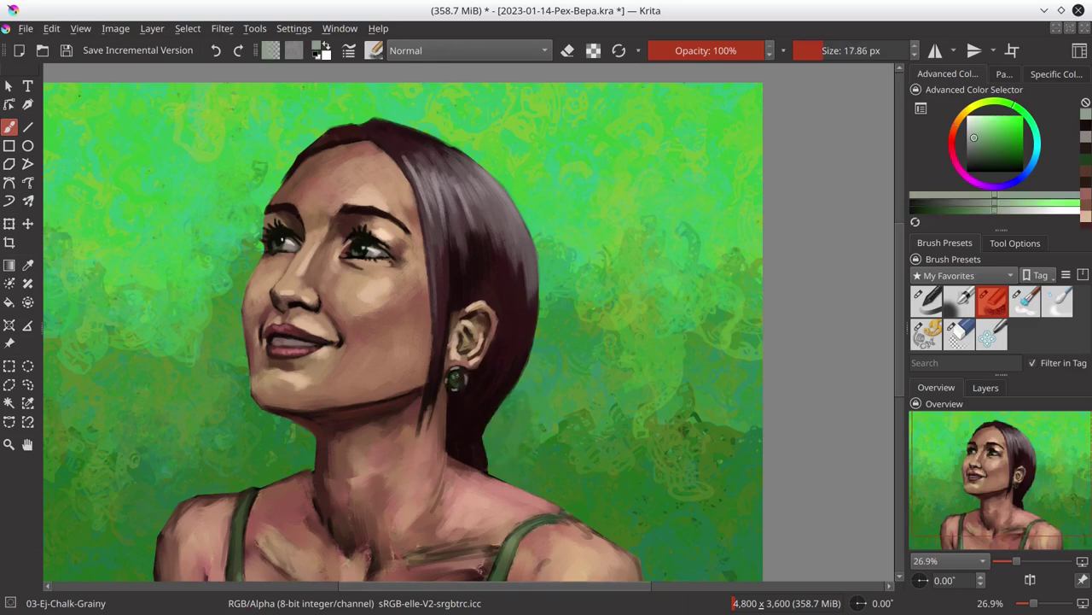
ctrl+click(456, 369)
key(bracketleft)
key(bracketleft)
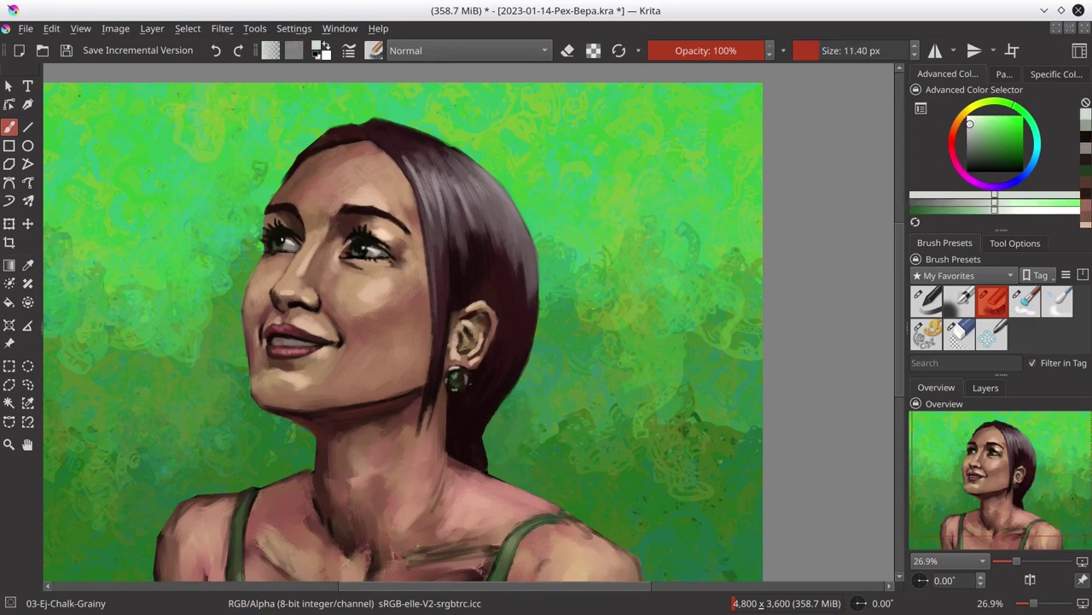
drag(496, 392, 504, 388)
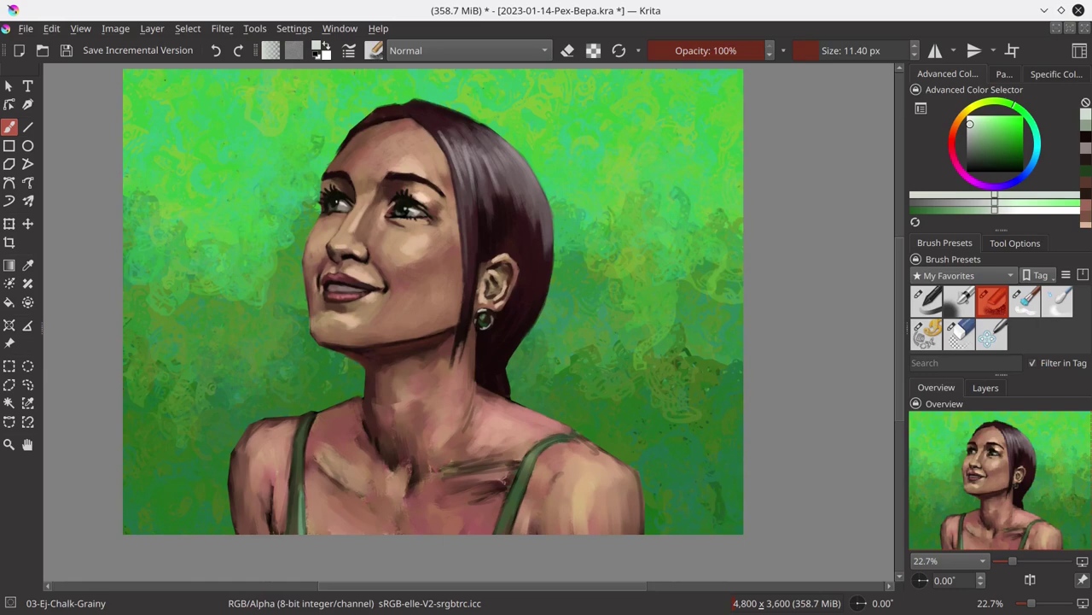
Step: Save the document and paint a dark green-grey stroke along the left strap
key(ctrl+s)
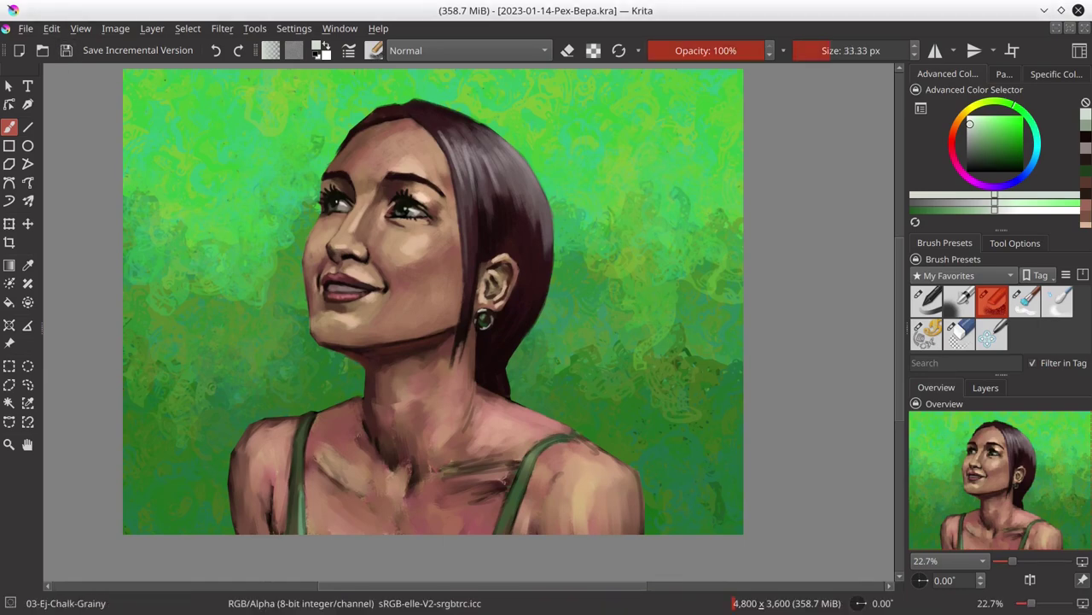
ctrl+click(296, 416)
ctrl+click(268, 426)
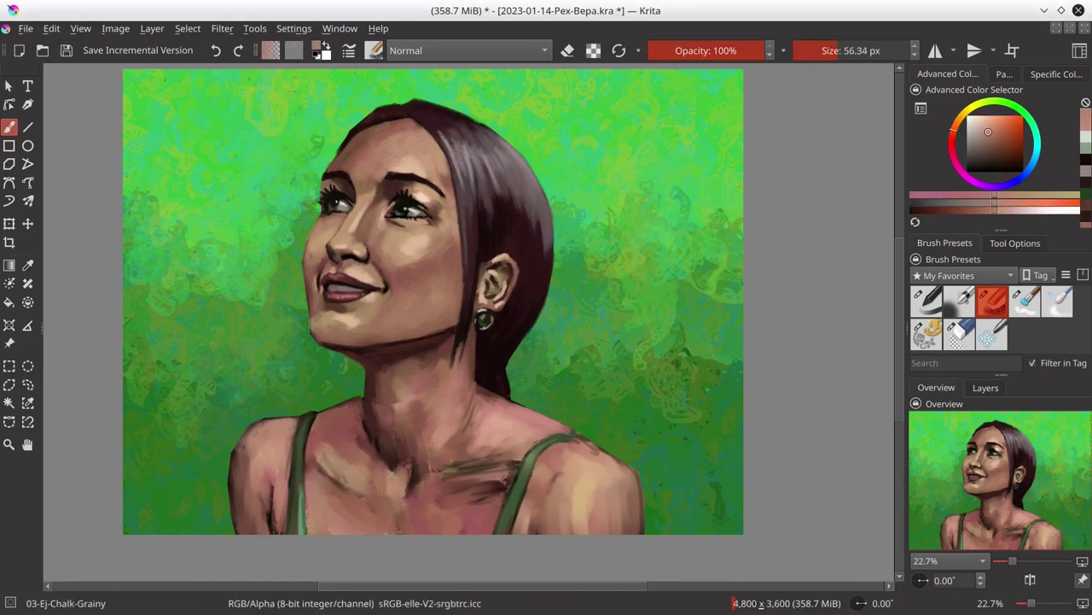
key(bracketleft)
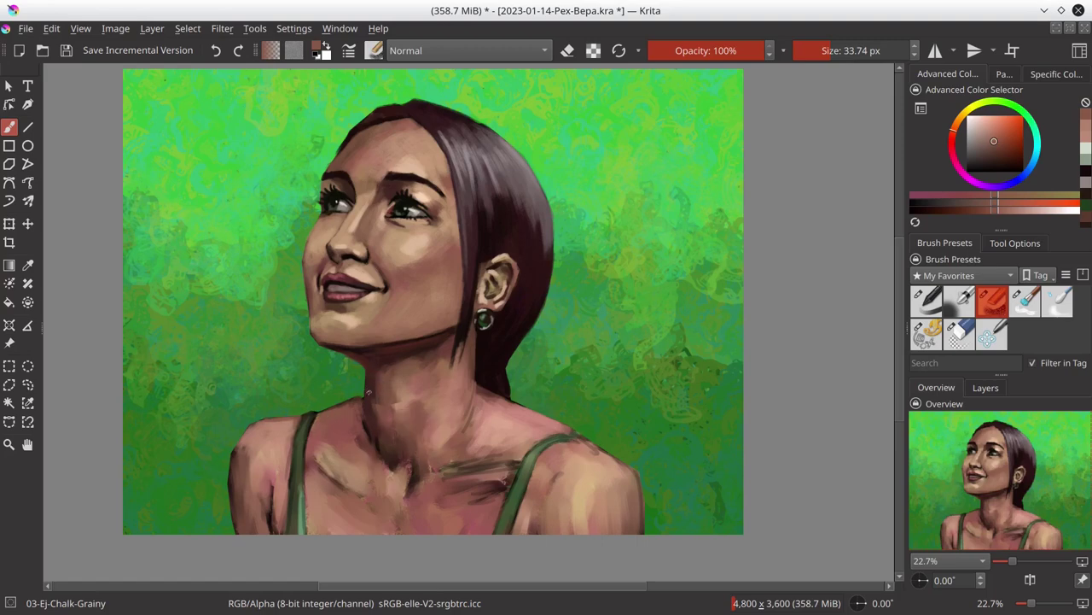
ctrl+click(312, 431)
key(bracketright)
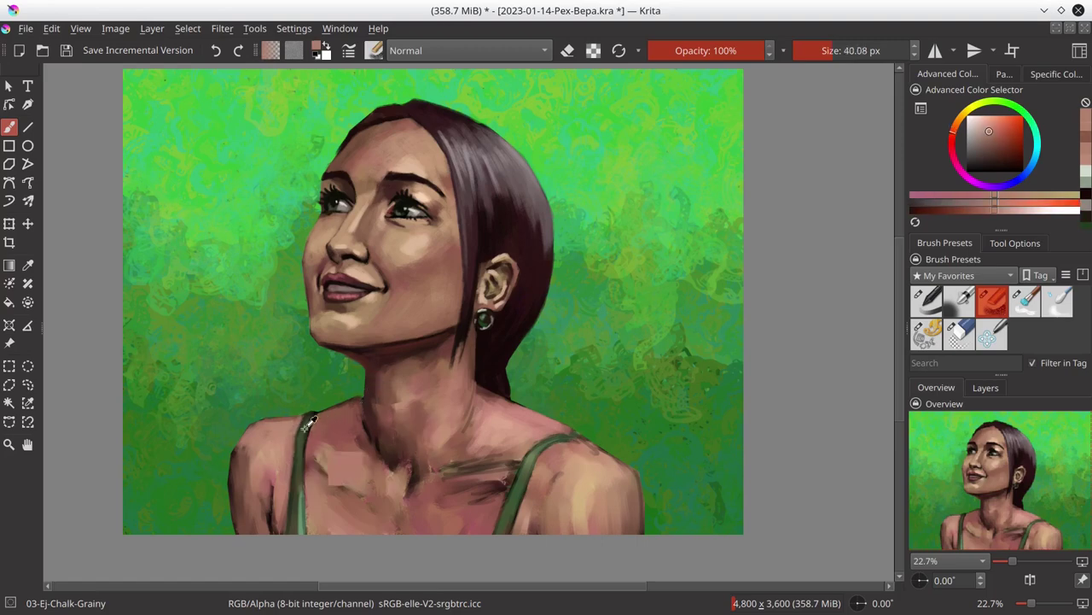
mouse_move(308, 429)
mouse_down()
mouse_move(286, 516)
mouse_move(290, 505)
mouse_up()
Step: Dab pinkish skin tones over the left strap in small strokes
ctrl+click(274, 512)
key(bracketright)
key(bracketright)
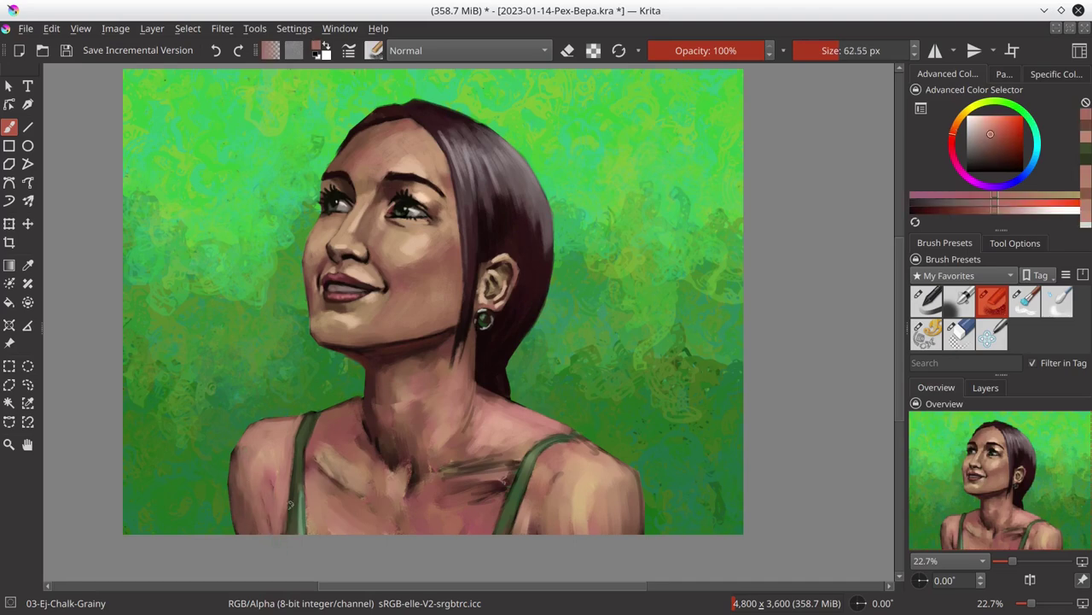
ctrl+click(338, 468)
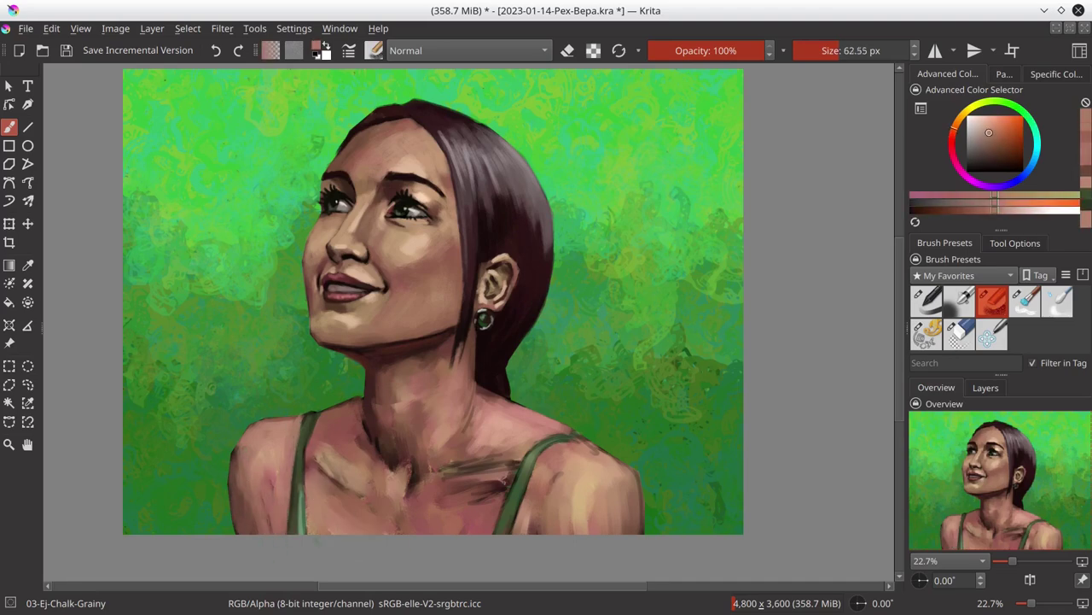
ctrl+click(307, 504)
key(bracketleft)
drag(302, 478, 302, 531)
ctrl+click(303, 504)
Step: Paint small pinkish skin strokes around the neck, plus one lighter stroke
ctrl+click(373, 405)
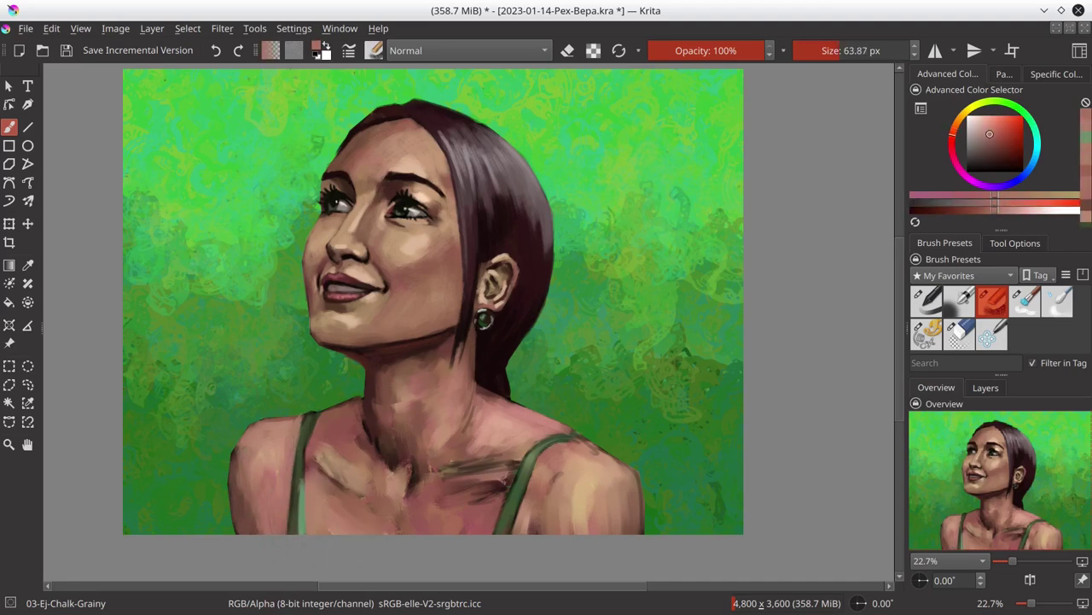
key(bracketleft)
ctrl+click(373, 406)
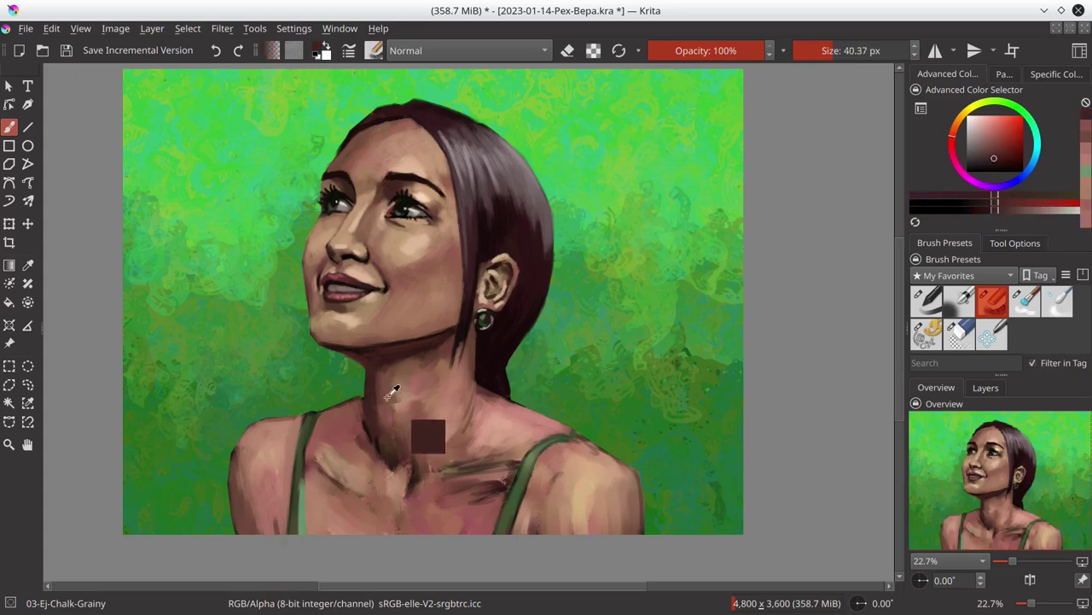
ctrl+click(395, 388)
key(bracketright)
ctrl+click(414, 416)
drag(394, 400, 408, 504)
ctrl+click(388, 418)
key(bracketright)
ctrl+click(395, 448)
key(bracketleft)
drag(387, 452, 388, 475)
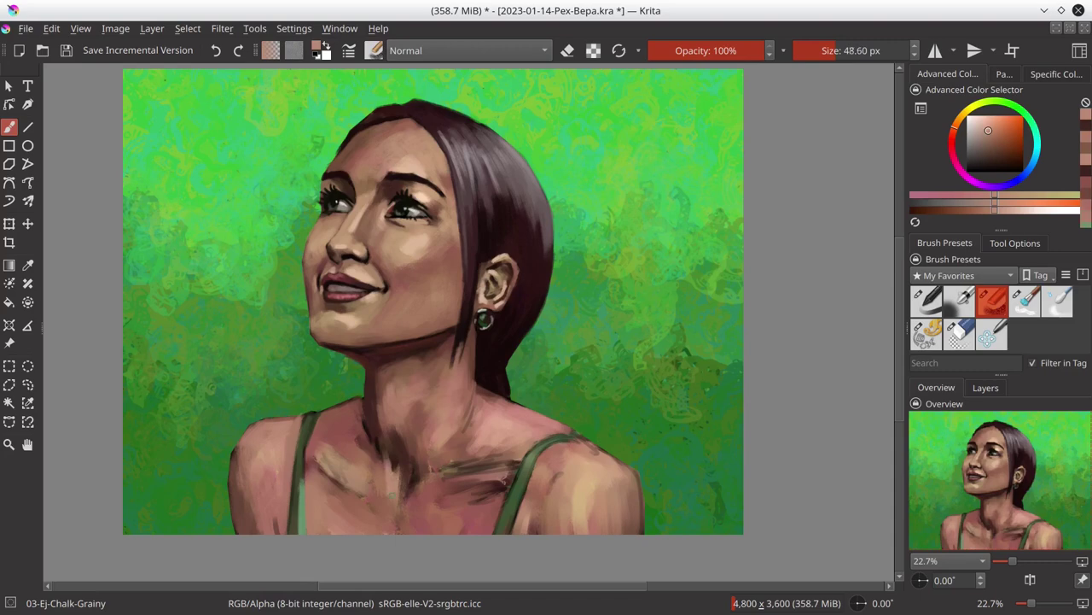
Step: Brush faint light marks and darker red-brown shading onto the neck
key(bracketright)
ctrl+click(402, 472)
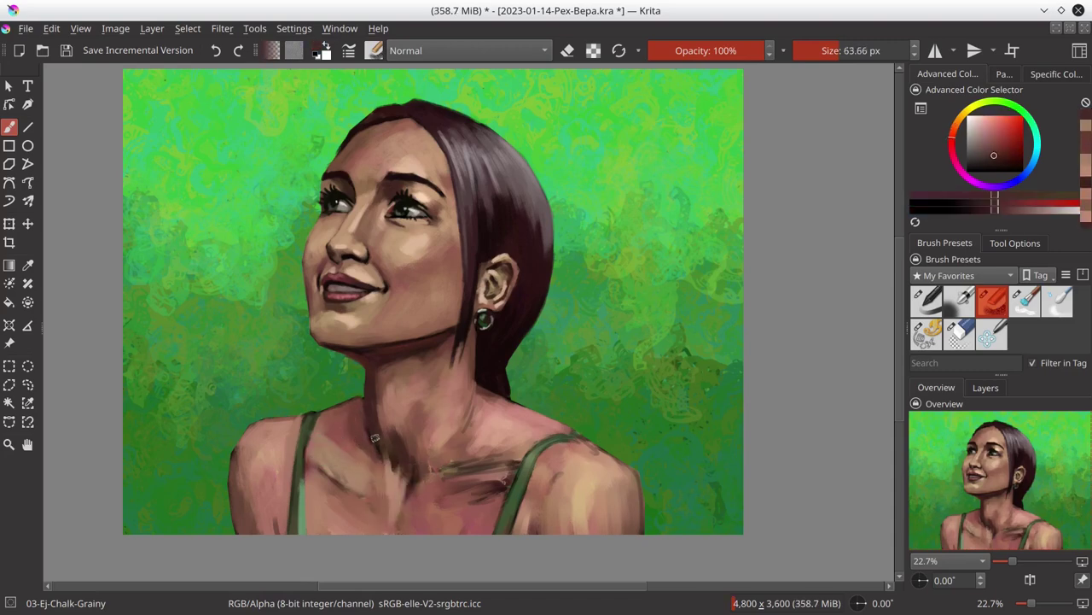
ctrl+click(423, 449)
key(bracketleft)
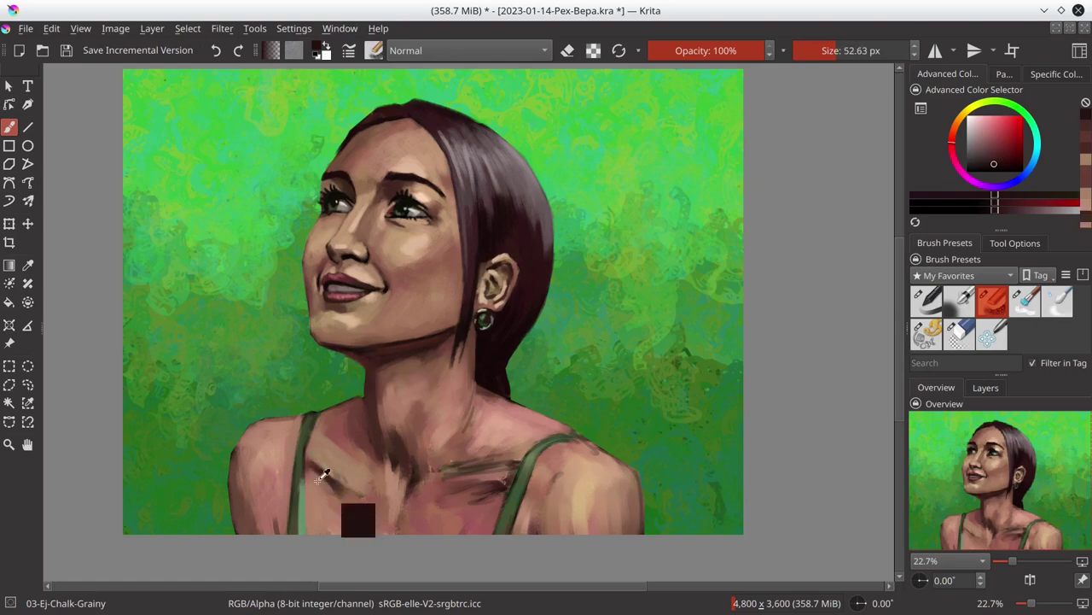
ctrl+click(322, 469)
key(bracketright)
ctrl+click(403, 423)
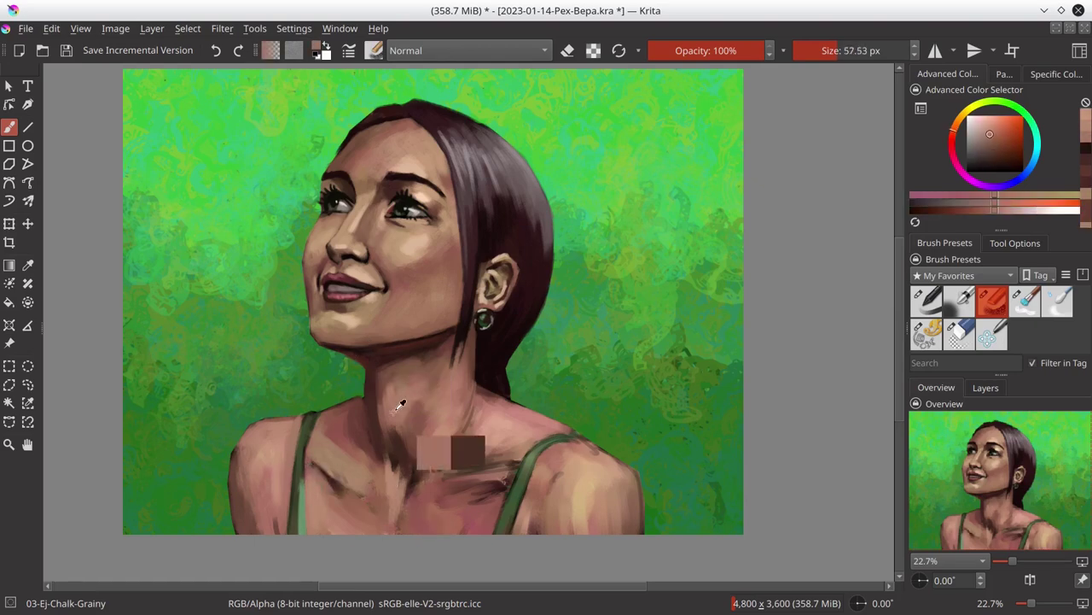
ctrl+click(414, 419)
mouse_move(415, 407)
mouse_down()
mouse_move(422, 447)
mouse_move(476, 415)
mouse_move(541, 421)
mouse_up()
ctrl+click(486, 416)
ctrl+click(506, 413)
ctrl+click(387, 520)
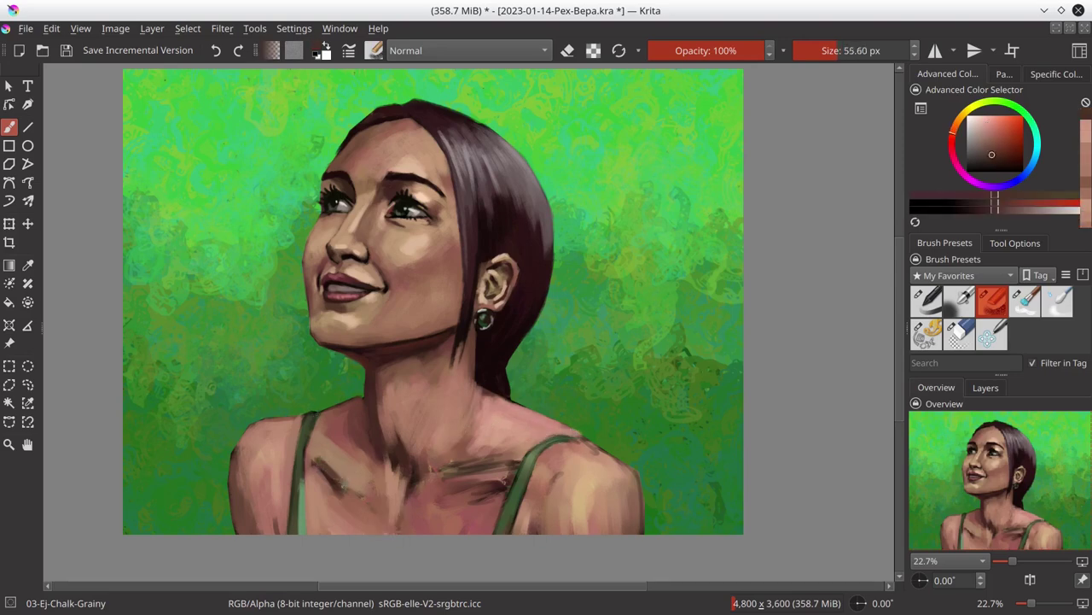
drag(341, 440, 375, 486)
Step: Cover the left green strap with a sampled skin tone
ctrl+click(395, 531)
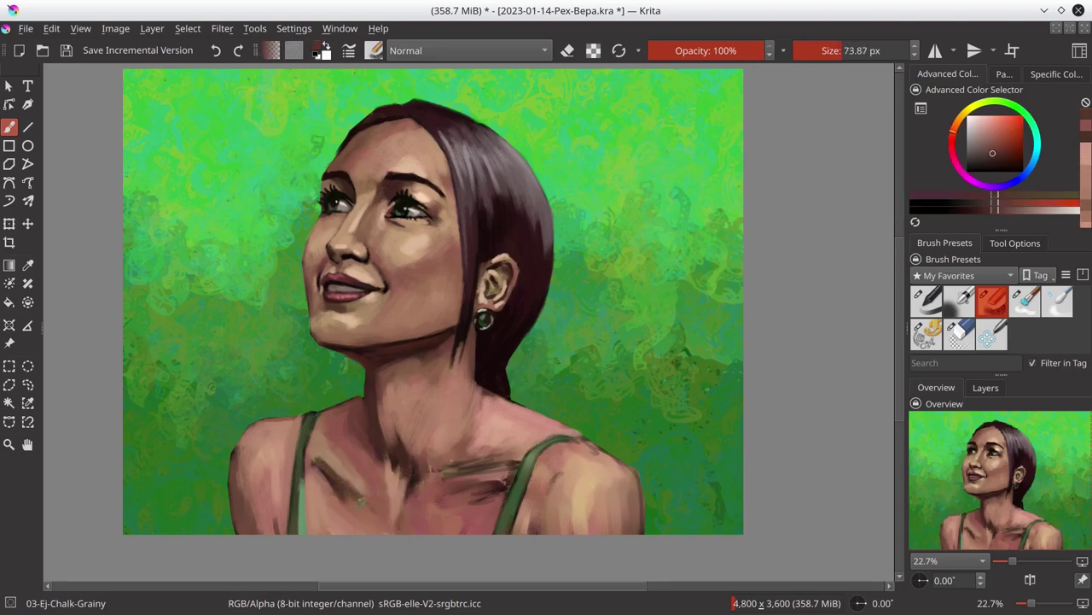
ctrl+click(356, 515)
drag(307, 486, 307, 418)
ctrl+click(341, 478)
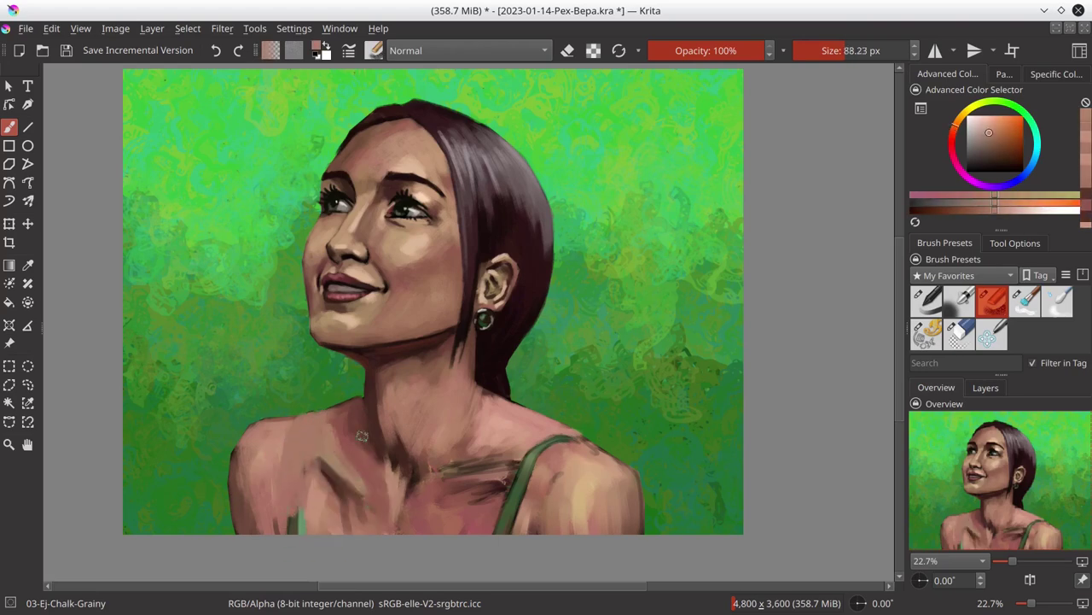
ctrl+click(339, 437)
ctrl+click(367, 521)
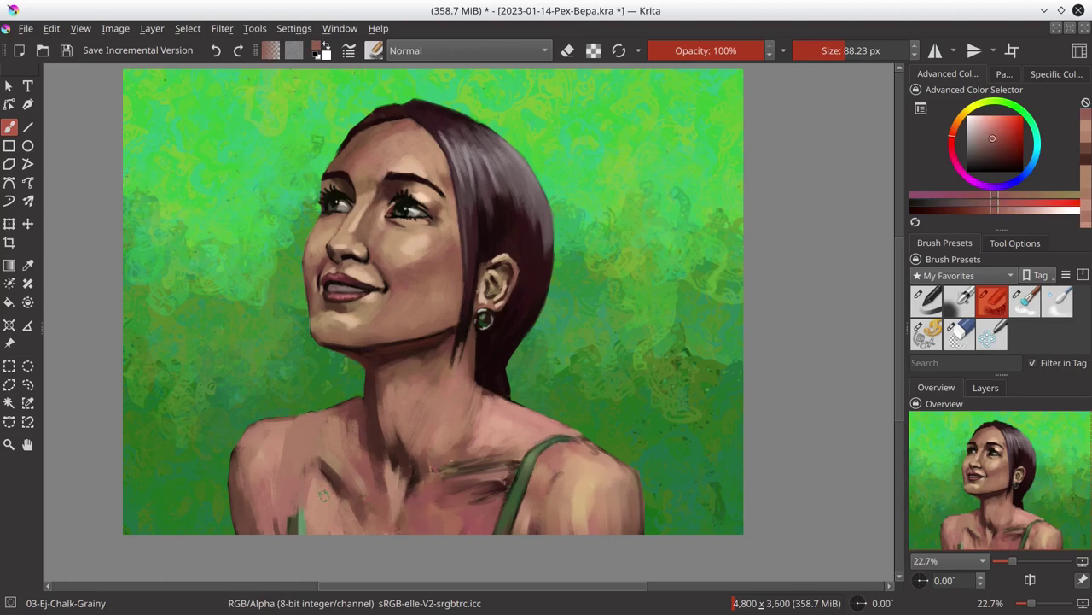
key(bracketleft)
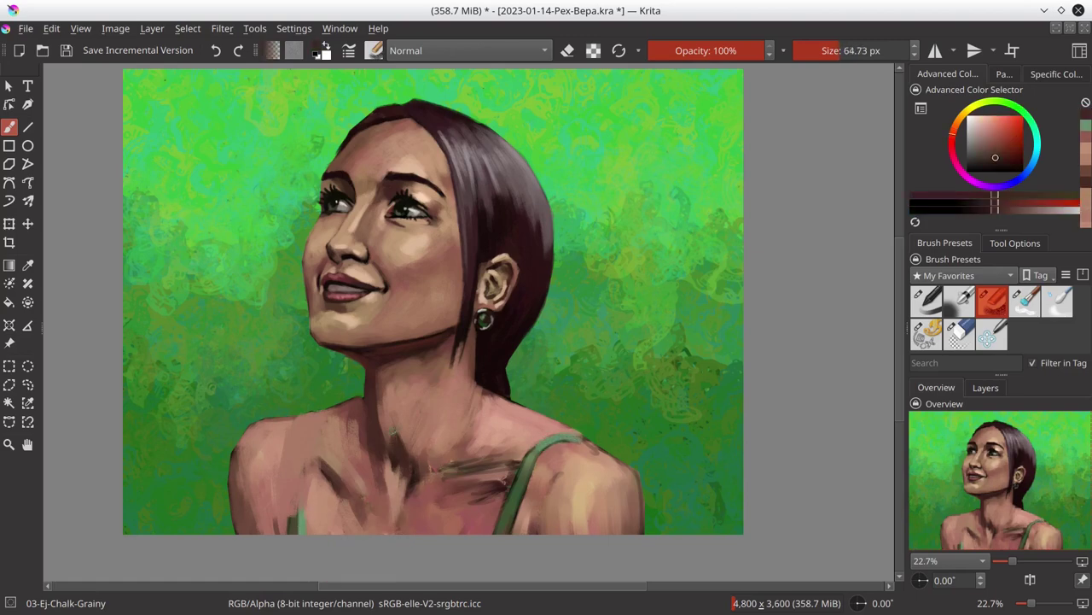
Step: Paint darker skin shading along the collarbone
ctrl+click(461, 476)
key(bracketright)
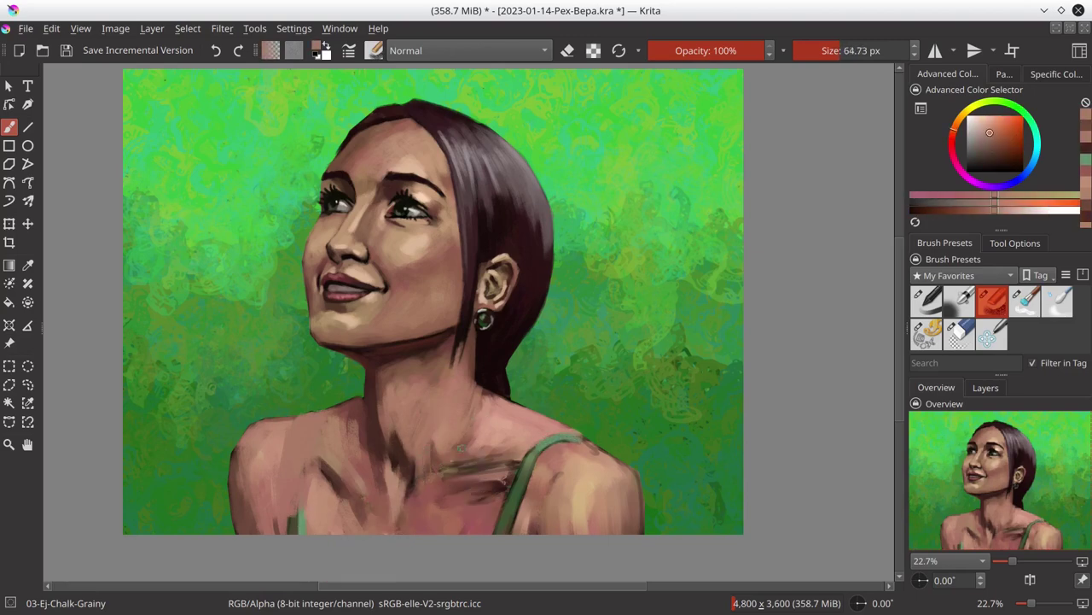
ctrl+click(461, 446)
key(bracketright)
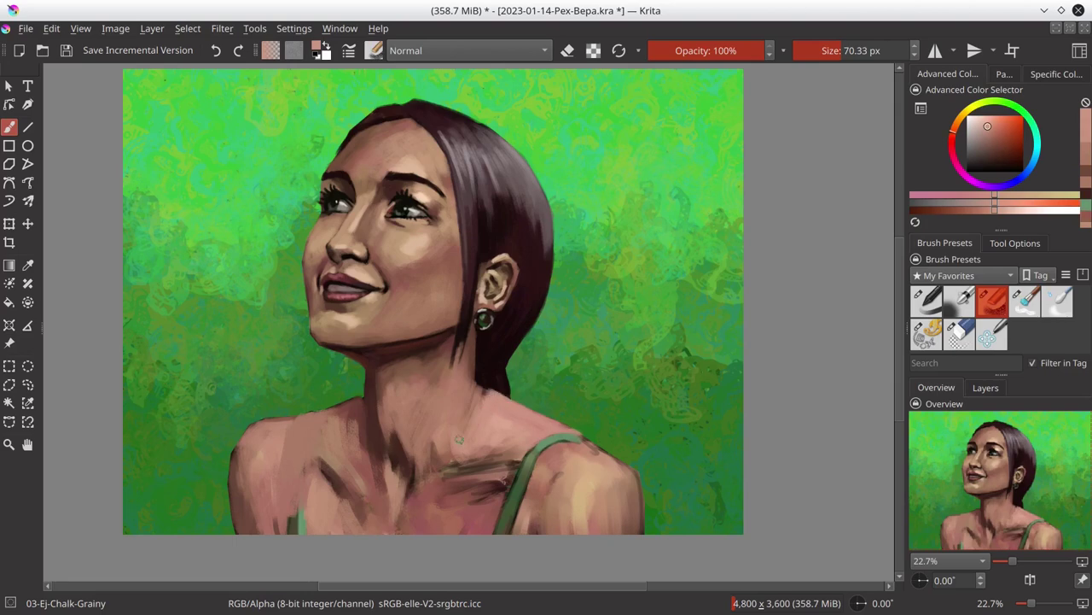
ctrl+click(459, 439)
key(bracketleft)
ctrl+click(444, 461)
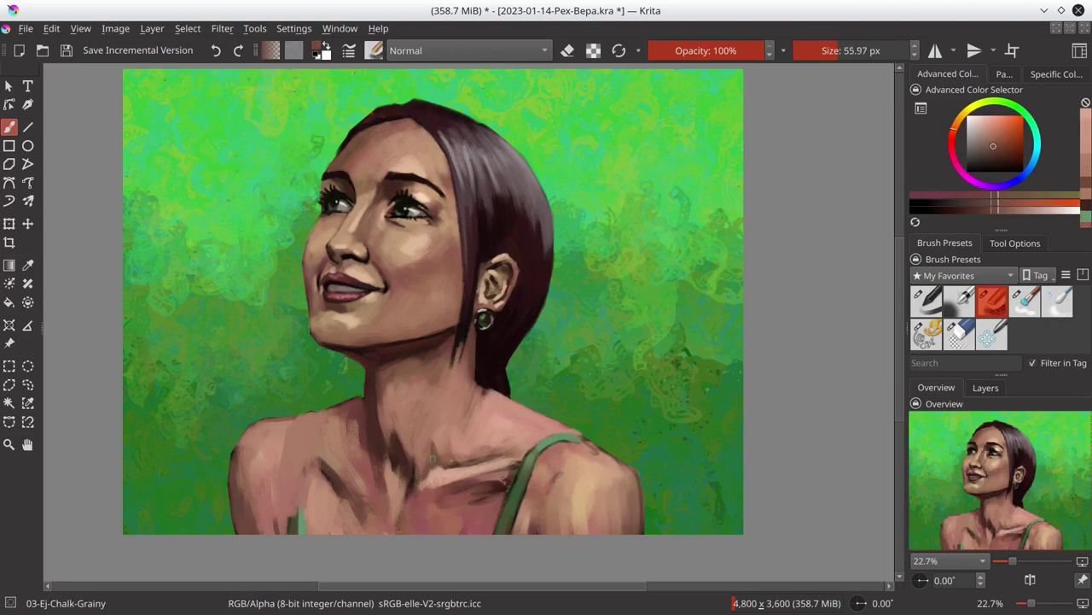
ctrl+click(521, 438)
mouse_move(515, 453)
mouse_down()
mouse_move(465, 461)
mouse_move(478, 465)
mouse_up()
Step: Add lighter pink skin tones to the collarbone
ctrl+click(491, 453)
ctrl+click(449, 486)
ctrl+click(502, 484)
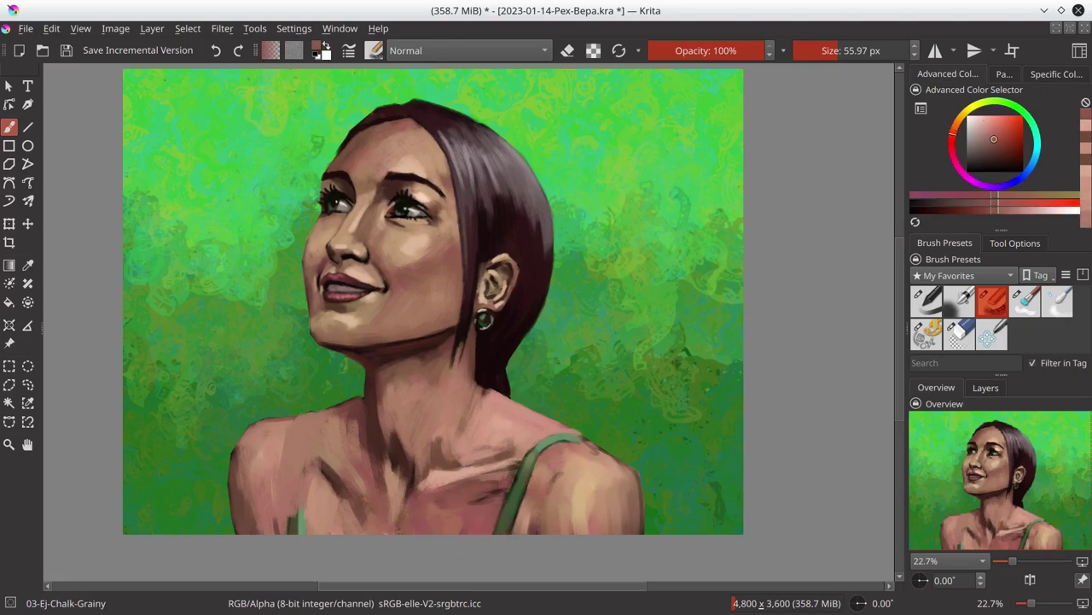
ctrl+click(484, 501)
ctrl+click(435, 400)
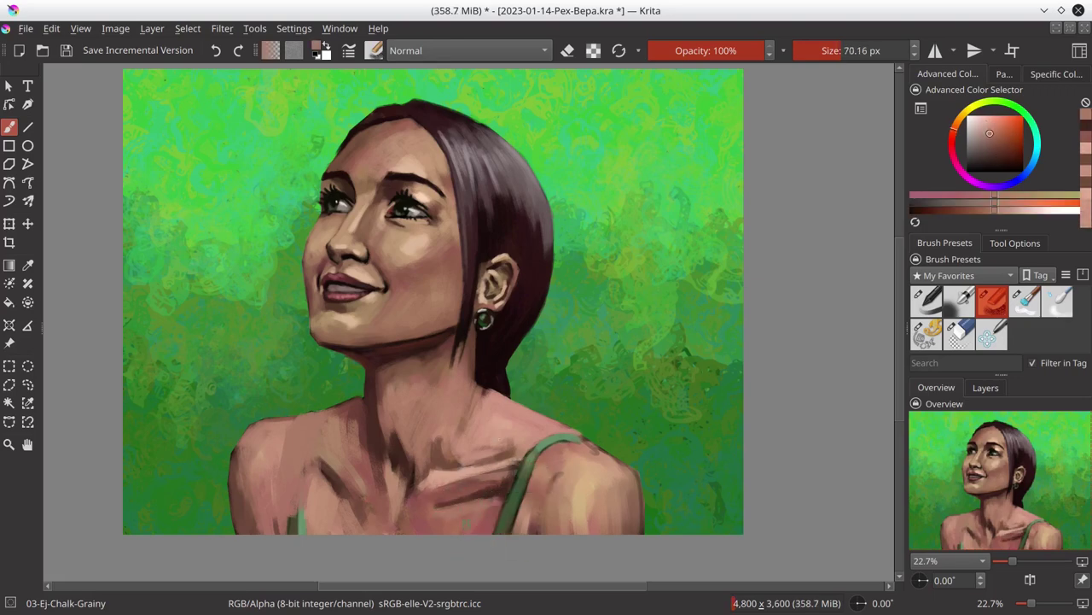
Step: Paint a thin dark green strap across the left shoulder
ctrl+click(548, 523)
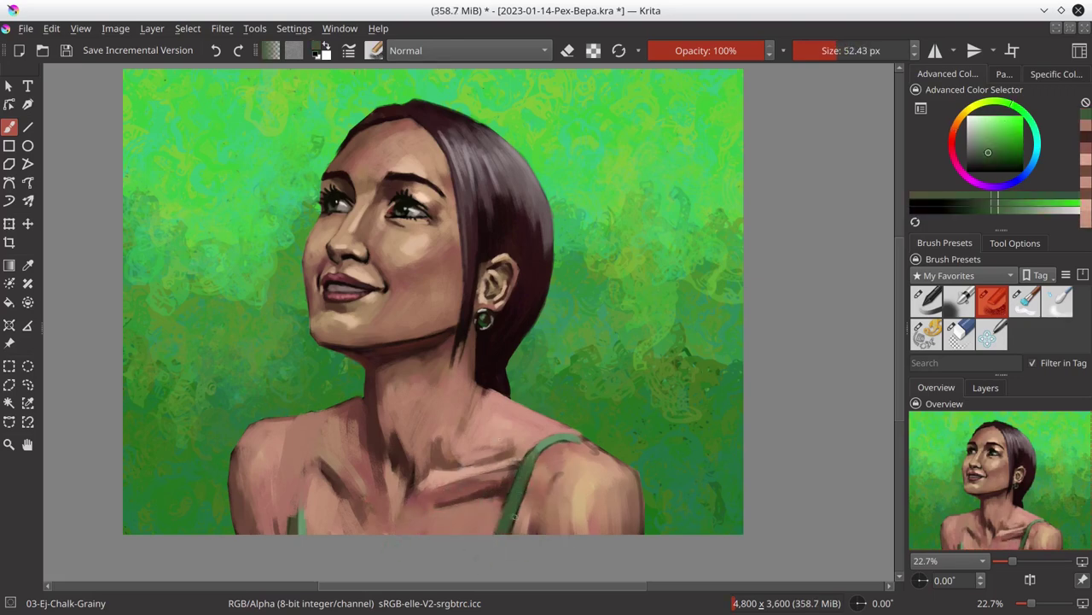
ctrl+click(327, 430)
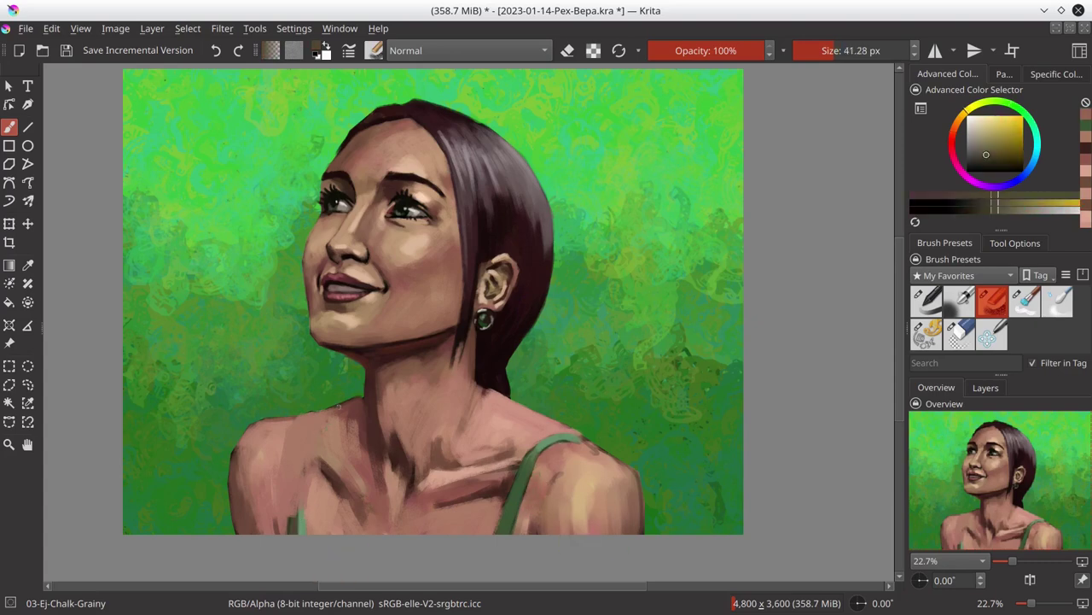
mouse_move(328, 410)
mouse_down()
mouse_move(309, 532)
mouse_move(290, 533)
mouse_up()
ctrl+click(294, 512)
Step: Paint light orange skin along the right shoulder
ctrl+click(282, 503)
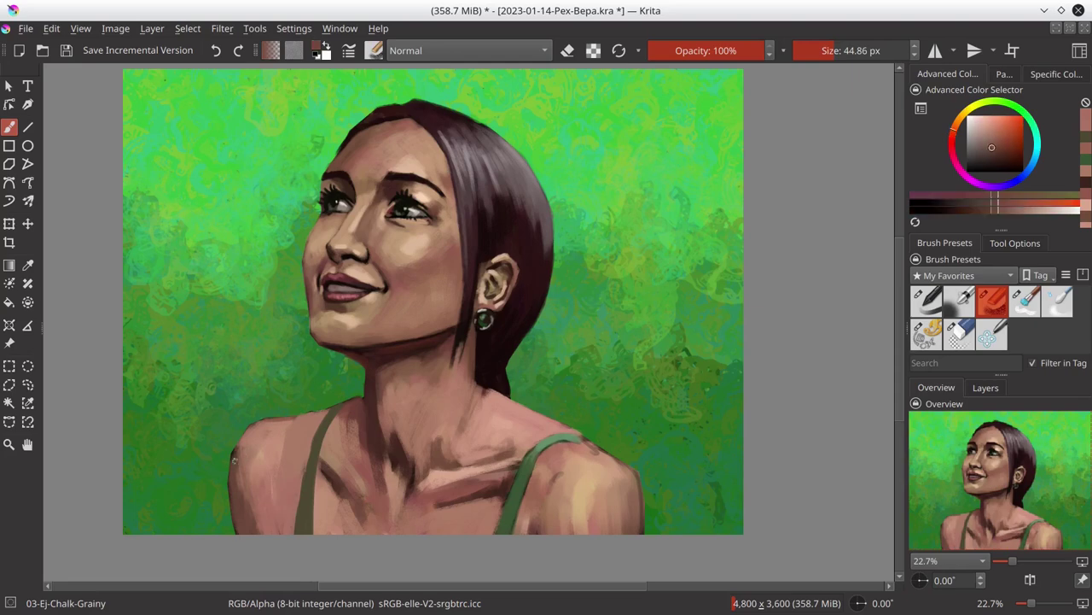
ctrl+click(635, 495)
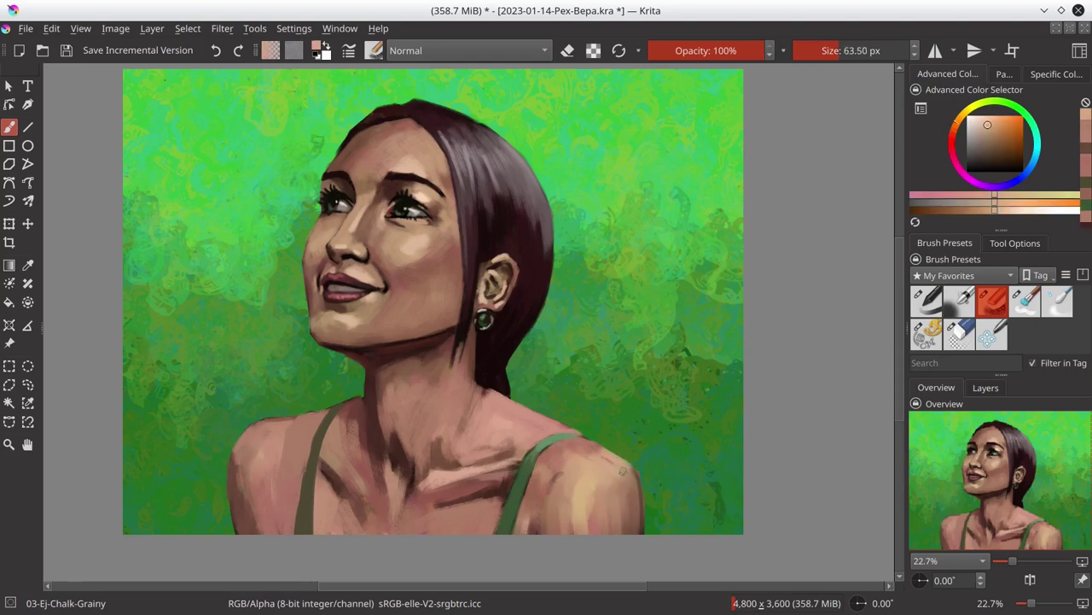
ctrl+click(636, 502)
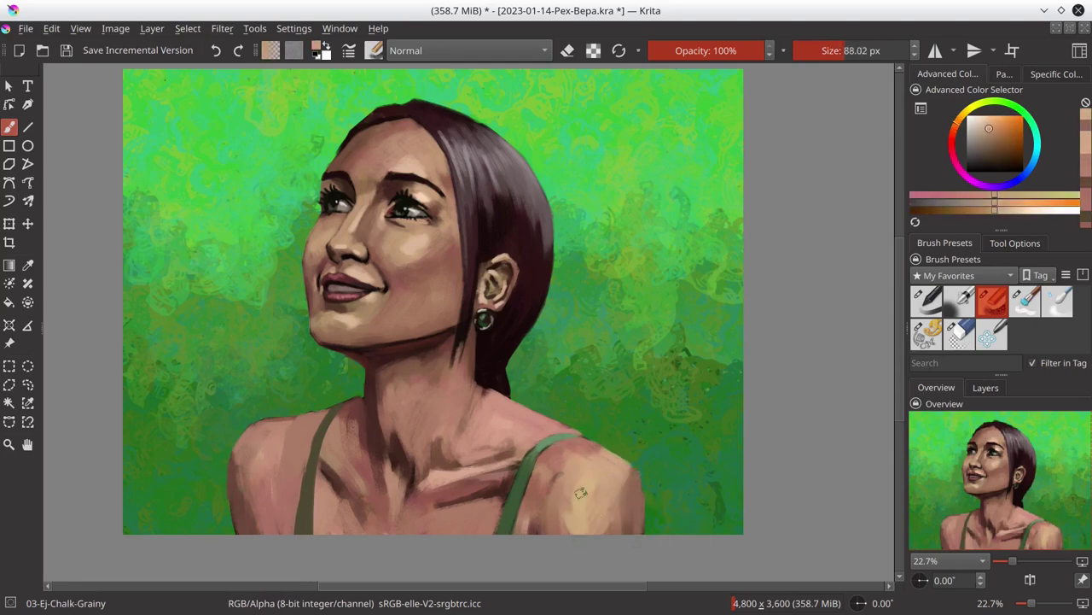
drag(582, 517, 553, 492)
Step: Paint sampled skin-tone strokes on the neck with a larger brush
ctrl+click(456, 525)
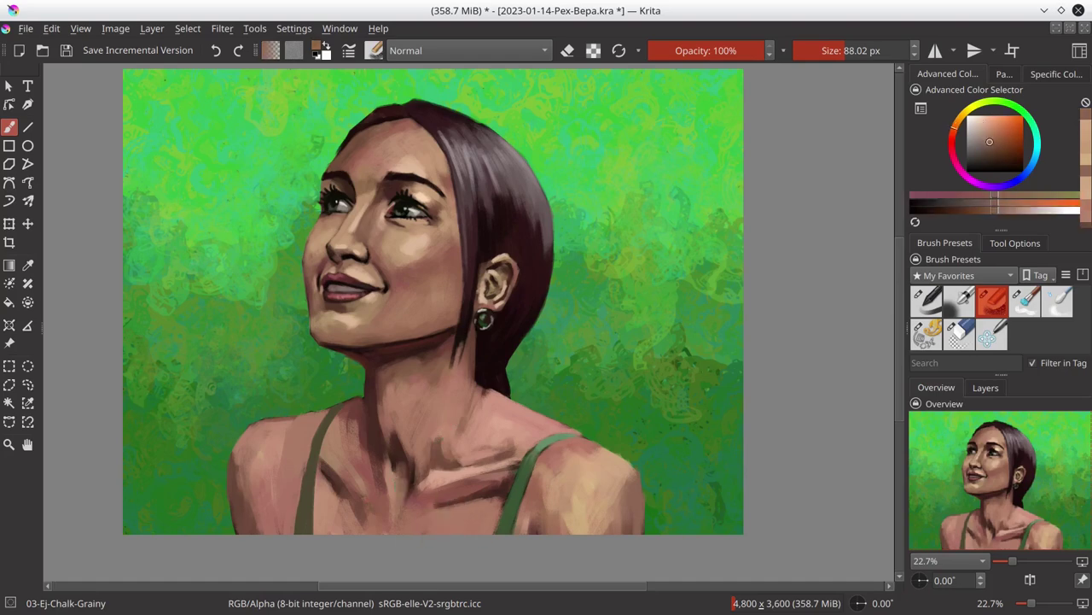
key(bracketleft)
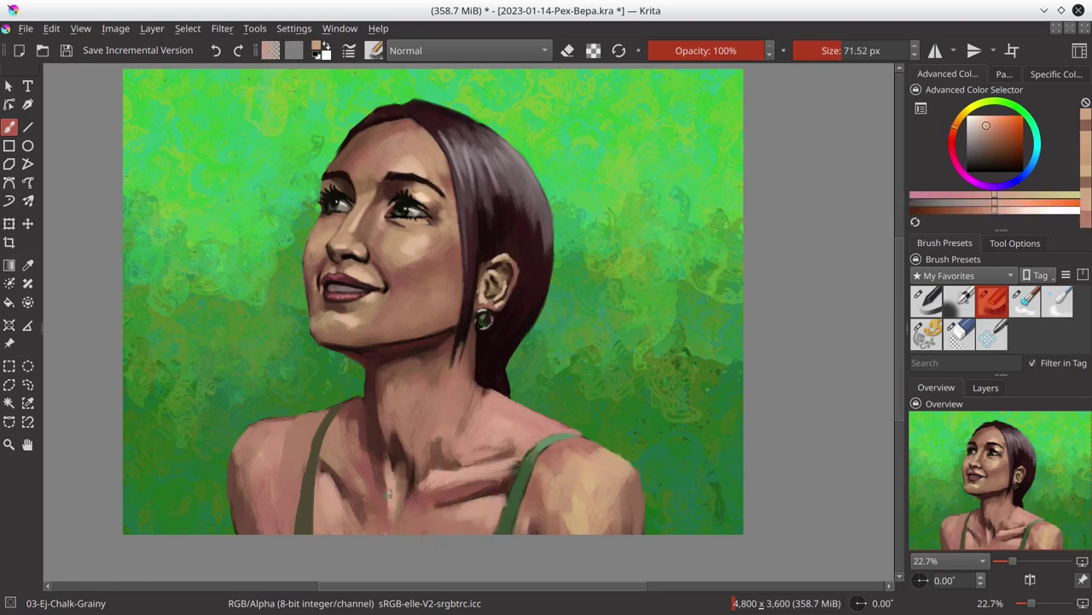
key(bracketright)
ctrl+click(537, 463)
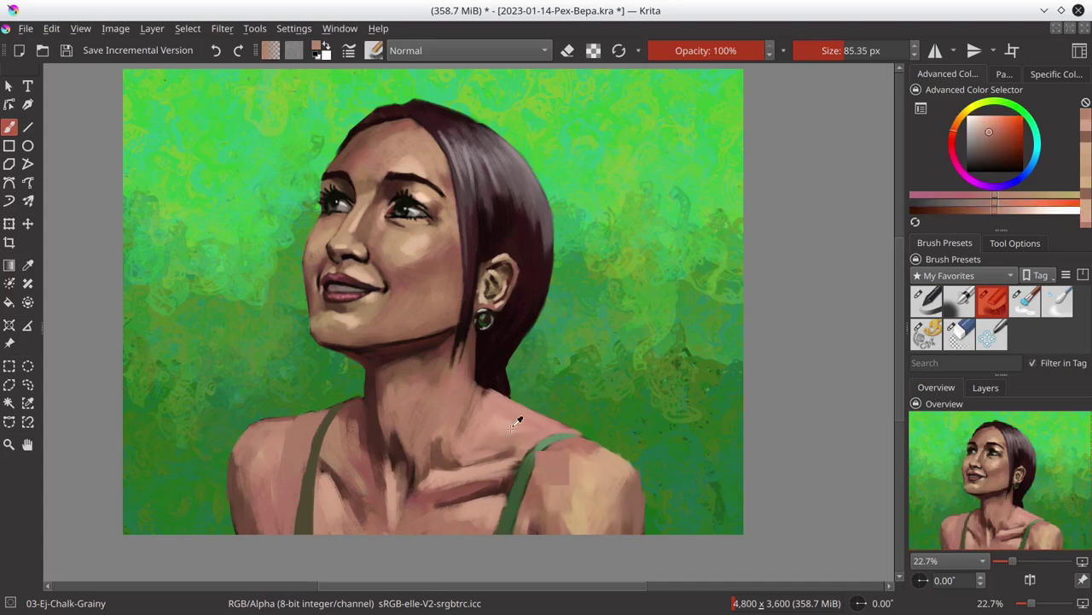
key(bracketright)
ctrl+click(443, 416)
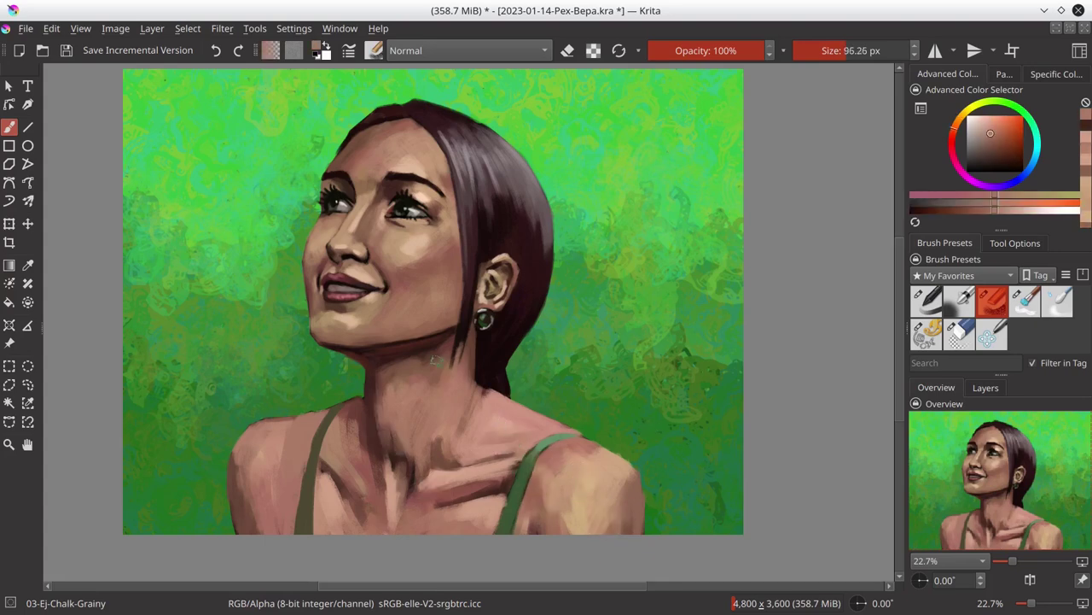
scroll(484, 395, down, 3)
scroll(485, 394, up, 2)
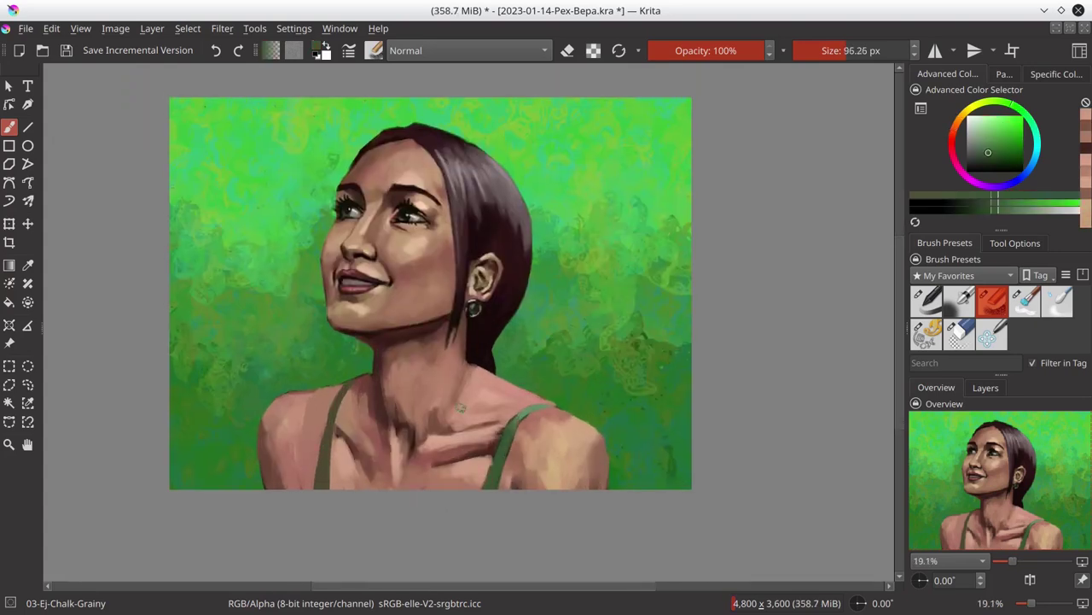
ctrl+click(448, 459)
ctrl+click(401, 426)
drag(401, 431, 390, 401)
ctrl+click(453, 431)
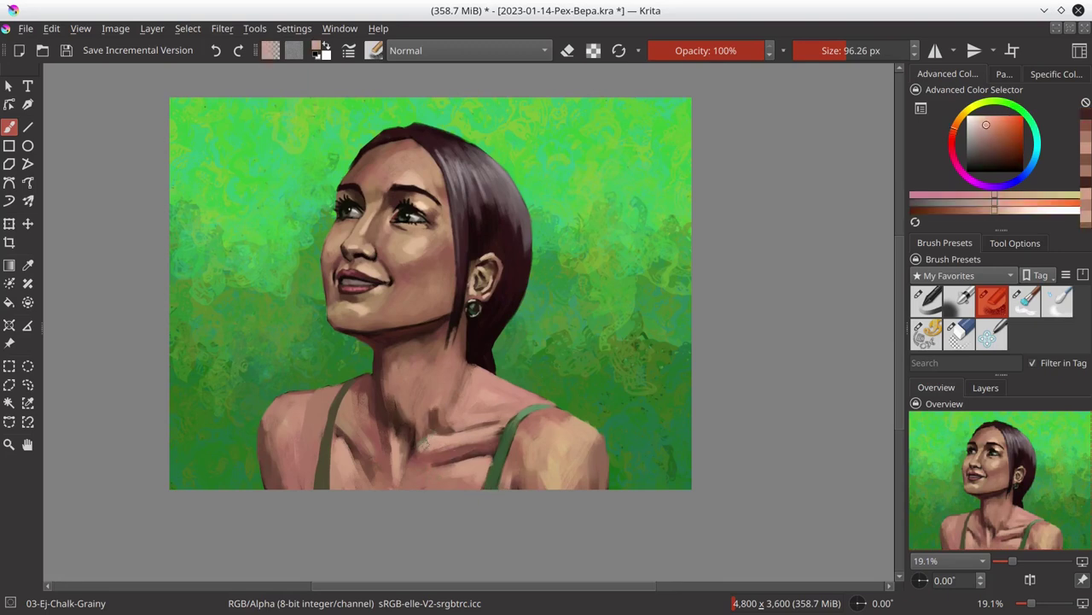
mouse_move(439, 432)
mouse_down()
mouse_move(470, 430)
mouse_move(415, 421)
mouse_up()
Step: Lay lighter skin strokes across the neck, then pick strap green with a tiny brush
ctrl+click(457, 412)
ctrl+click(431, 408)
ctrl+click(432, 419)
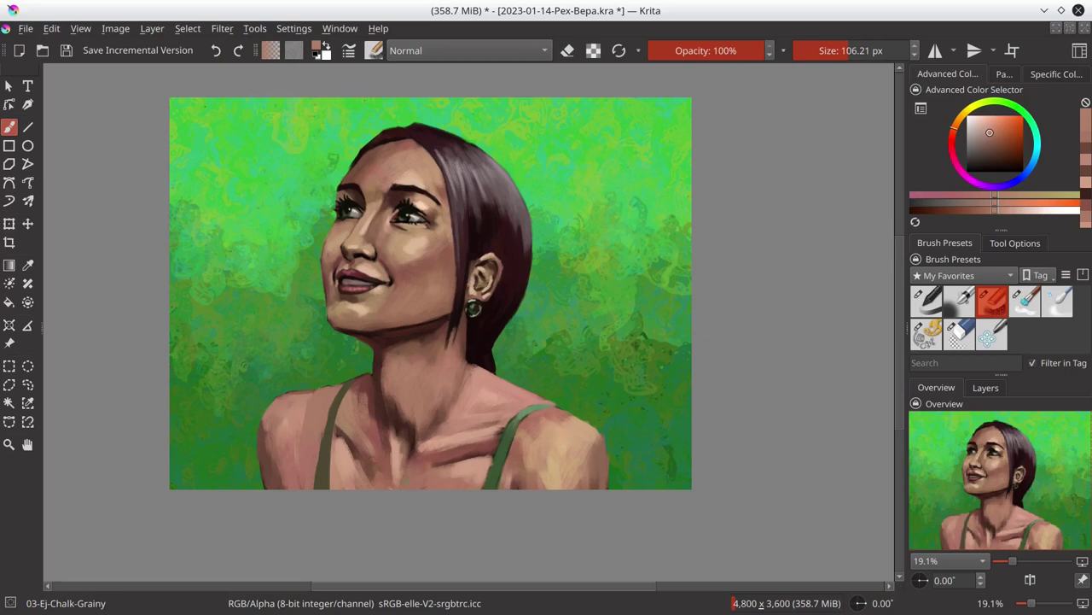
drag(402, 478, 365, 427)
ctrl+click(365, 426)
ctrl+click(351, 425)
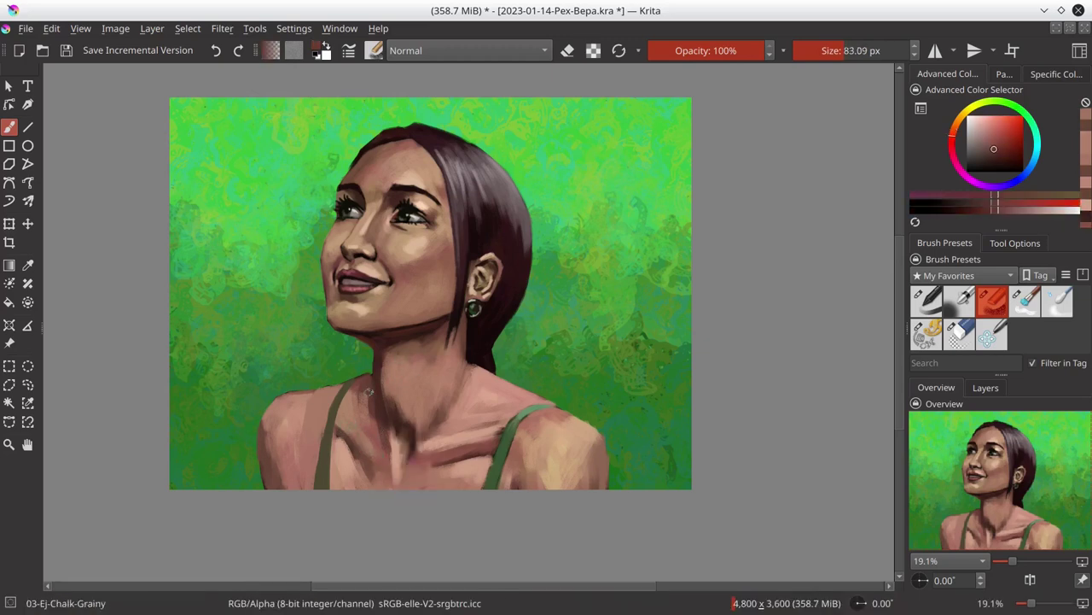
ctrl+click(488, 436)
key(bracketleft)
key(bracketleft)
key(bracketleft)
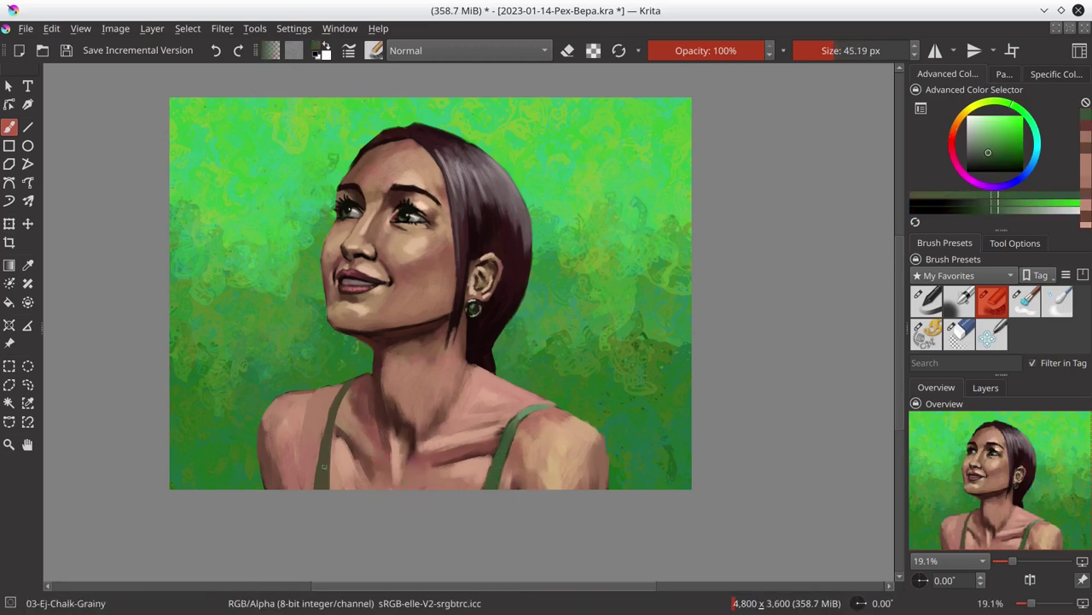
ctrl+click(589, 455)
Step: Sample a skin tone, switch to an erasing brush, and save the painting
scroll(428, 493, down, 3)
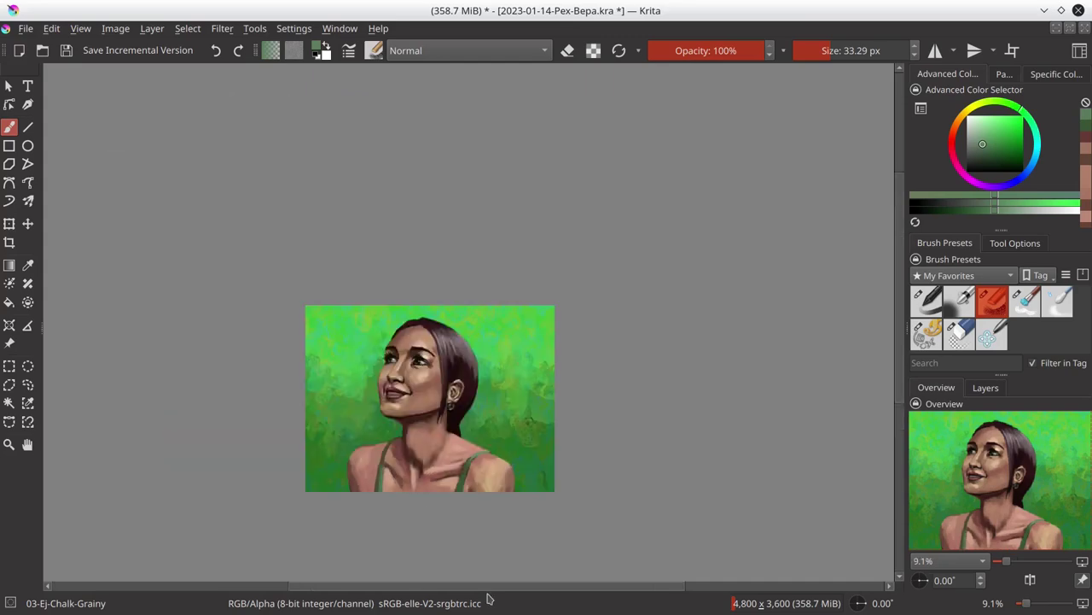
scroll(498, 471, up, 3)
ctrl+click(481, 451)
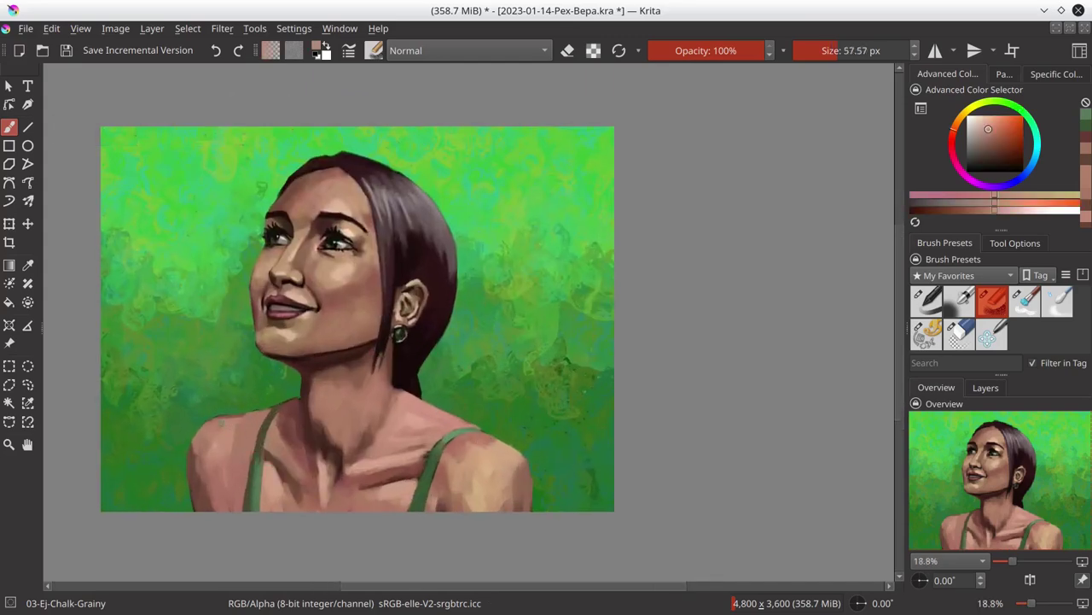
key(bracketright)
key(bracketright)
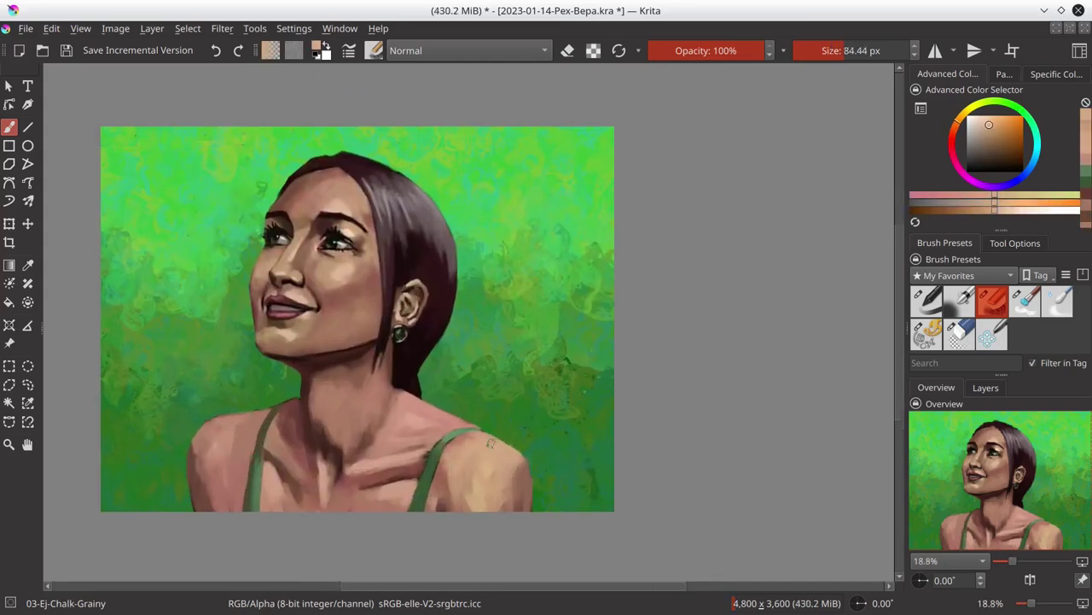
key(slash)
key(slash)
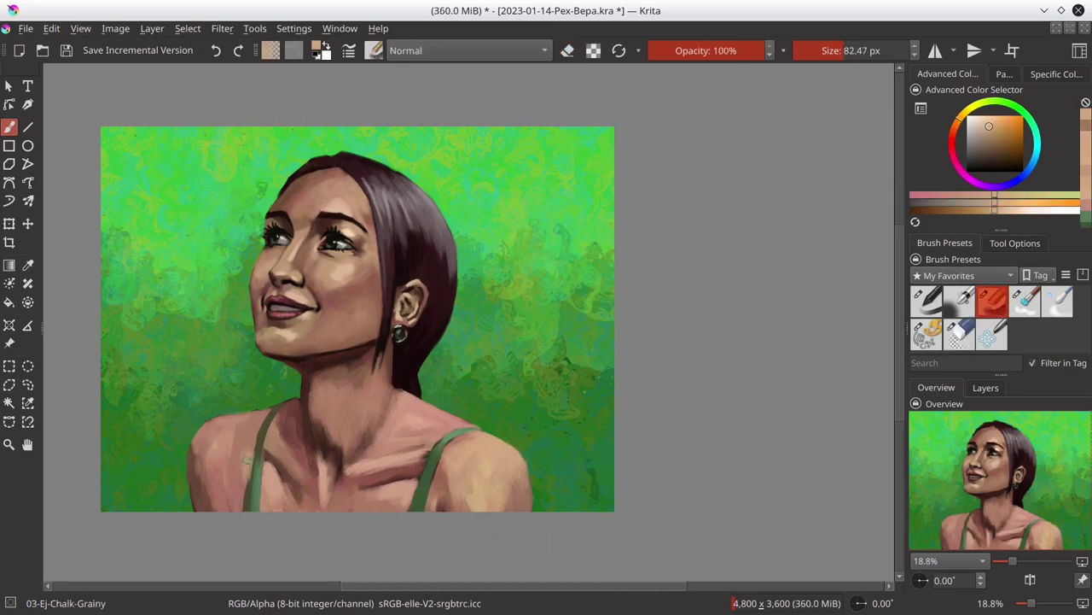
key(bracketleft)
key(bracketleft)
key(bracketleft)
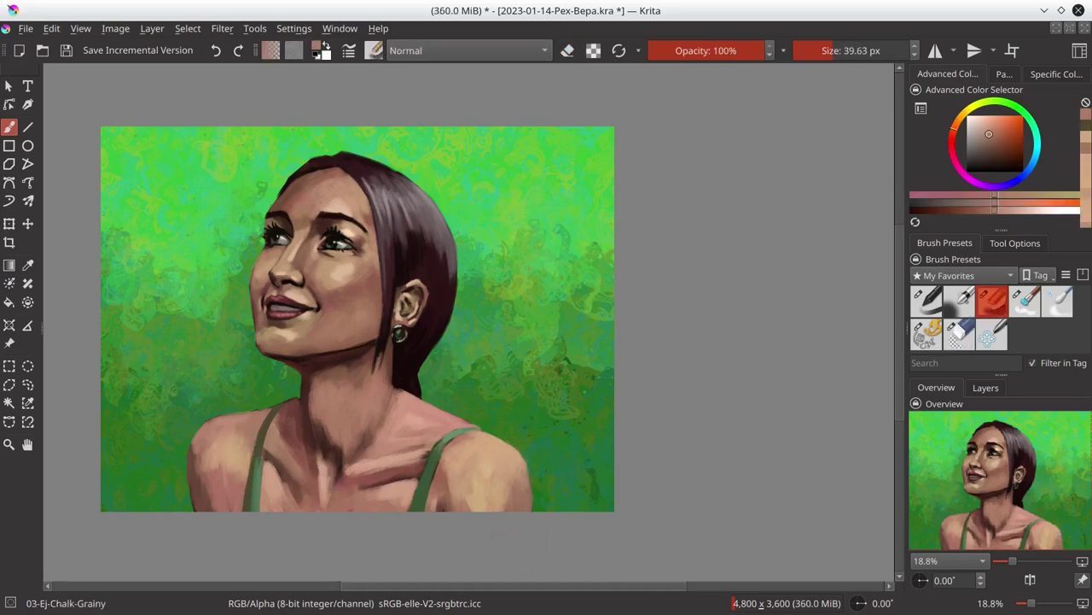
scroll(565, 447, down, 3)
key(ctrl+s)
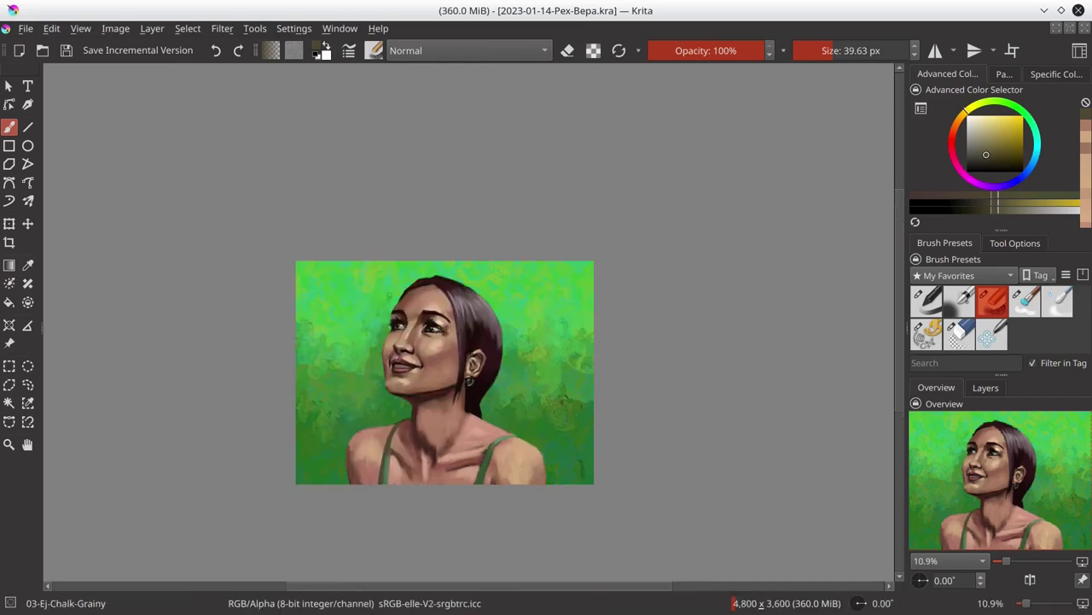
Step: Mirror the canvas view and paint skin shading on the neck
click(1032, 581)
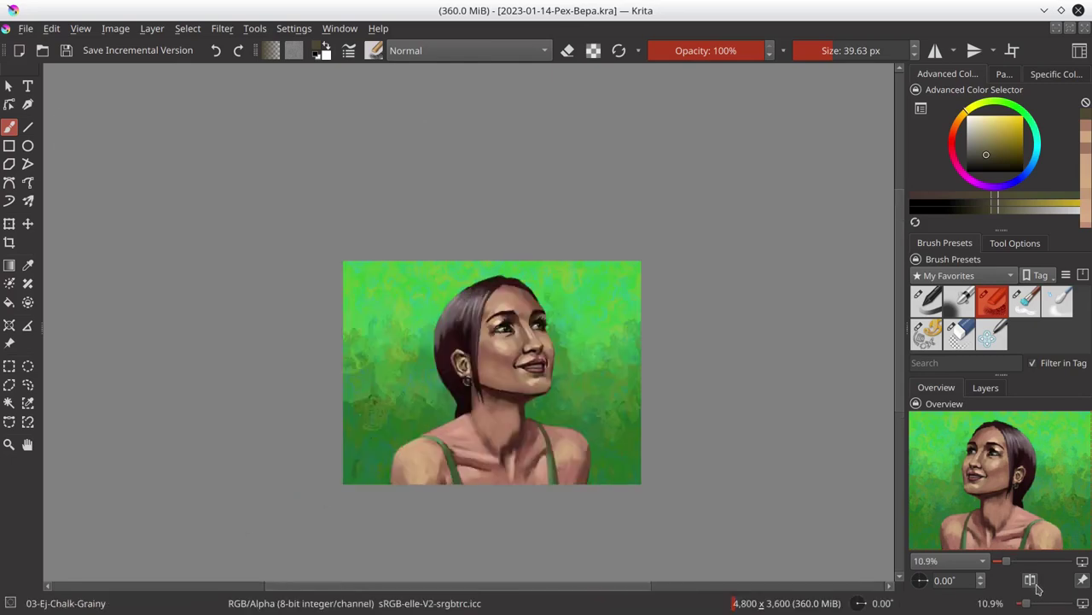
ctrl+click(478, 452)
drag(502, 432, 512, 454)
ctrl+click(471, 504)
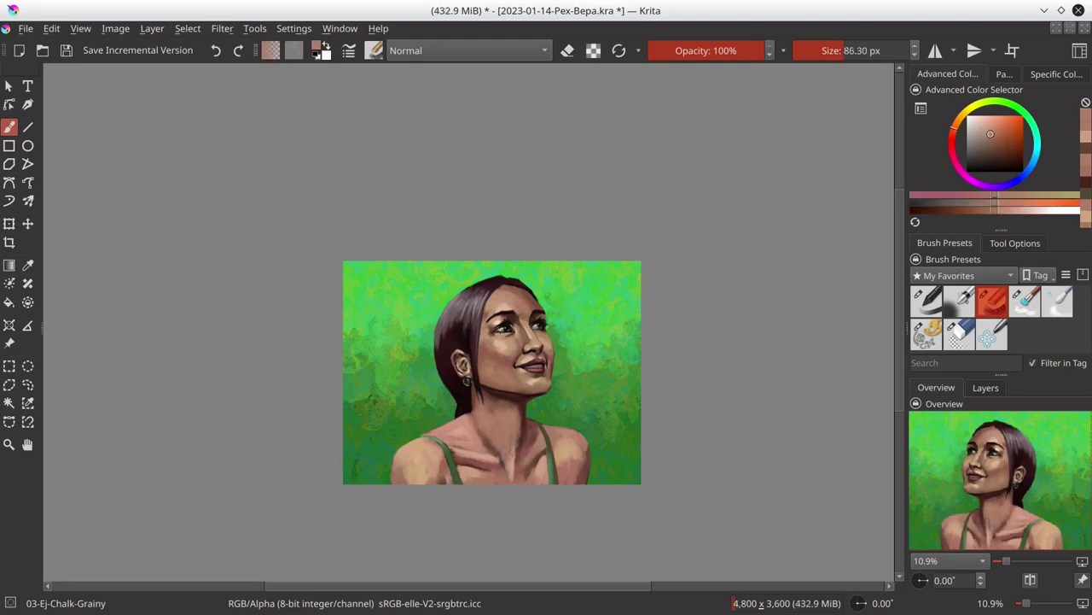
ctrl+click(491, 482)
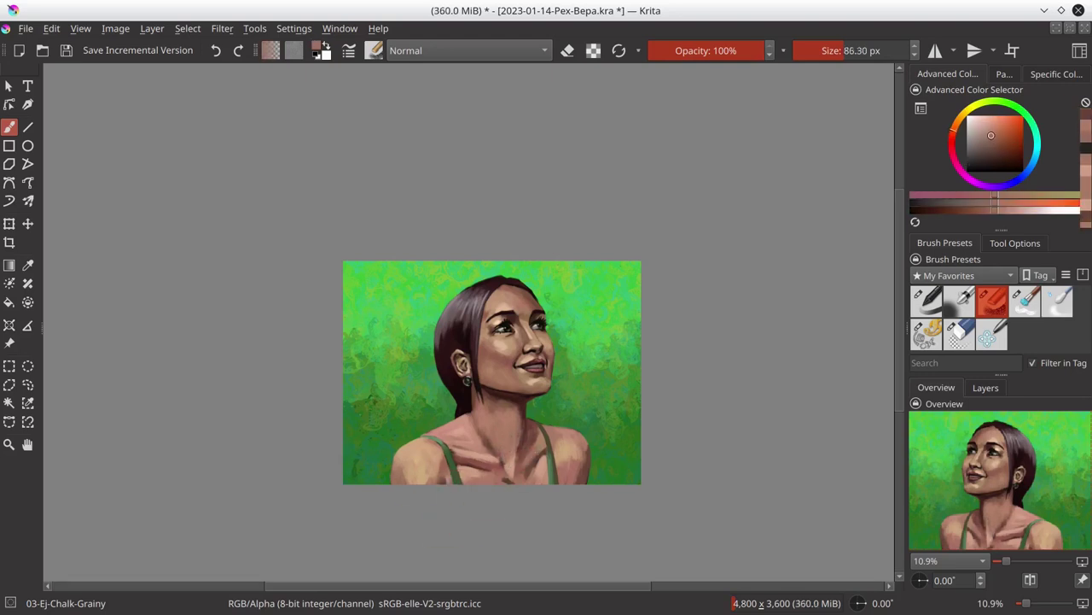
ctrl+click(471, 503)
ctrl+click(493, 515)
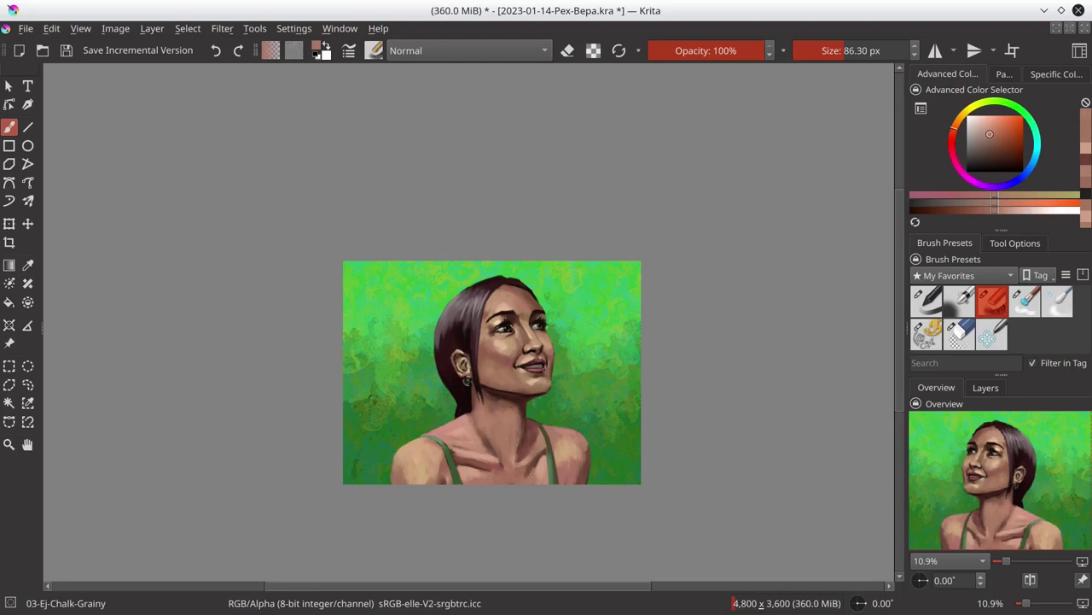
Step: Sample lighter chest tones with a larger brush, save, and unmirror the view
ctrl+click(427, 478)
ctrl+click(431, 474)
drag(431, 474, 456, 474)
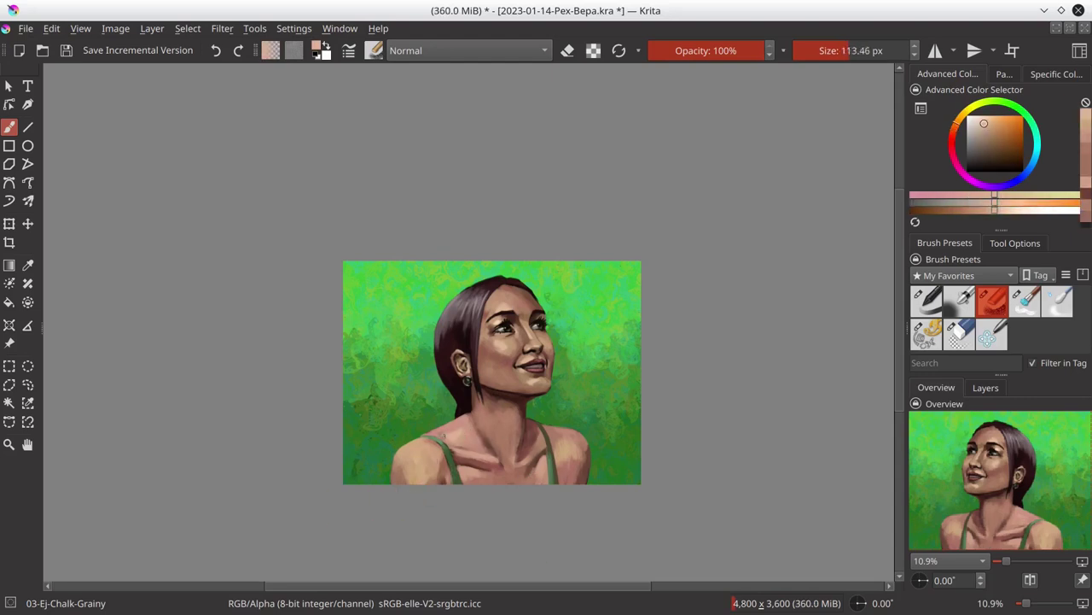
ctrl+click(487, 427)
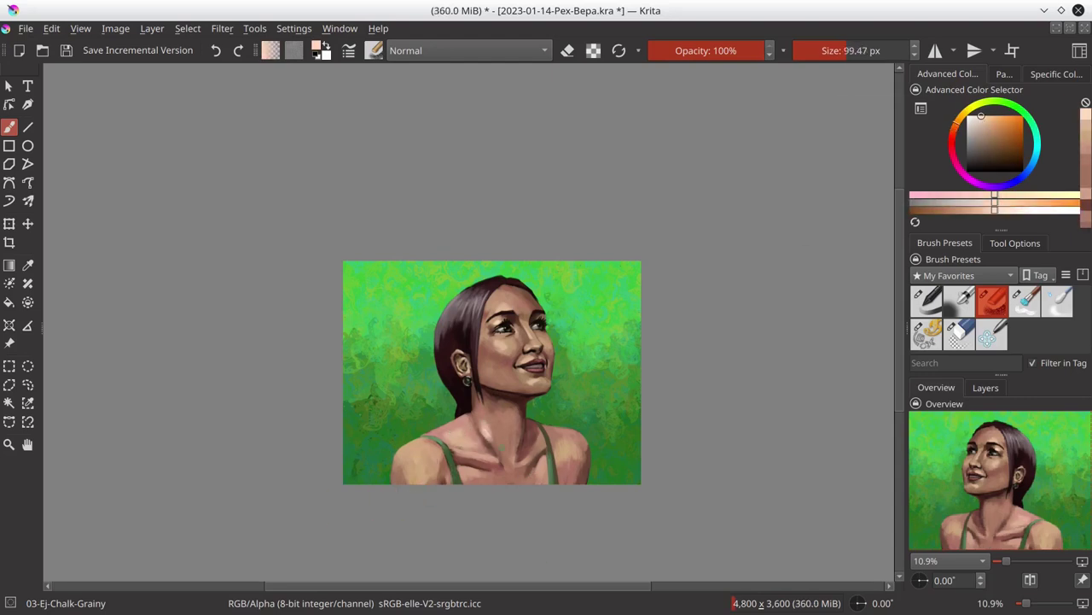
ctrl+click(487, 423)
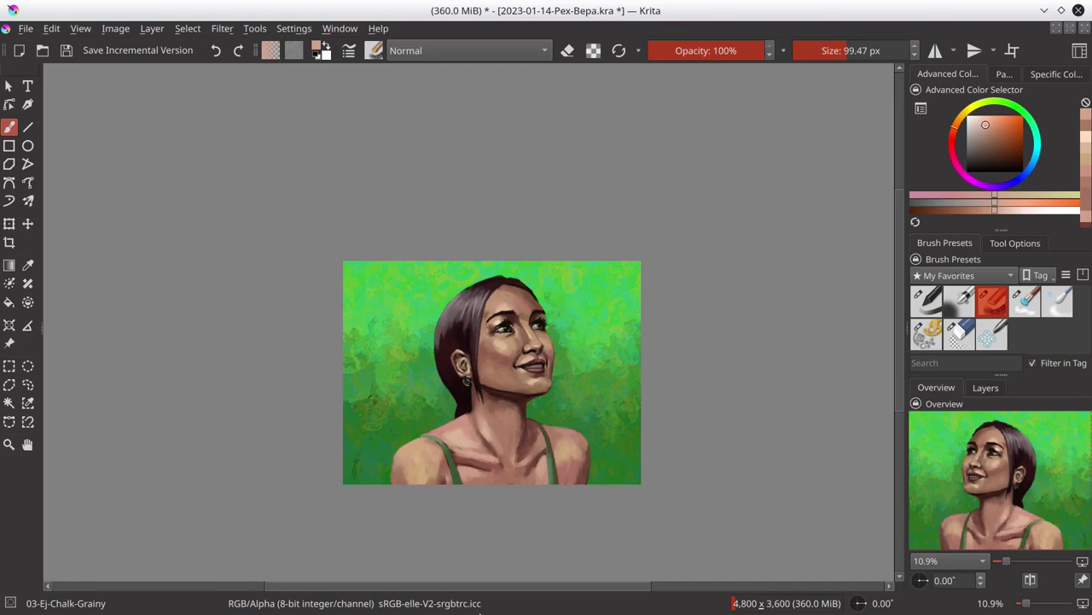
key(ctrl+s)
key(m)
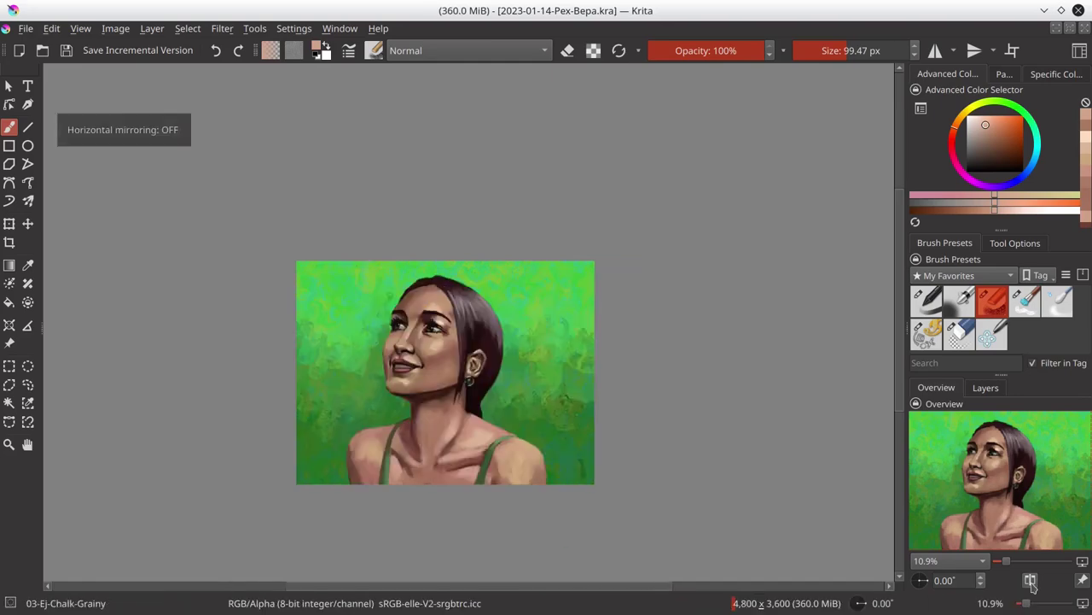
click(985, 388)
Step: Add a Color Adjustment filter layer and raise a point on its RGBA curve
click(934, 581)
click(937, 431)
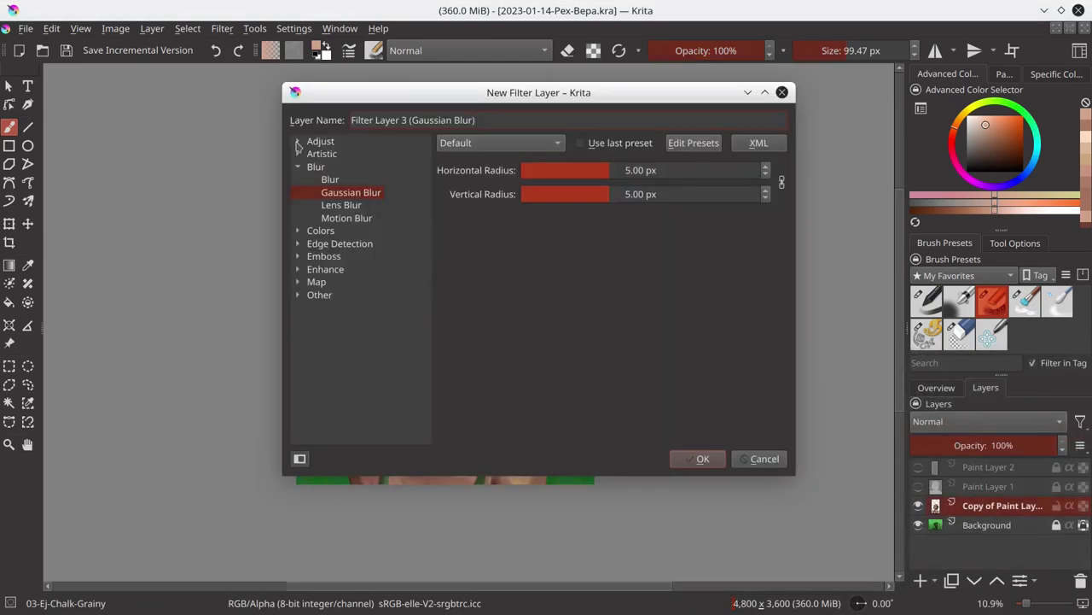
click(298, 141)
click(358, 269)
drag(708, 226, 707, 212)
Step: Bend the Red and Blue curves, create Filter Layer 3, and save the painting
click(552, 312)
click(522, 172)
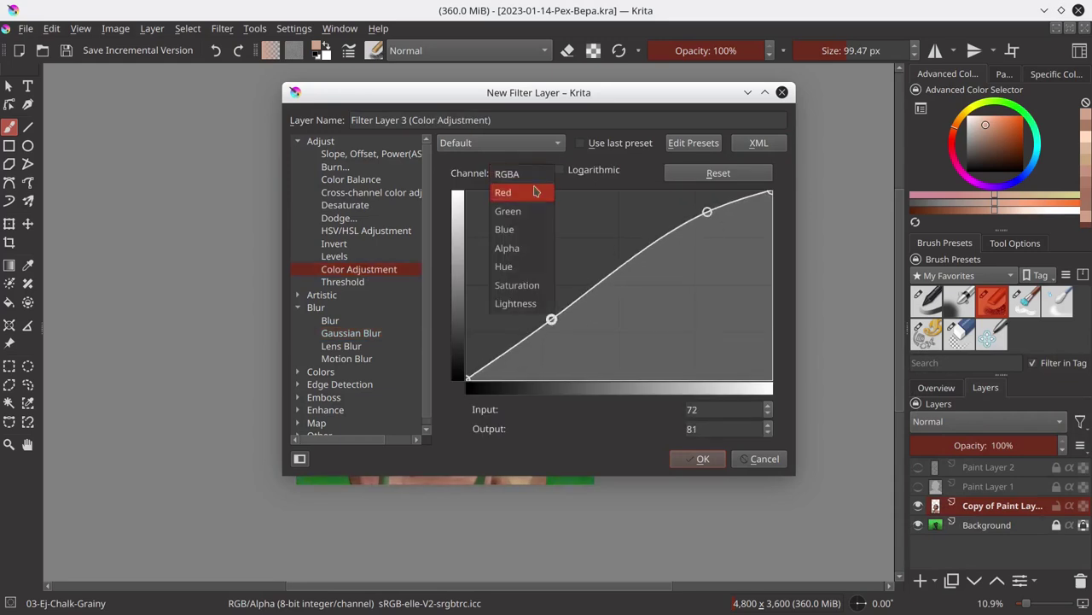
click(504, 188)
click(582, 297)
click(522, 172)
click(504, 215)
click(703, 224)
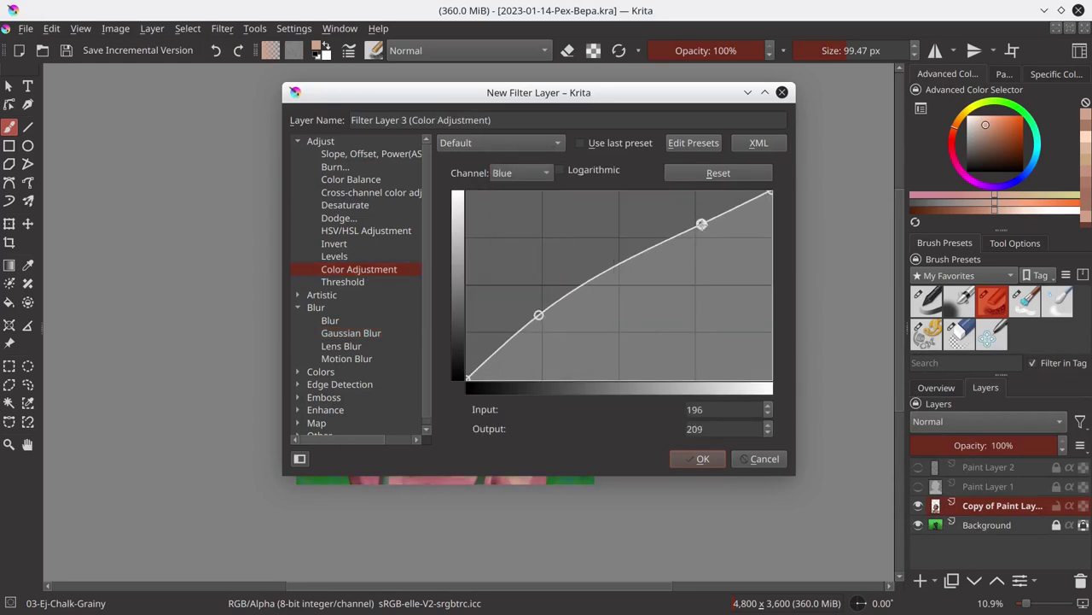
click(537, 316)
click(715, 458)
key(ctrl+s)
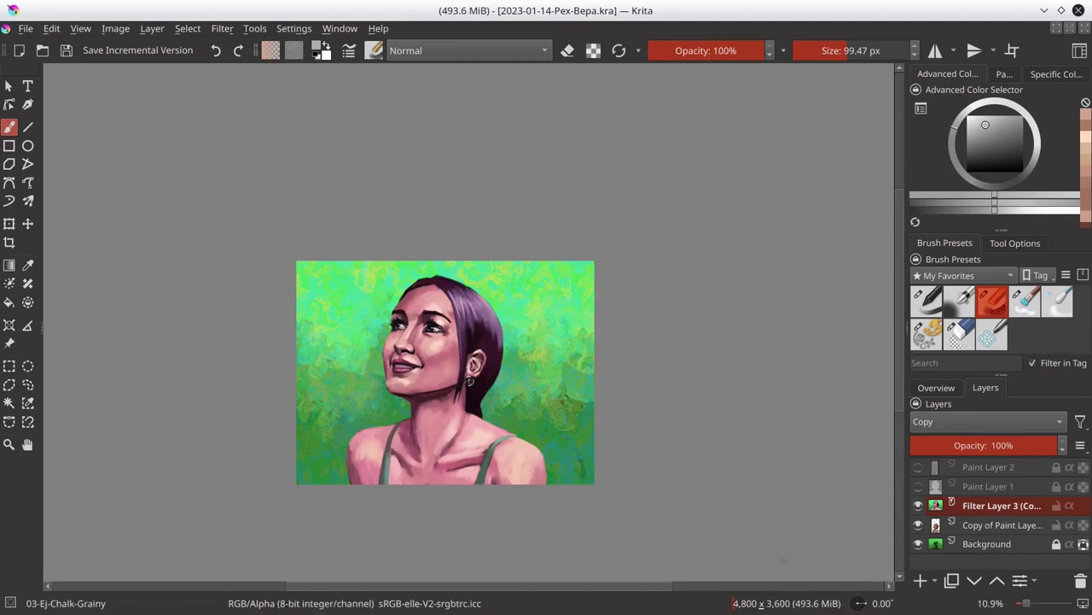
Step: Hide Filter Layer 3 and airbrush an orange glow over the eyes at about 520 px
click(919, 505)
click(1003, 525)
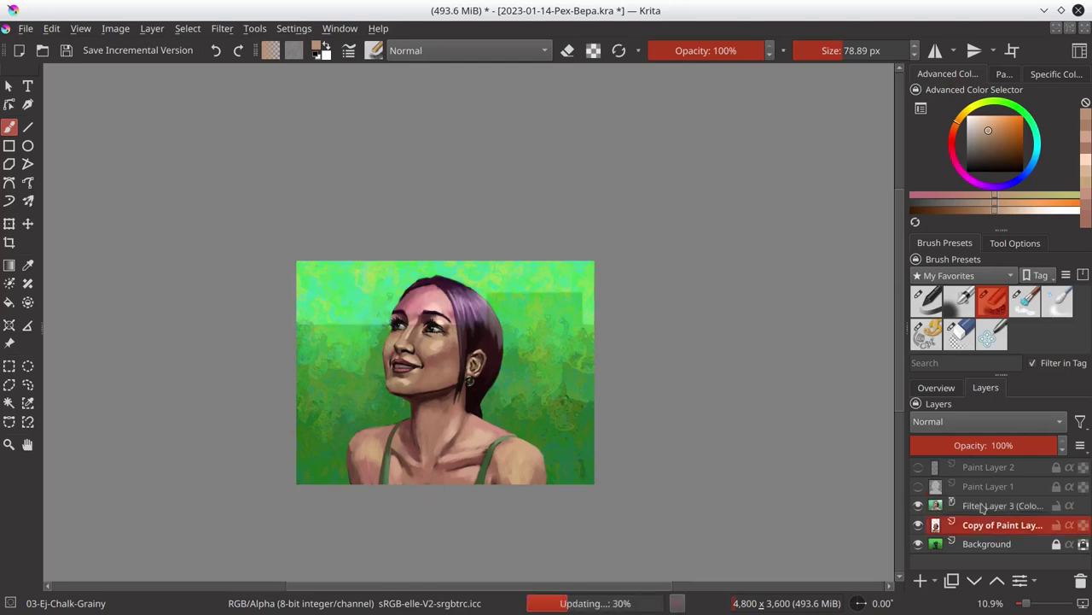
drag(435, 345, 491, 339)
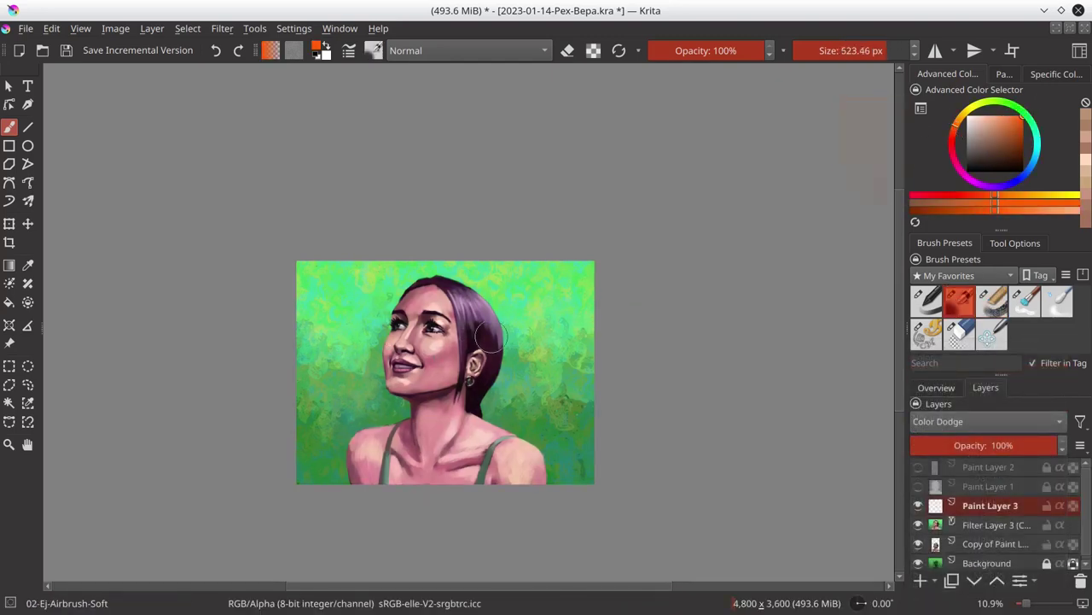
drag(439, 308, 431, 336)
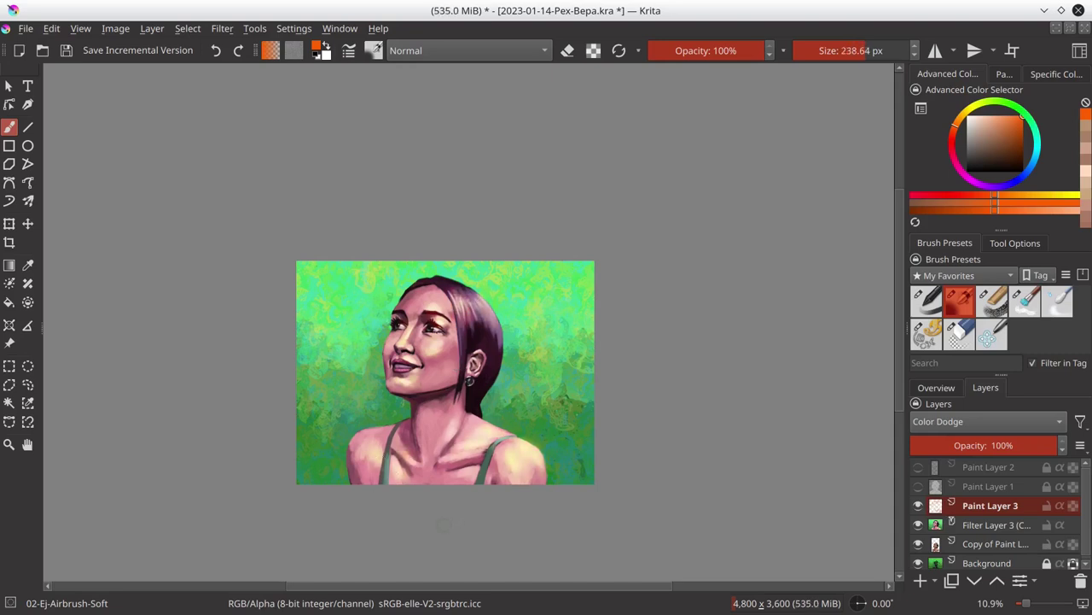
Step: Hide the Color Dodge glow layer and Filter Layer 3, then select Copy of Paint Layer
click(918, 505)
click(918, 524)
click(987, 562)
Step: Touch up the neck and chin shading with a small chalk brush using sampled skin and shadow tones, then save
click(990, 543)
click(992, 300)
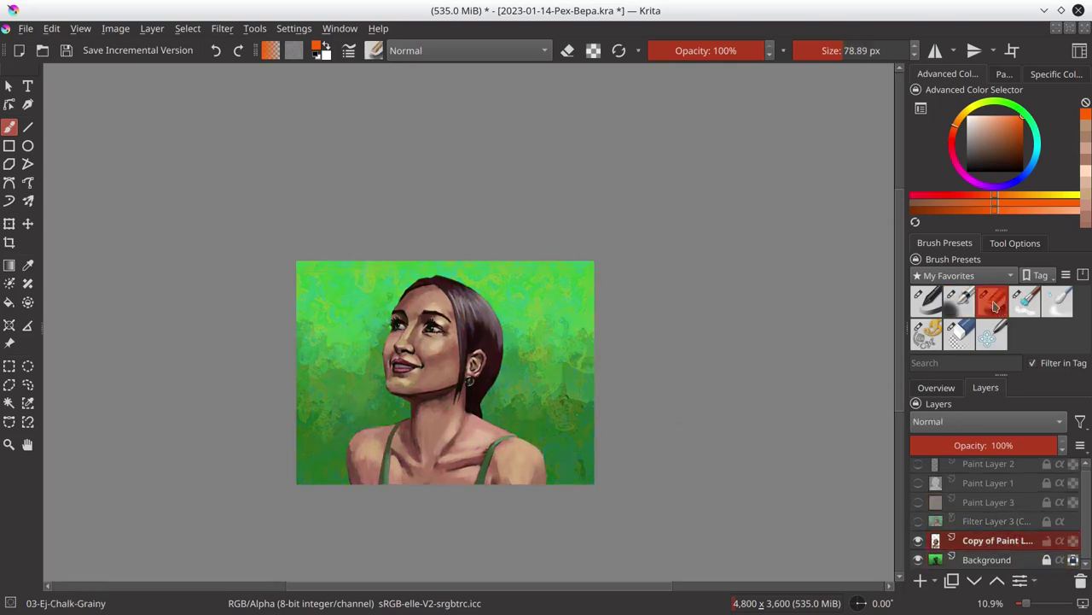
scroll(433, 368, up, 3)
key(bracketleft)
key(bracketleft)
ctrl+click(401, 397)
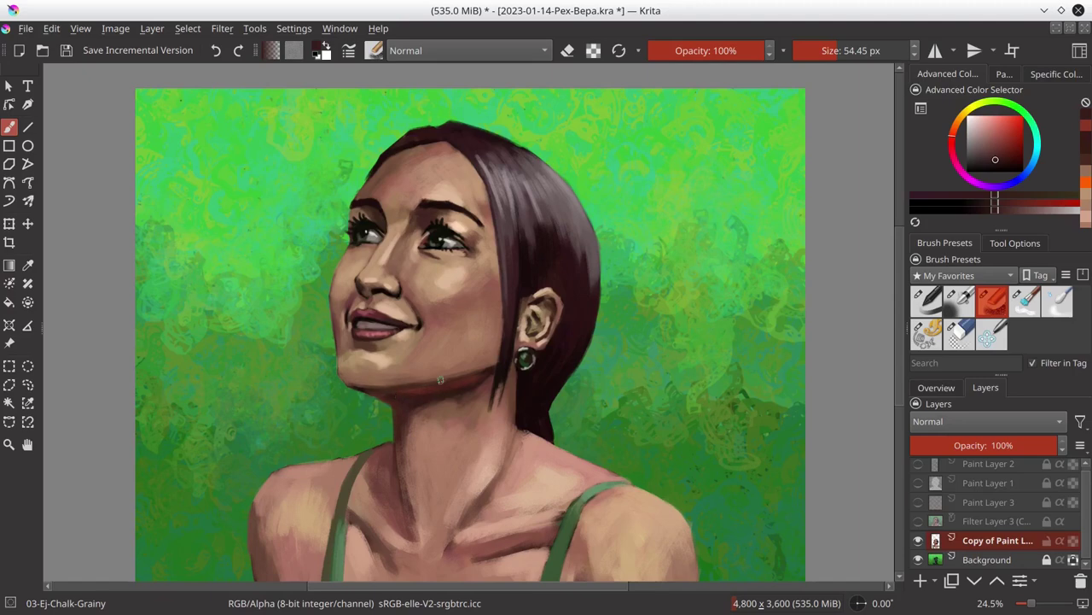
ctrl+click(390, 388)
ctrl+click(376, 384)
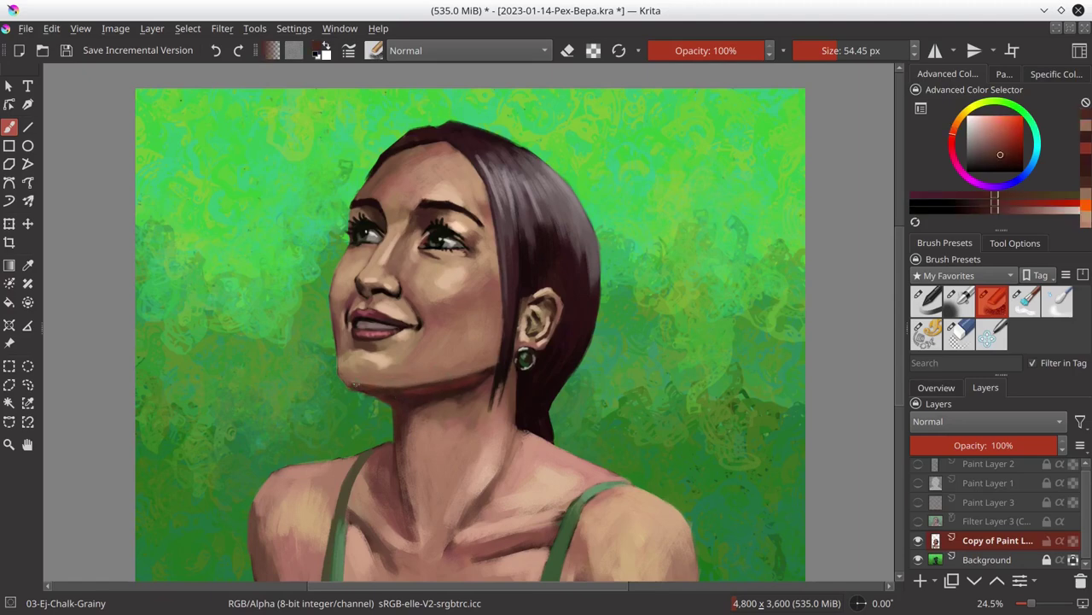
ctrl+click(408, 382)
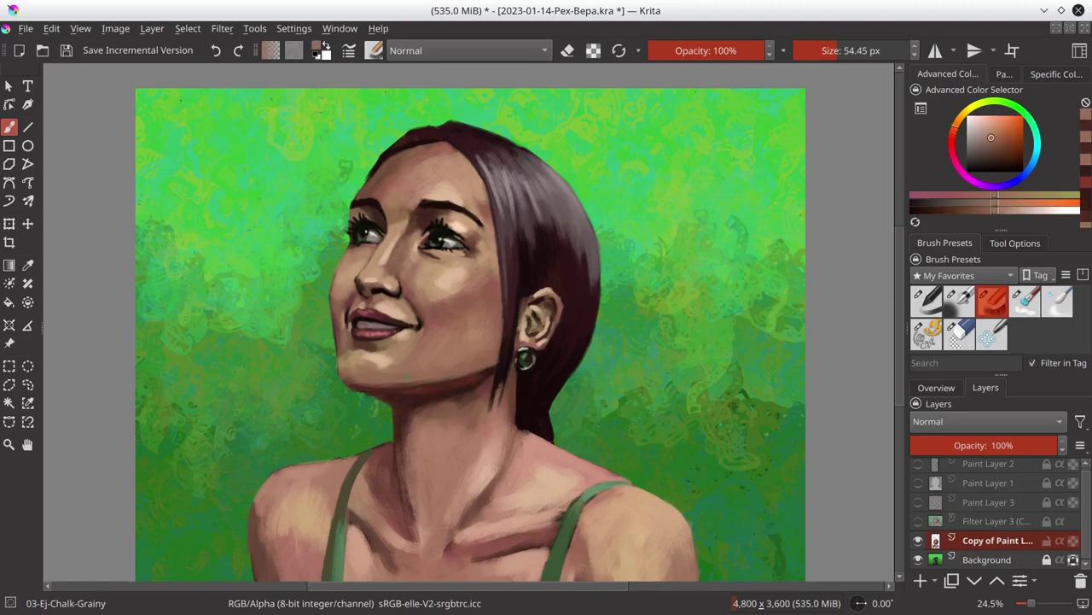
key(minus)
key(minus)
key(minus)
key(ctrl+s)
Step: Toggle the glow and curve filter layers on and off to compare the result
click(917, 520)
click(919, 502)
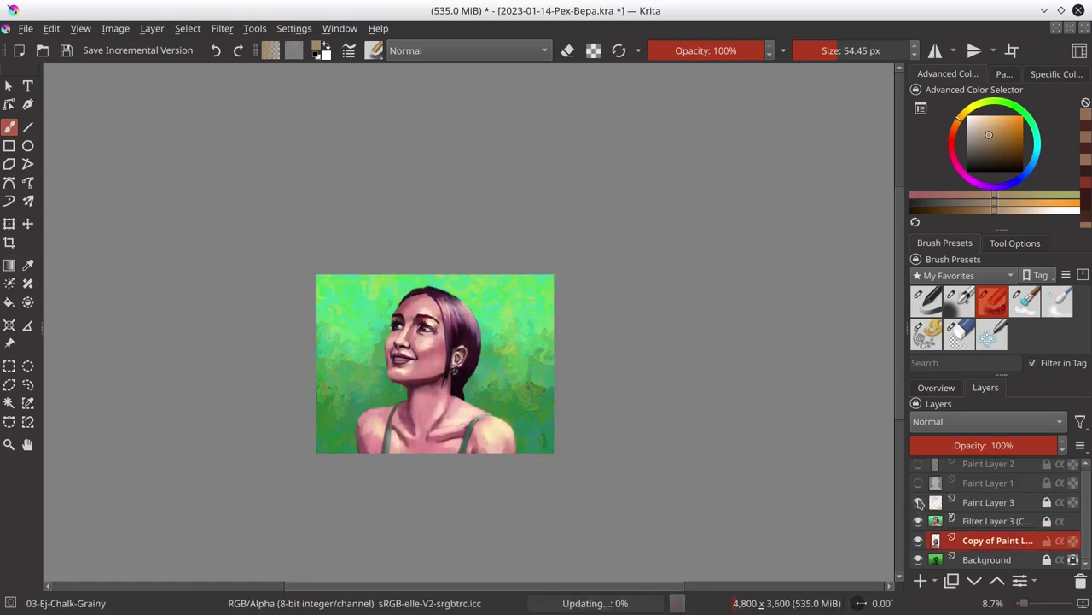
click(918, 502)
click(918, 520)
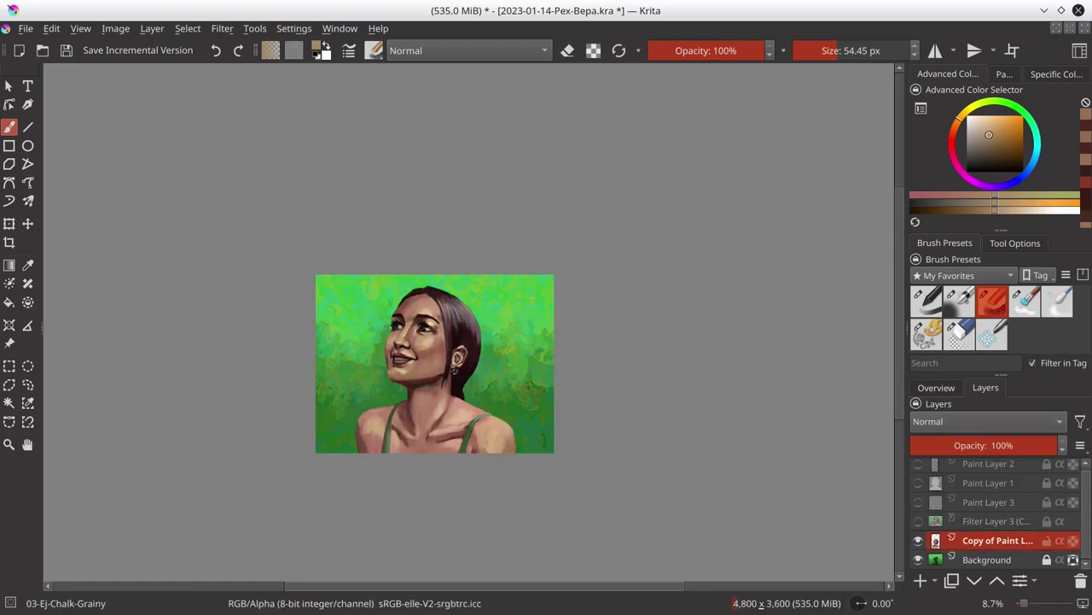
Step: Refine the eye and face shading with a smaller brush, then show the curve filter layer again
scroll(404, 356, up, 5)
key(bracketleft)
key(bracketleft)
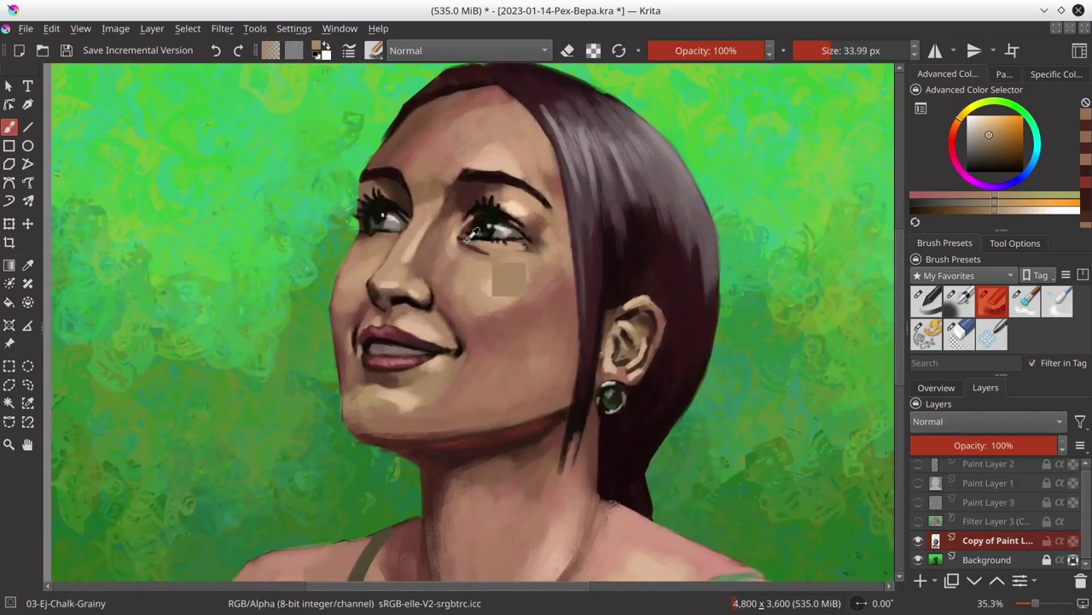
ctrl+click(479, 238)
key(bracketleft)
key(bracketleft)
key(bracketleft)
ctrl+click(389, 232)
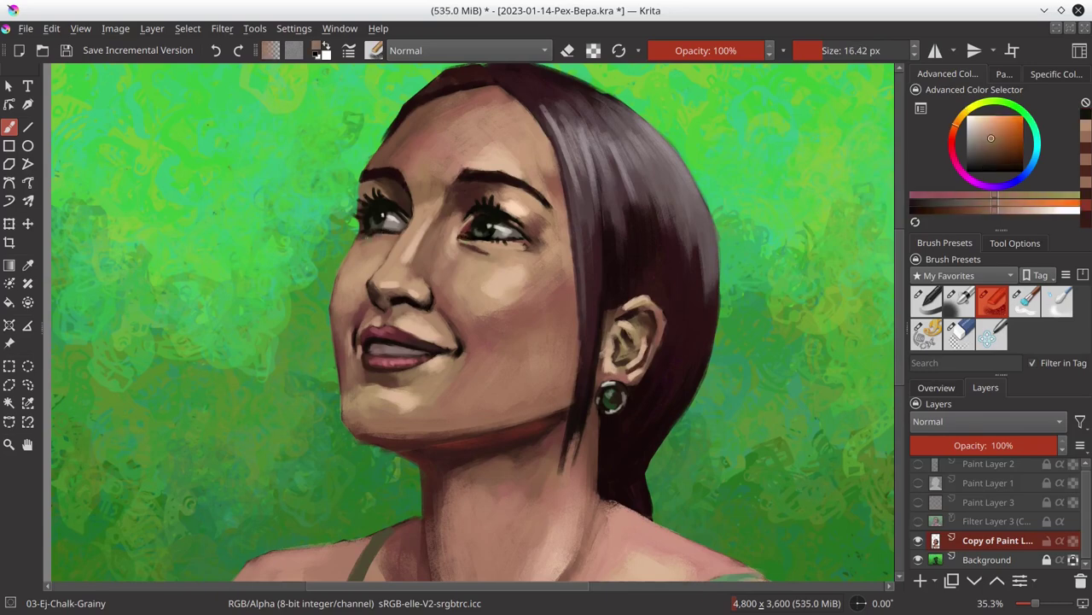
scroll(345, 348, down, 3)
scroll(406, 292, up, 3)
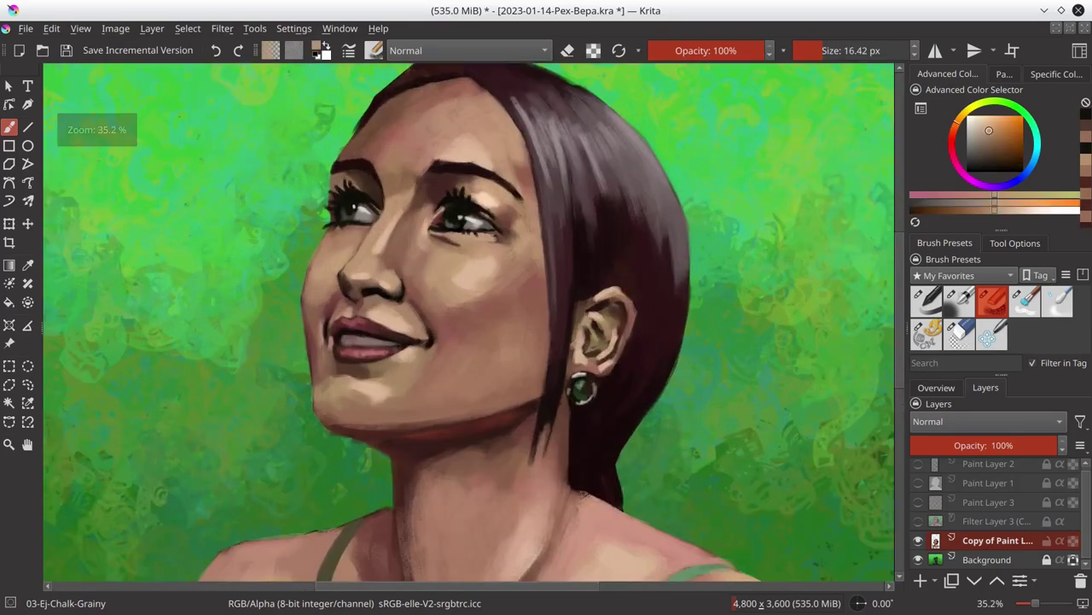
ctrl+click(406, 293)
scroll(443, 260, down, 4)
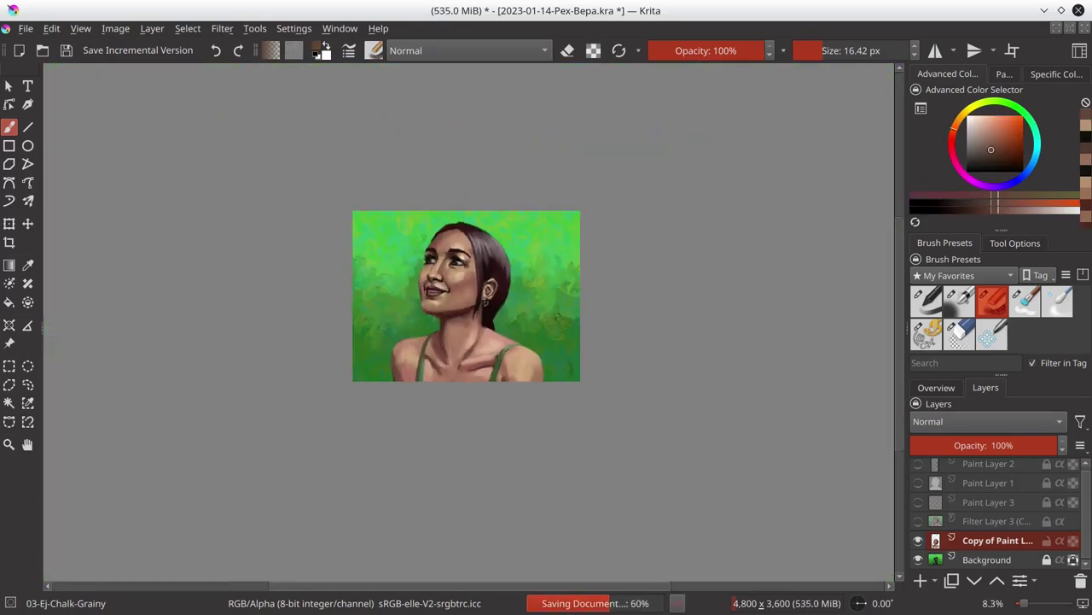
click(918, 520)
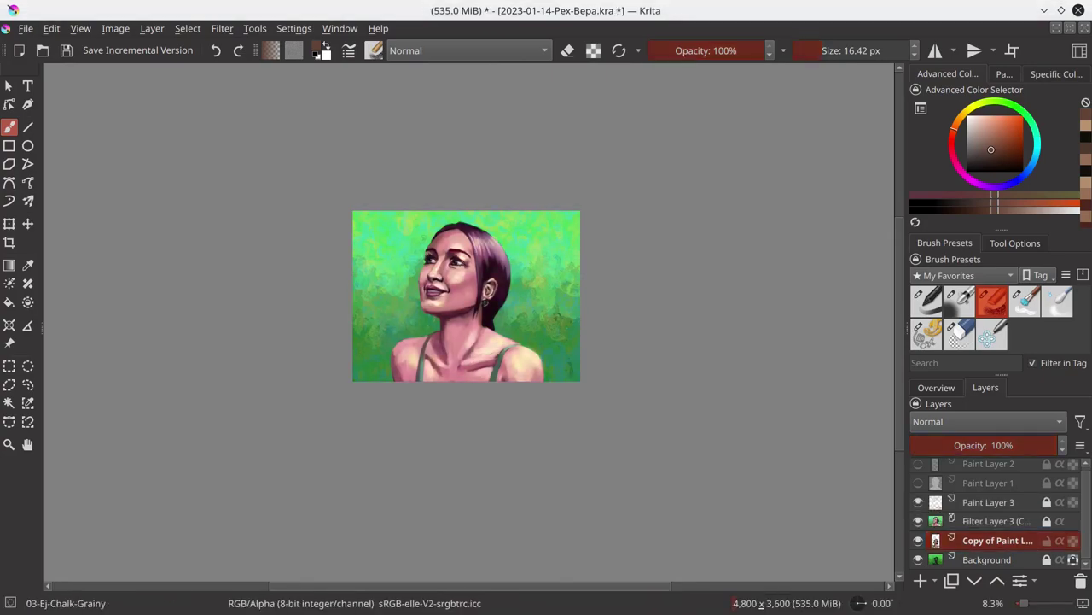